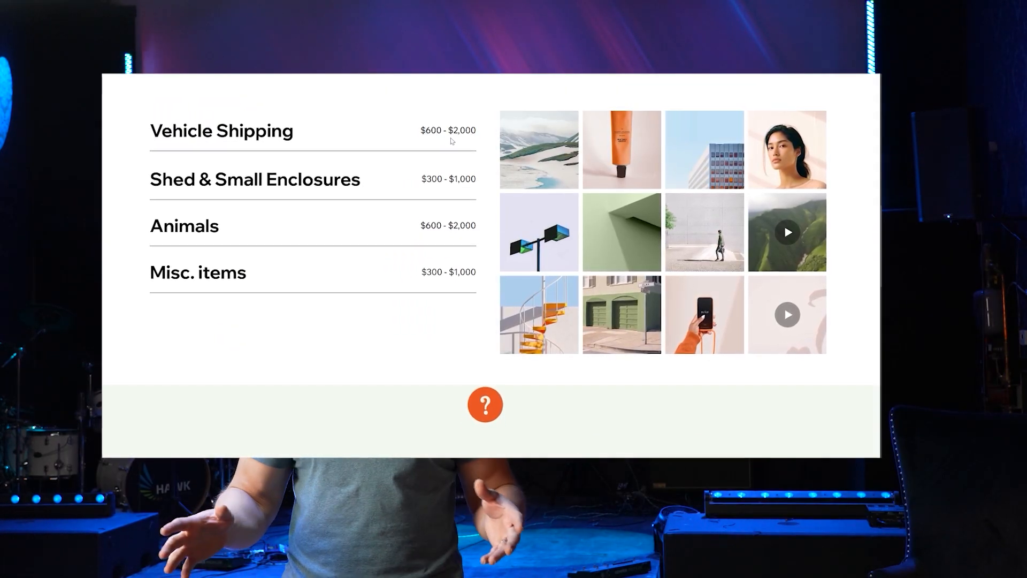
pyautogui.scroll(-5, 453, 225)
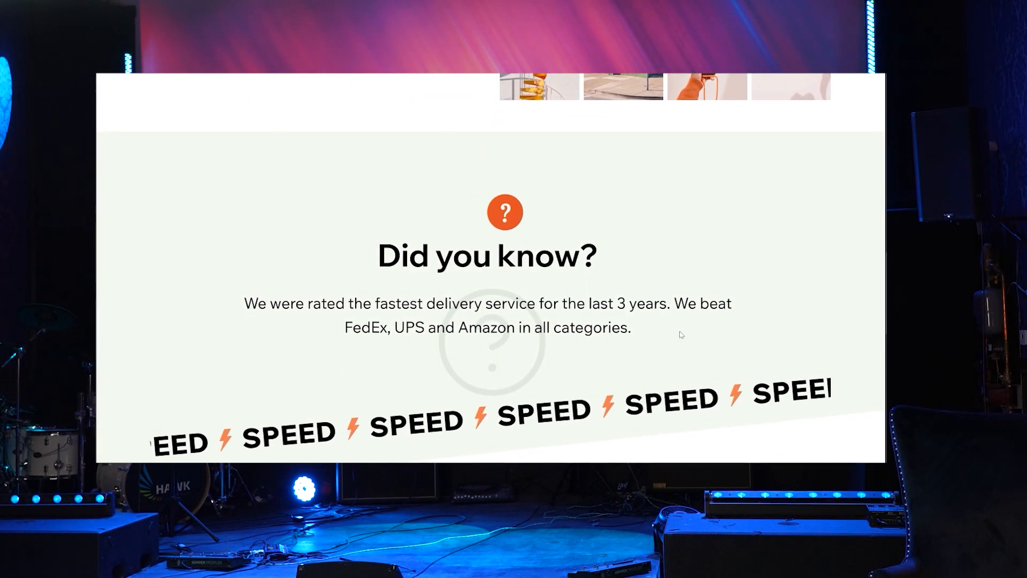
pyautogui.scroll(-1, 402, 303)
pyautogui.scroll(-5, 401, 303)
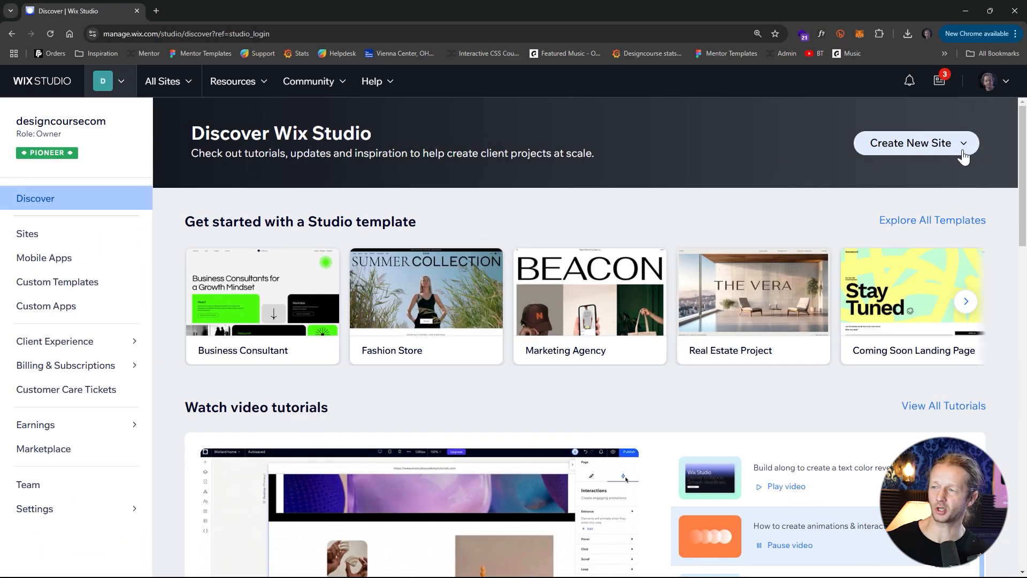
# Create a new site from a Studio blank canvas.
pyautogui.click(964, 143)
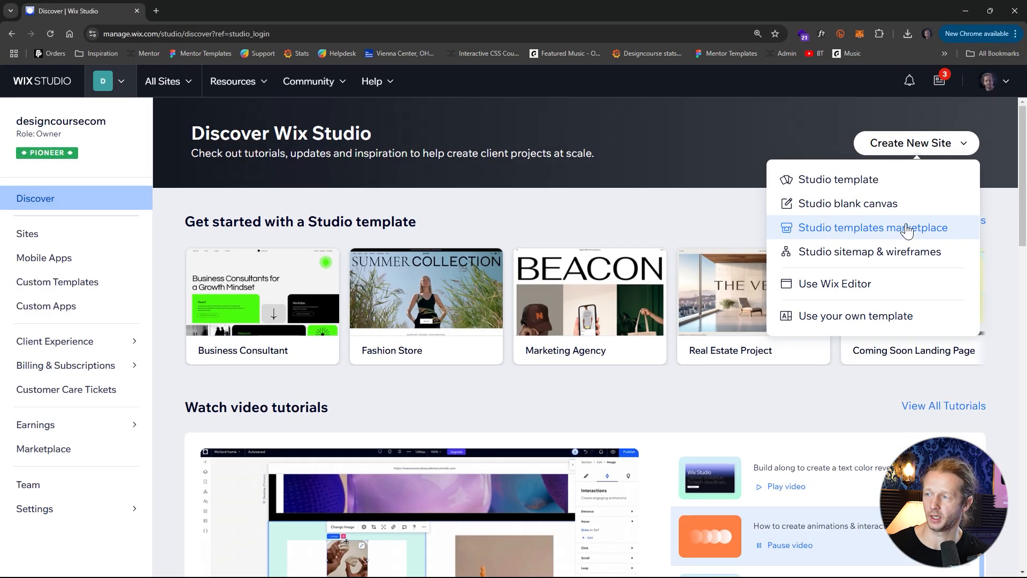
pyautogui.click(878, 206)
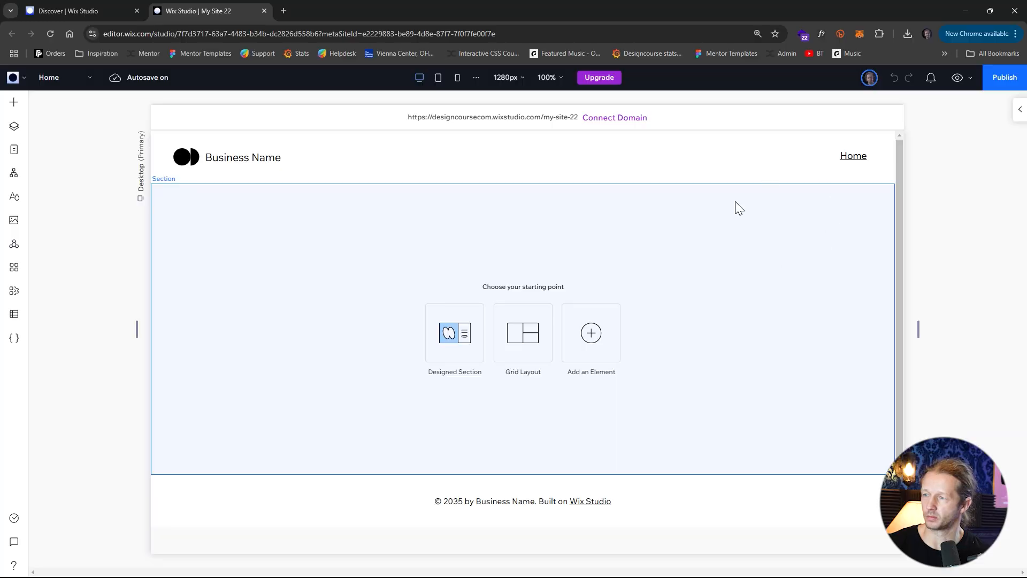
# Look through the editor's page settings, layers, site pages, sitemap, site styles, media, global sections, App Market, My Business, CMS and code tools.
pyautogui.click(970, 190)
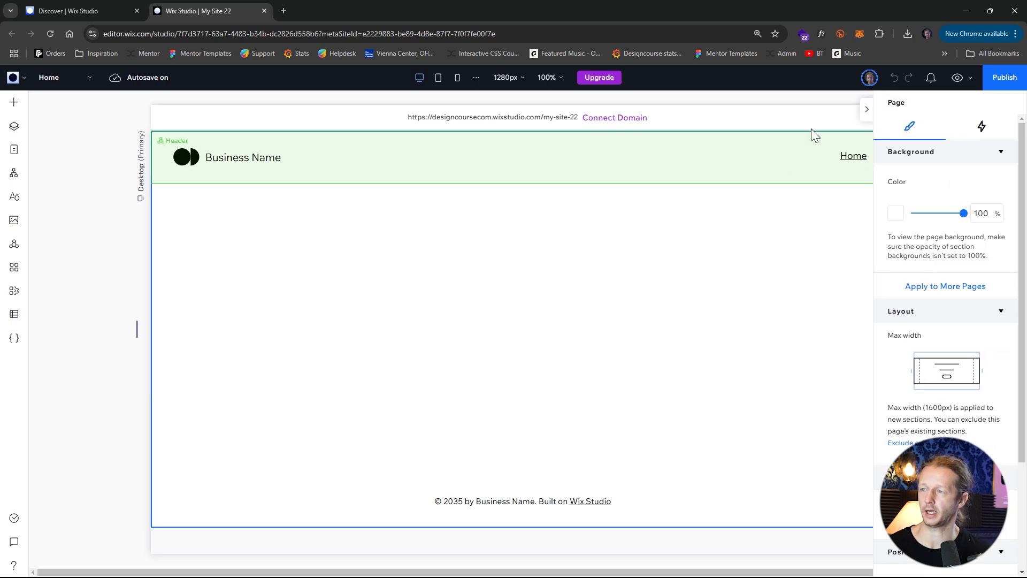
pyautogui.click(869, 110)
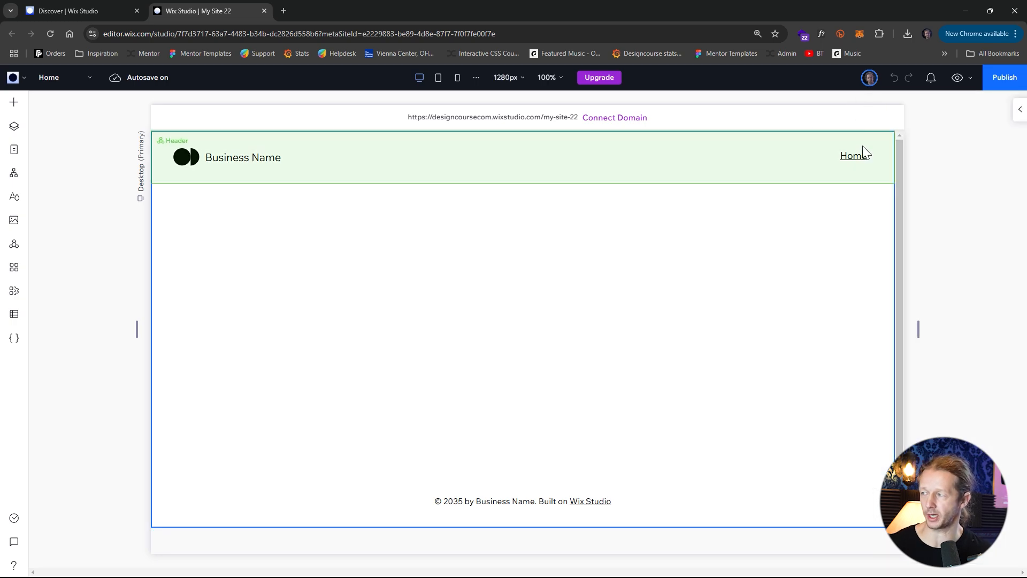
pyautogui.click(612, 167)
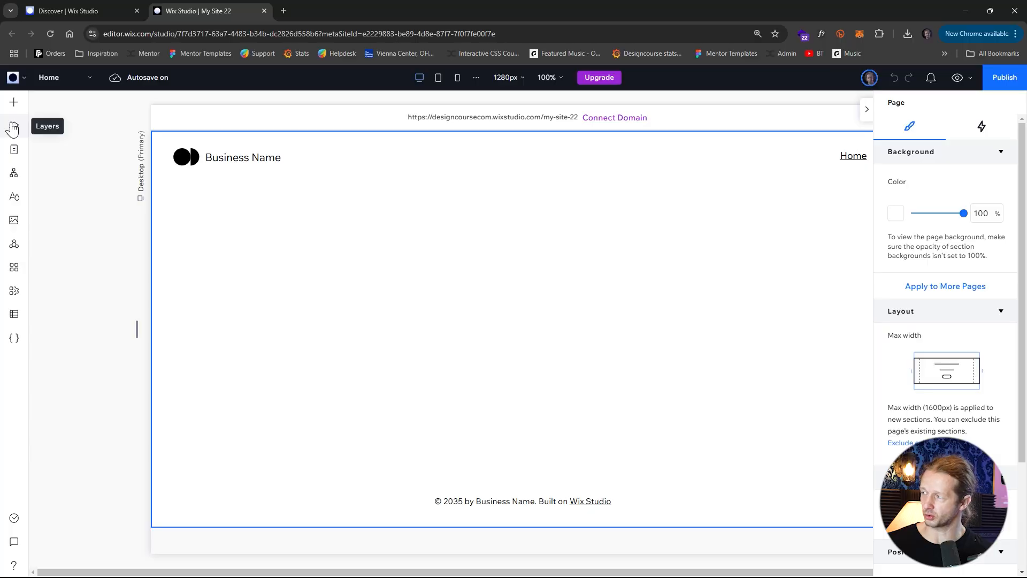
pyautogui.click(14, 126)
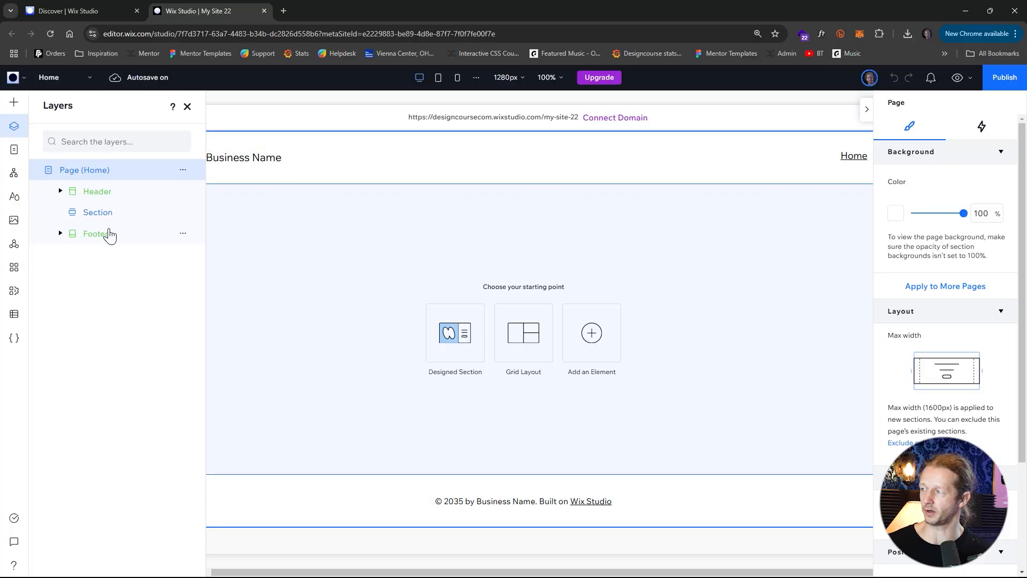
pyautogui.click(14, 149)
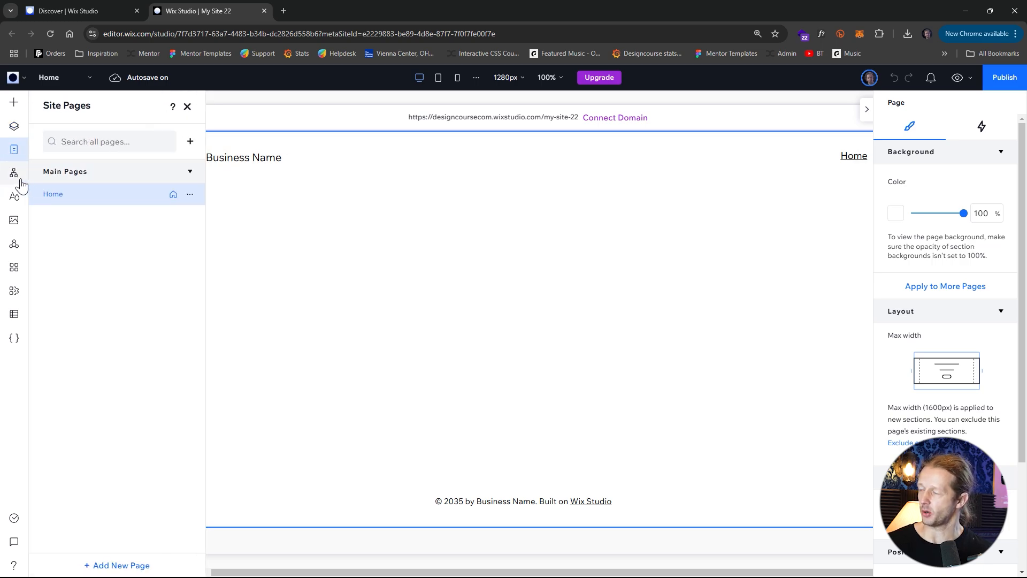
pyautogui.click(14, 173)
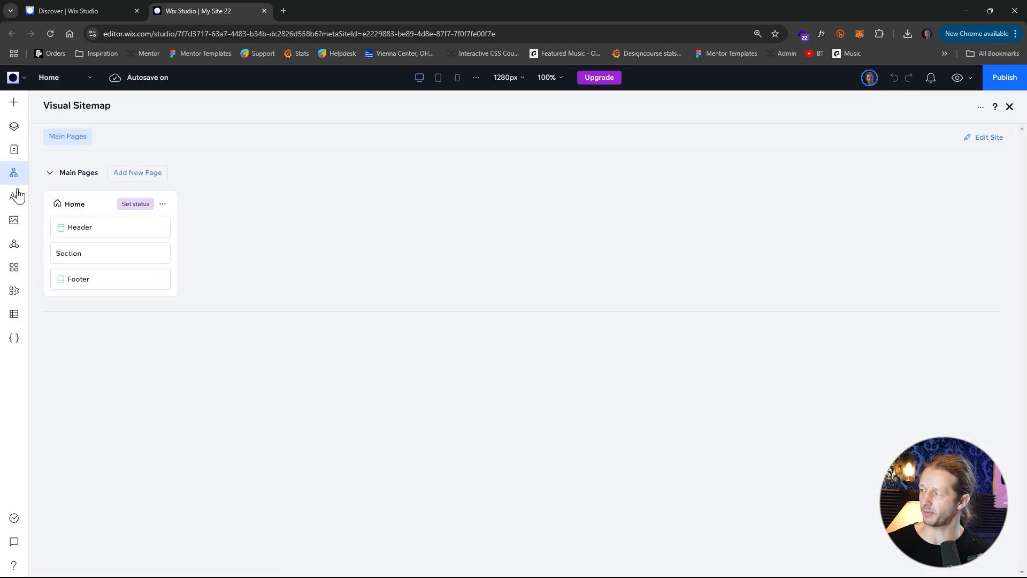
pyautogui.click(15, 198)
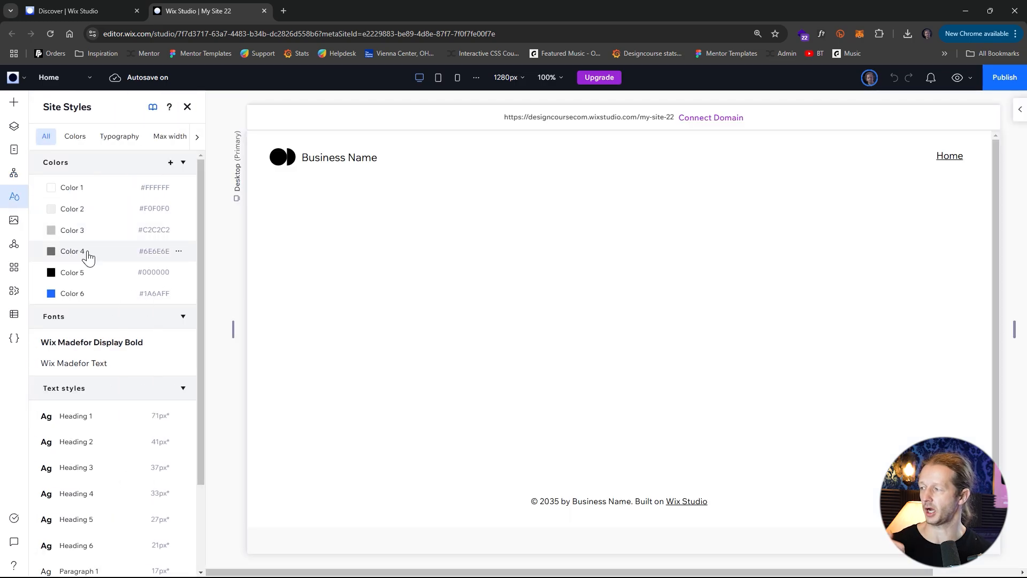
pyautogui.click(13, 225)
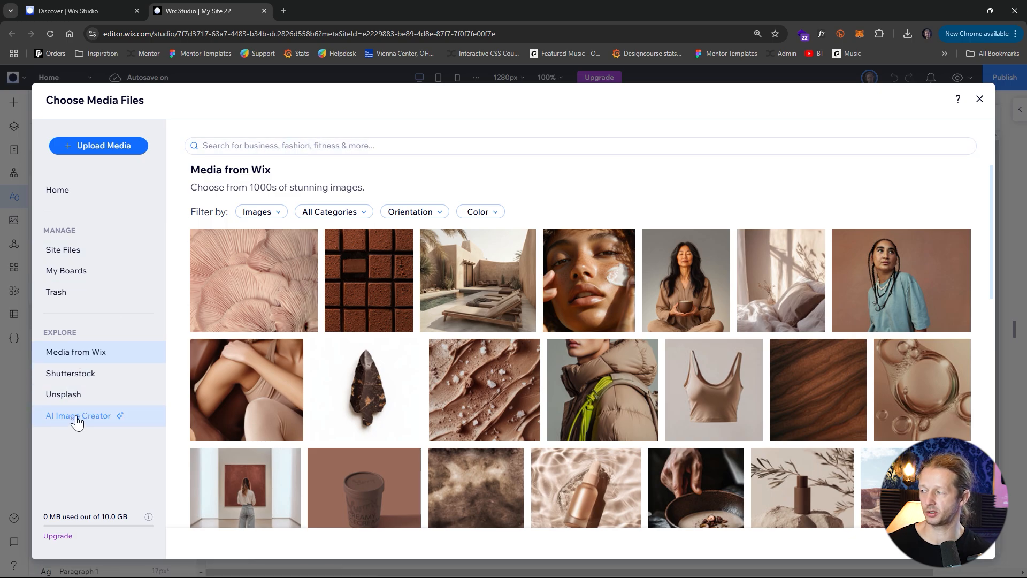
pyautogui.click(980, 99)
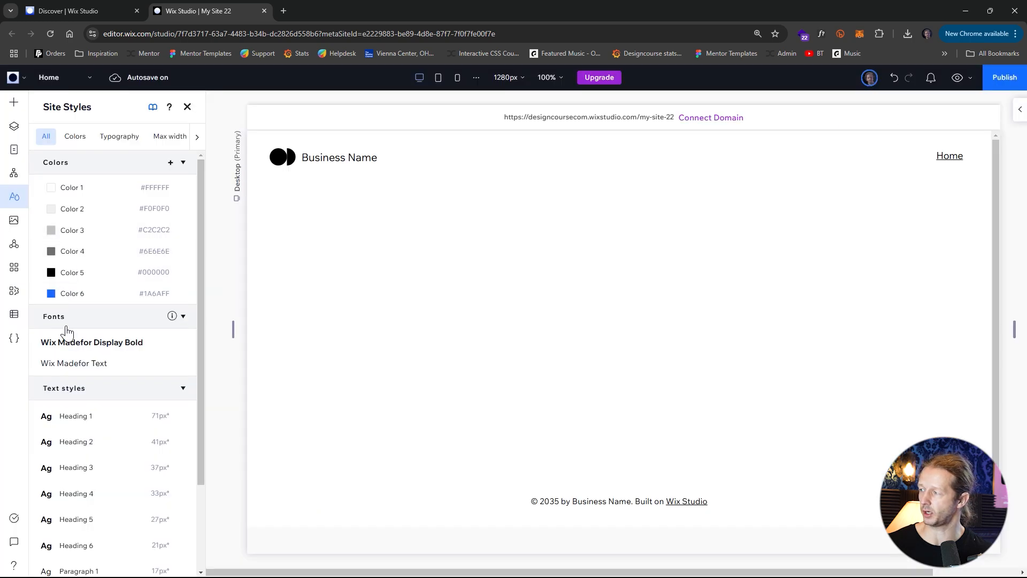
pyautogui.click(15, 245)
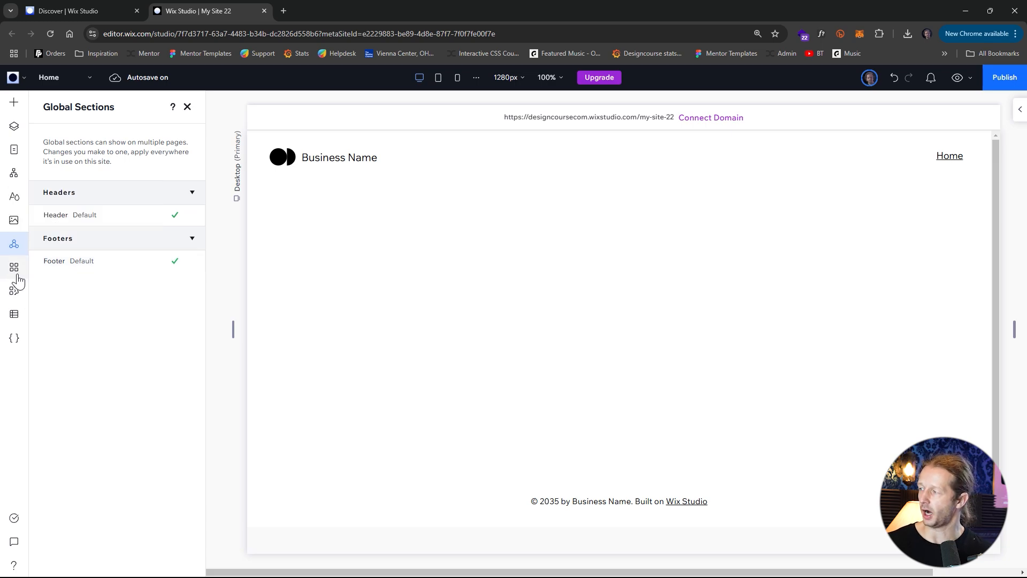
pyautogui.click(17, 273)
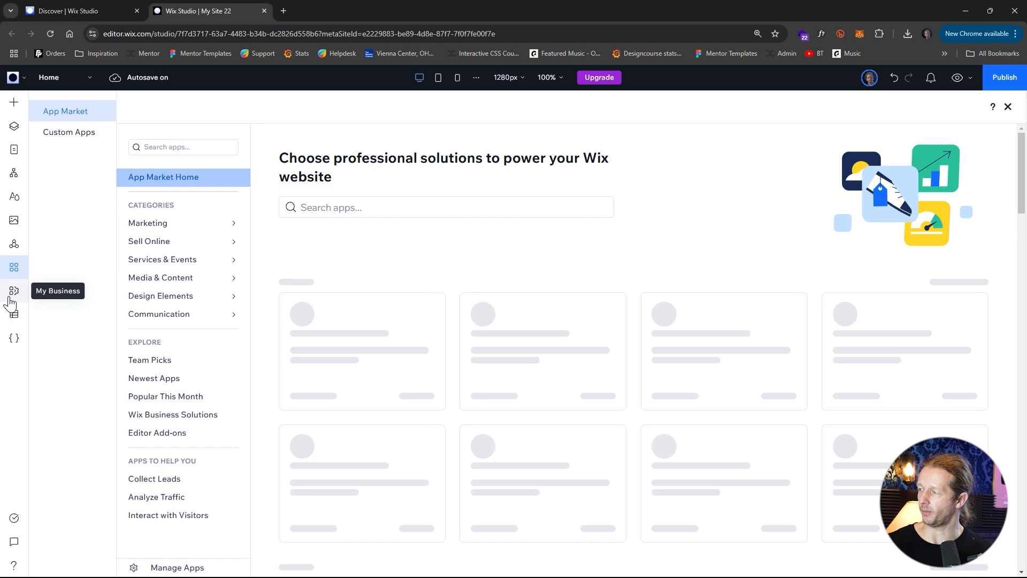
pyautogui.click(13, 292)
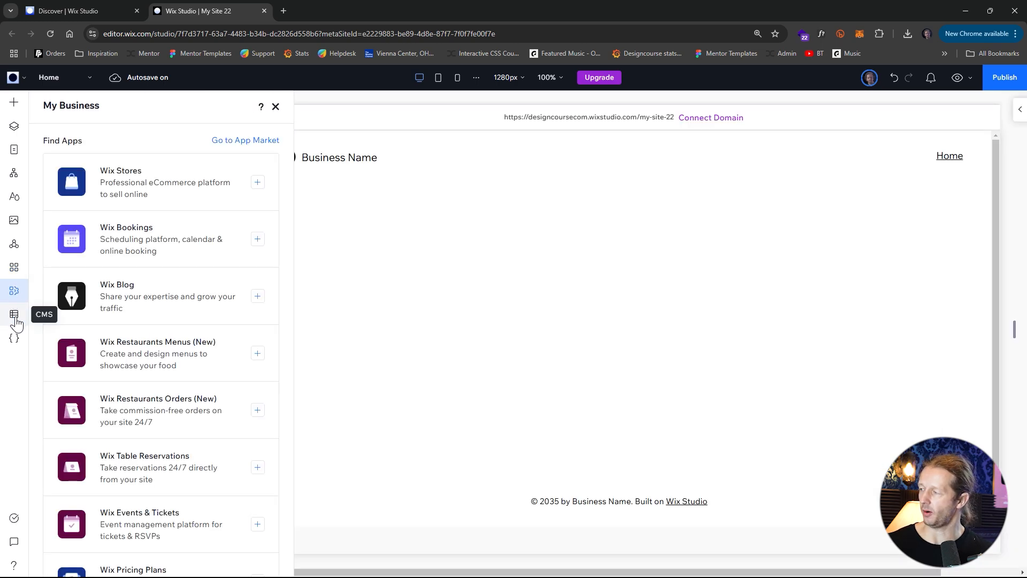
pyautogui.click(14, 316)
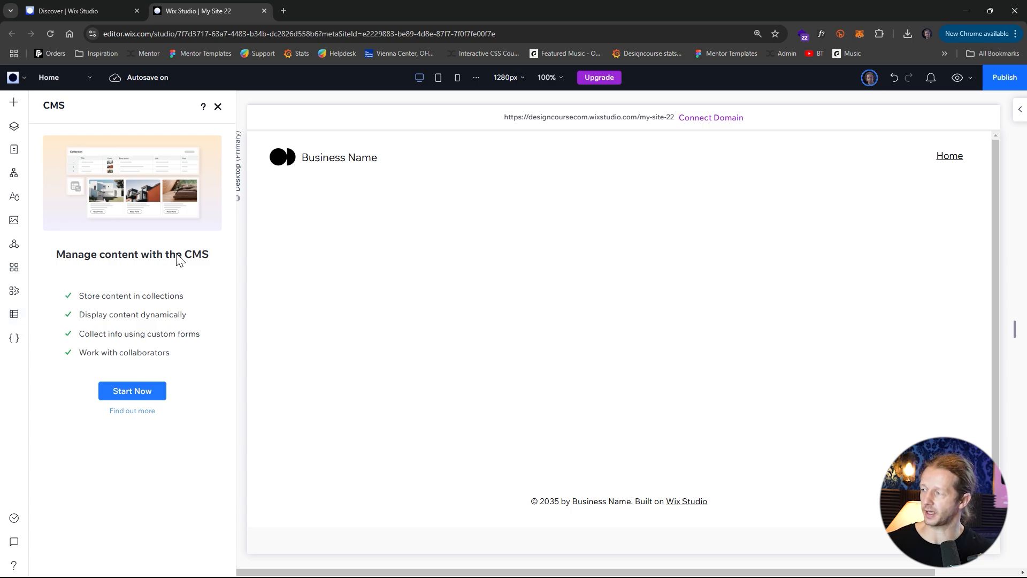
pyautogui.click(16, 338)
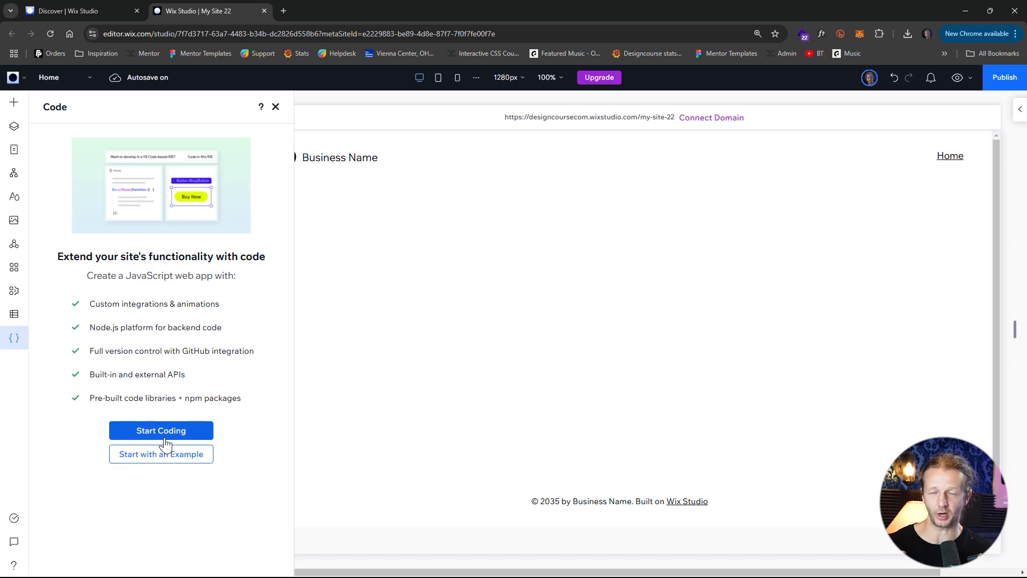
pyautogui.click(275, 109)
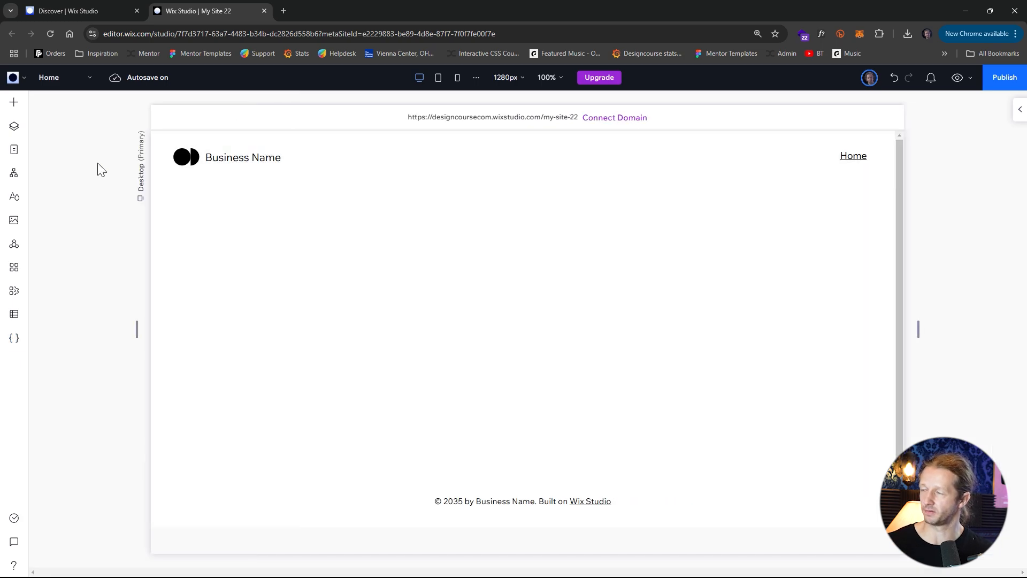
# Delete the default header containing the business name and Home link from the Home page.
pyautogui.click(471, 156)
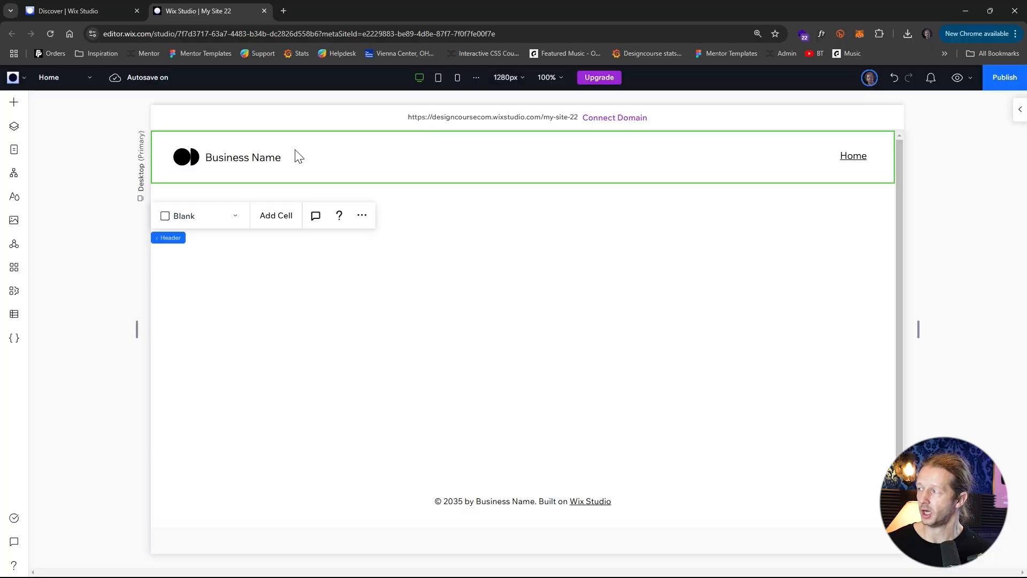
pyautogui.click(13, 126)
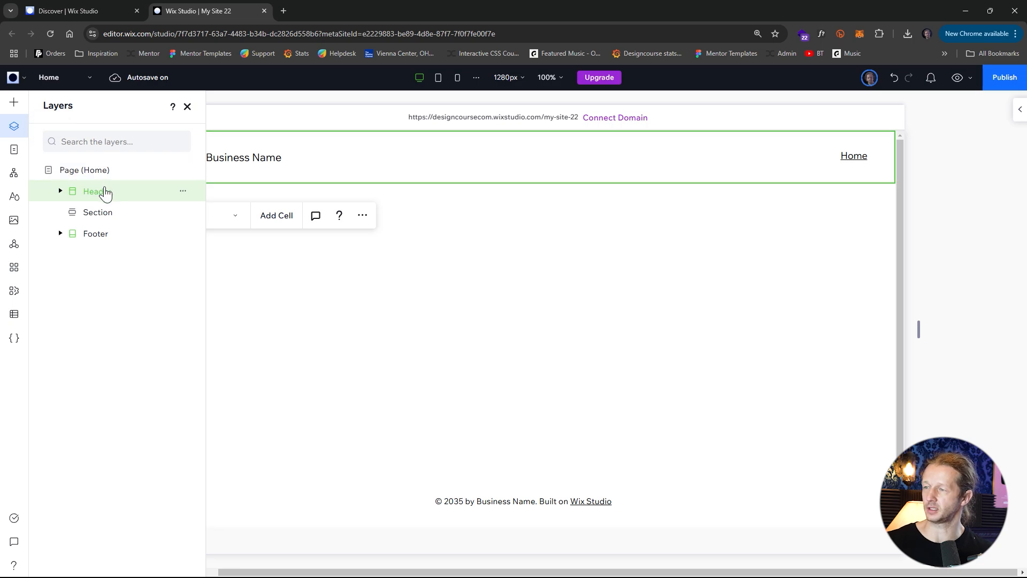
pyautogui.press('Delete')
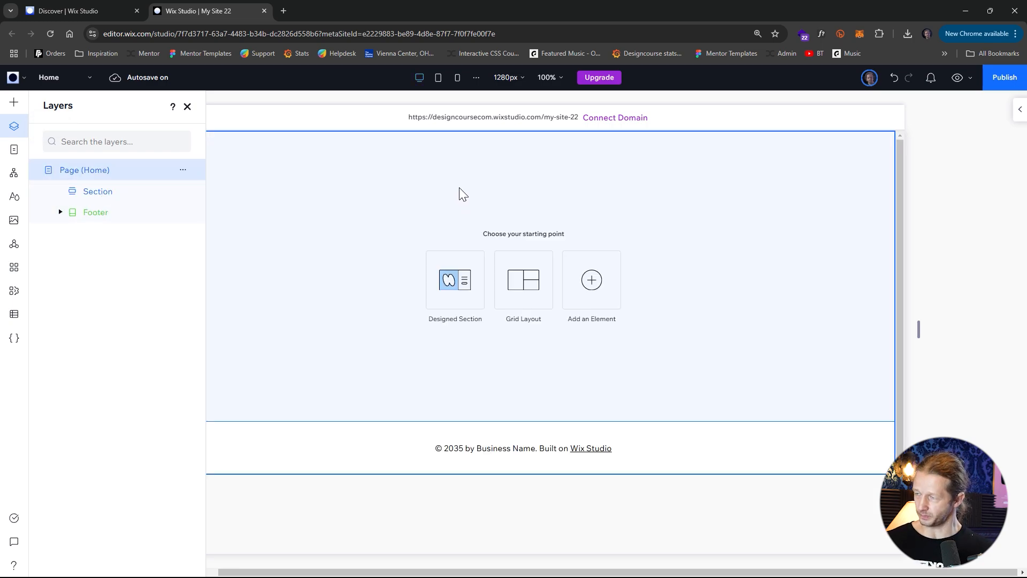
# Check the empty section at the mobile and tablet breakpoints, then return to the desktop breakpoint.
pyautogui.click(676, 185)
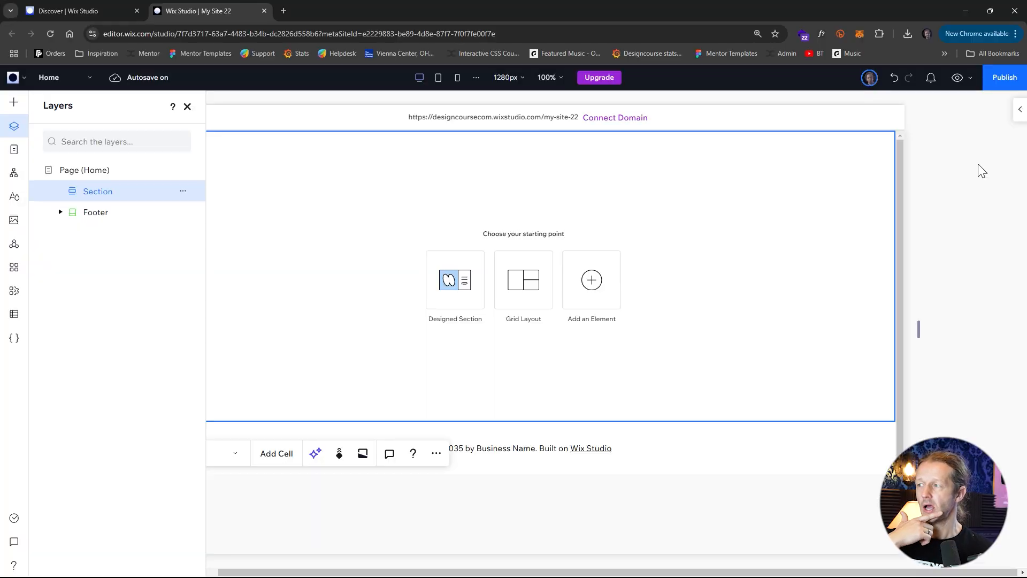
pyautogui.click(457, 81)
pyautogui.click(438, 81)
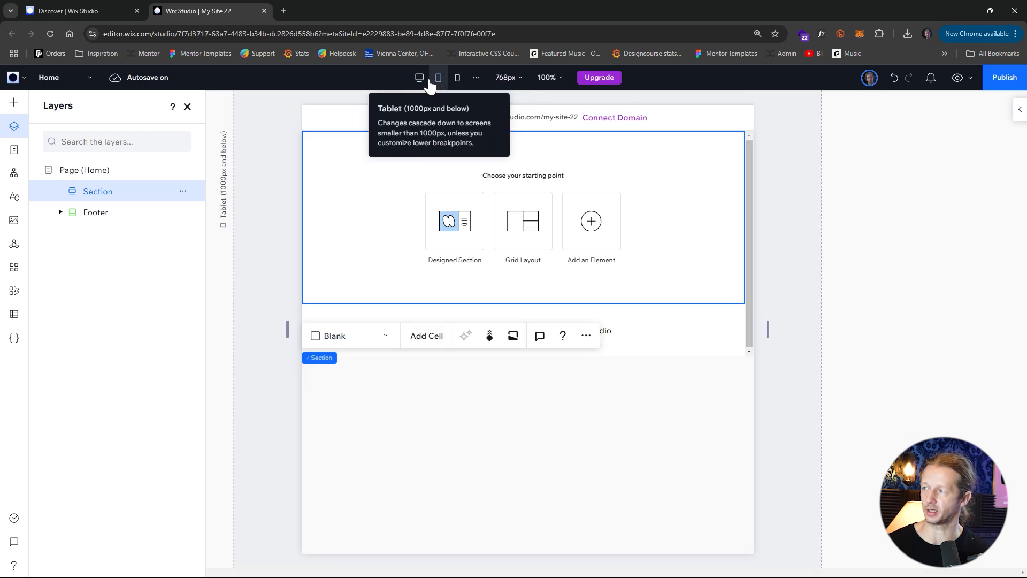
pyautogui.click(420, 81)
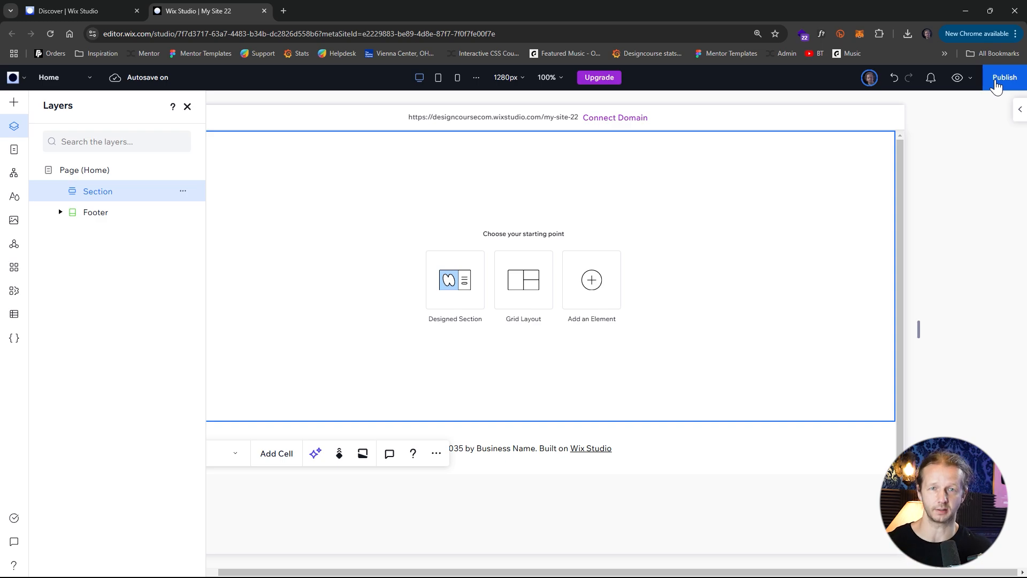
# Preview the Home page without its header and return to editing the site.
pyautogui.click(957, 78)
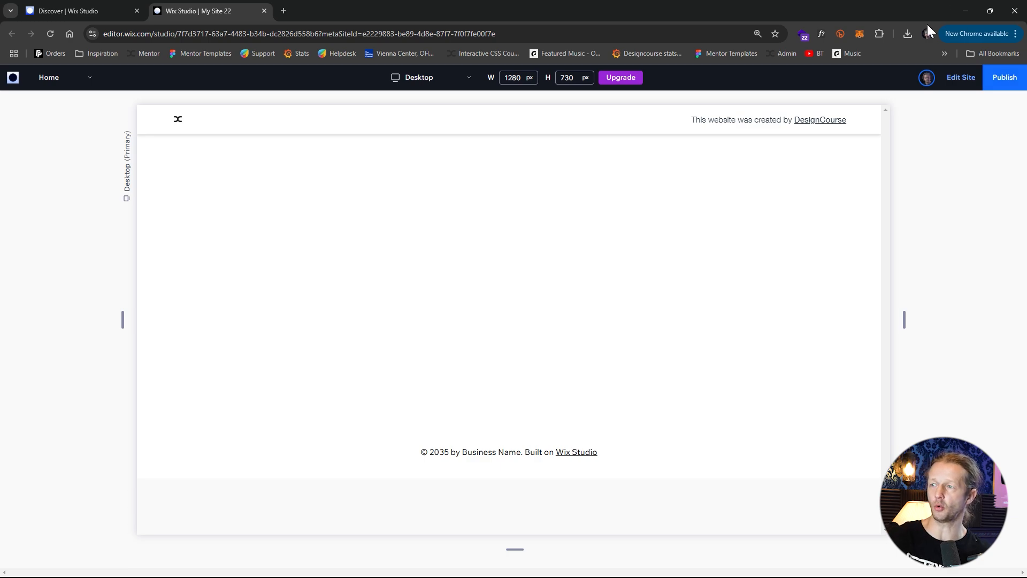
pyautogui.click(959, 78)
pyautogui.click(1004, 108)
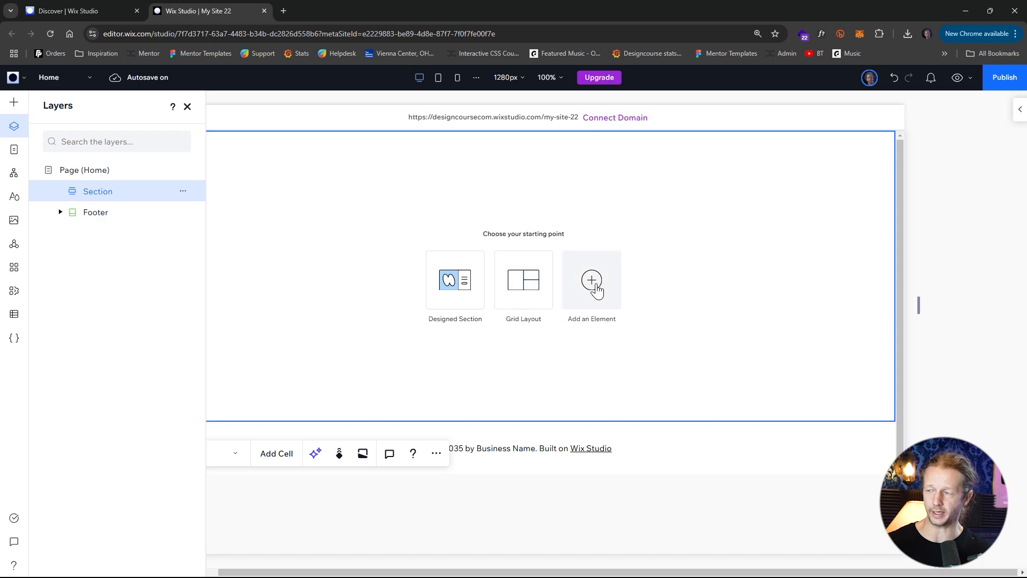
# Browse the designed Welcome and About sections and the section grid layouts offered for the empty section.
pyautogui.click(456, 281)
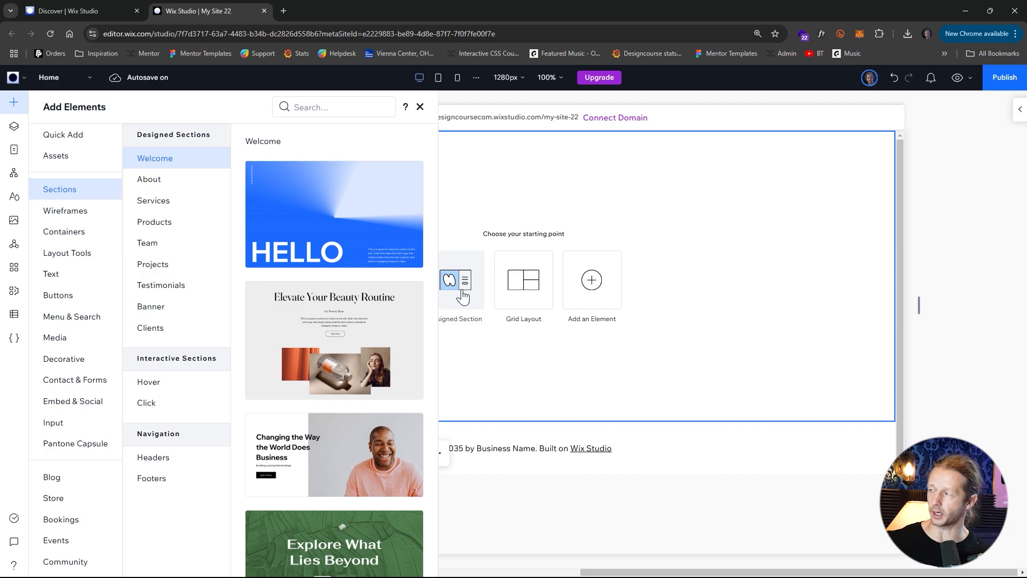
pyautogui.click(159, 188)
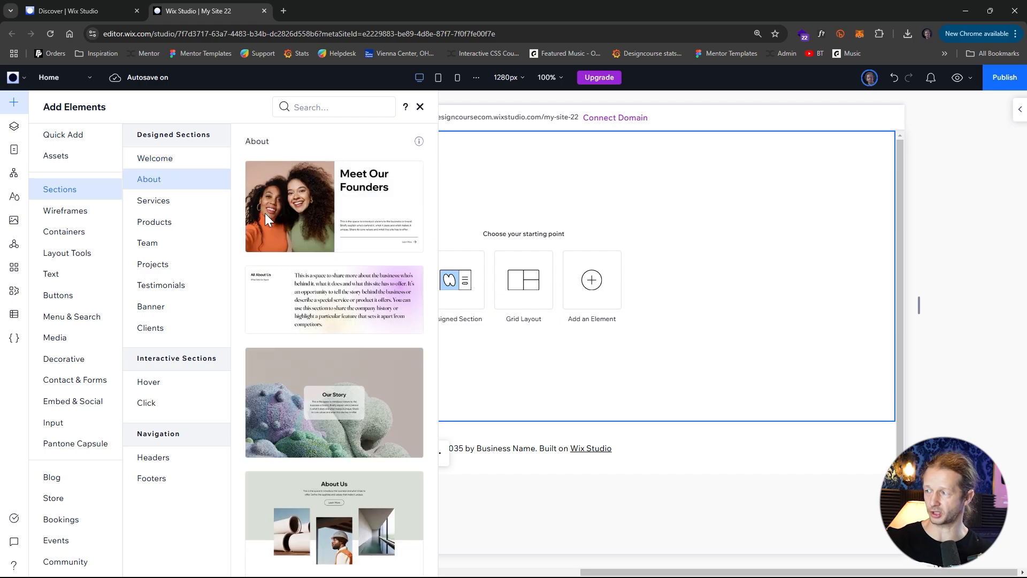
pyautogui.scroll(-10, 348, 321)
pyautogui.scroll(-1, 350, 332)
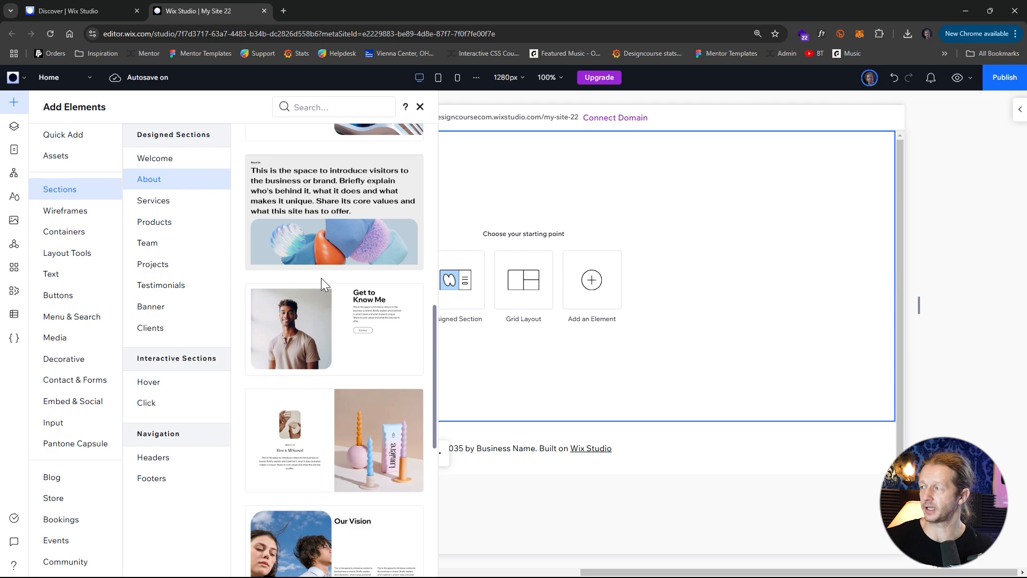
pyautogui.scroll(10, 406, 300)
pyautogui.click(528, 197)
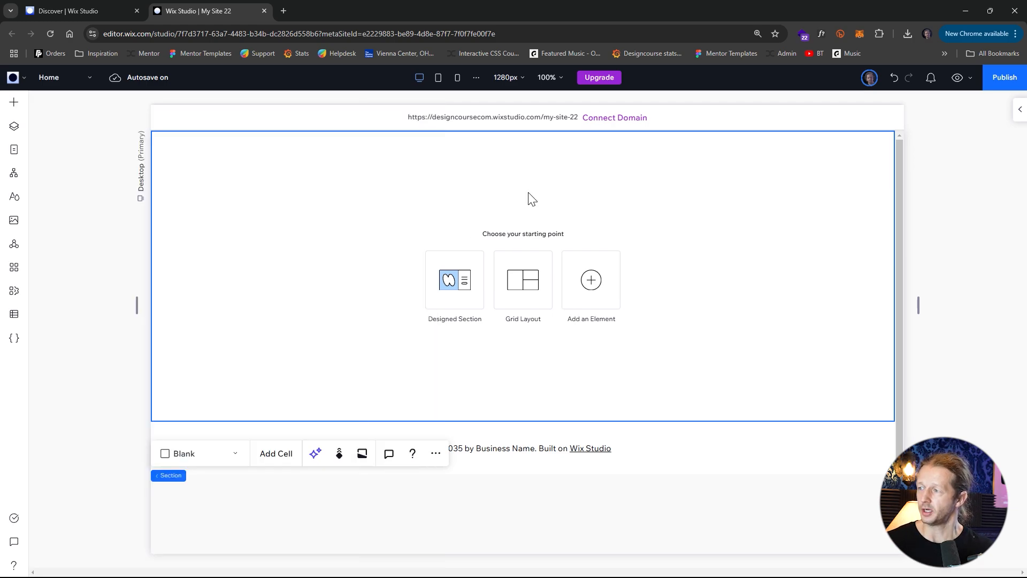
pyautogui.click(524, 280)
pyautogui.scroll(-3, 383, 332)
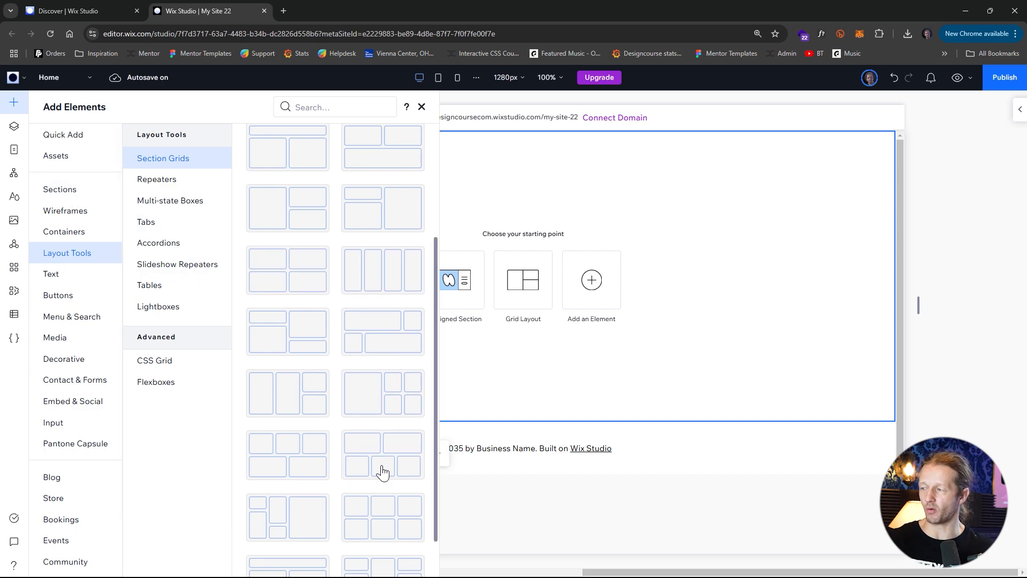
# Add the blue gradient HELLO section from the designed Welcome sections to the Home page and preview it.
pyautogui.click(59, 191)
pyautogui.click(155, 162)
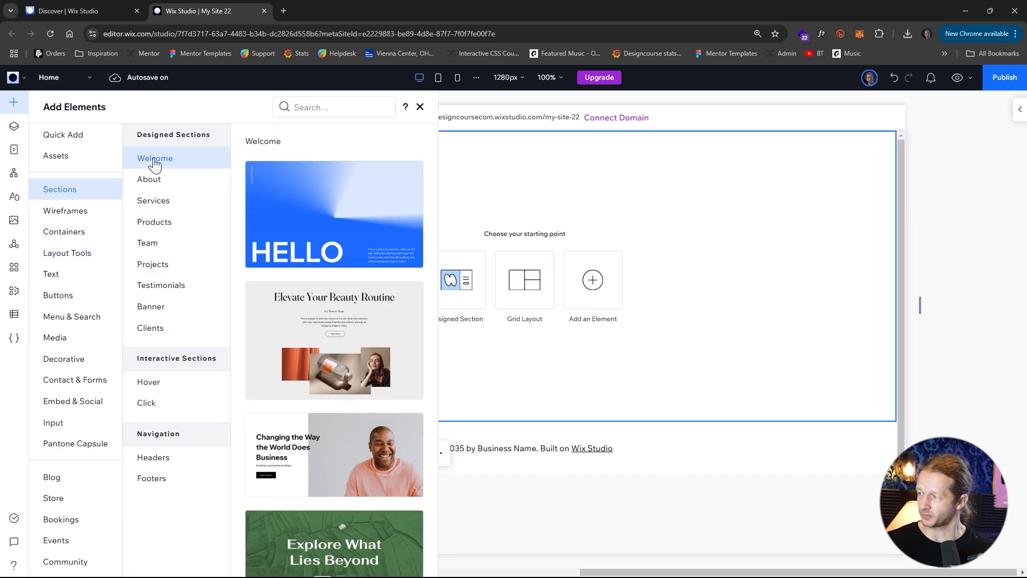
pyautogui.click(339, 215)
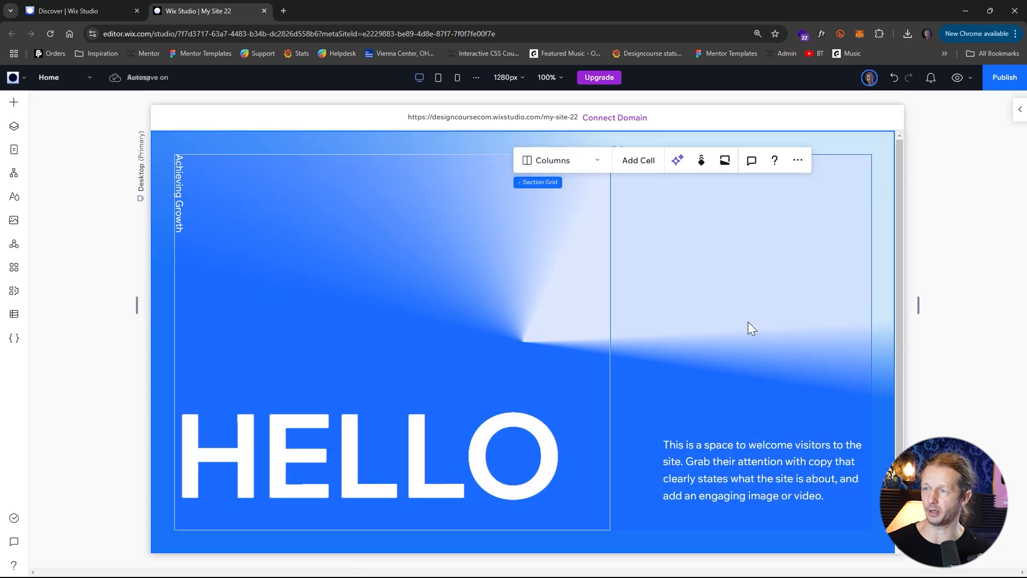
pyautogui.click(958, 77)
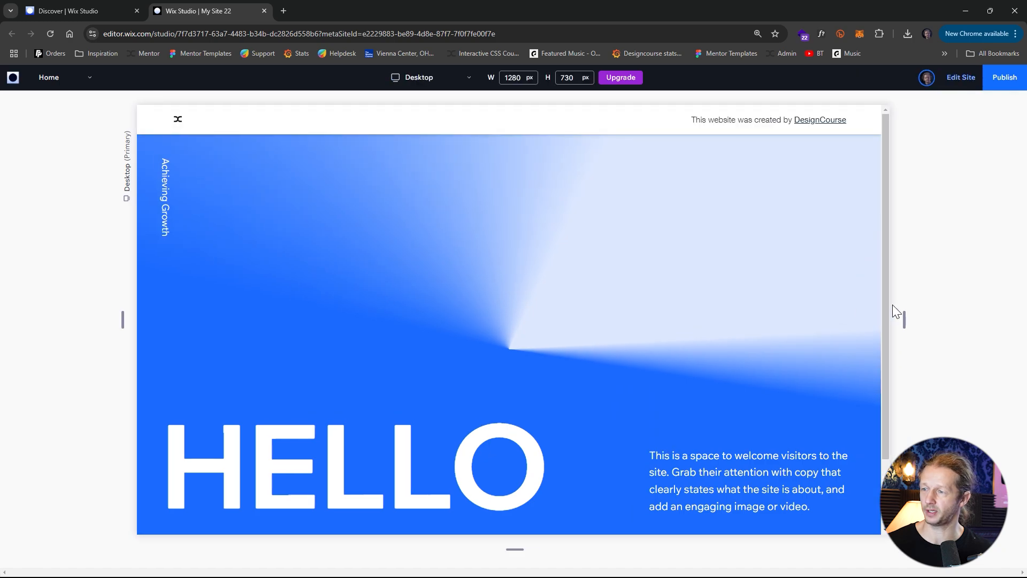
# Check the previewed Welcome section at another width, return to editing the site, and dismiss the publish prompt.
pyautogui.moveTo(884, 309); pyautogui.dragTo(897, 255)
pyautogui.click(954, 83)
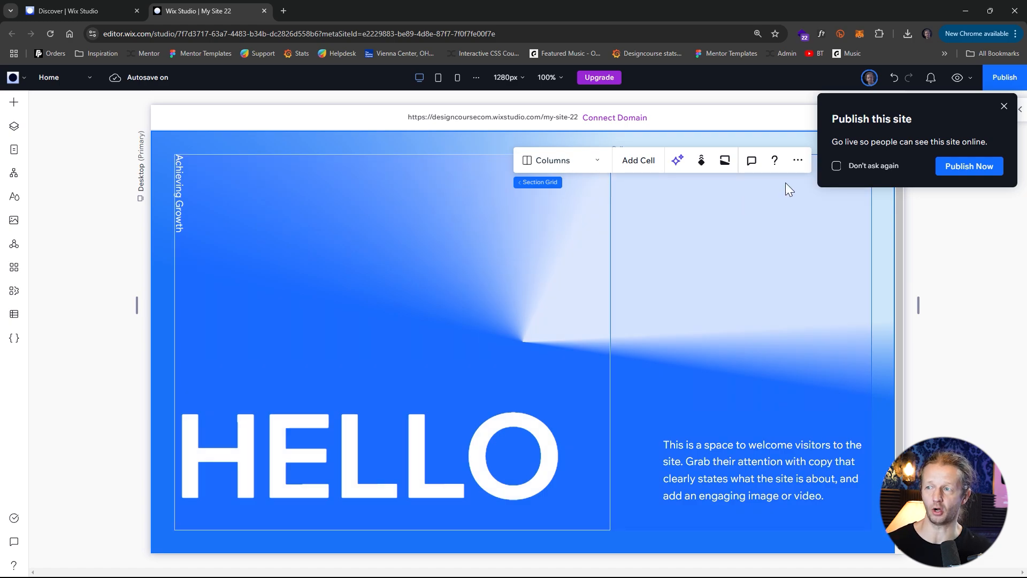
pyautogui.click(855, 166)
pyautogui.click(1004, 106)
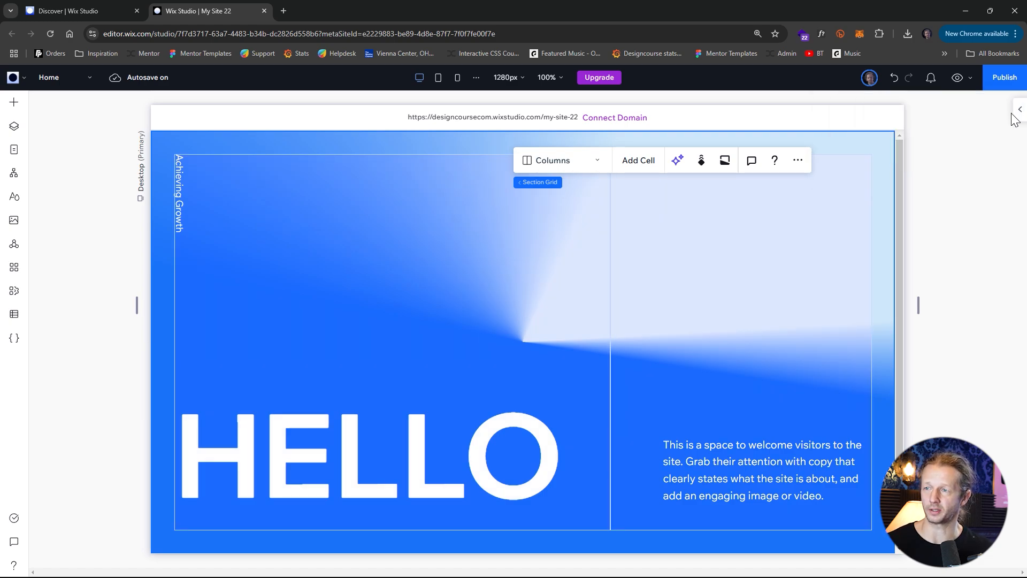
# Show the HELLO heading's properties and its place in the layer structure, with the browser zoom reduced by two levels.
pyautogui.click(1020, 110)
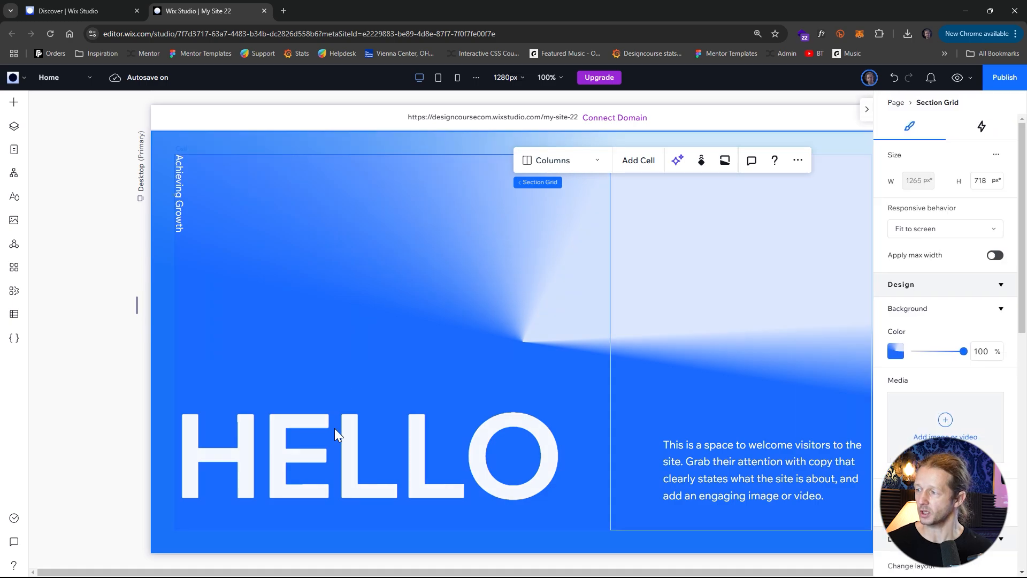
pyautogui.click(369, 445)
pyautogui.click(372, 444)
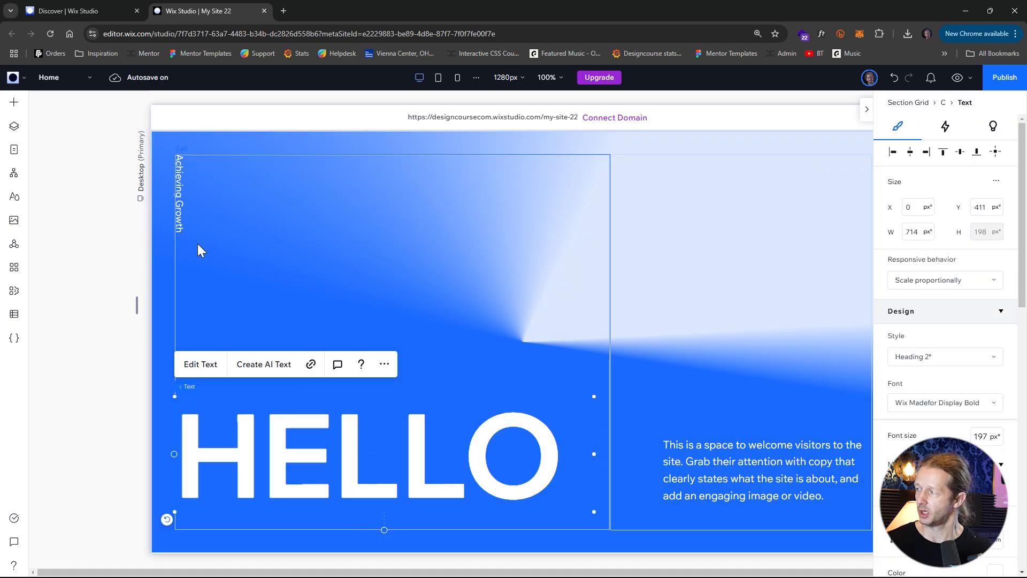
pyautogui.click(14, 129)
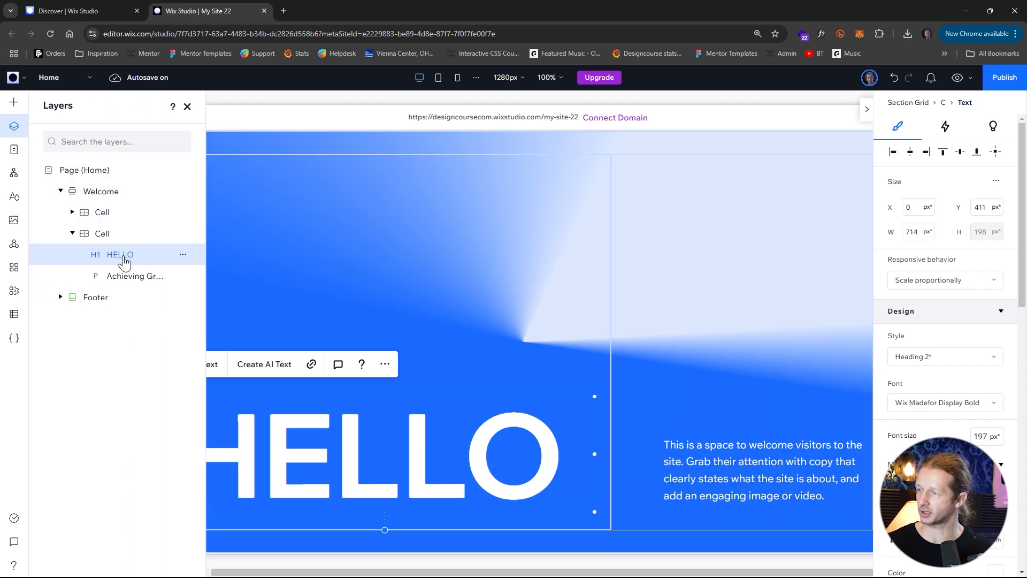
pyautogui.click(759, 34)
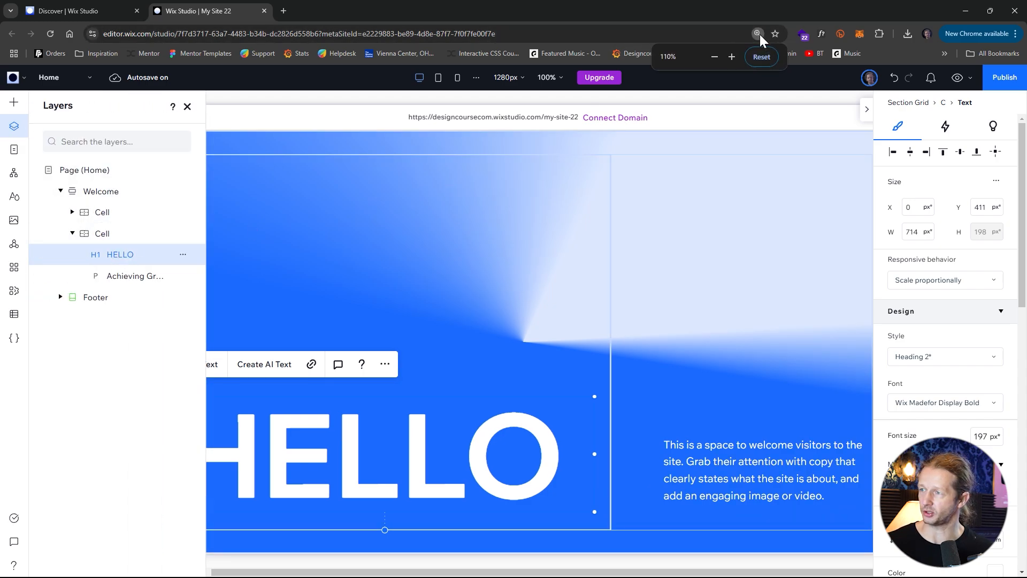
pyautogui.click(715, 56)
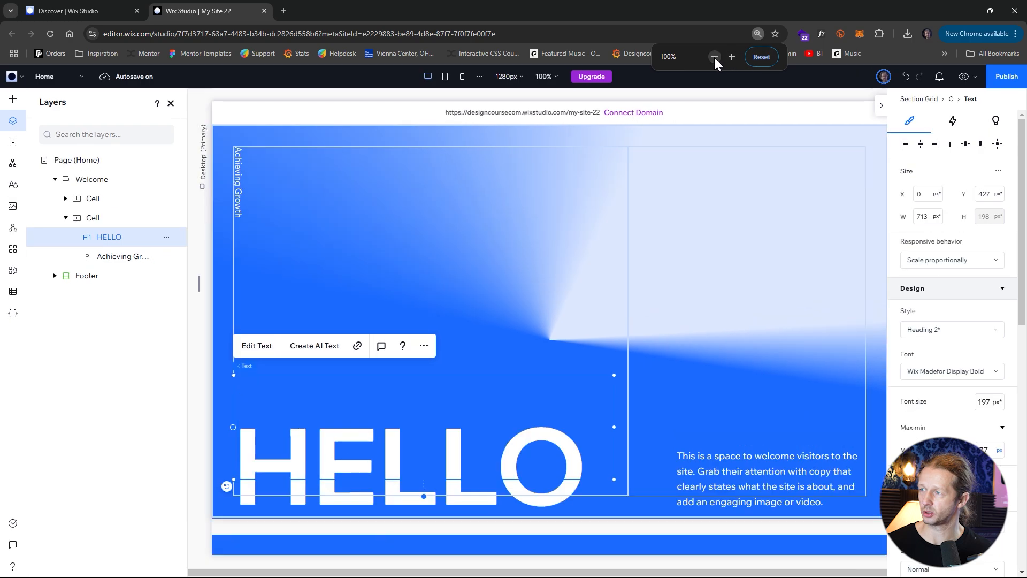
pyautogui.click(715, 57)
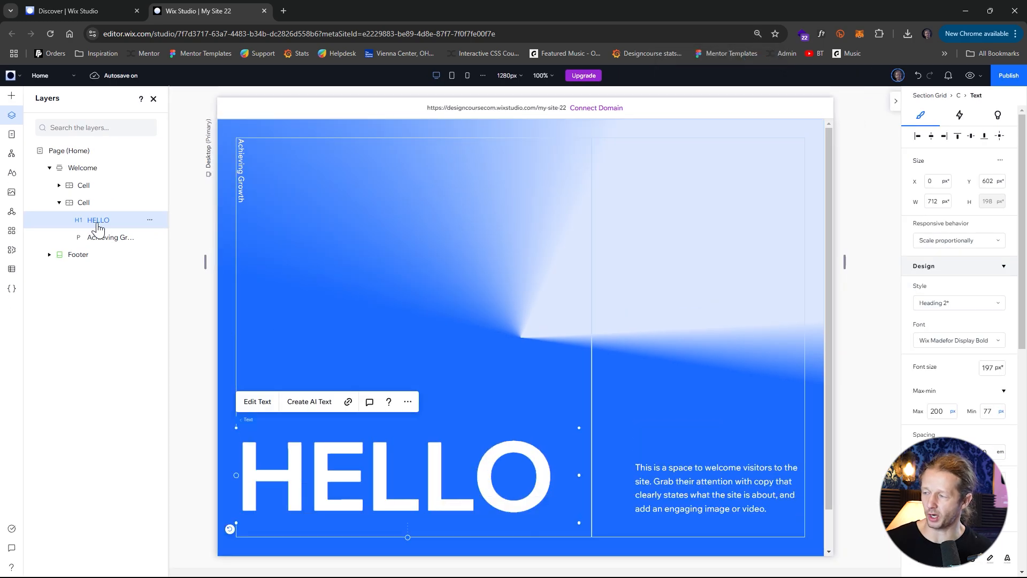
# Replace the HELLO heading text with SUPERIOR BAIT.
pyautogui.doubleClick(422, 468)
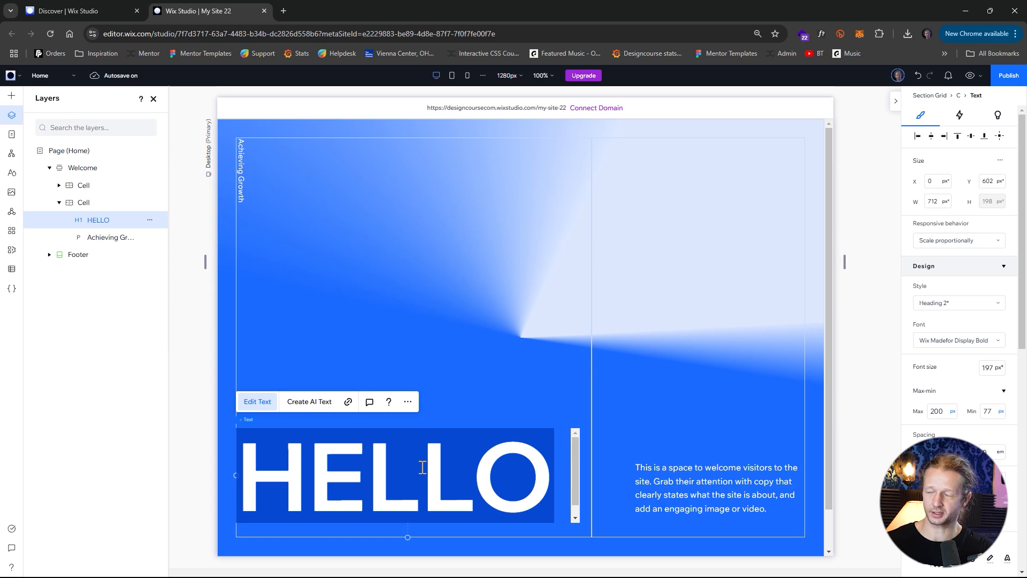
pyautogui.write('super')
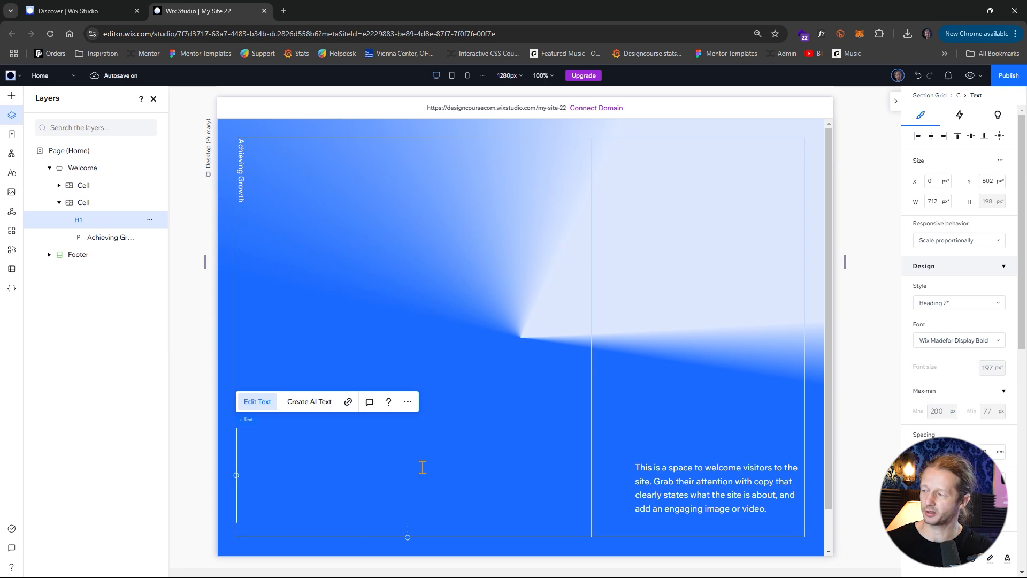
pyautogui.write('ior bait')
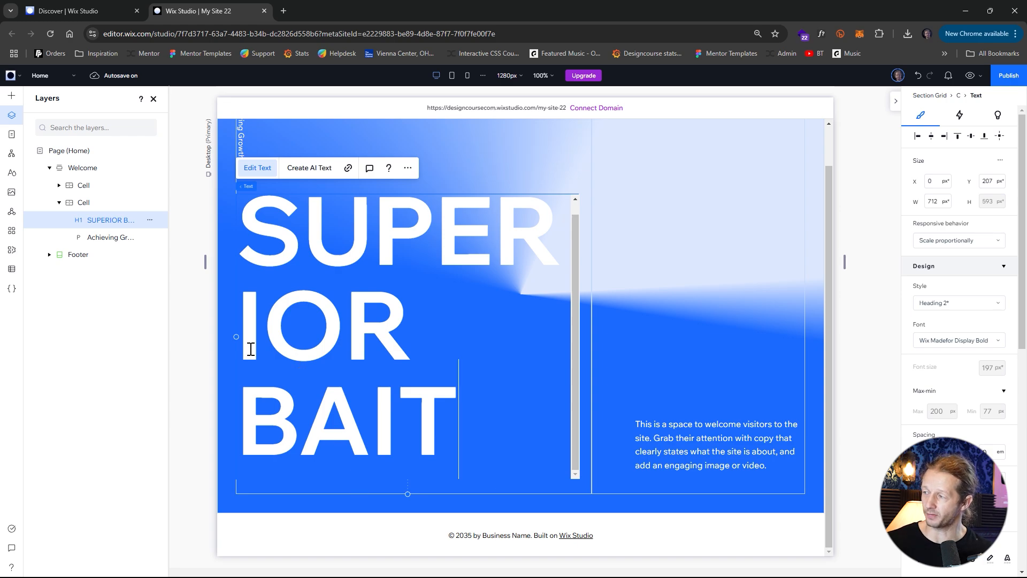
pyautogui.click(213, 347)
pyautogui.click(377, 306)
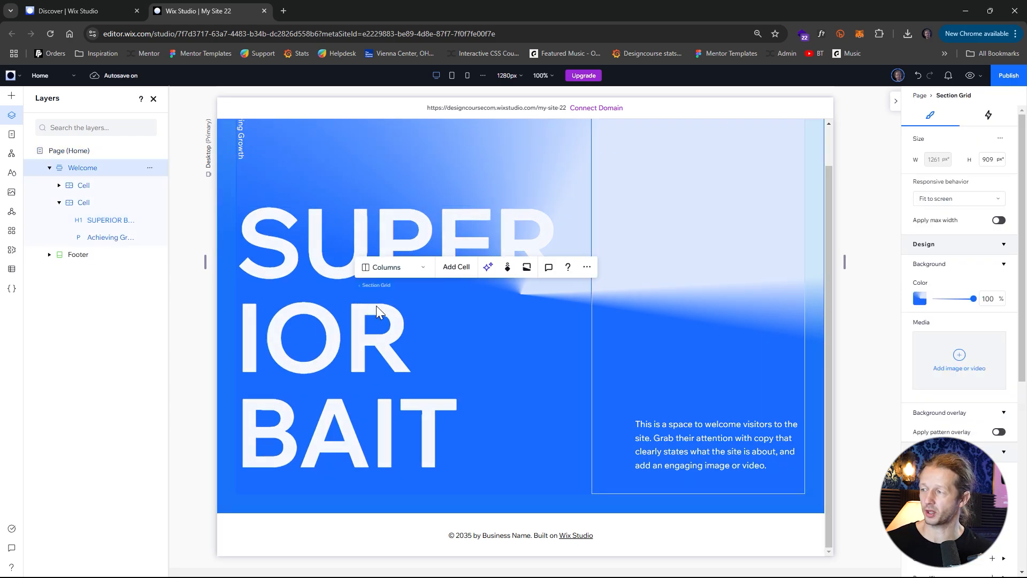
# Examine the SUPERIOR BAIT heading's font, spacing, alignment, HTML tag and position settings.
pyautogui.click(347, 240)
pyautogui.click(347, 240)
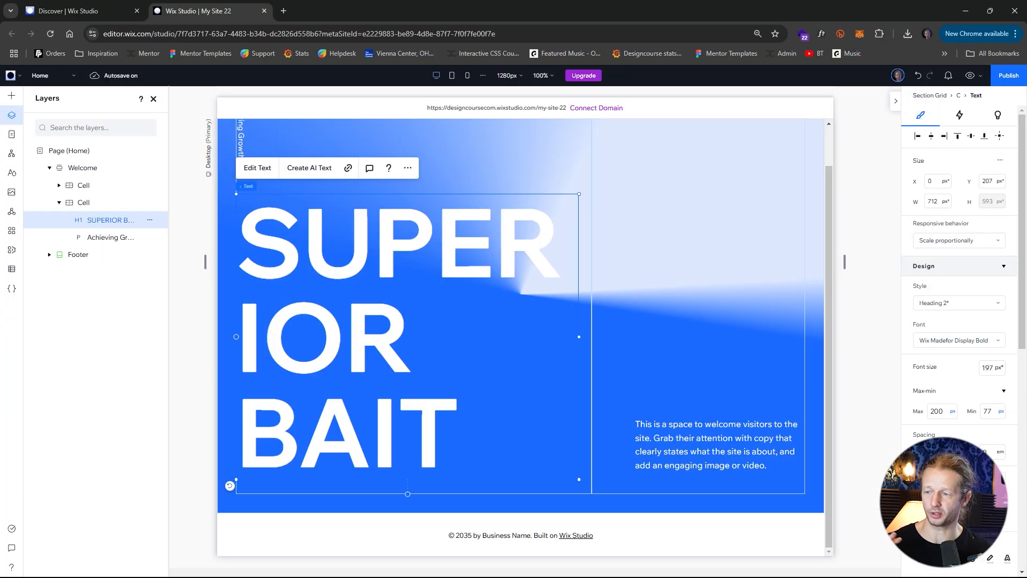
pyautogui.scroll(-5, 895, 571)
pyautogui.scroll(-4, 958, 321)
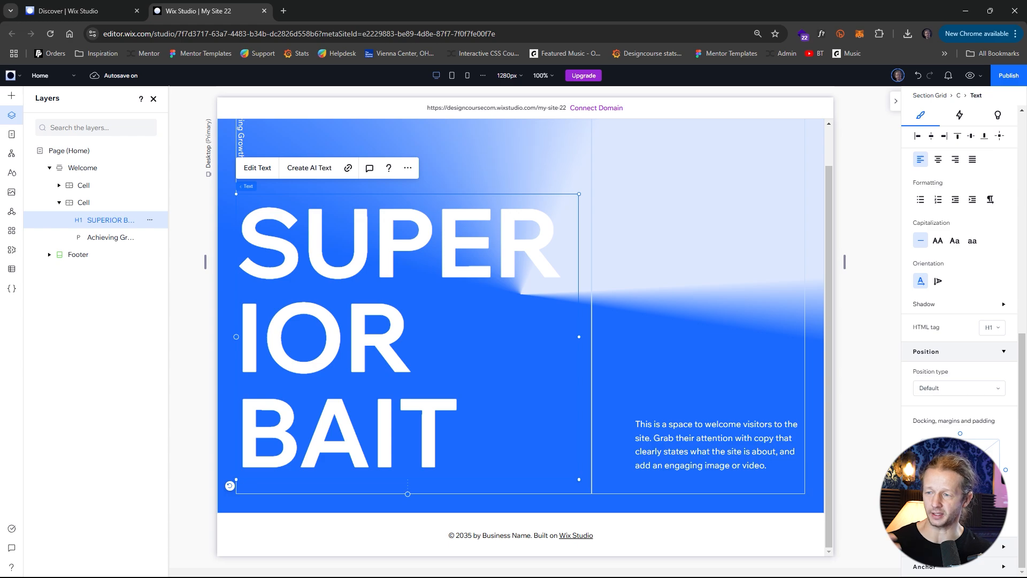
pyautogui.scroll(6, 963, 348)
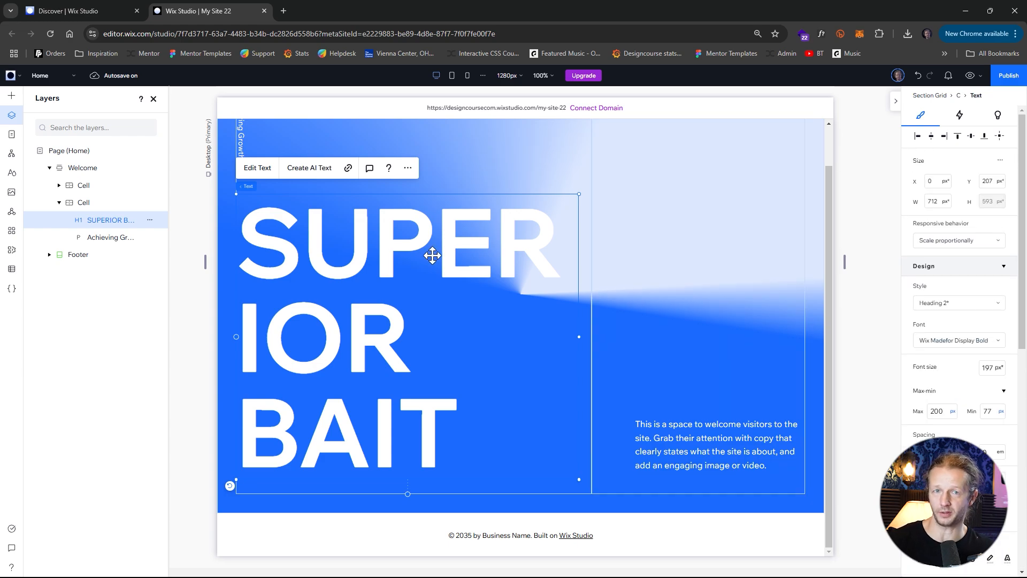
pyautogui.scroll(-5, 963, 426)
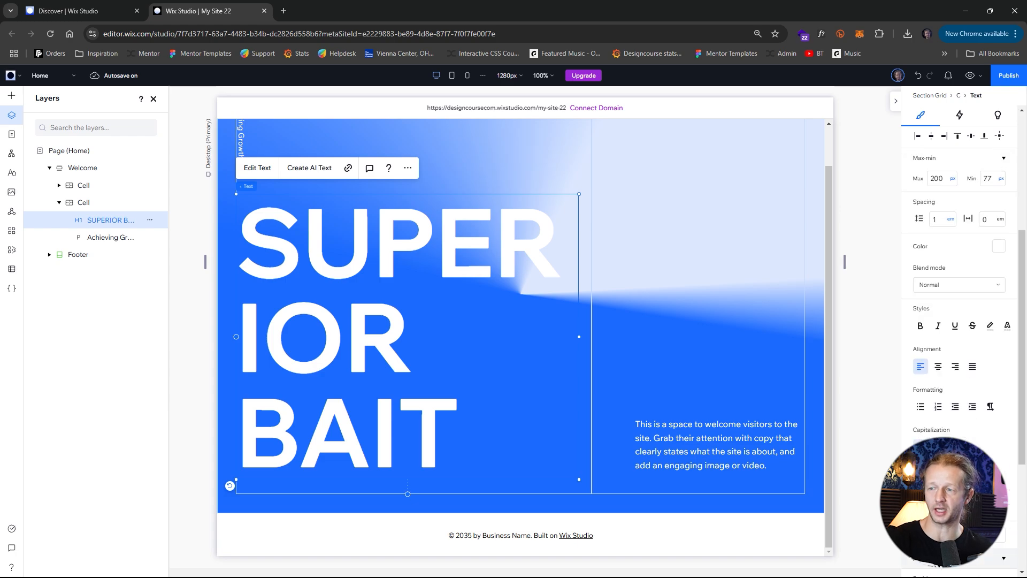
pyautogui.scroll(-3, 953, 428)
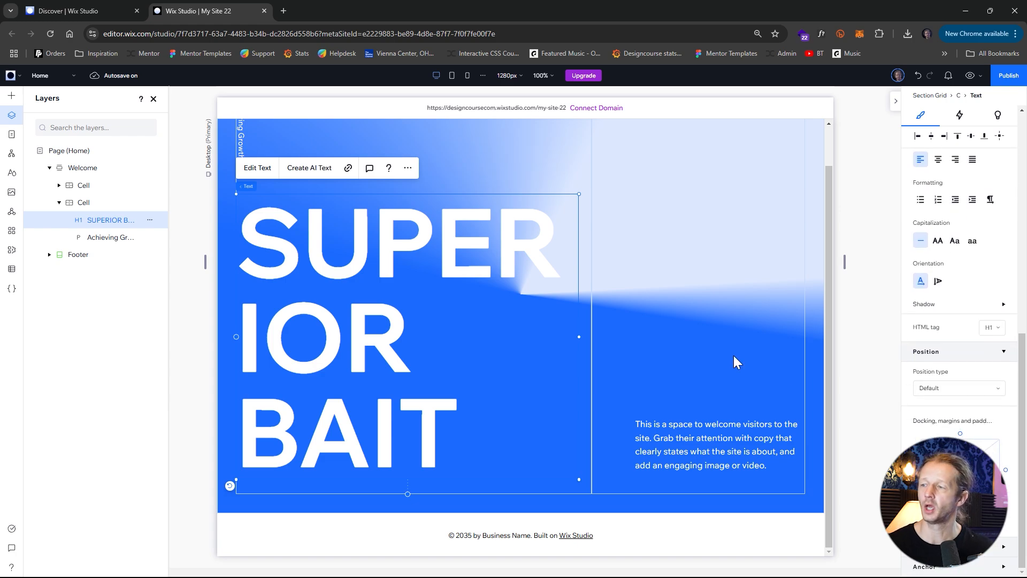
pyautogui.scroll(7, 973, 345)
pyautogui.scroll(-2, 973, 345)
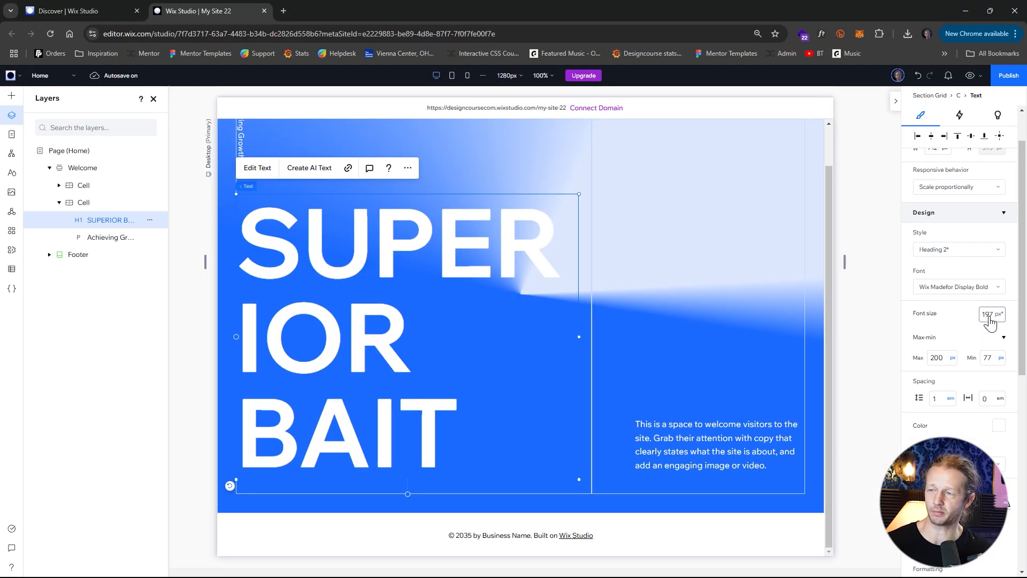
# Try a font size of 100 px on the SUPERIOR BAIT heading.
pyautogui.click(990, 314)
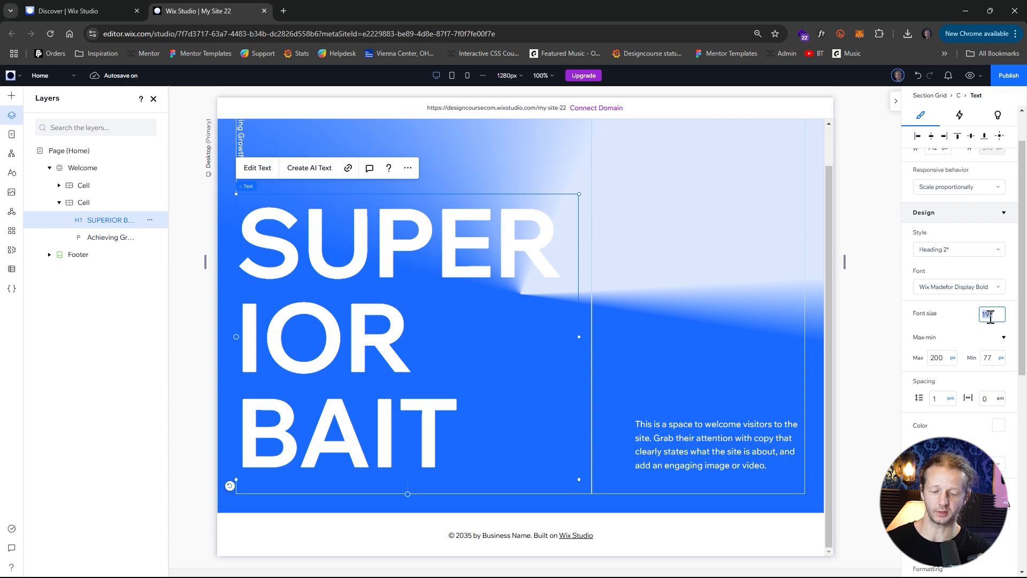
pyautogui.write('100')
pyautogui.press('Return')
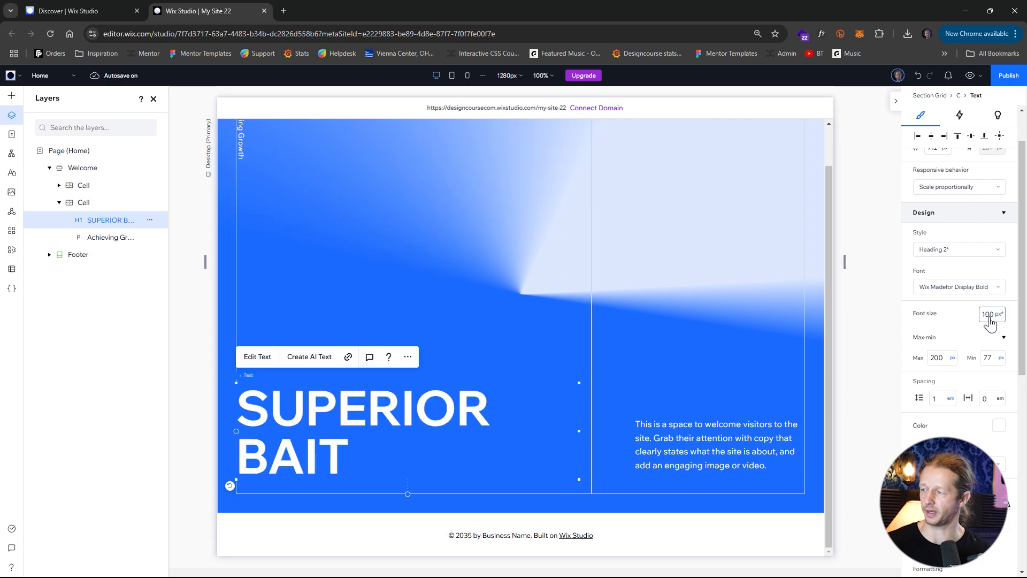
# Set the SUPERIOR BAIT heading's font size to 120 px and its maximum font size to 120 px.
pyautogui.click(988, 314)
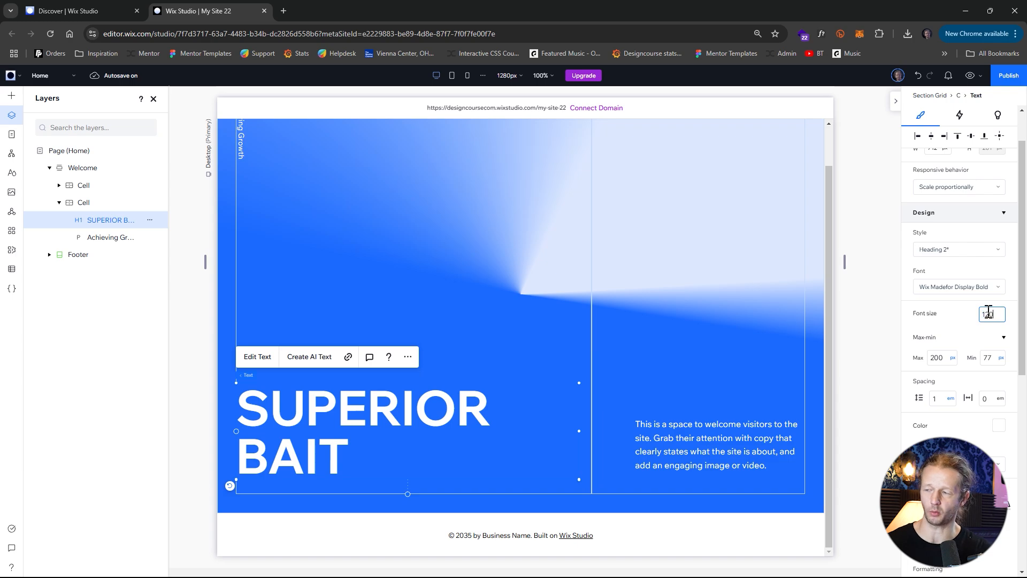
pyautogui.write('120')
pyautogui.press('Return')
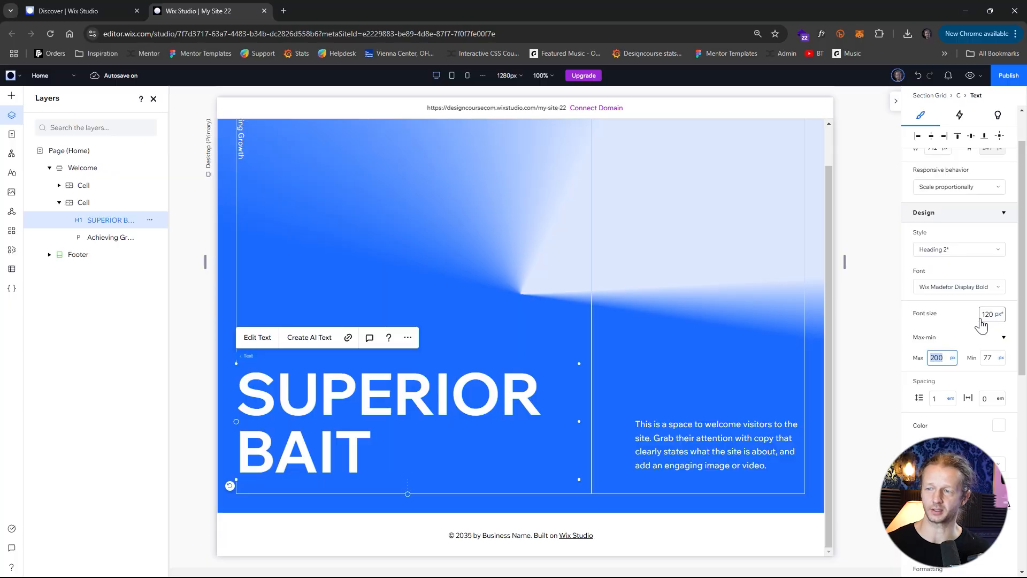
pyautogui.write('120')
pyautogui.press('Return')
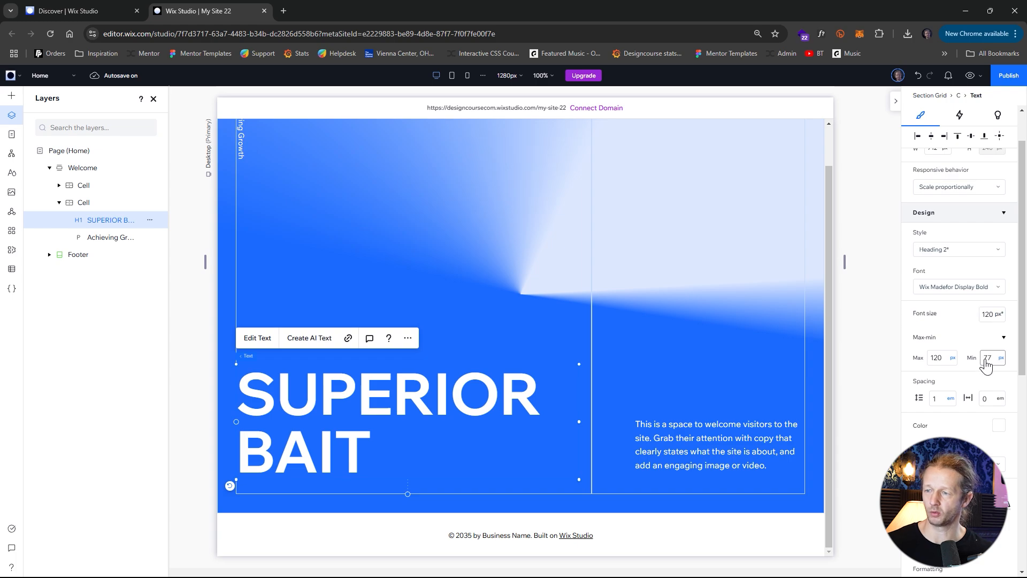
# Preview the page, narrow it to tablet width to check the heading, and return to editing at the tablet breakpoint.
pyautogui.click(856, 214)
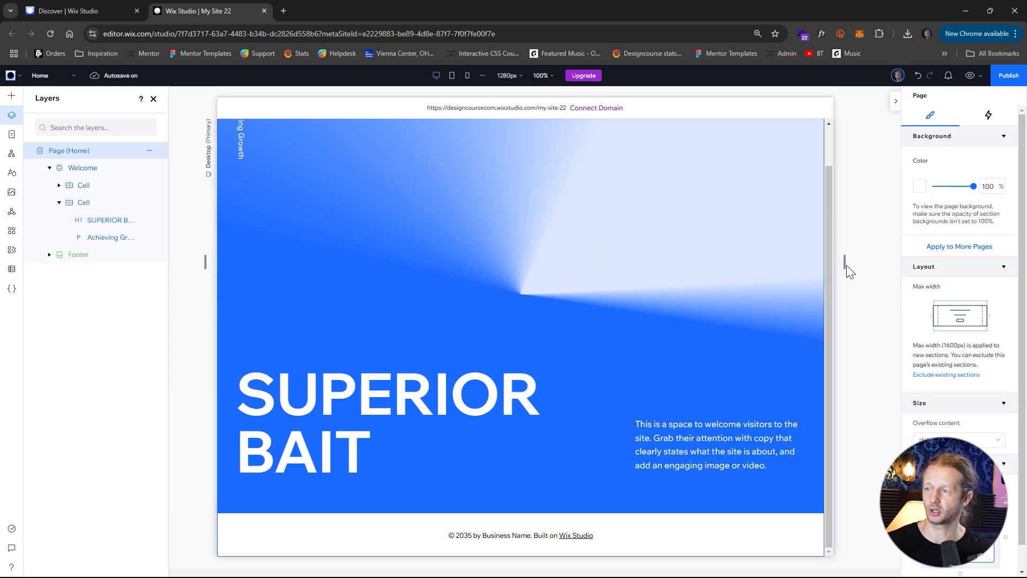
pyautogui.click(969, 76)
pyautogui.moveTo(834, 306); pyautogui.dragTo(720, 320)
pyautogui.click(973, 76)
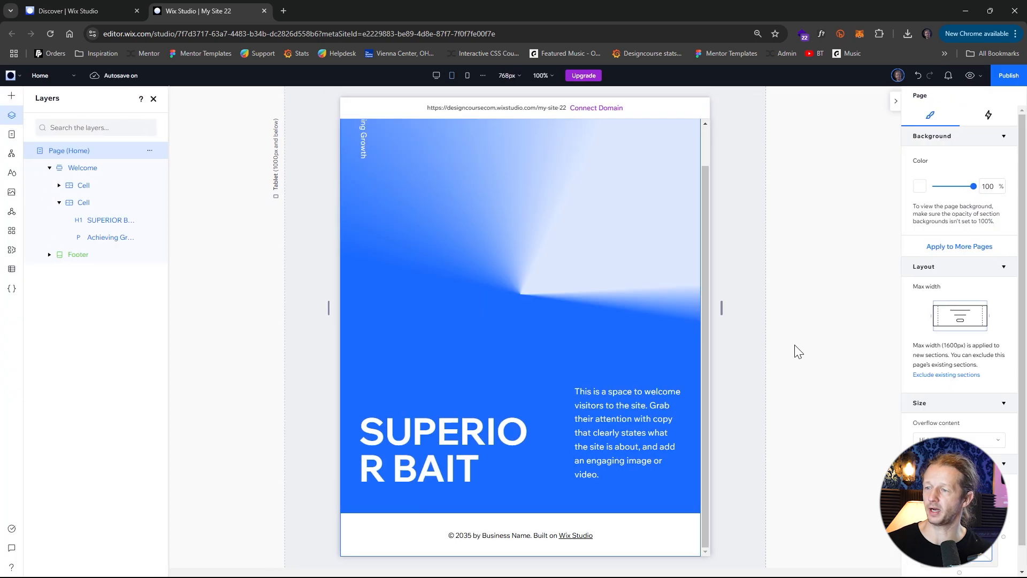
# Set the SUPERIOR BAIT heading's minimum font size to 58 px at the tablet breakpoint.
pyautogui.click(438, 443)
pyautogui.click(421, 436)
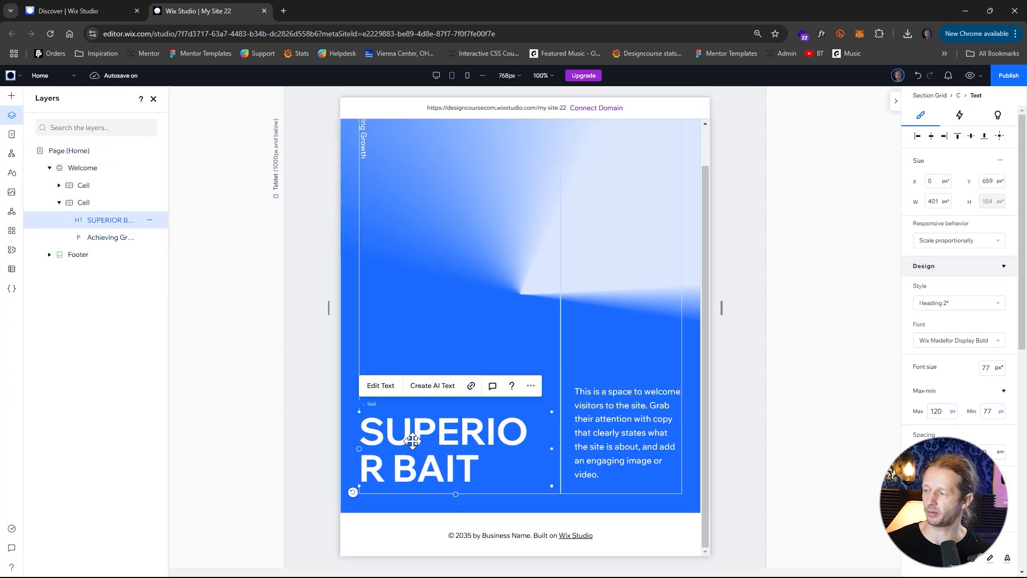
pyautogui.click(994, 411)
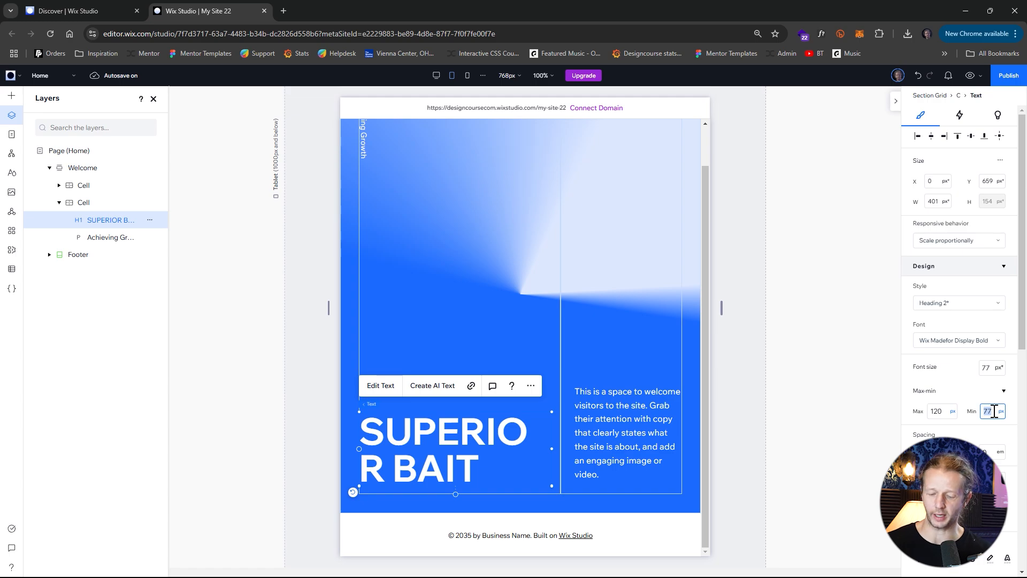
pyautogui.press('Return')
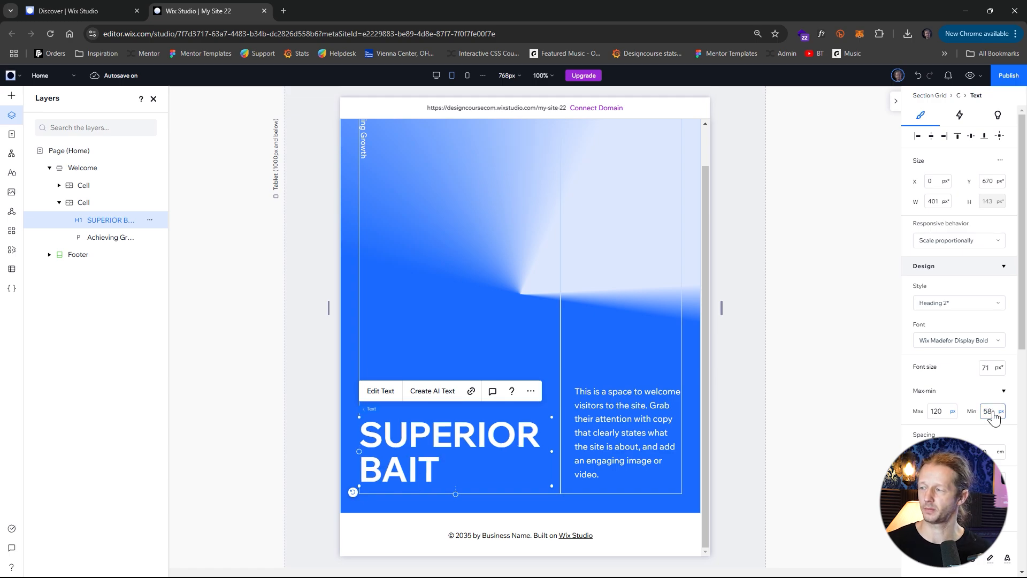
# Preview the page again, widen it back to desktop width, and return to editing at the desktop breakpoint.
pyautogui.click(969, 76)
pyautogui.moveTo(710, 317); pyautogui.dragTo(856, 321)
pyautogui.click(973, 76)
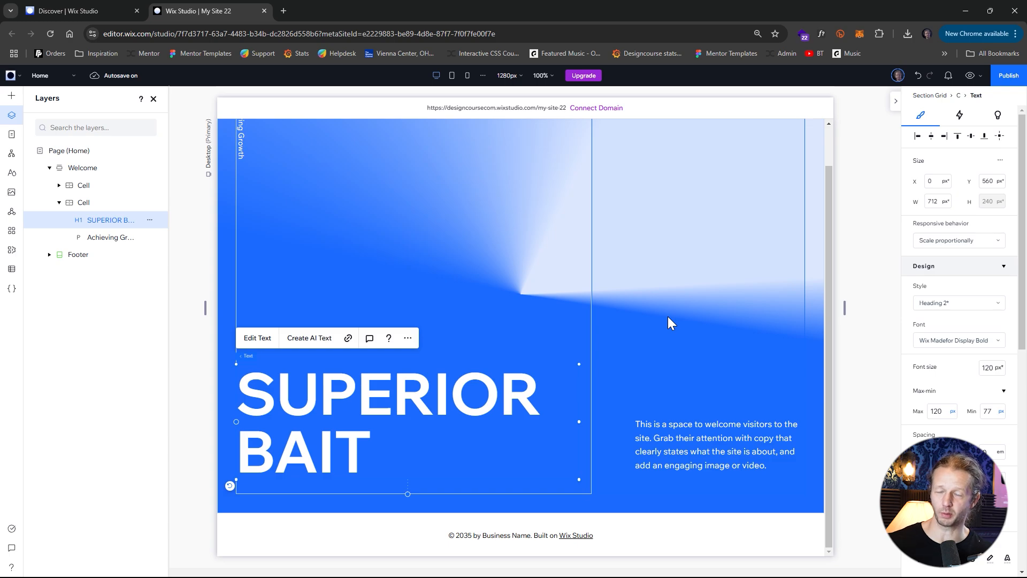
# Compare solid and conic gradient fills for the Welcome section's background, and apply a multi-point mesh gradient.
pyautogui.click(223, 210)
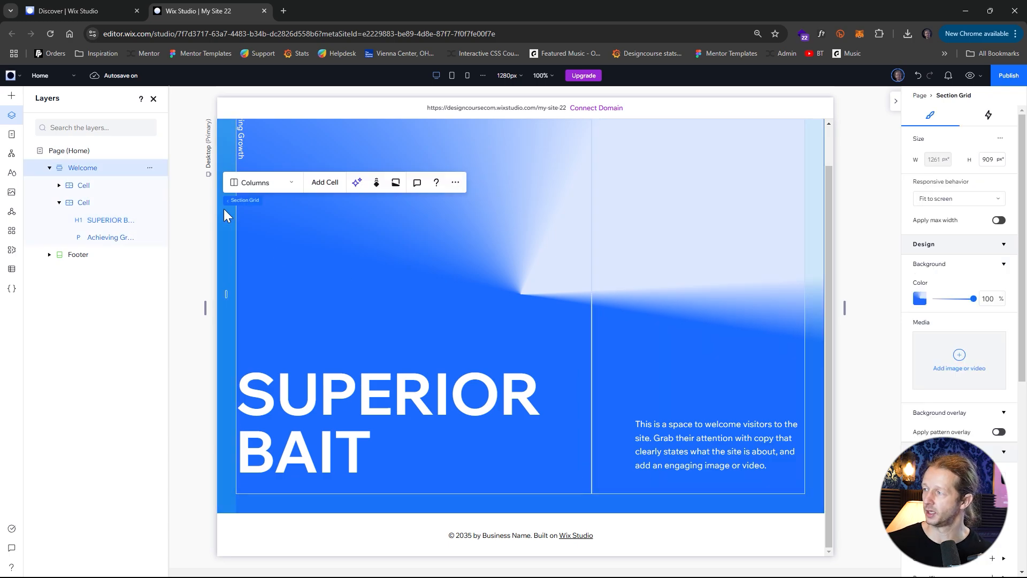
pyautogui.click(80, 172)
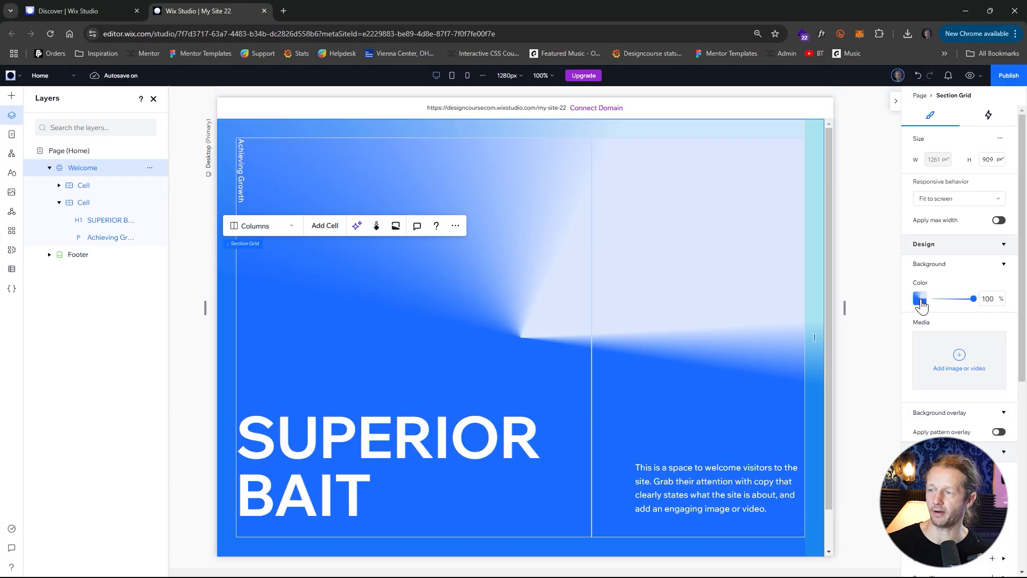
pyautogui.click(919, 299)
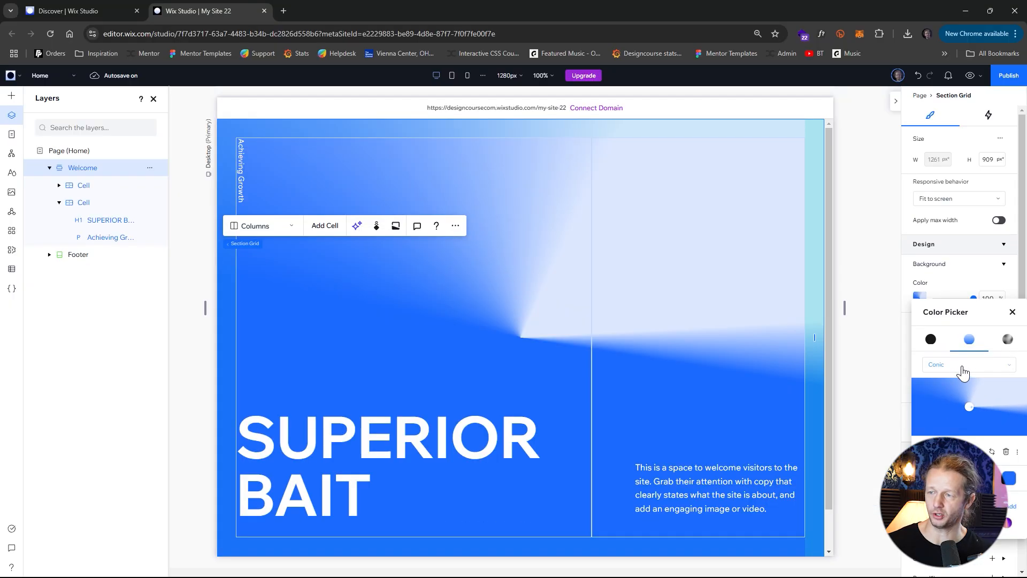
pyautogui.click(931, 339)
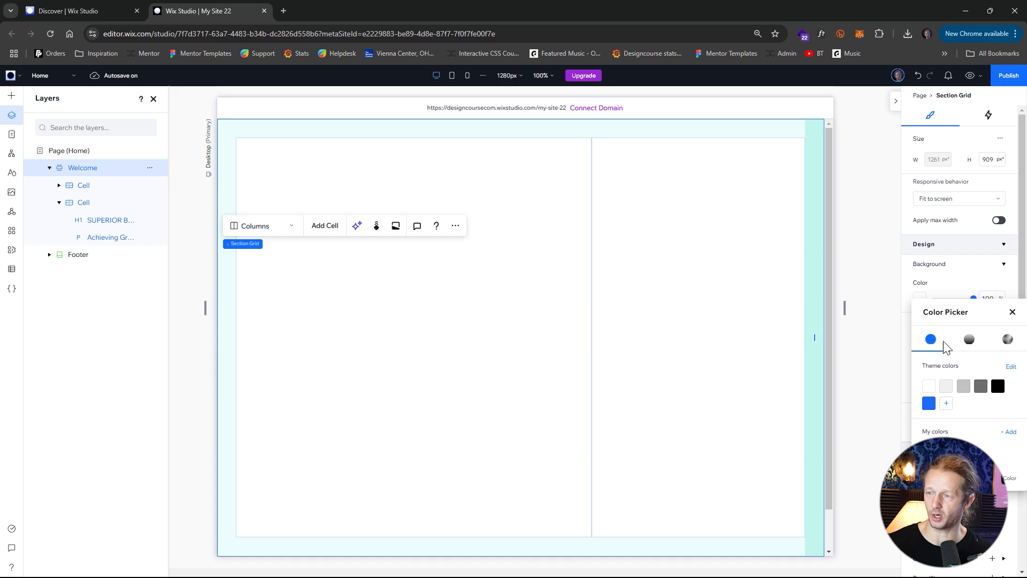
pyautogui.click(969, 339)
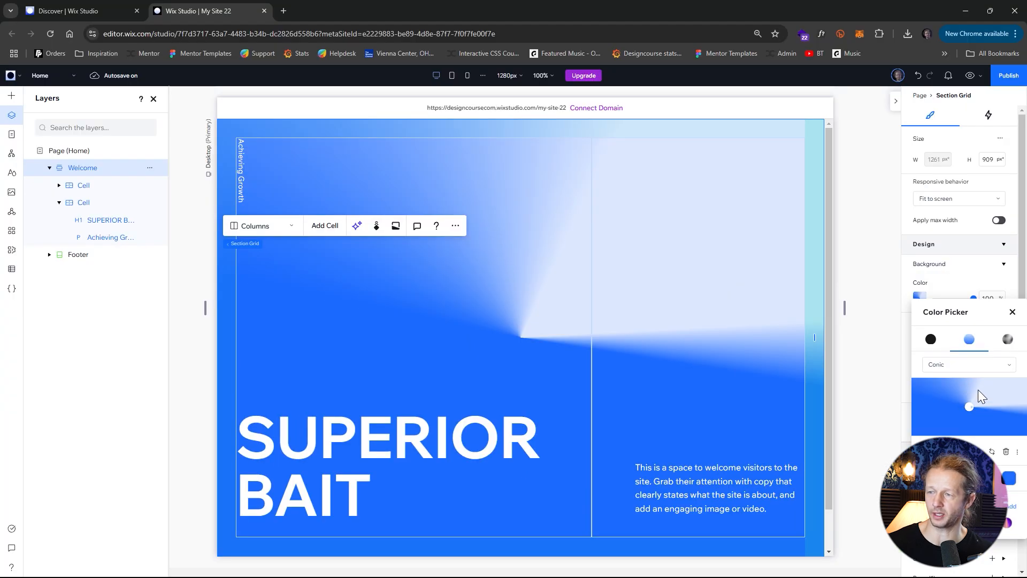
pyautogui.click(1007, 340)
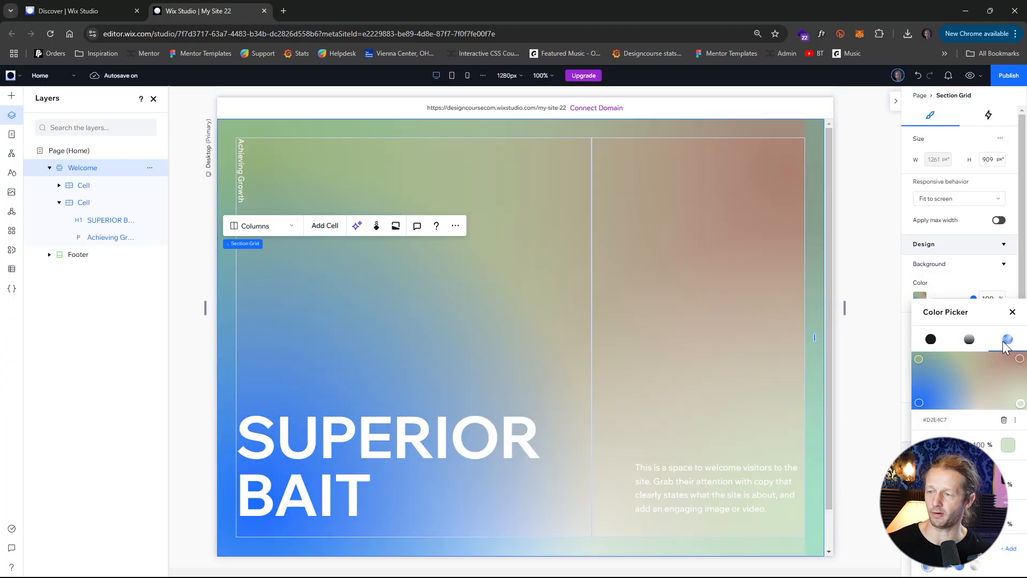
pyautogui.click(918, 358)
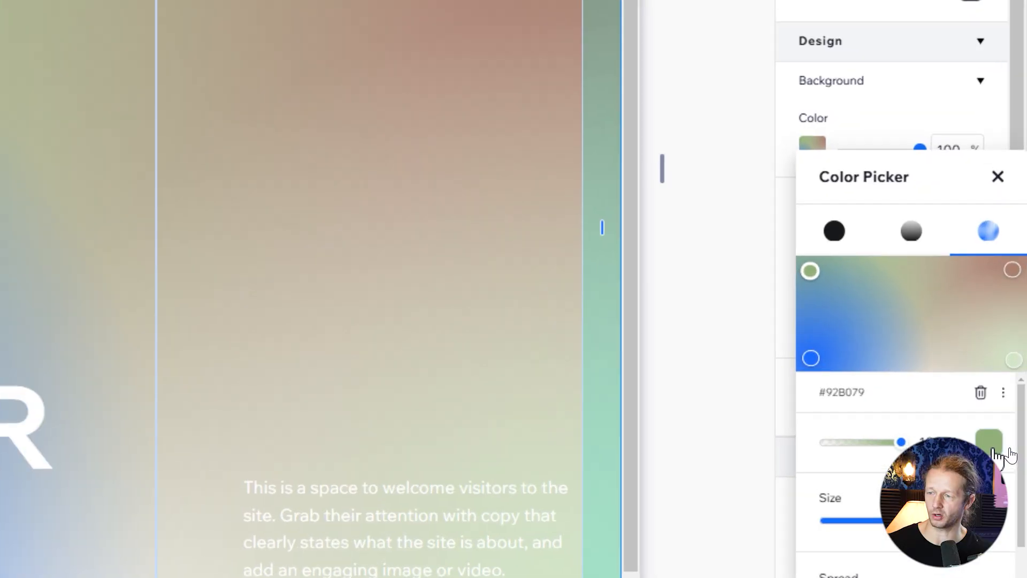
pyautogui.click(1007, 445)
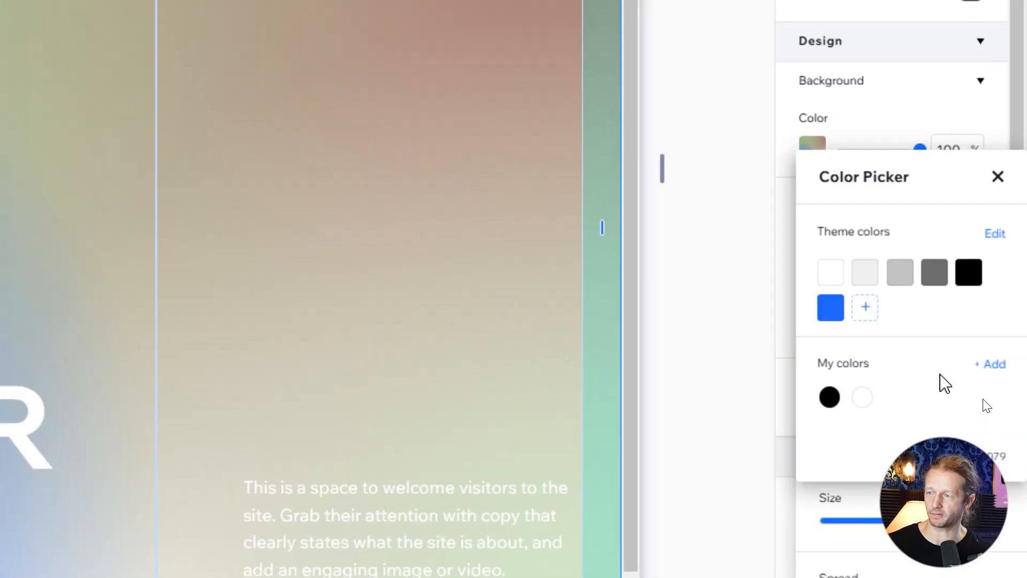
pyautogui.click(993, 365)
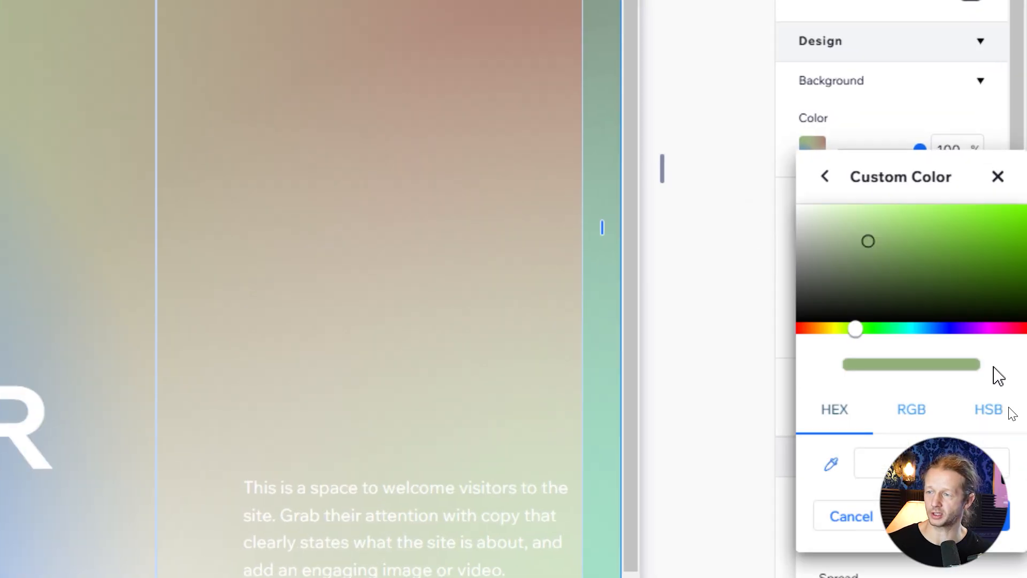
pyautogui.click(980, 329)
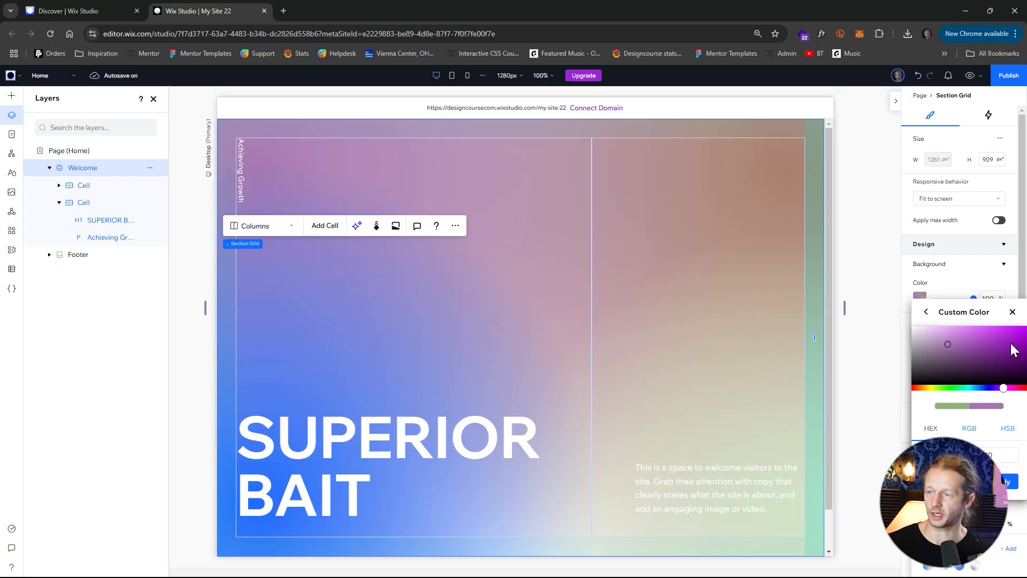
pyautogui.moveTo(1015, 350); pyautogui.dragTo(1016, 328)
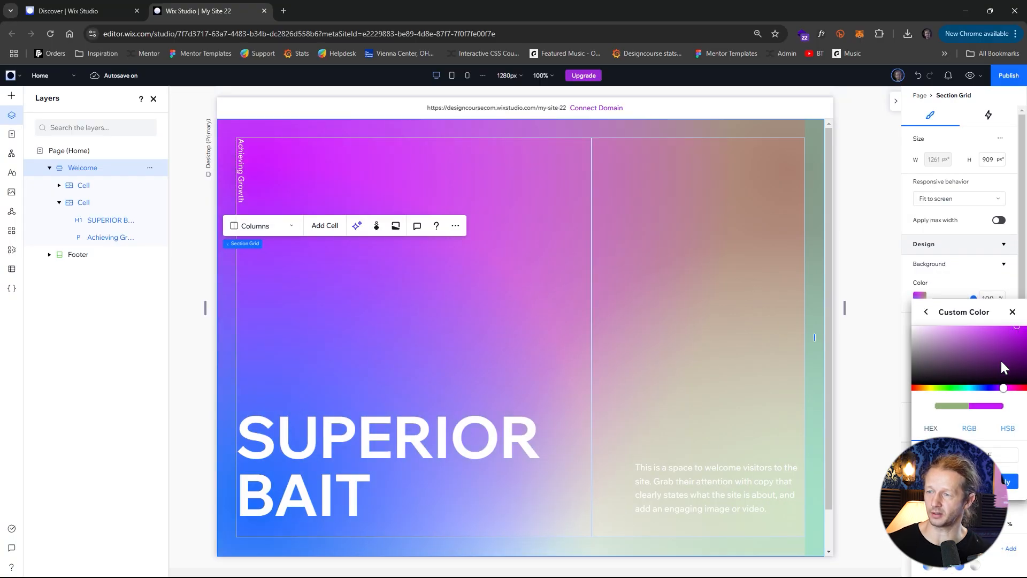
pyautogui.click(927, 312)
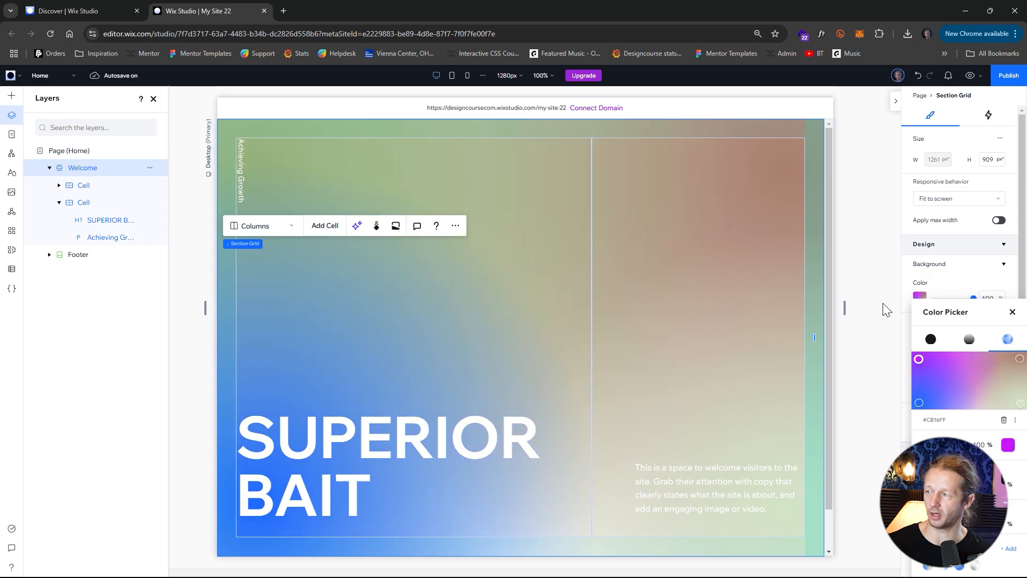
# Set the mesh gradient's upper-left color point to a new custom bright pink, #E962FF, and apply it.
pyautogui.click(918, 358)
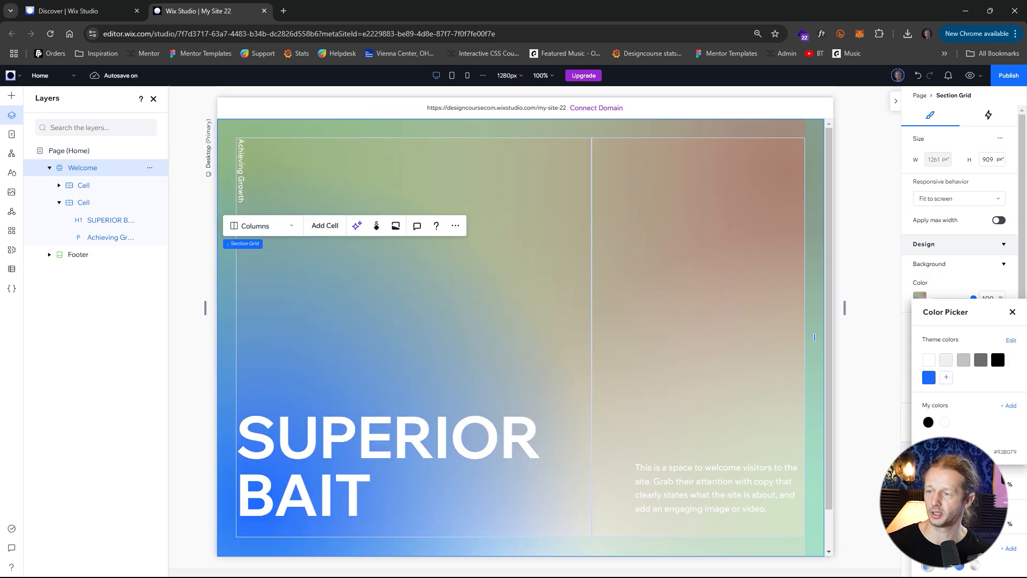
pyautogui.click(1008, 407)
pyautogui.click(1007, 388)
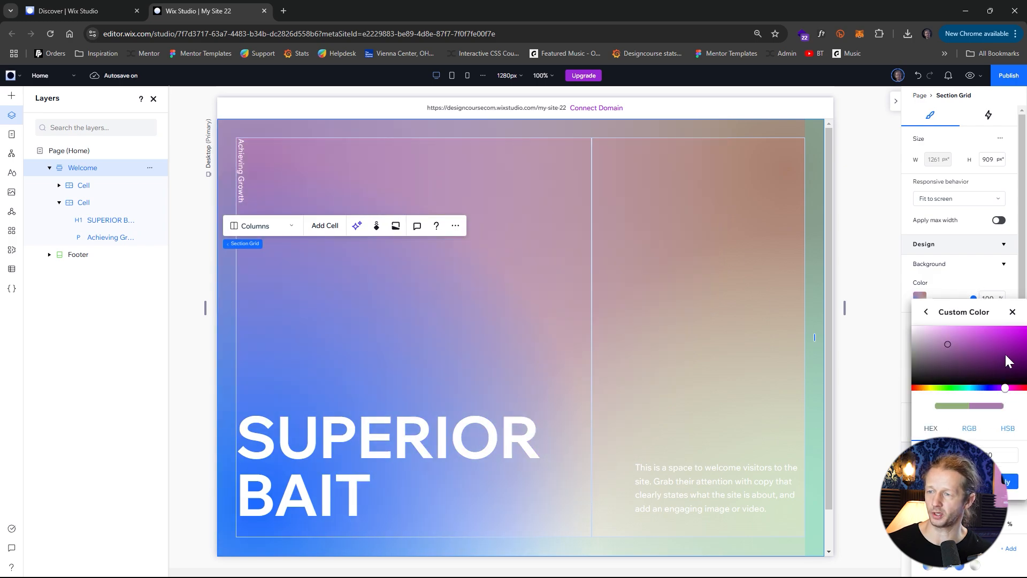
pyautogui.moveTo(1019, 326); pyautogui.dragTo(983, 321)
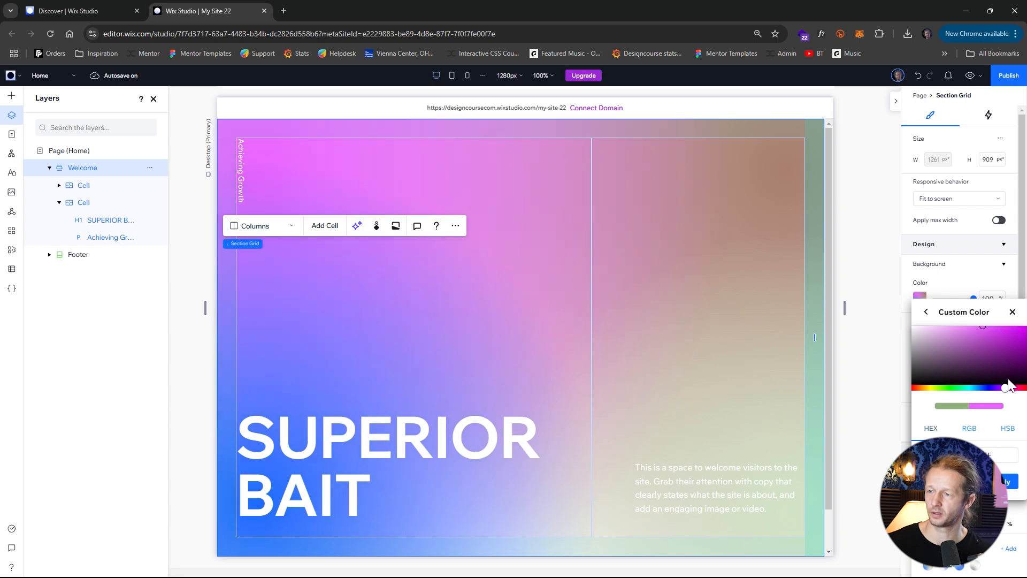
pyautogui.click(1009, 482)
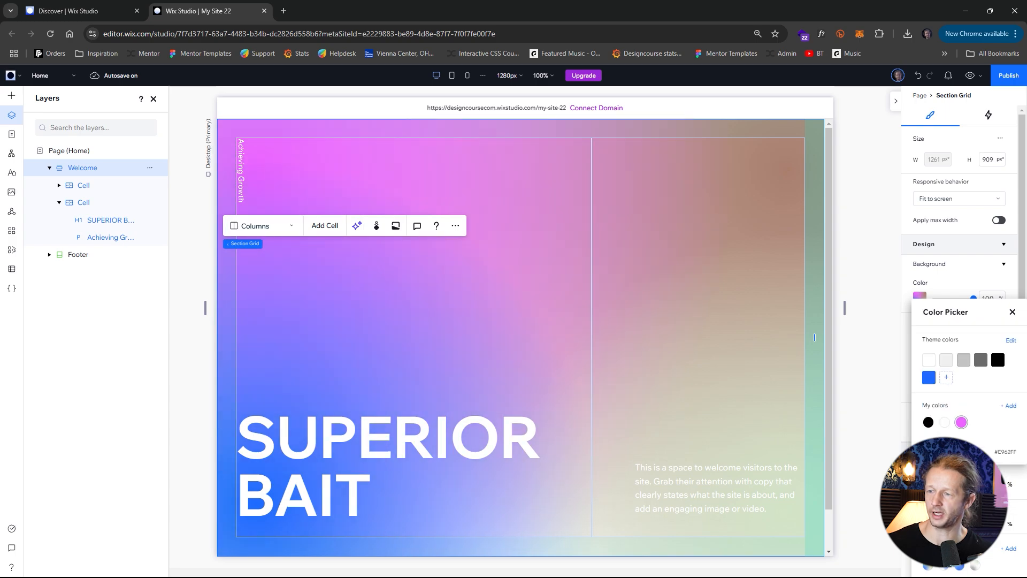
pyautogui.click(969, 285)
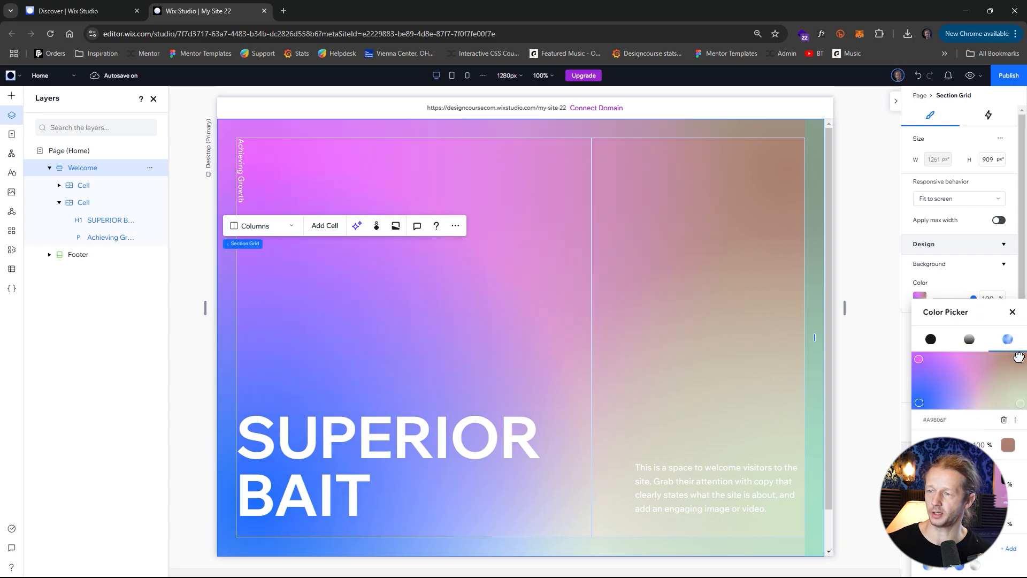
# Change the mesh gradient's upper-right color point to the blue theme color #1A6AFF.
pyautogui.click(1005, 441)
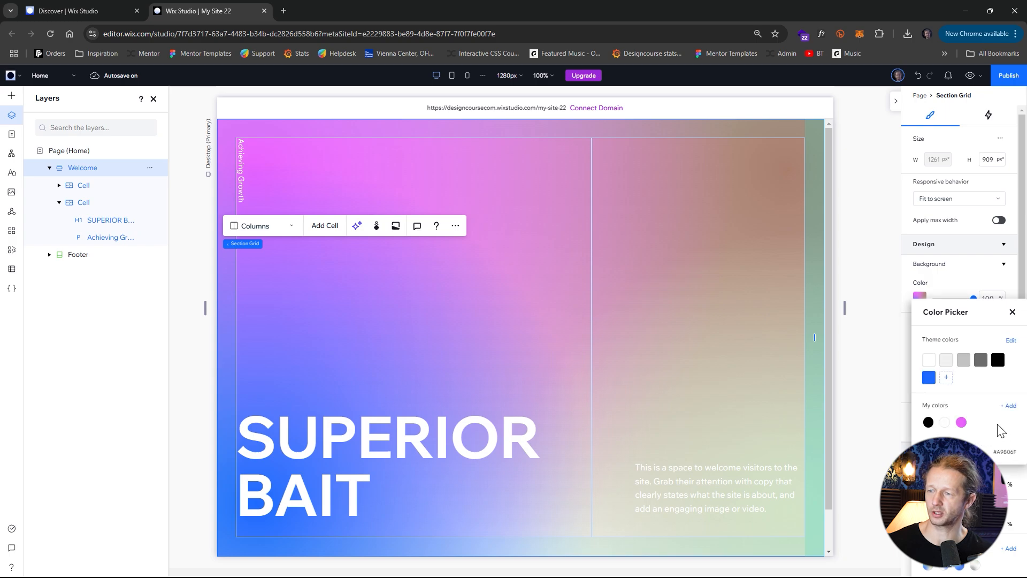
pyautogui.click(930, 379)
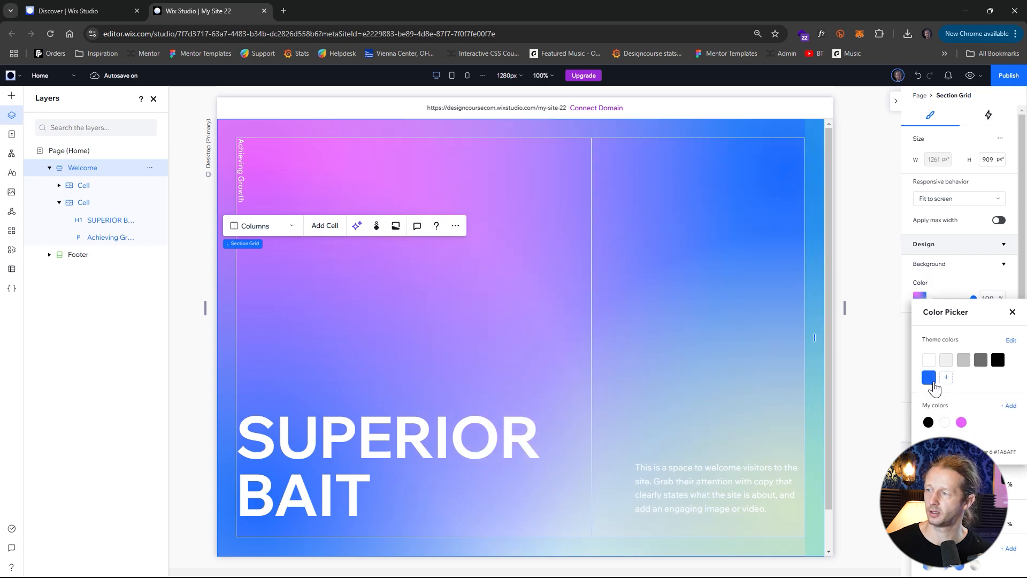
pyautogui.click(1012, 315)
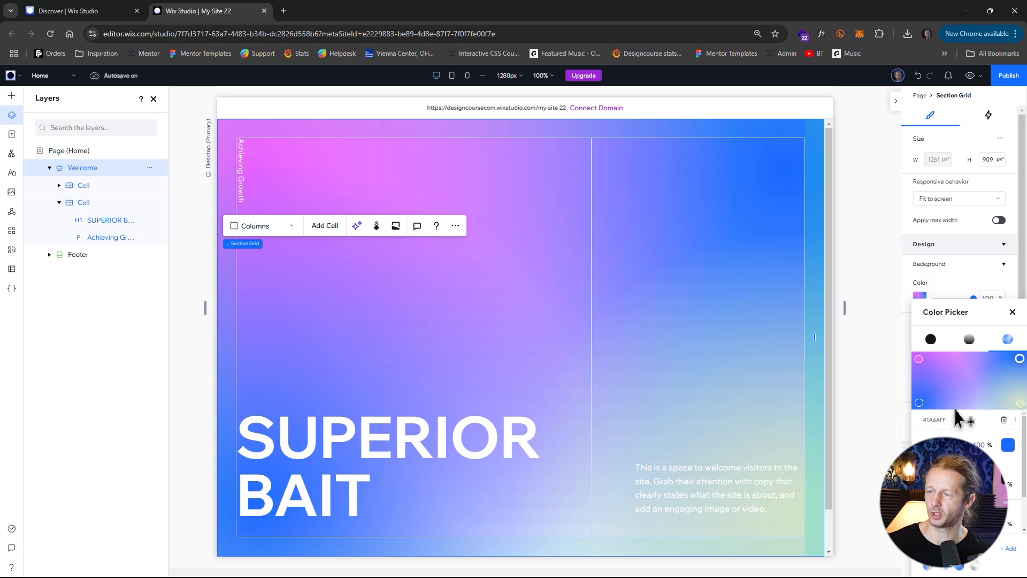
pyautogui.click(1008, 445)
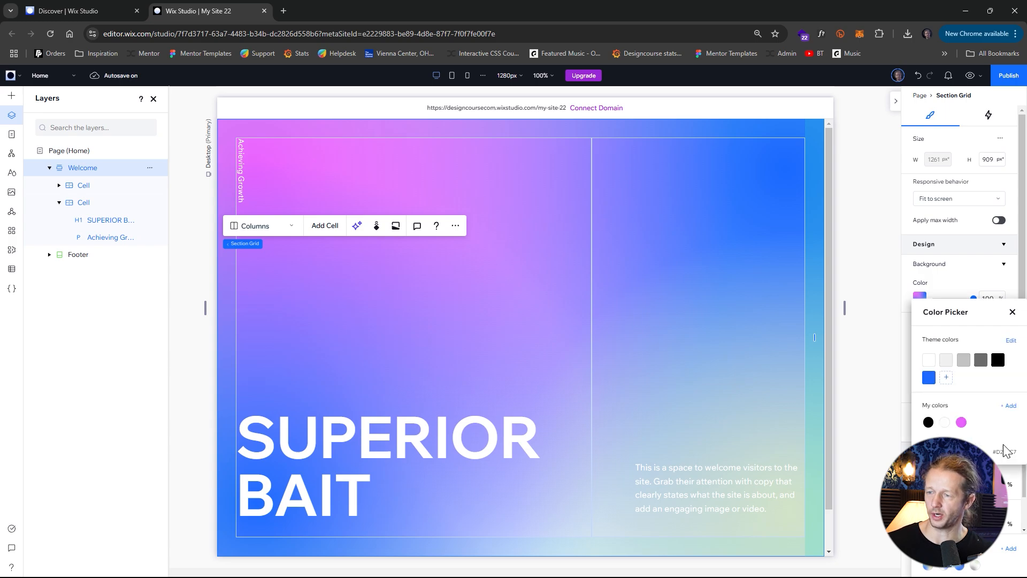
pyautogui.click(962, 425)
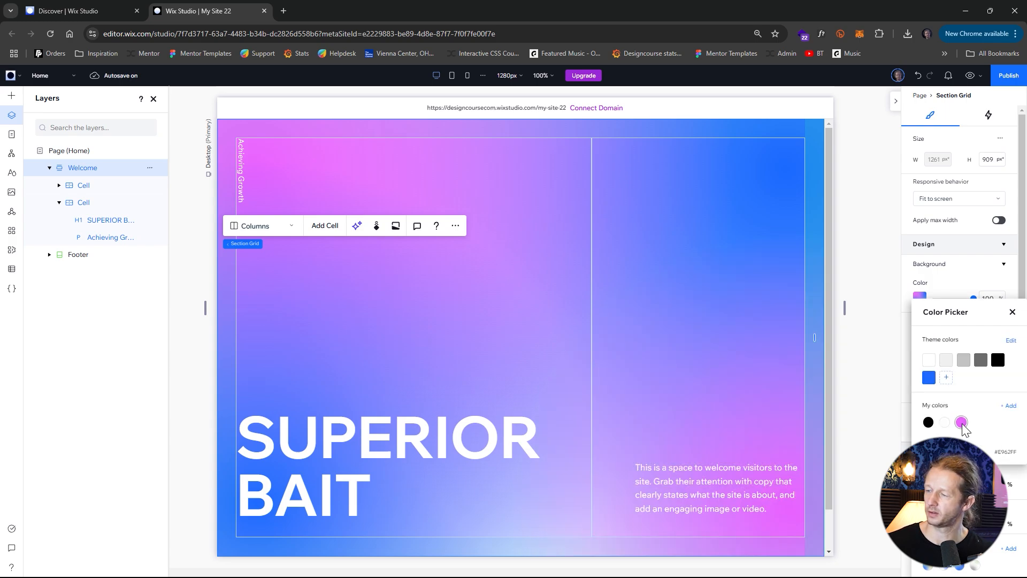
pyautogui.click(1010, 406)
pyautogui.moveTo(991, 388); pyautogui.dragTo(978, 386)
pyautogui.moveTo(984, 337); pyautogui.dragTo(1020, 353)
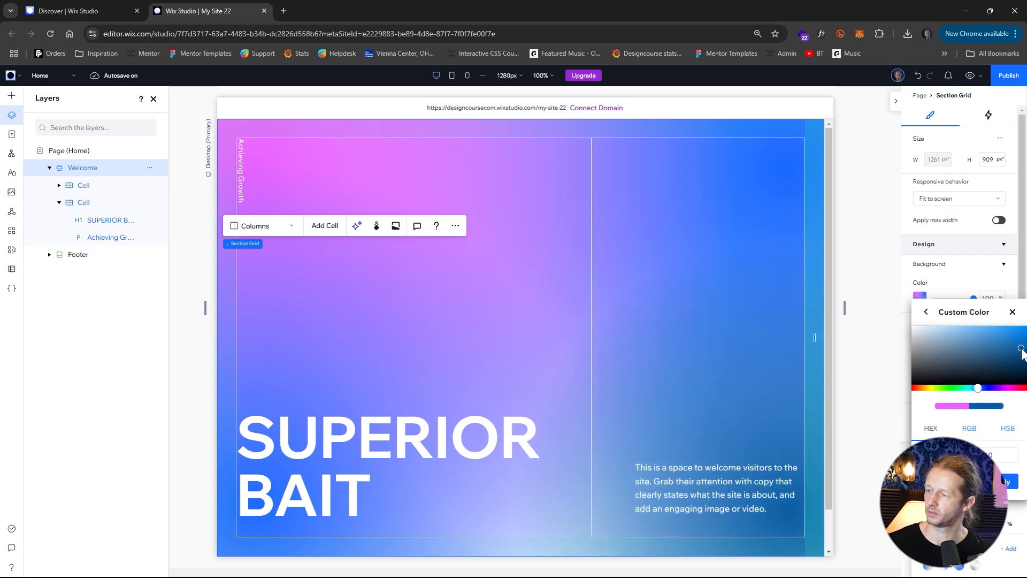
pyautogui.click(870, 307)
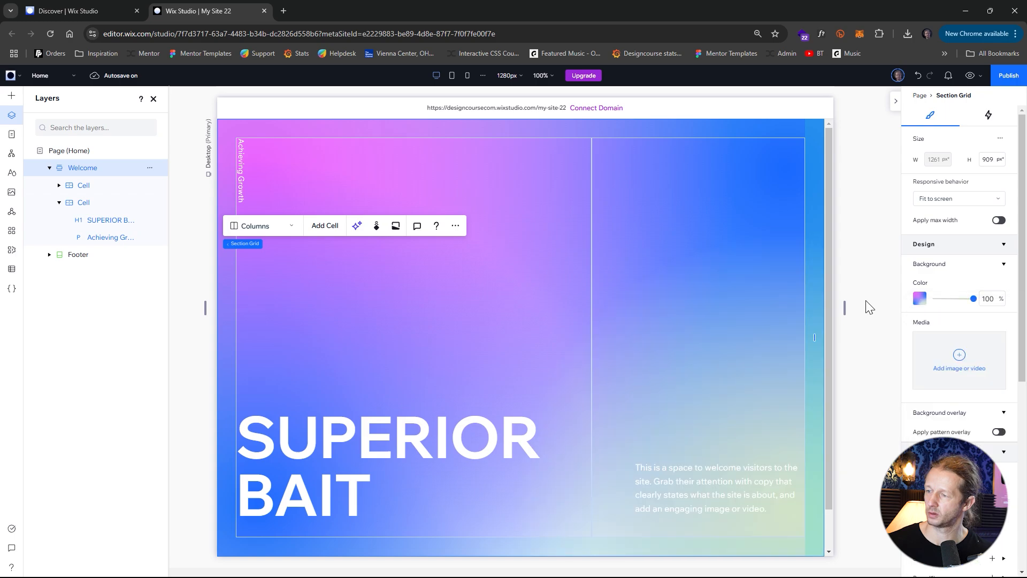
# Examine the welcome paragraph's legibility against the gradient and review its text design and position settings.
pyautogui.click(772, 510)
pyautogui.click(858, 381)
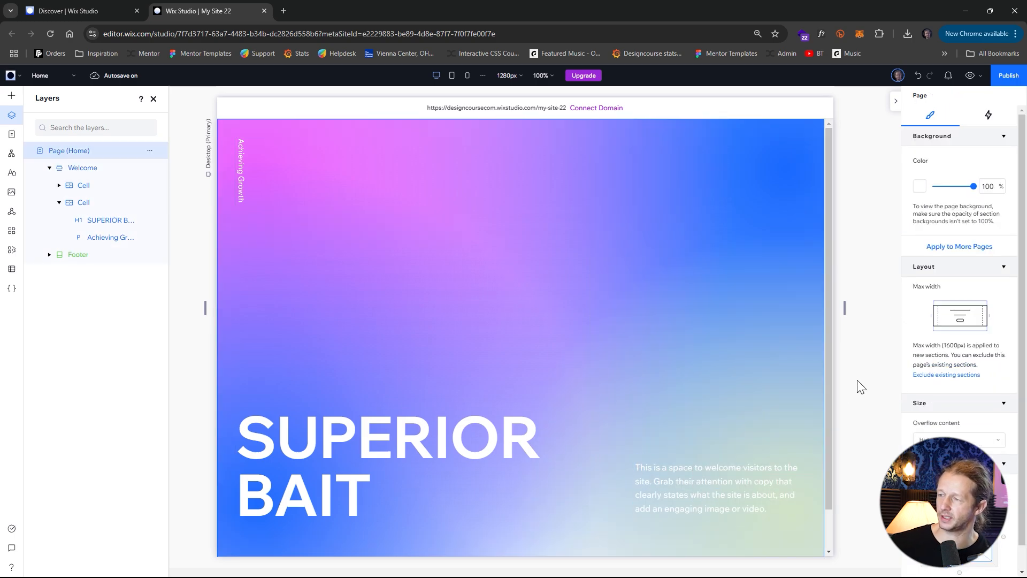
pyautogui.scroll(-2, 703, 446)
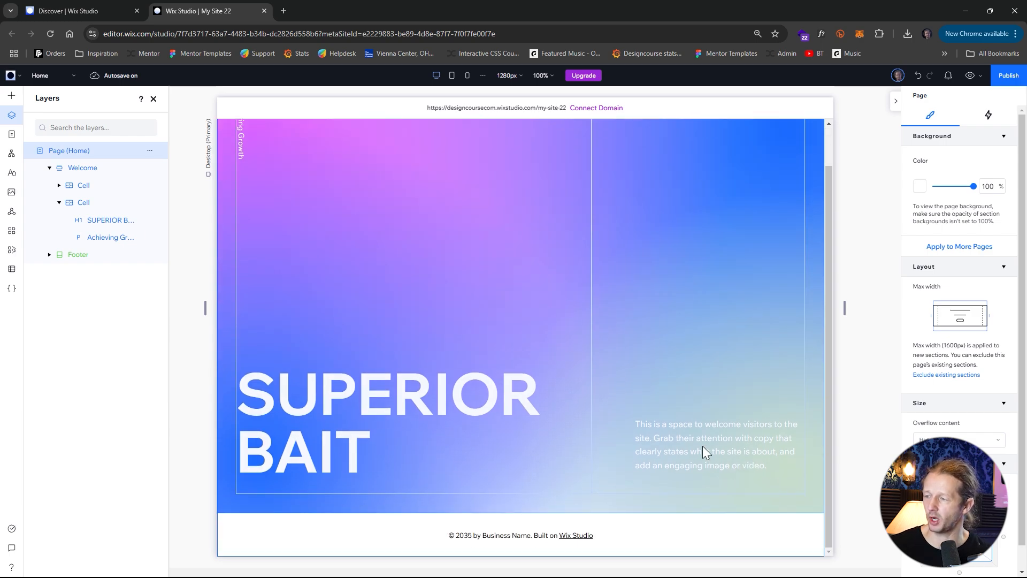
pyautogui.click(685, 449)
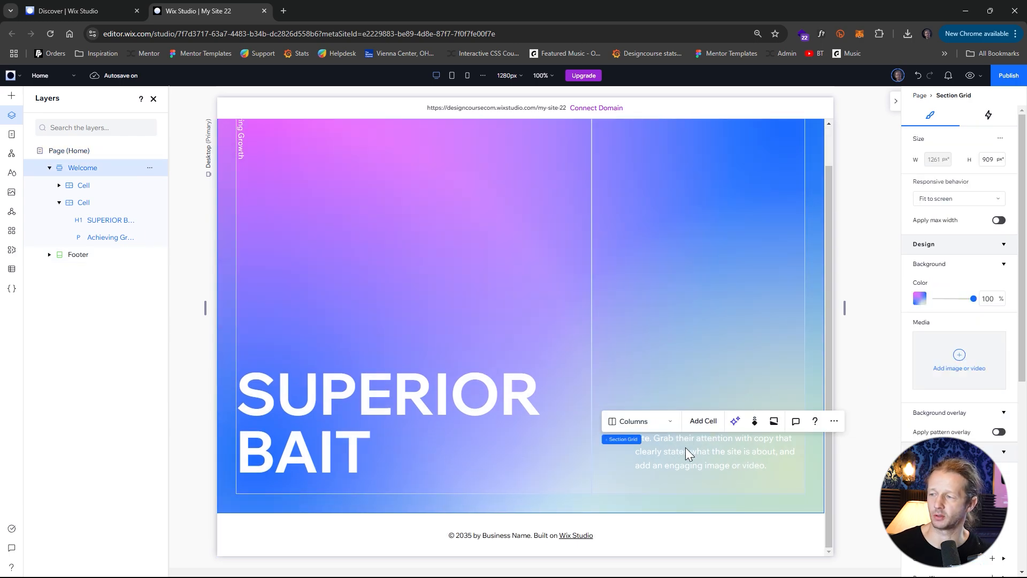
pyautogui.click(732, 458)
pyautogui.click(740, 459)
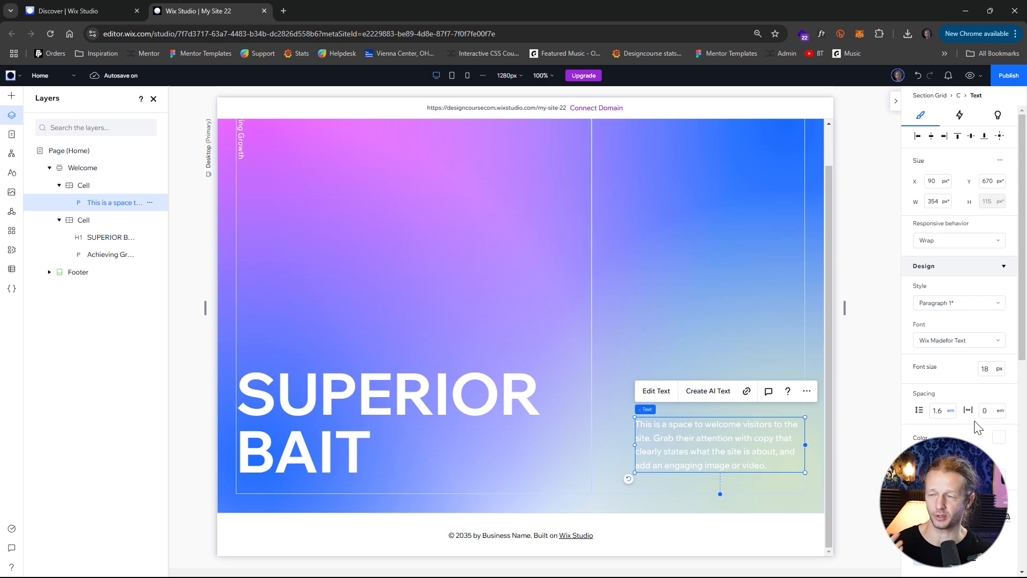
pyautogui.click(751, 320)
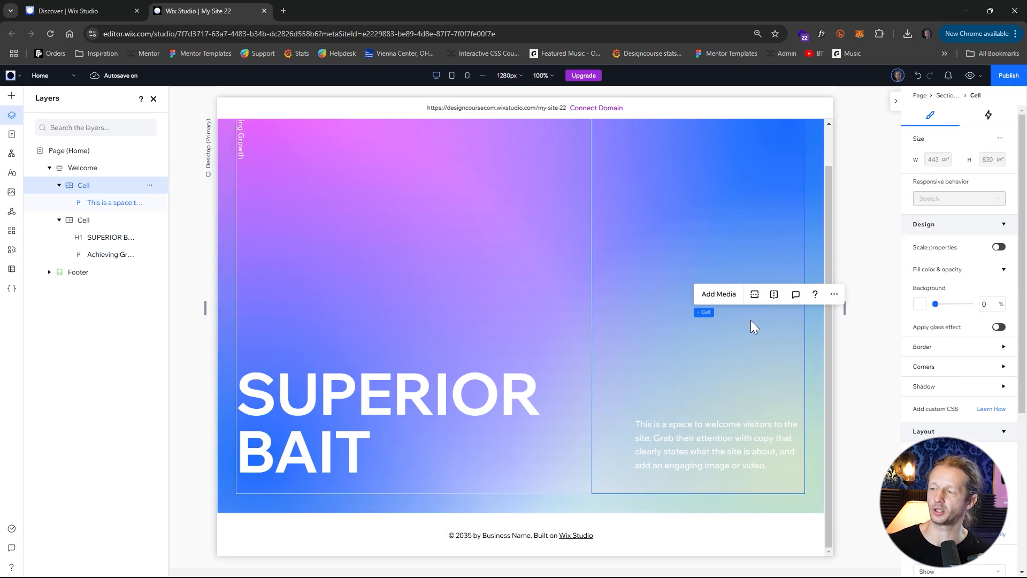
pyautogui.click(751, 440)
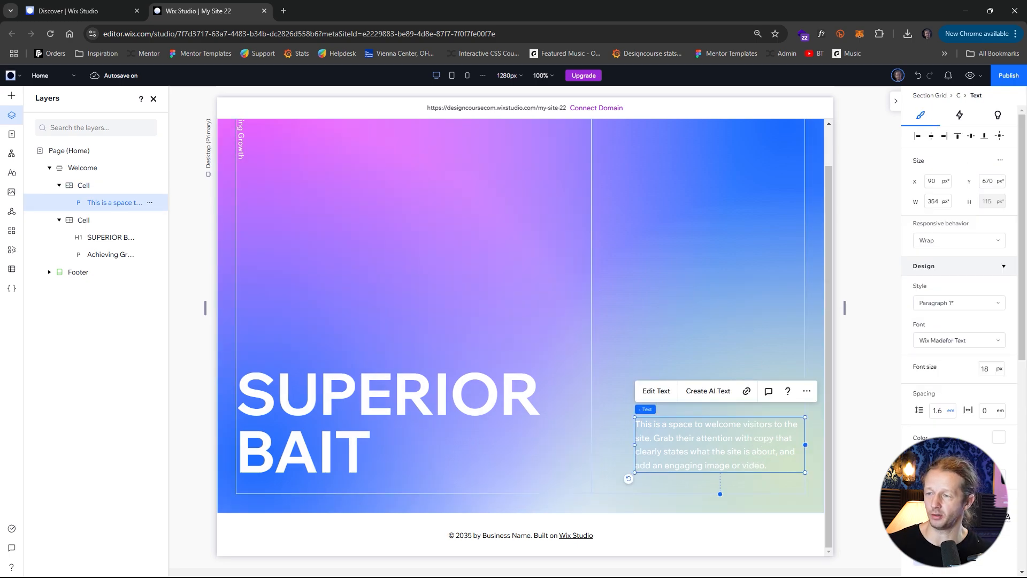
pyautogui.scroll(-6, 961, 294)
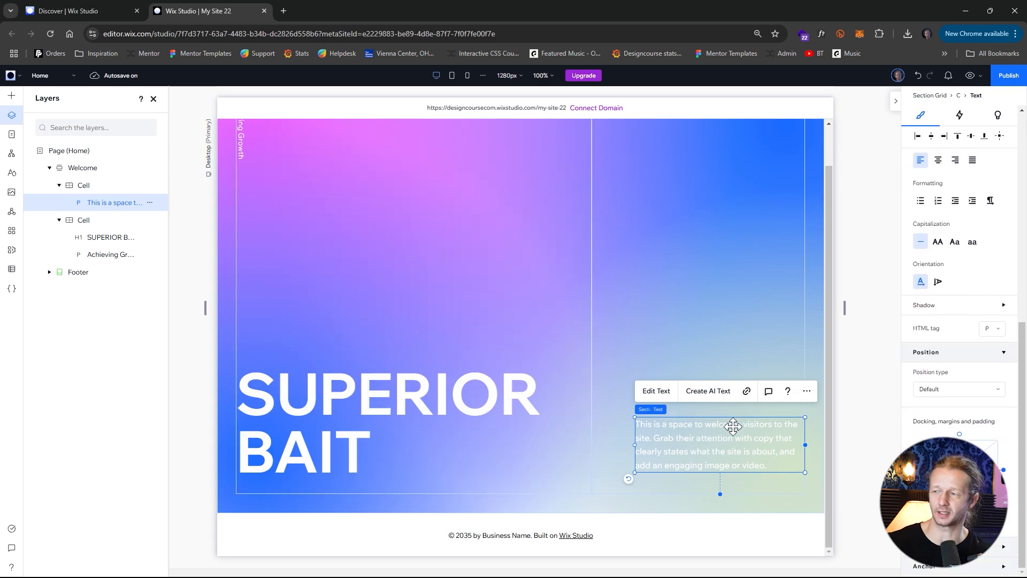
# Reopen the Welcome section's background gradient and set its lower-right color point to custom dark blue #095EA2.
pyautogui.click(222, 242)
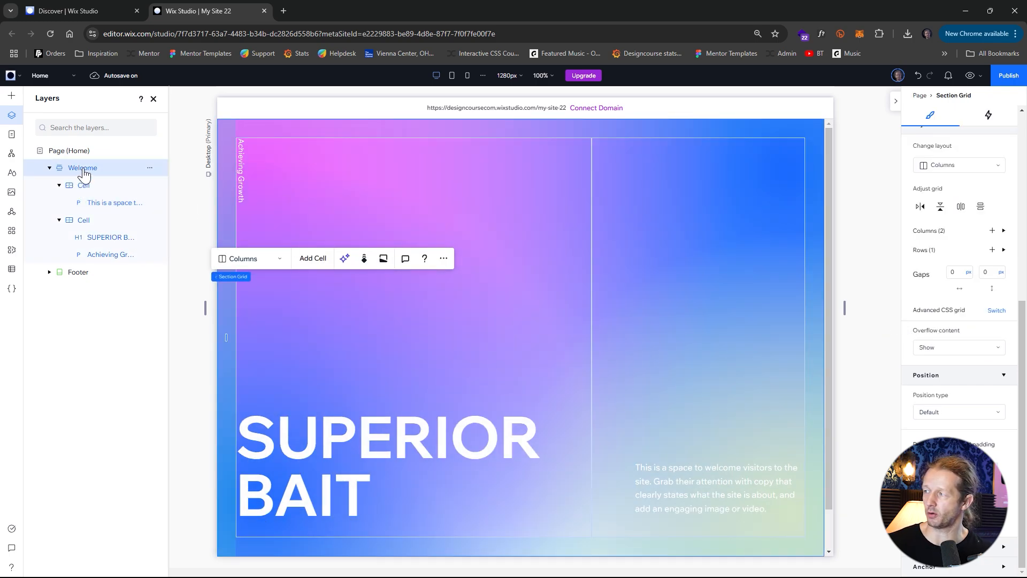
pyautogui.scroll(5, 958, 330)
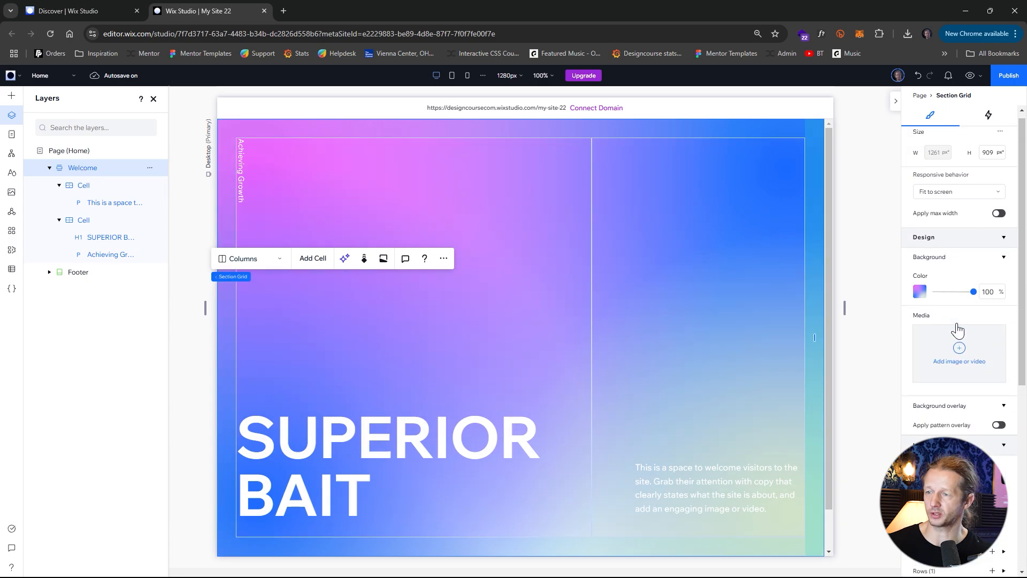
pyautogui.click(920, 291)
pyautogui.click(1020, 401)
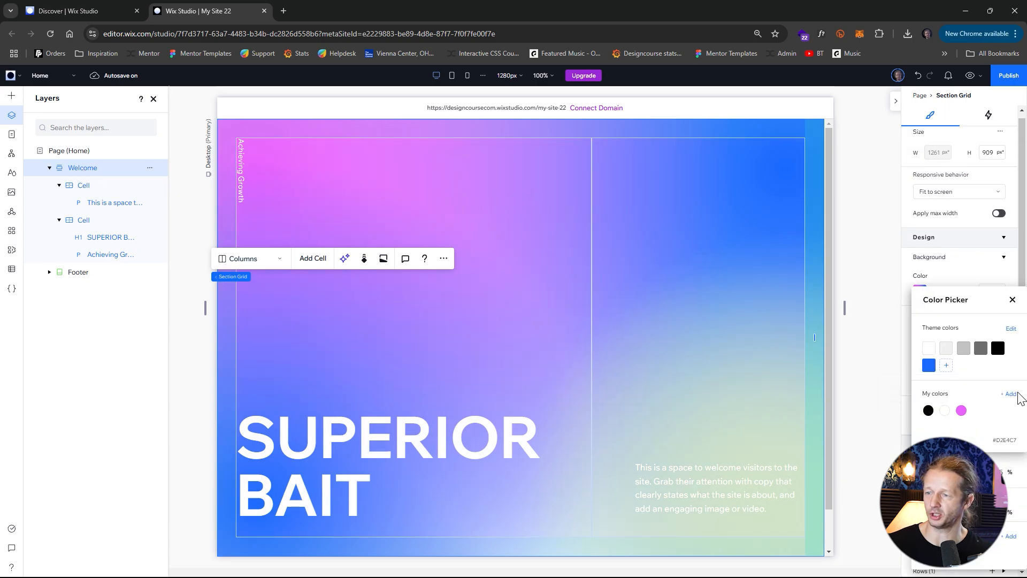
pyautogui.click(990, 298)
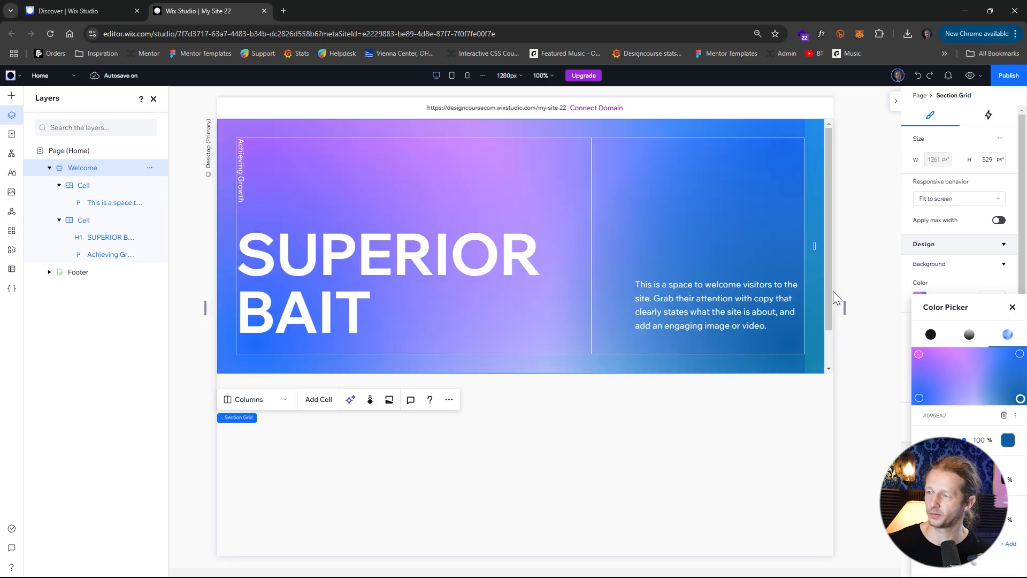
pyautogui.click(888, 268)
# Preview the page at desktop width to check the new gradient background, and return to editing.
pyautogui.click(685, 299)
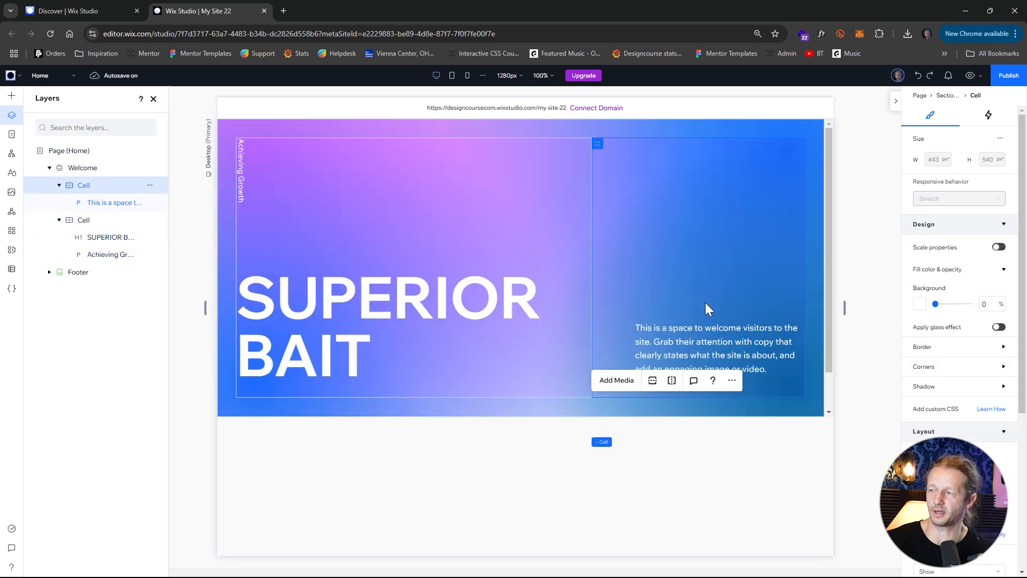
pyautogui.click(969, 75)
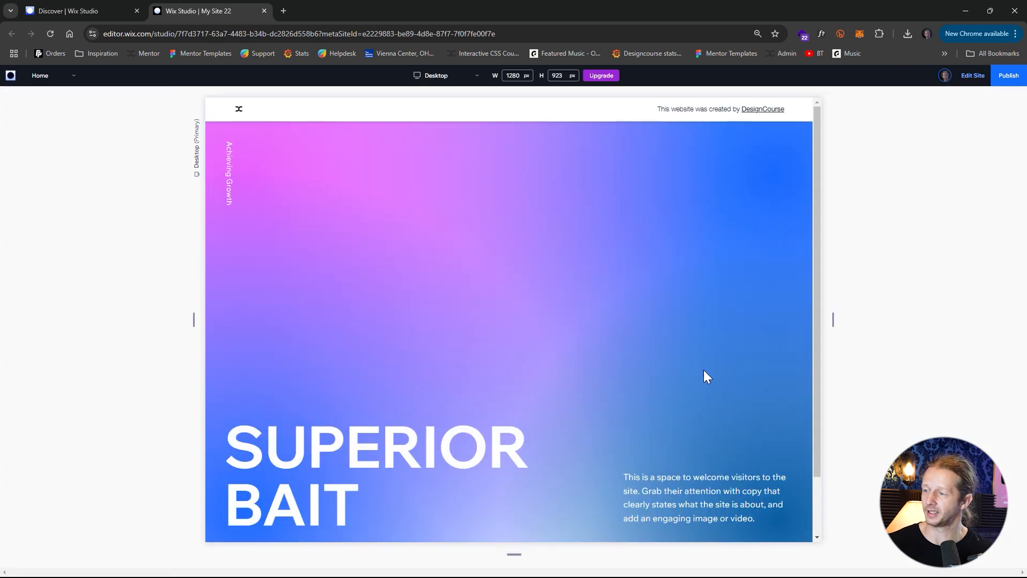
pyautogui.scroll(-1, 759, 299)
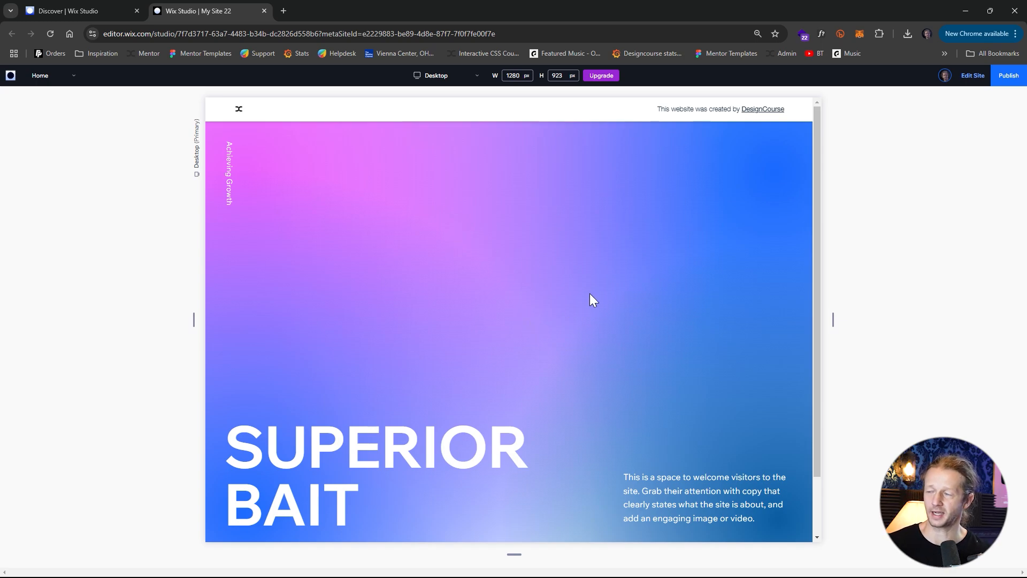
pyautogui.click(973, 75)
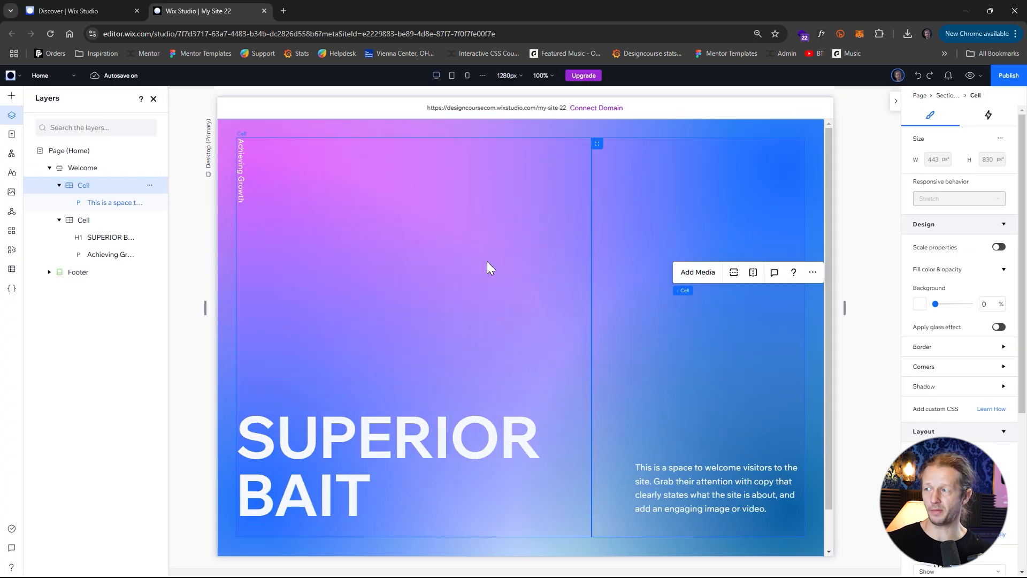
# Select the SUPERIOR BAIT heading's cell and open the full library of transparent videos from the decorative elements.
pyautogui.click(880, 226)
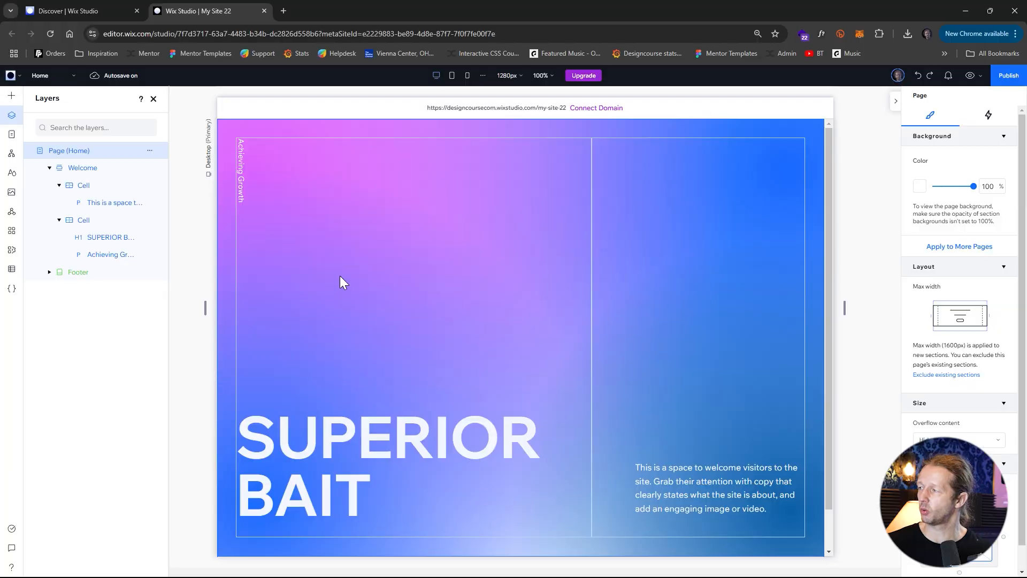
pyautogui.click(357, 292)
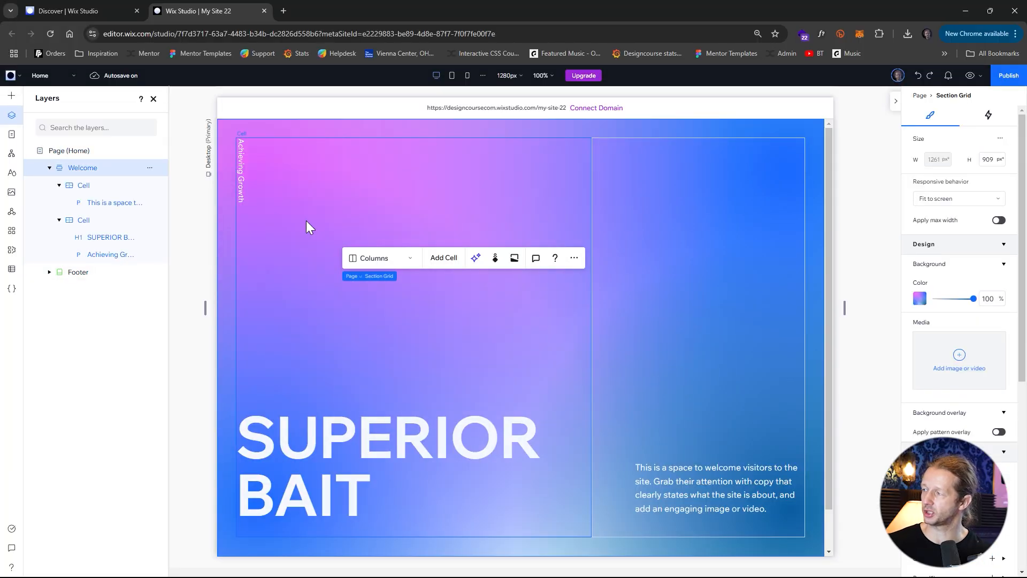
pyautogui.click(84, 187)
pyautogui.click(86, 221)
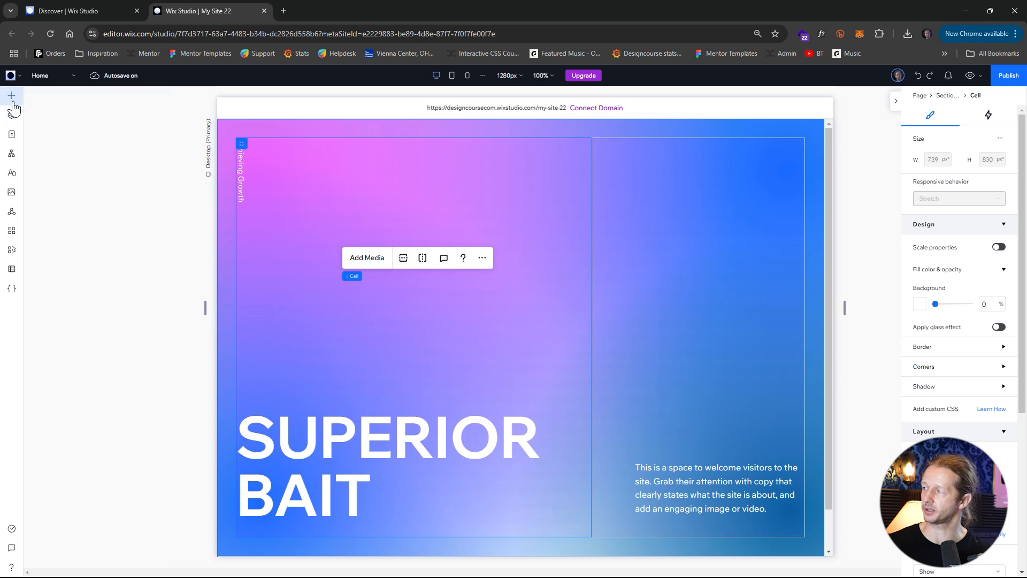
pyautogui.click(11, 96)
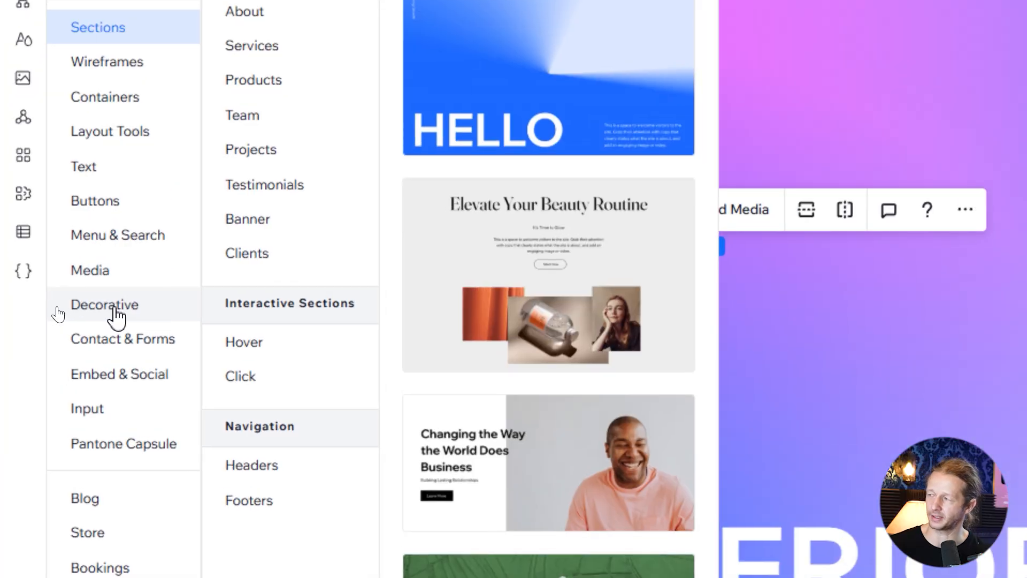
pyautogui.click(117, 315)
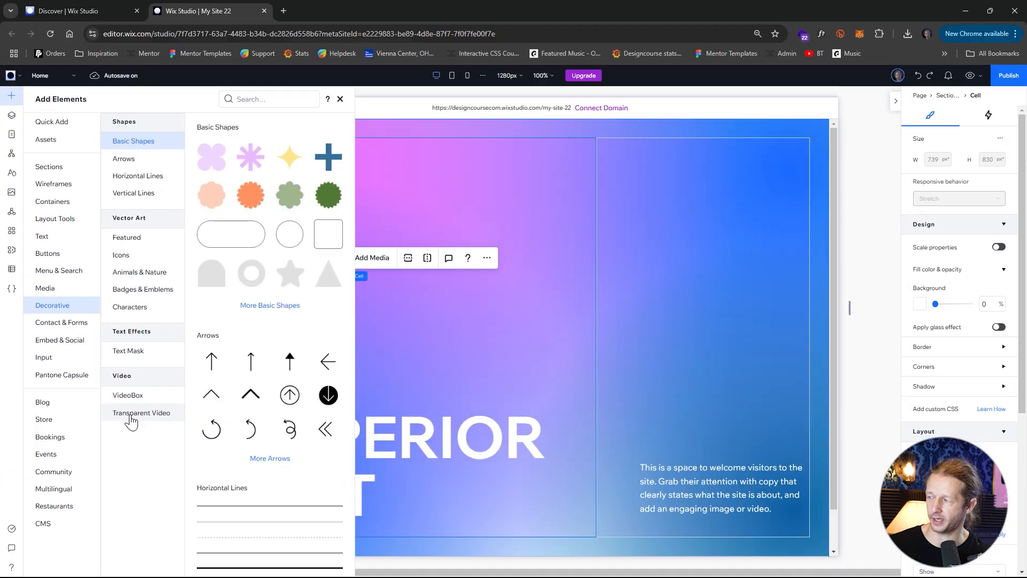
pyautogui.click(131, 418)
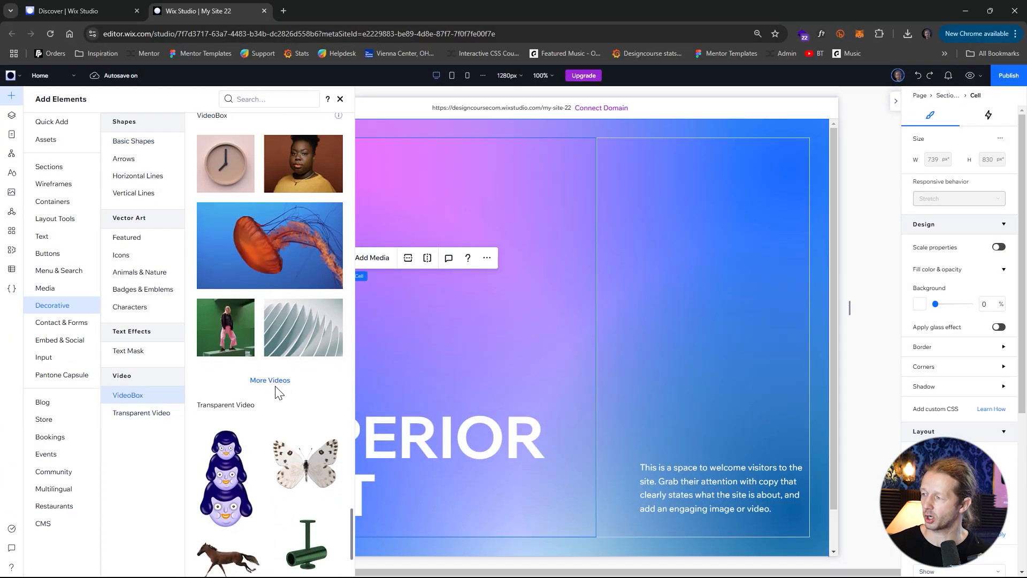
pyautogui.scroll(-2, 278, 393)
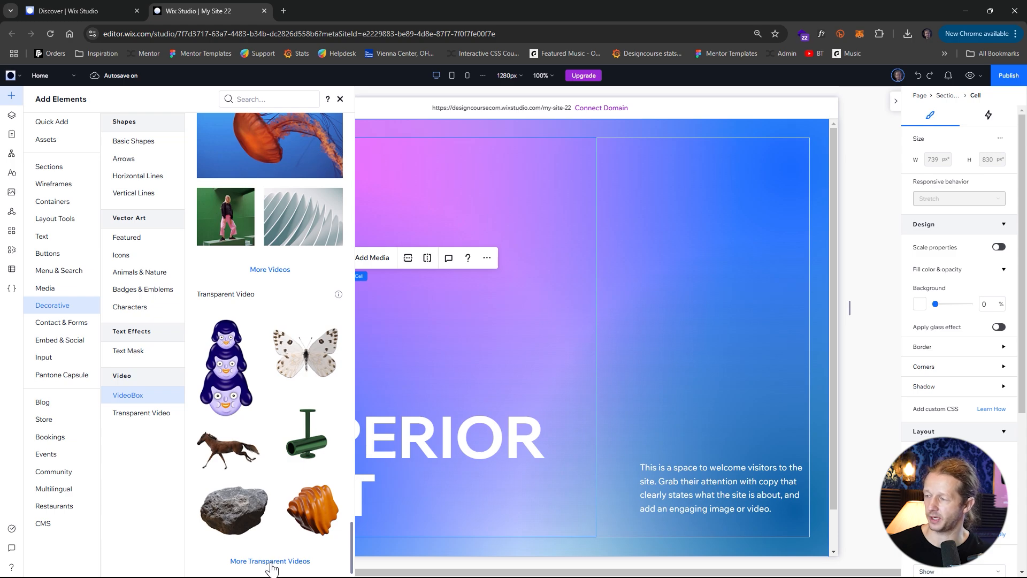
pyautogui.click(287, 562)
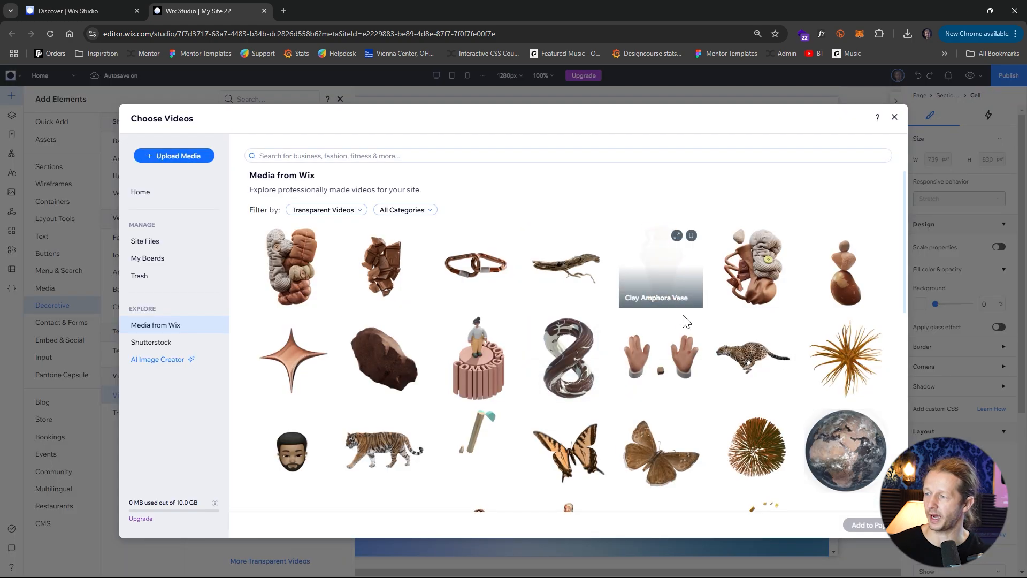
# Browse the transparent videos, search them for "fish", and add the Shark video to the page.
pyautogui.scroll(-10, 683, 327)
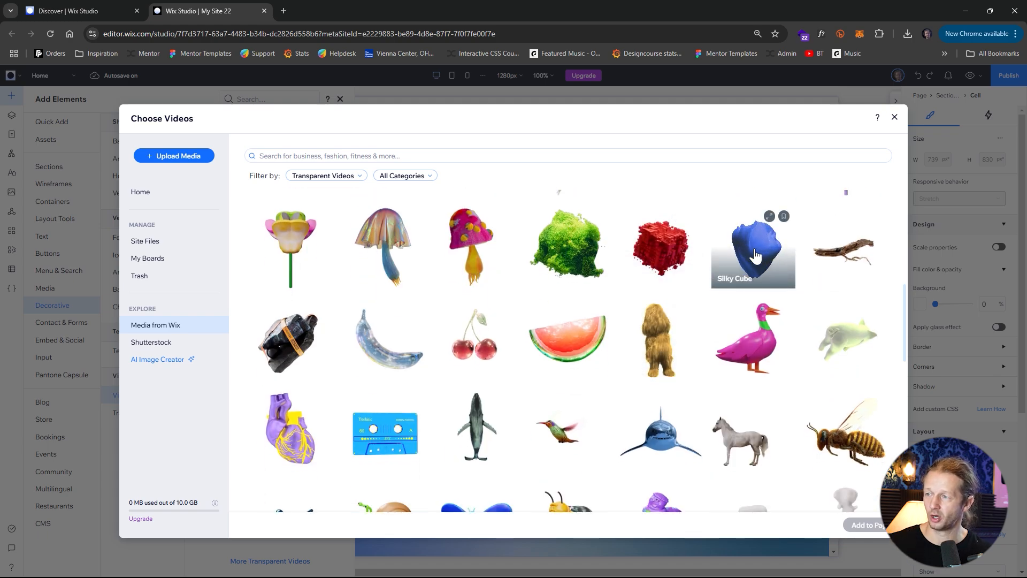
pyautogui.scroll(-2, 665, 286)
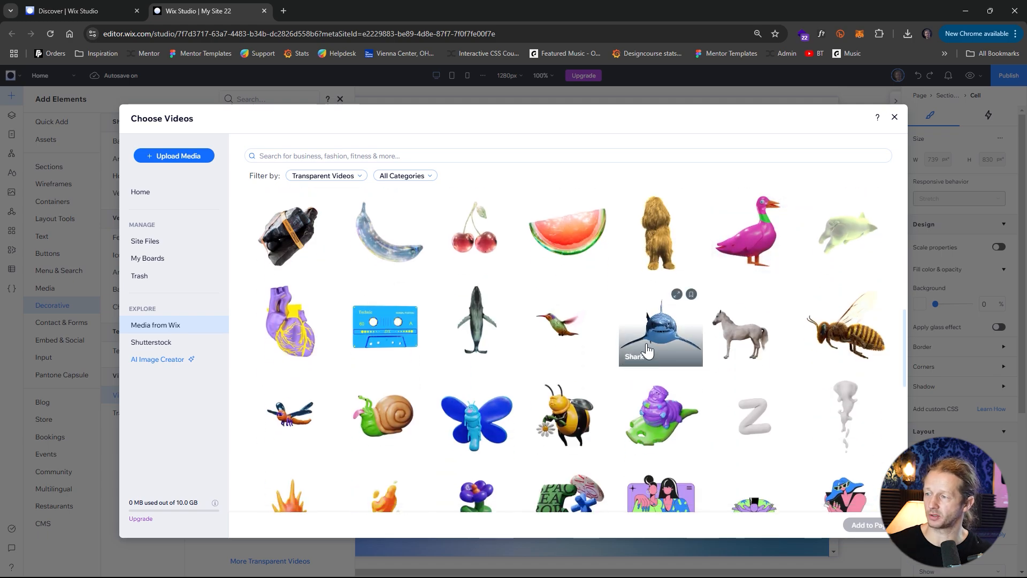
pyautogui.scroll(-1, 649, 350)
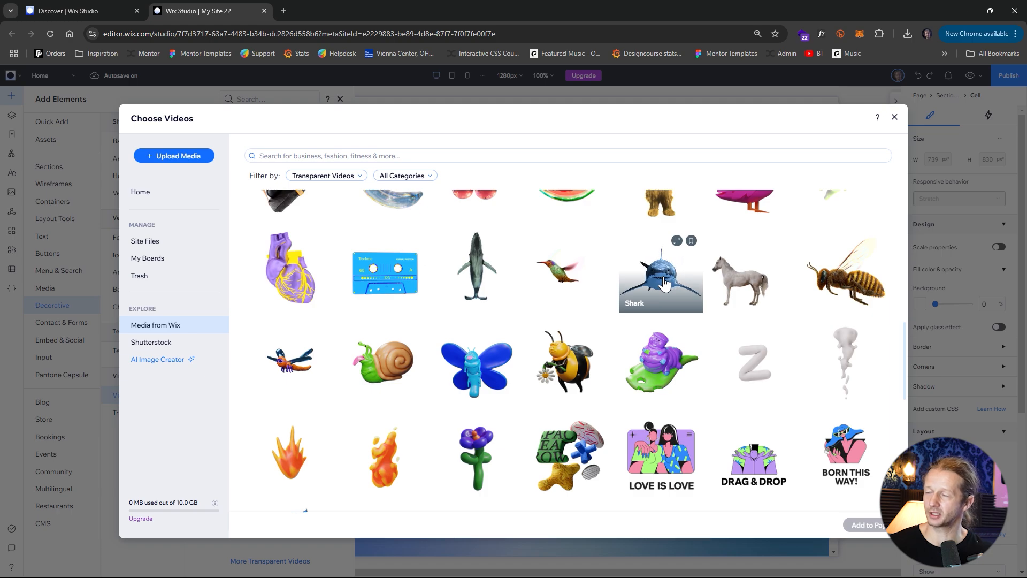
pyautogui.scroll(3, 665, 283)
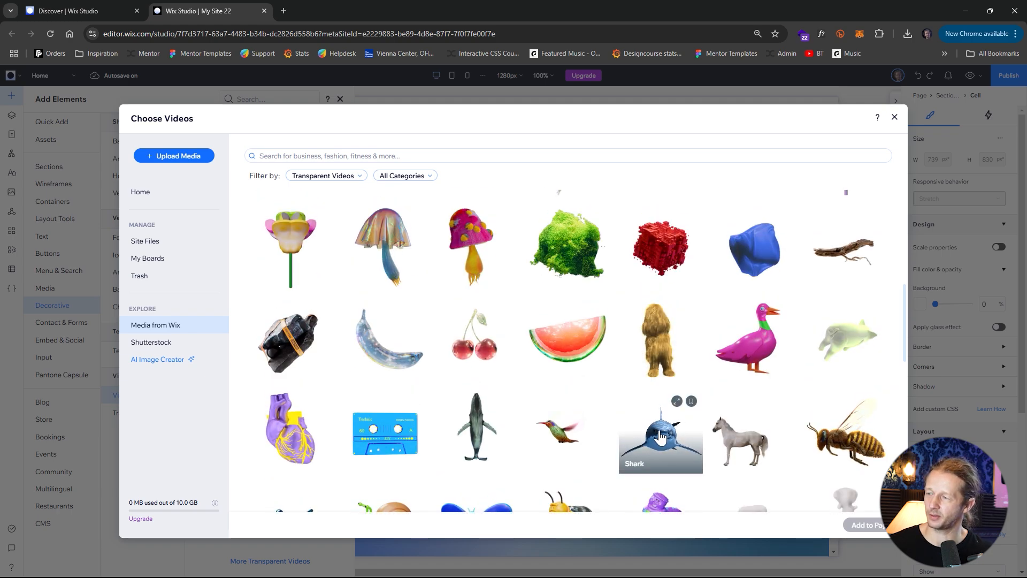
pyautogui.scroll(-1, 662, 436)
pyautogui.click(299, 154)
pyautogui.write('f')
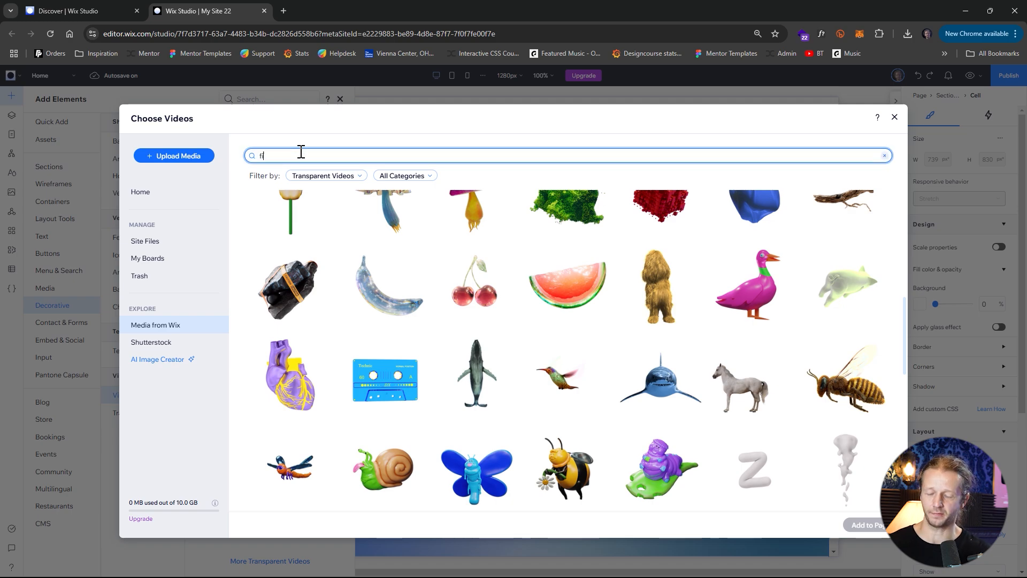
pyautogui.write('ish')
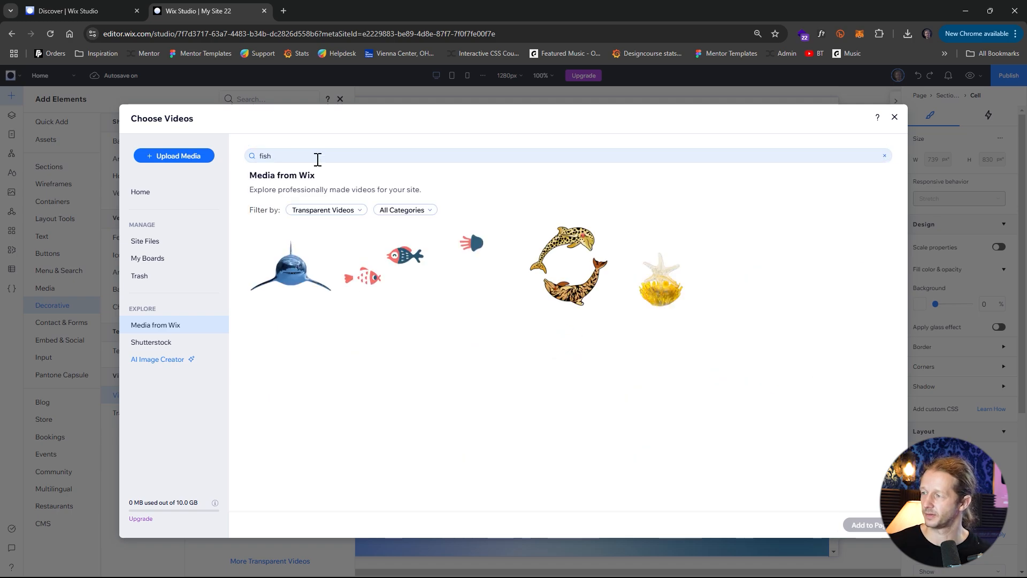
pyautogui.moveTo(283, 291)
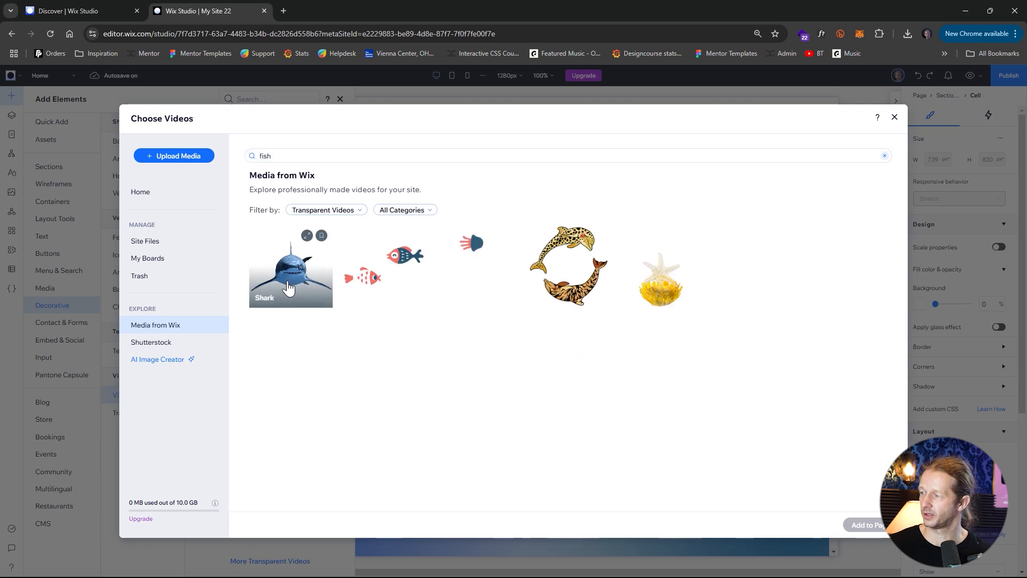
pyautogui.moveTo(388, 284)
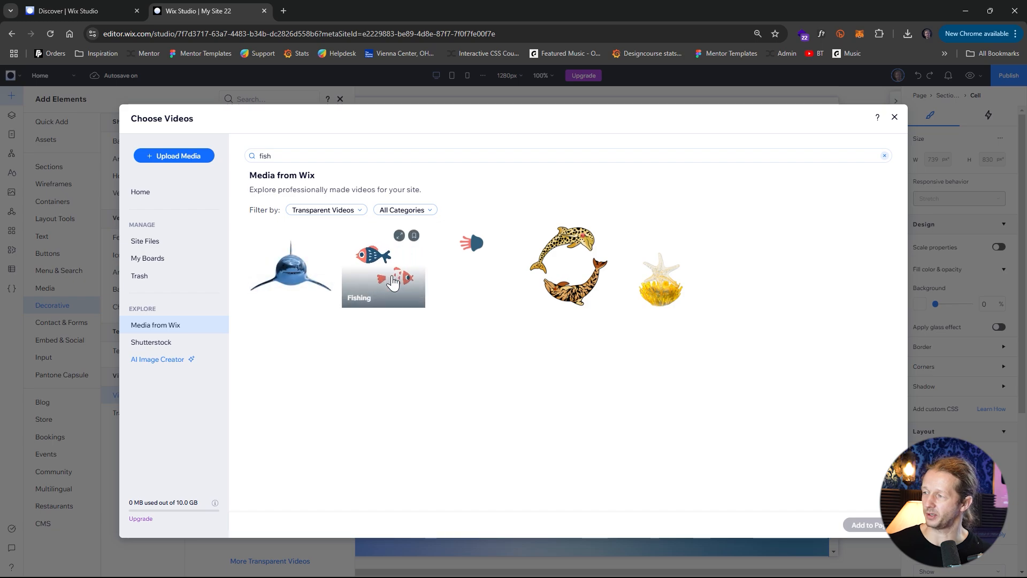
pyautogui.click(292, 284)
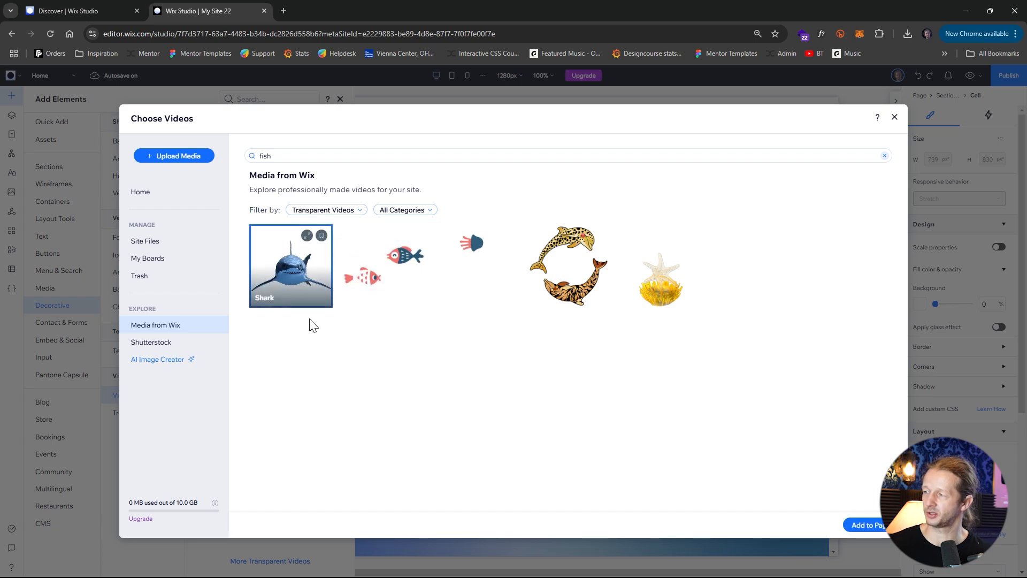
pyautogui.click(870, 527)
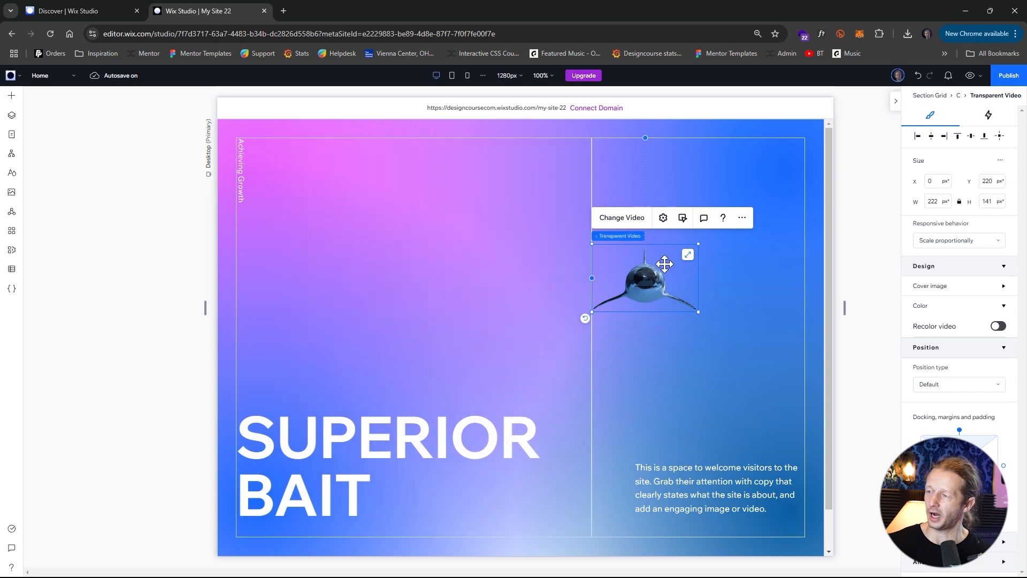
# Transfer the shark video into the SUPERIOR BAIT cell and enlarge it to about 360 × 230 px above the heading.
pyautogui.press('Delete')
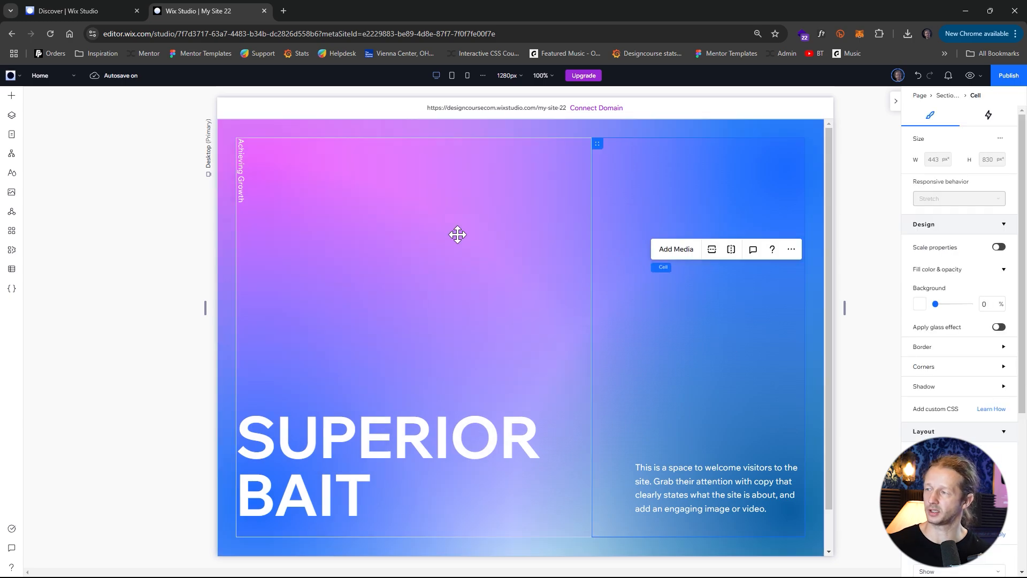
pyautogui.click(12, 115)
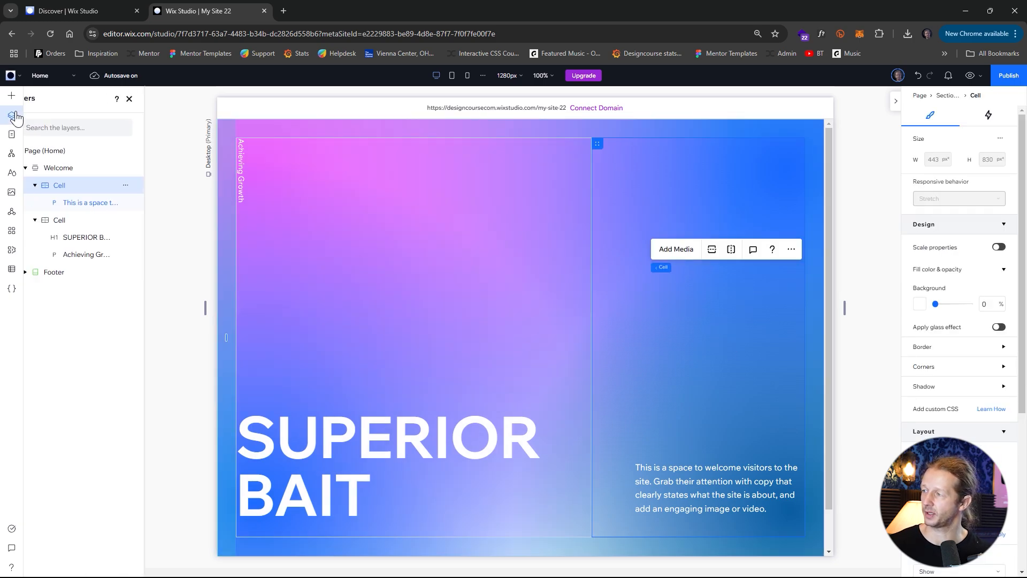
pyautogui.click(87, 224)
pyautogui.hotkey('ctrl', 'z')
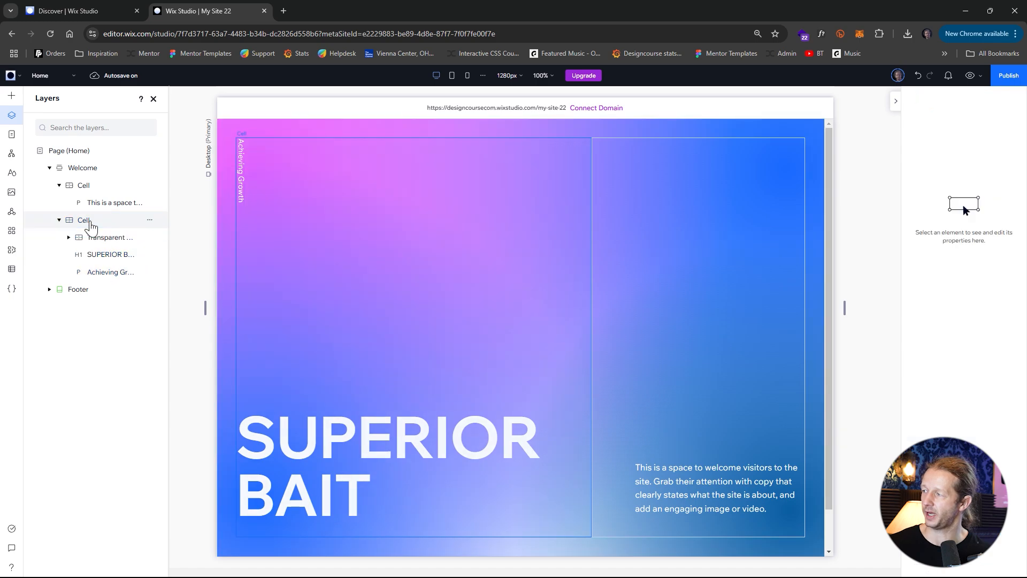
pyautogui.moveTo(460, 305); pyautogui.dragTo(534, 261)
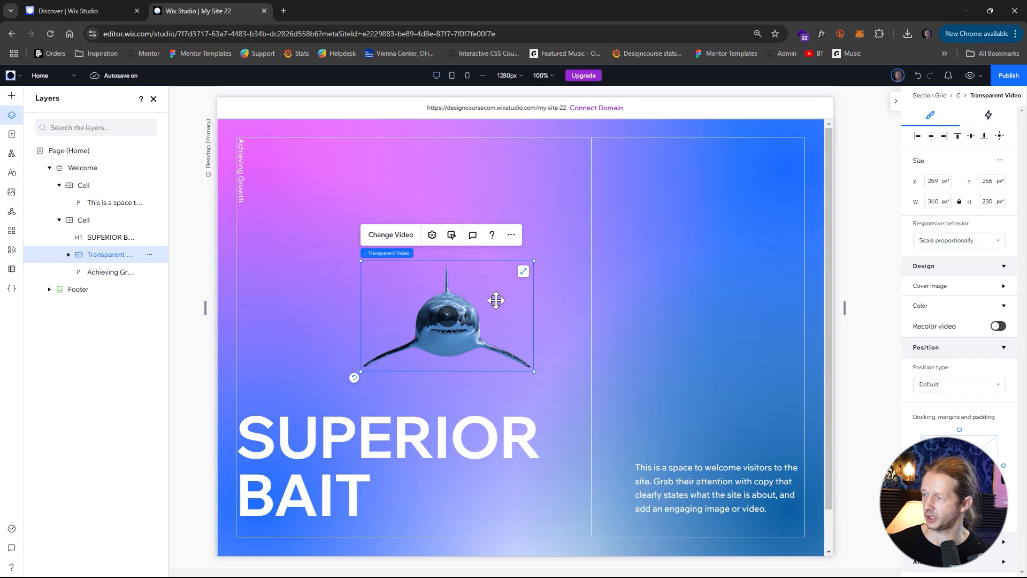
# Preview the page to check the animated shark above the heading, and return to editing.
pyautogui.click(970, 76)
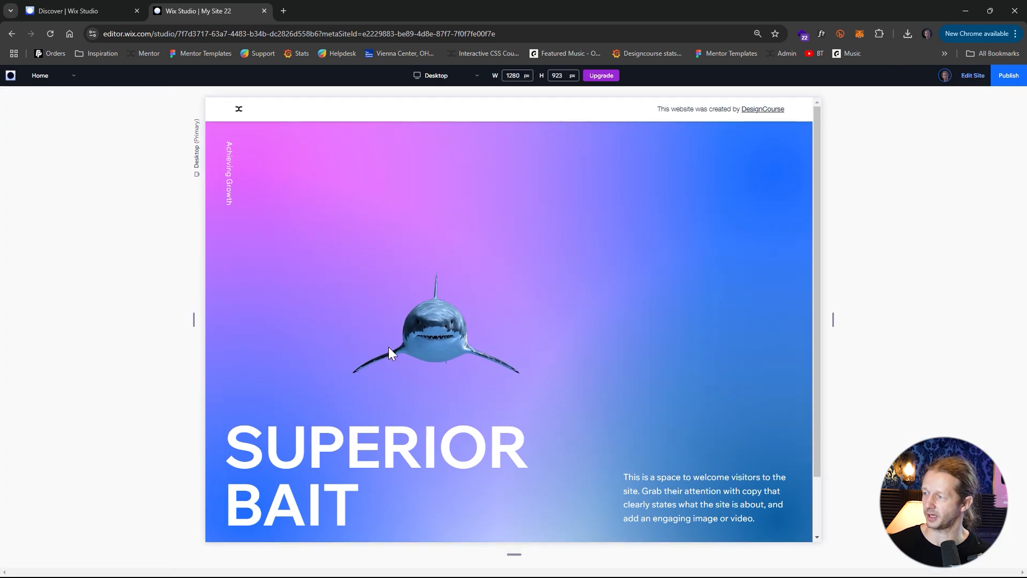
pyautogui.scroll(-2, 333, 397)
pyautogui.scroll(2, 333, 398)
pyautogui.scroll(-2, 465, 268)
pyautogui.scroll(2, 410, 297)
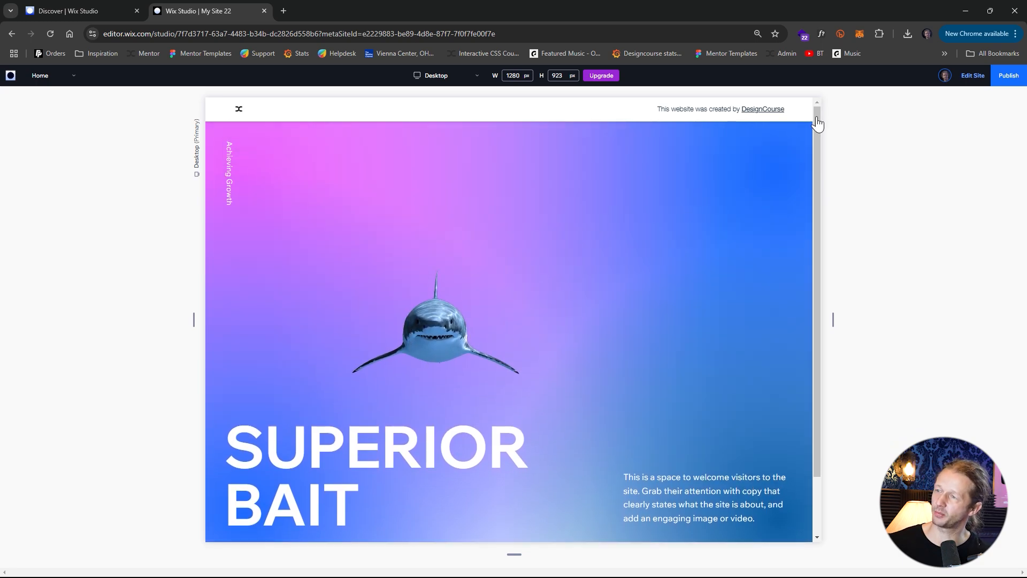
pyautogui.click(973, 76)
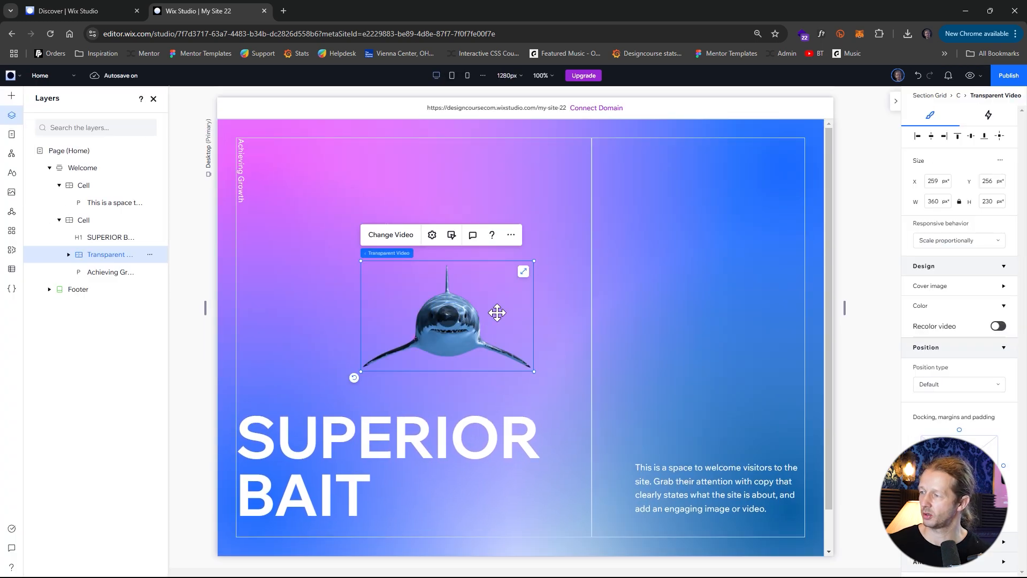
# Move the shark video to the left edge of its cell at X 0, Y 256, and check it in a page preview.
pyautogui.moveTo(493, 279); pyautogui.dragTo(368, 280)
pyautogui.click(970, 75)
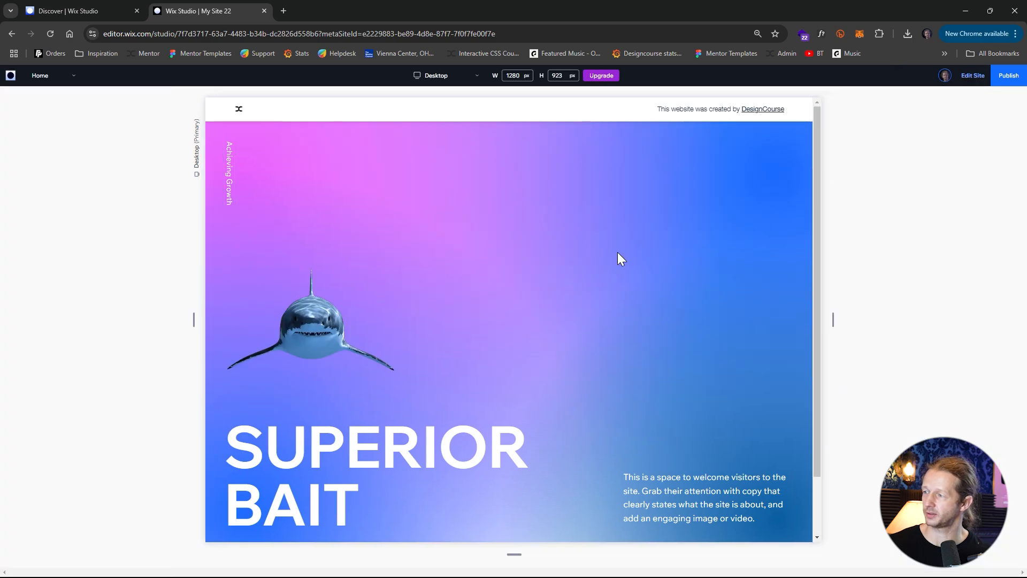
pyautogui.scroll(-1, 424, 313)
pyautogui.scroll(2, 361, 332)
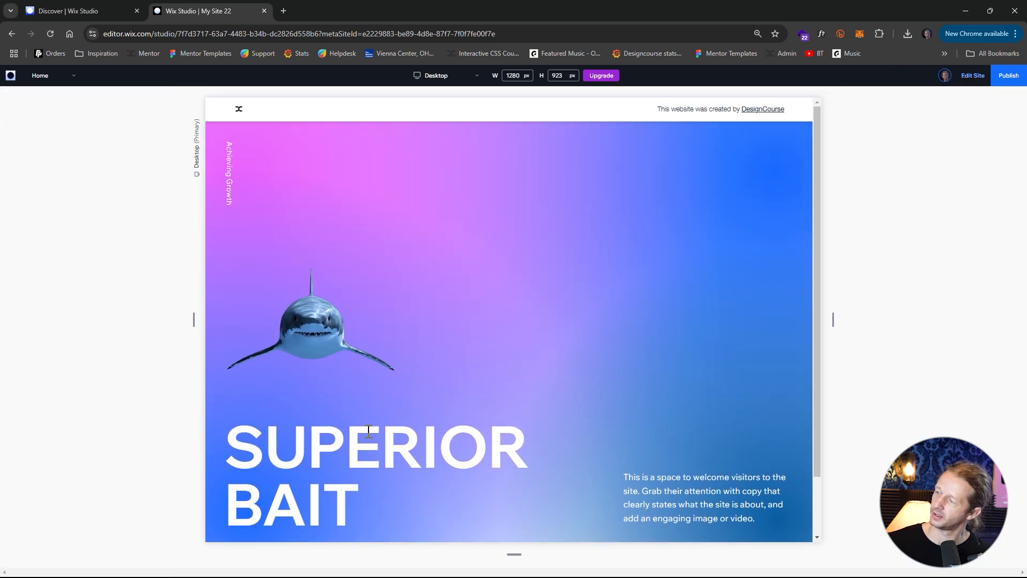
pyautogui.click(973, 75)
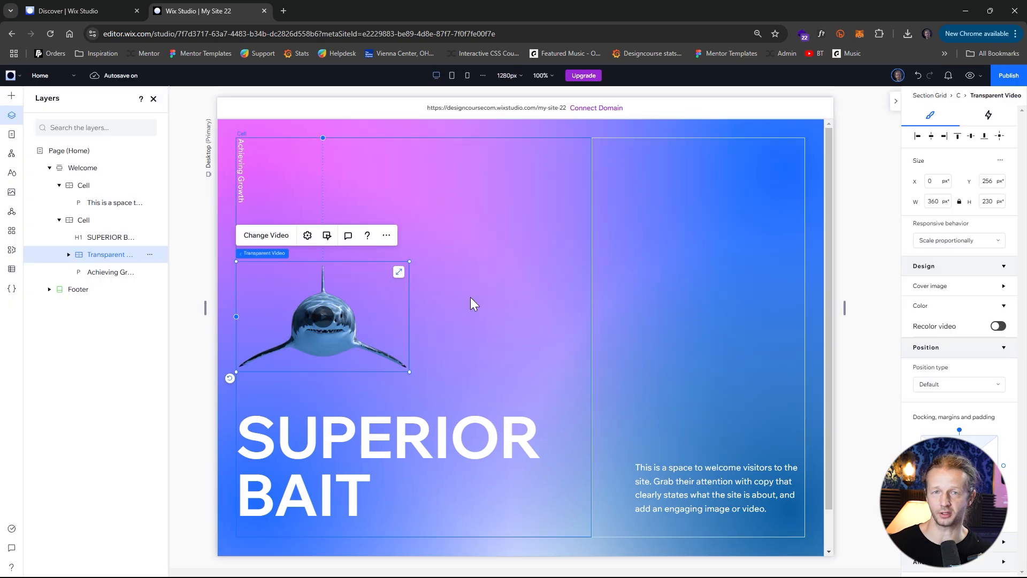
# Select the SUPERIOR BAIT cell and open the full collection of vector art icons.
pyautogui.click(213, 221)
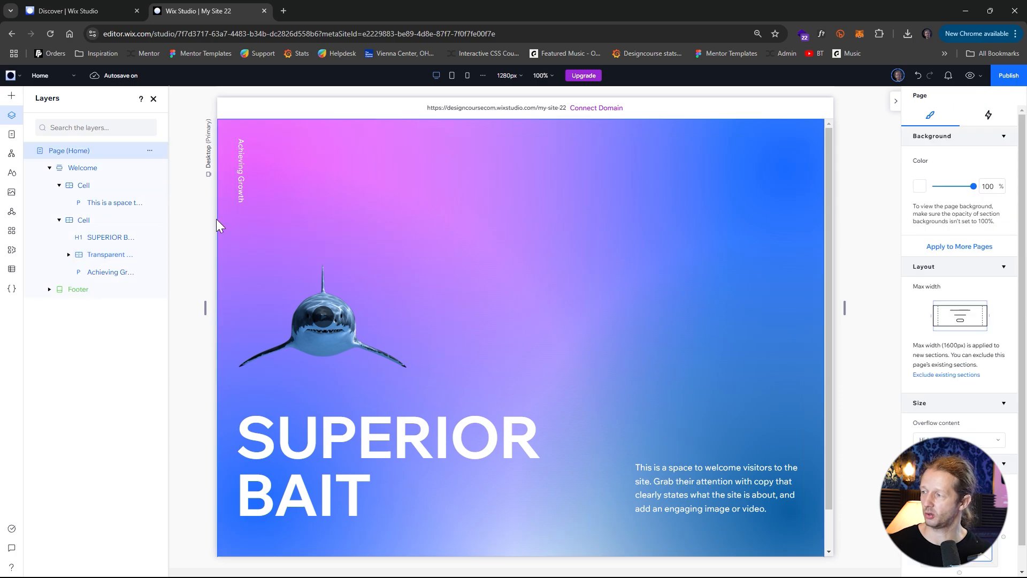
pyautogui.click(354, 283)
pyautogui.click(405, 288)
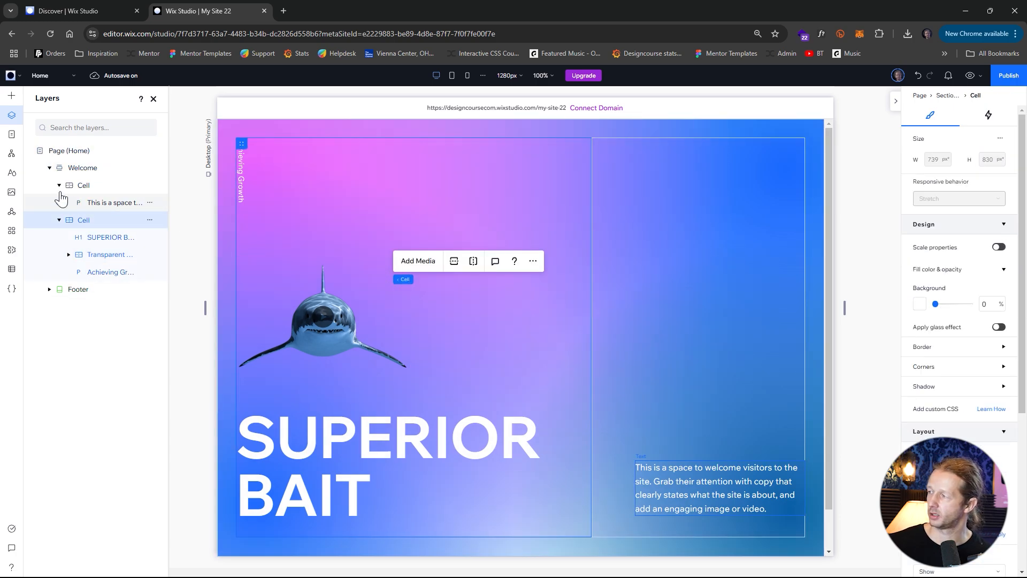
pyautogui.click(12, 95)
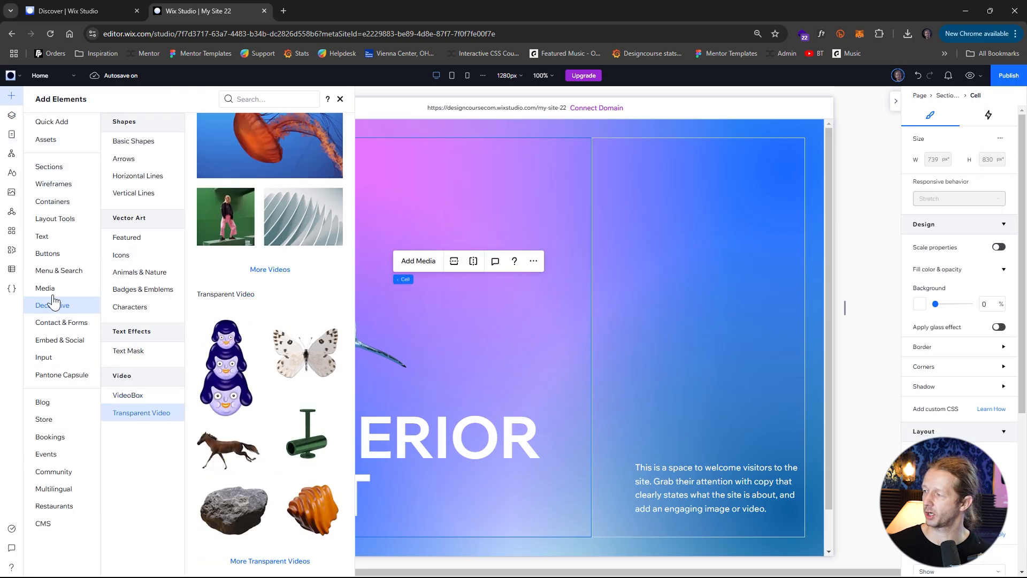
pyautogui.click(145, 257)
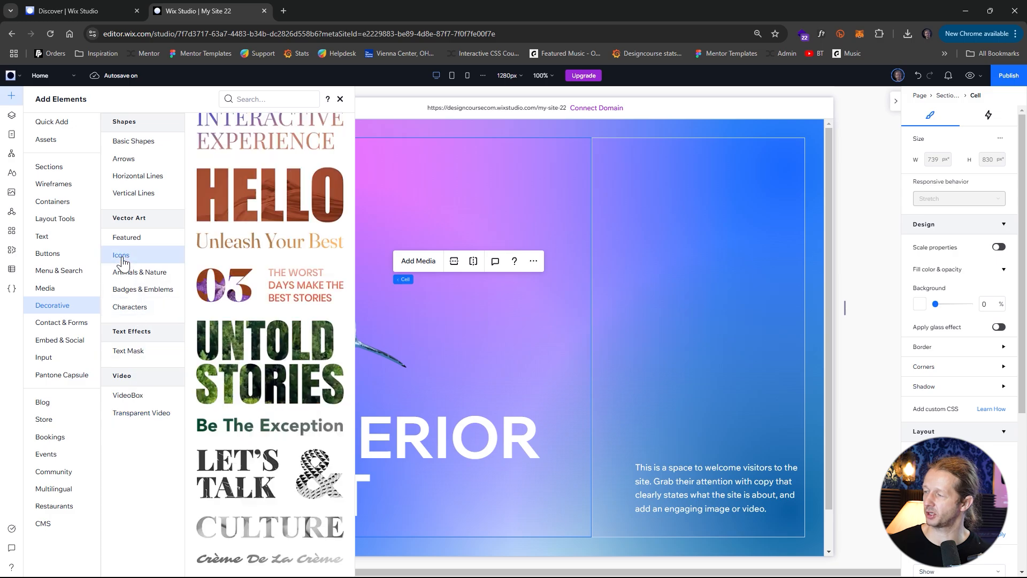
pyautogui.scroll(-2, 238, 315)
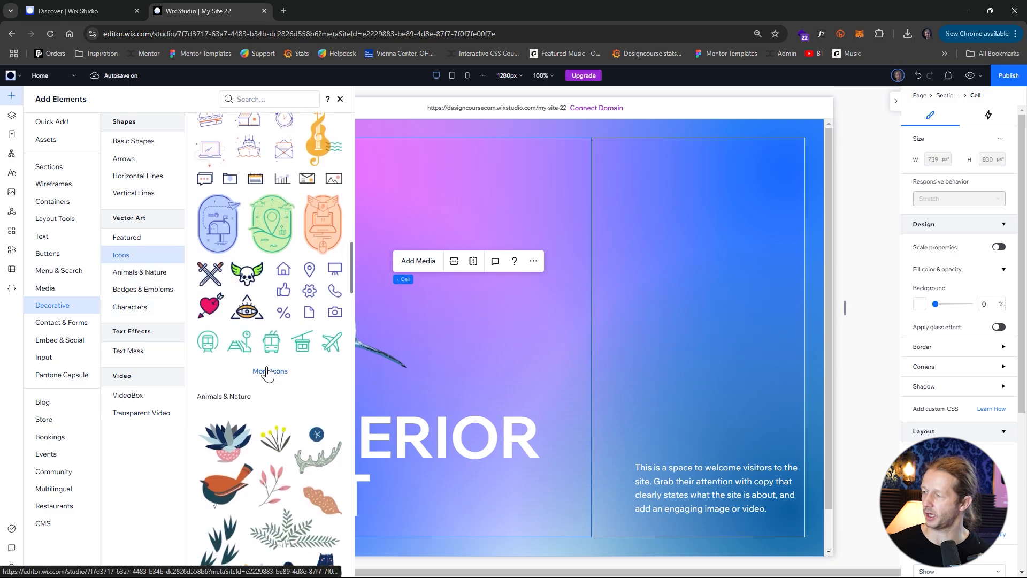
pyautogui.click(271, 322)
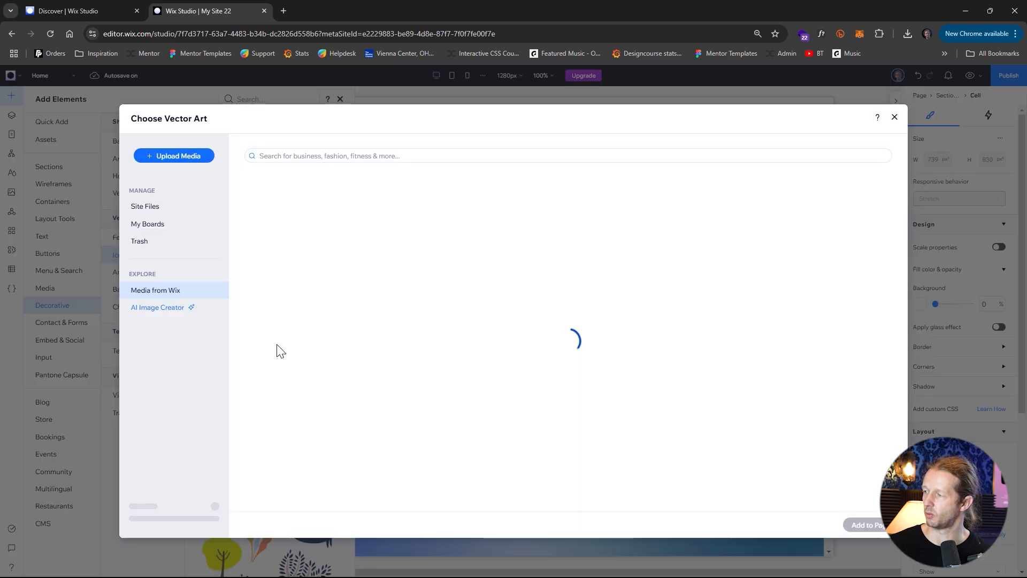
# Search the vector art for "heart" and add the pixelated blue Heart to the page.
pyautogui.click(331, 157)
pyautogui.write('heart')
pyautogui.press('Return')
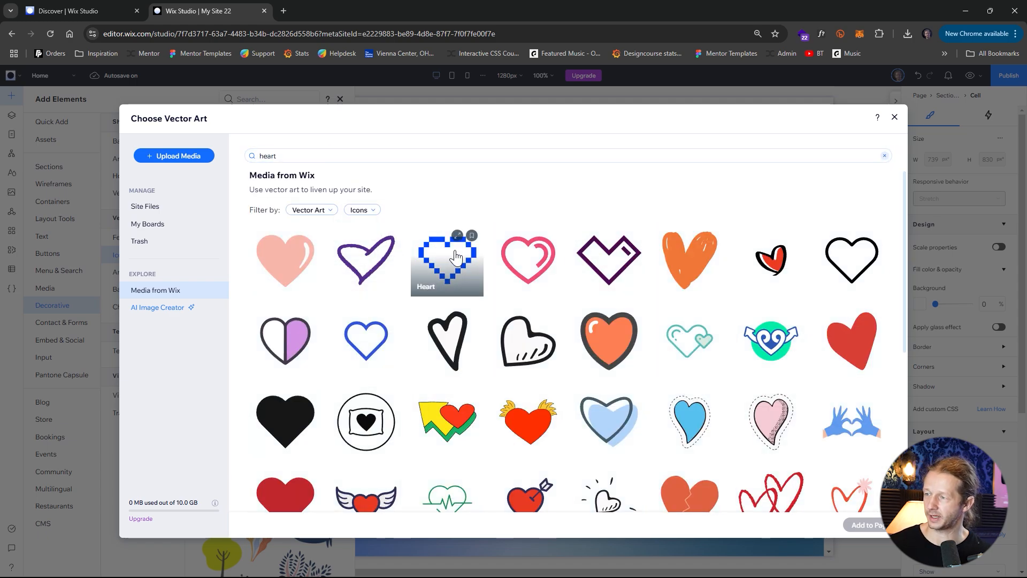
pyautogui.click(460, 272)
pyautogui.click(862, 525)
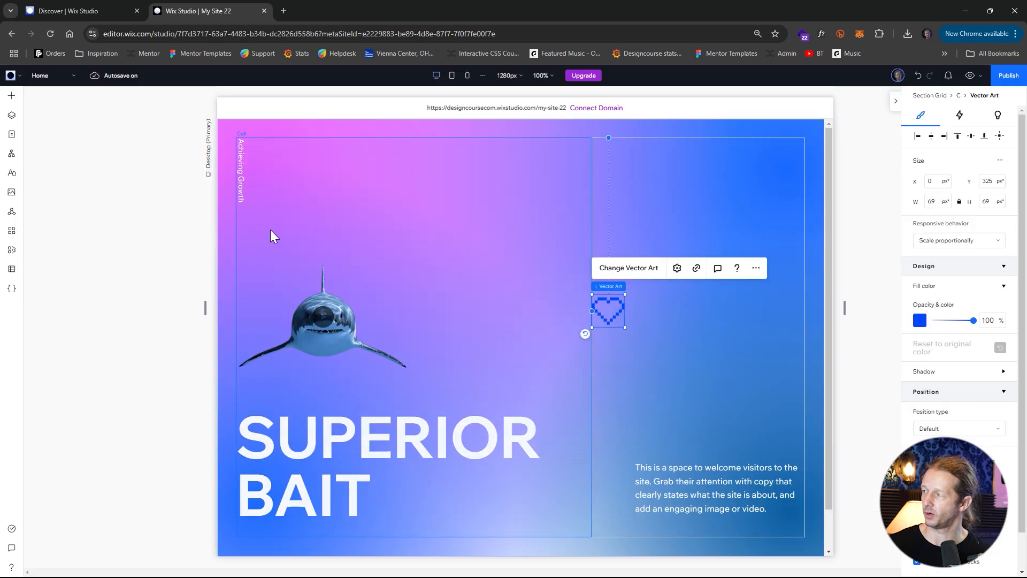
# Transfer the heart vector art from the welcome-text cell into the SUPERIOR BAIT cell.
pyautogui.click(12, 116)
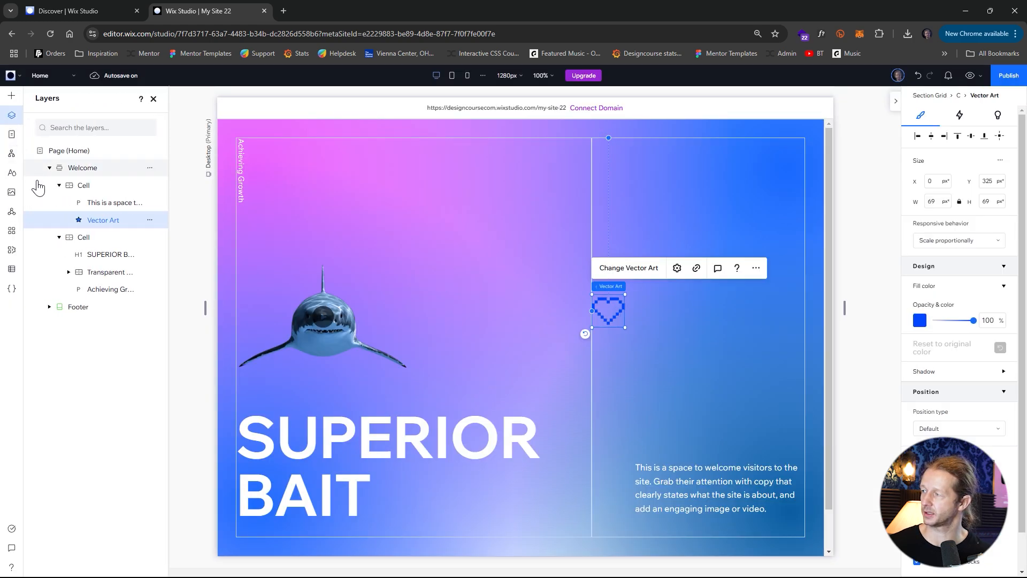
pyautogui.moveTo(105, 250); pyautogui.dragTo(105, 255)
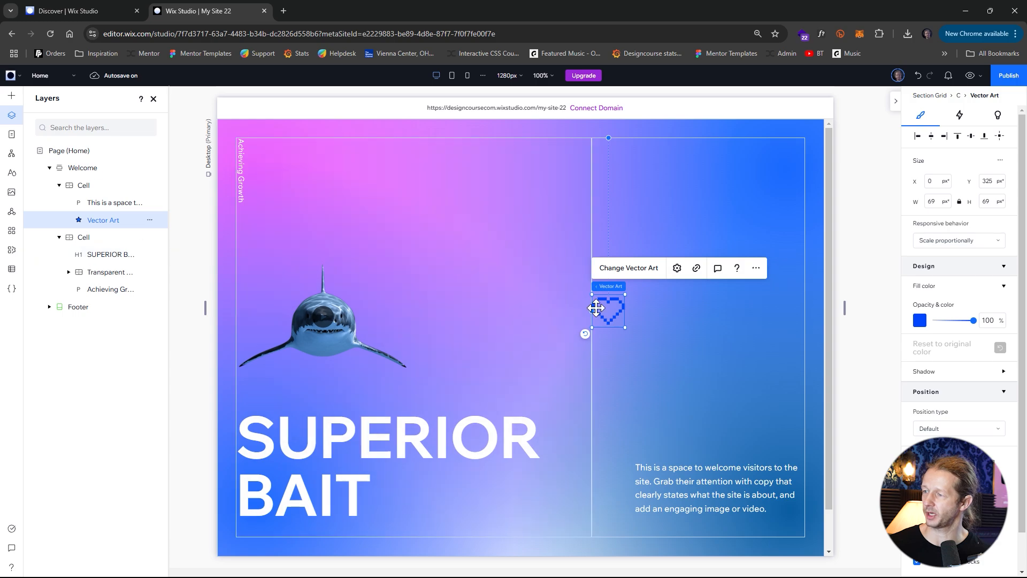
pyautogui.hotkey('ctrl', 'x')
pyautogui.click(96, 225)
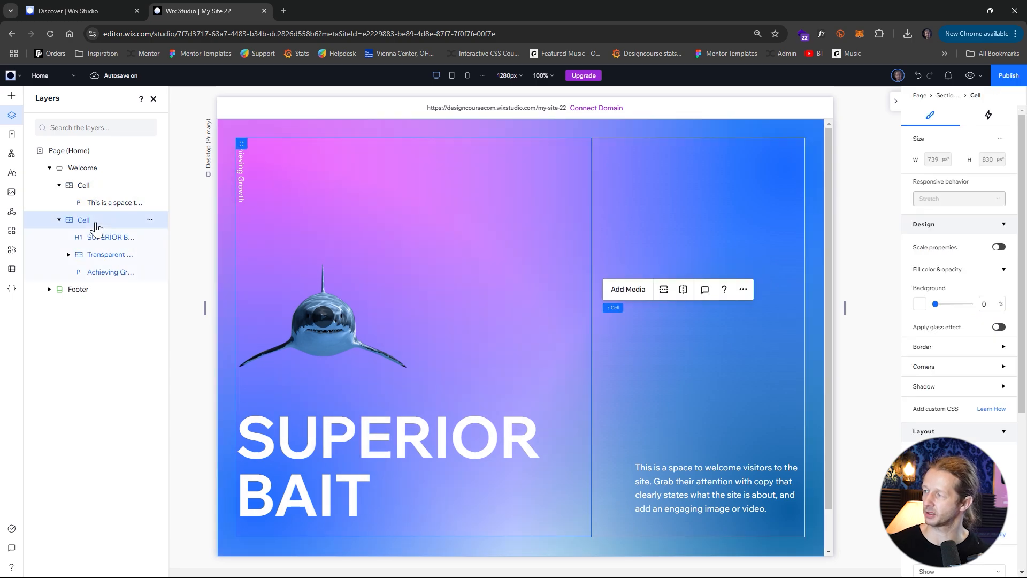
pyautogui.hotkey('ctrl', 'v')
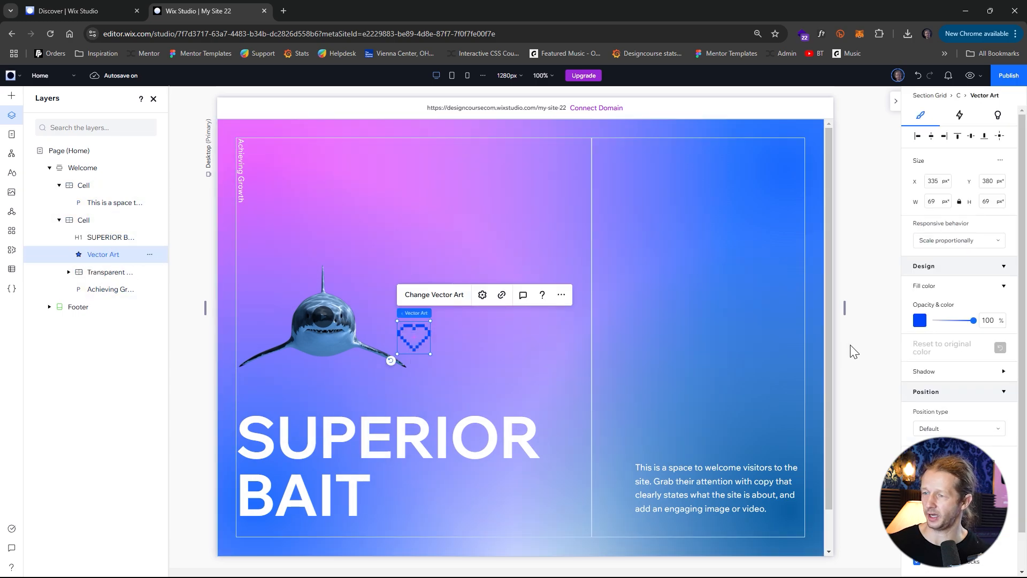
# Change the heart vector art's fill color to black.
pyautogui.click(920, 321)
pyautogui.click(659, 403)
pyautogui.click(673, 354)
# Enlarge the heart to about 275 × 275 px and place it behind the shark video at about X 95, Y 242.
pyautogui.moveTo(430, 321); pyautogui.dragTo(515, 240)
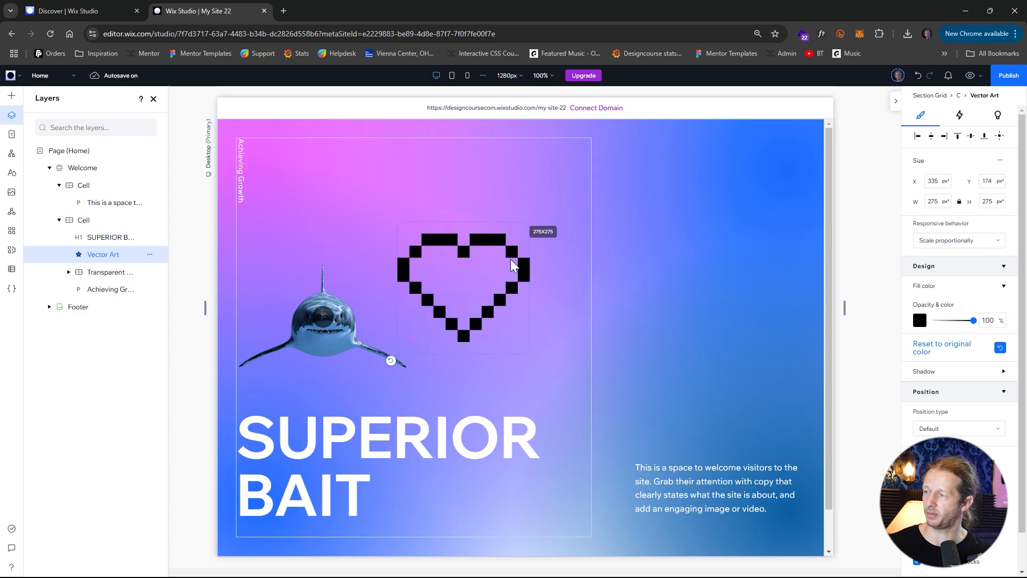
pyautogui.moveTo(497, 303); pyautogui.dragTo(382, 335)
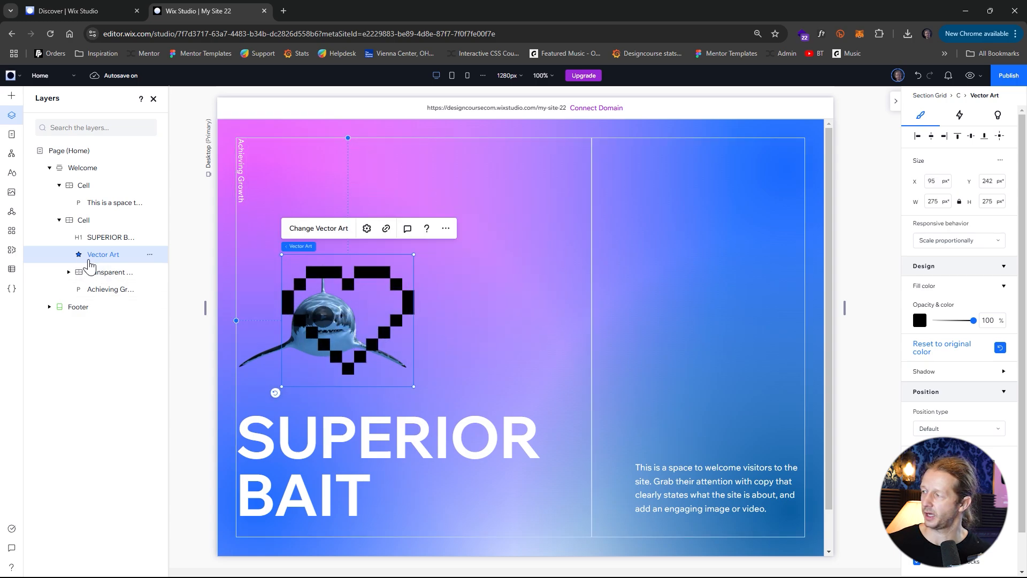
pyautogui.moveTo(107, 278); pyautogui.dragTo(106, 253)
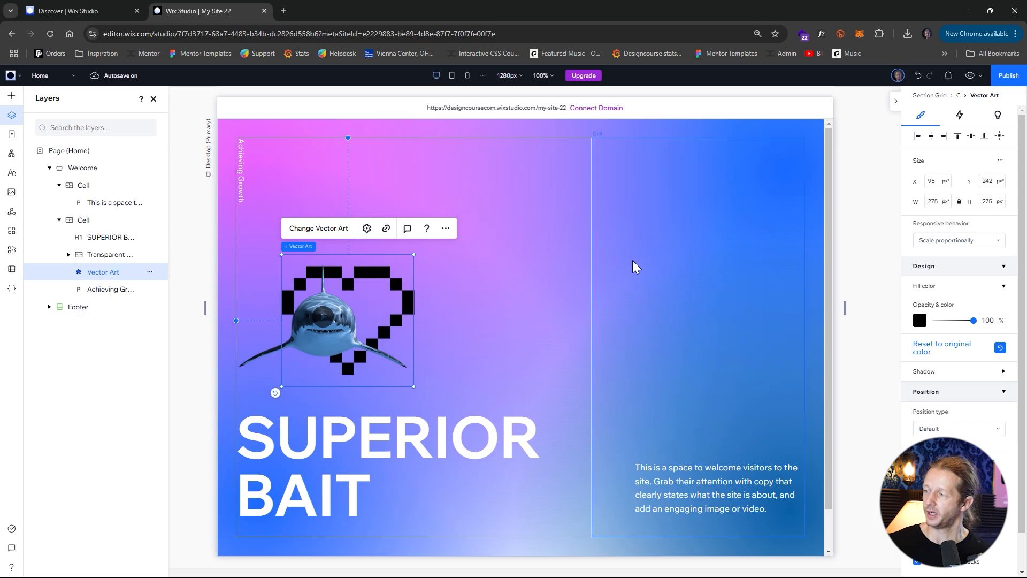
# Preview the page to check the heart behind the animated shark, and return to editing.
pyautogui.click(890, 218)
pyautogui.click(969, 75)
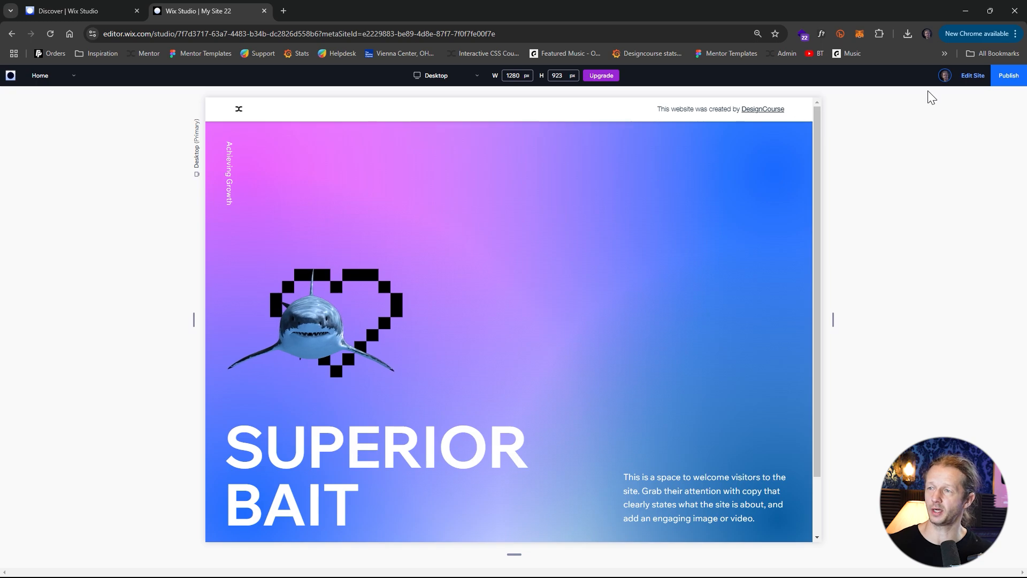
pyautogui.click(974, 76)
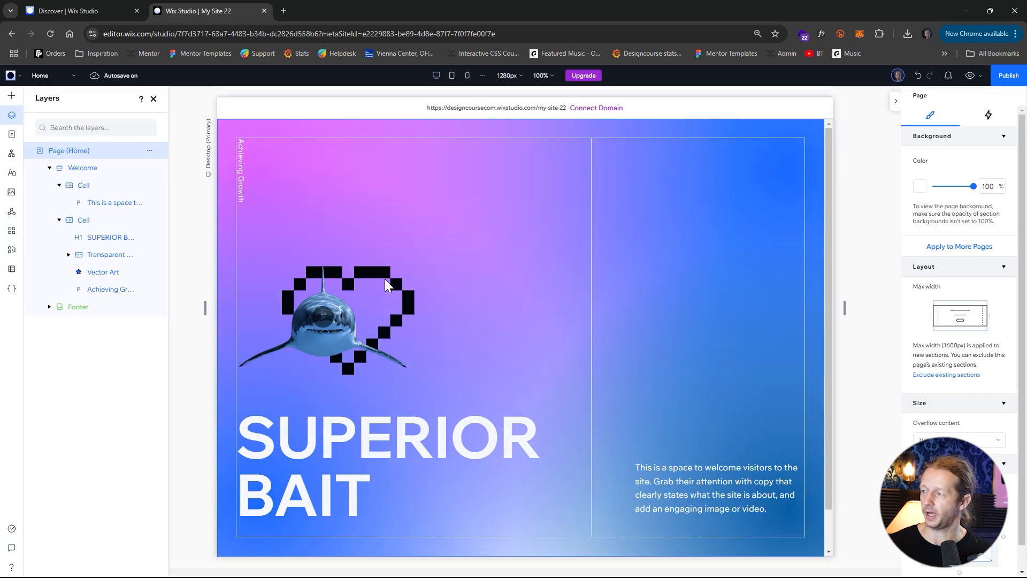
# Add the Track mouse effect to the heart vector art.
pyautogui.click(101, 273)
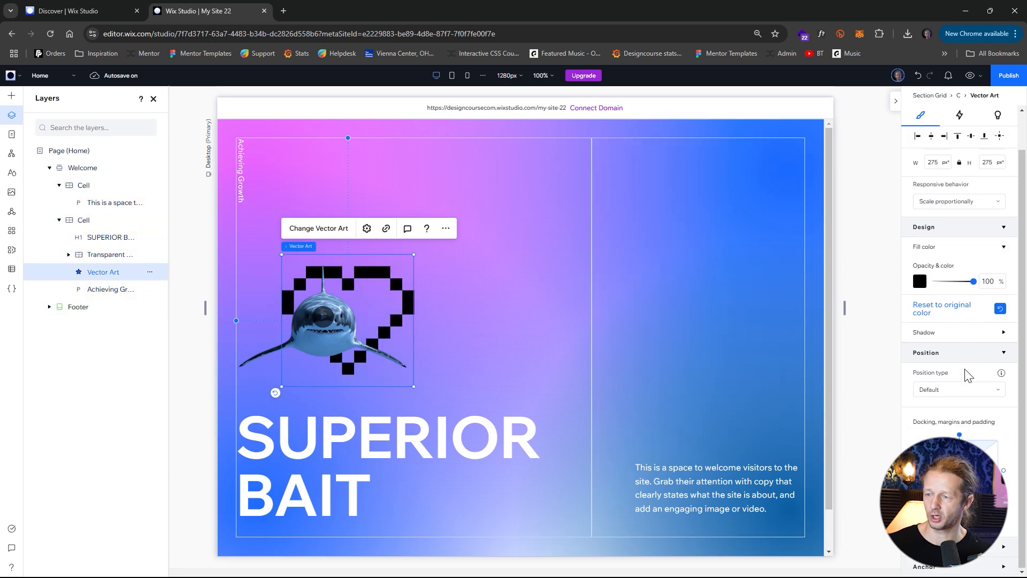
pyautogui.click(961, 116)
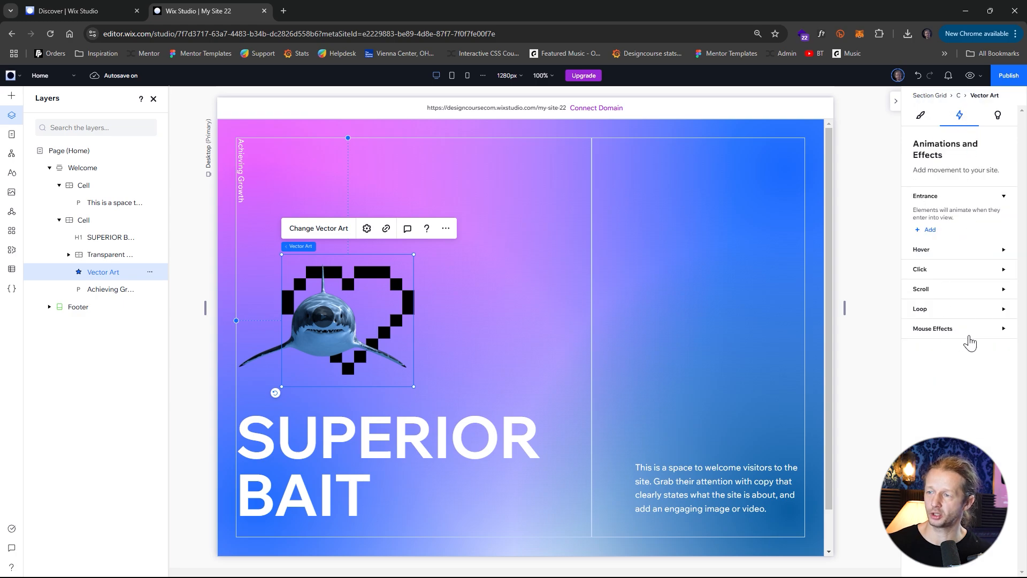
pyautogui.click(1003, 329)
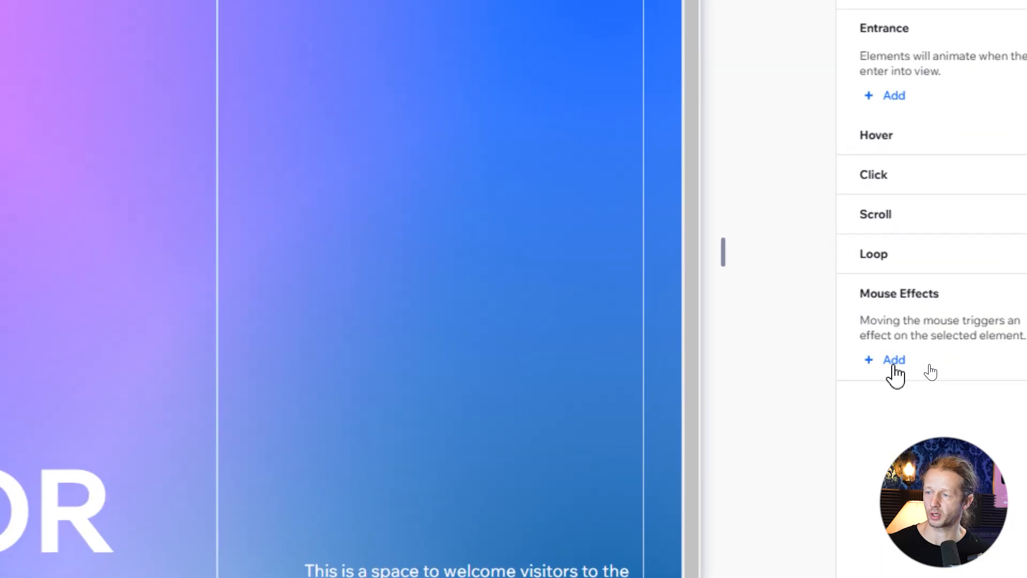
pyautogui.click(930, 362)
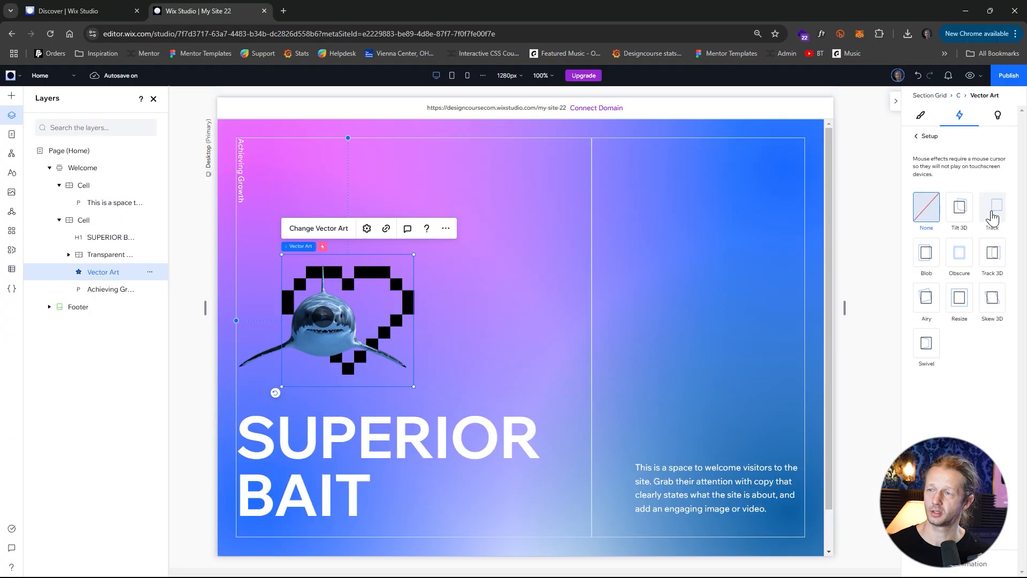
pyautogui.click(958, 220)
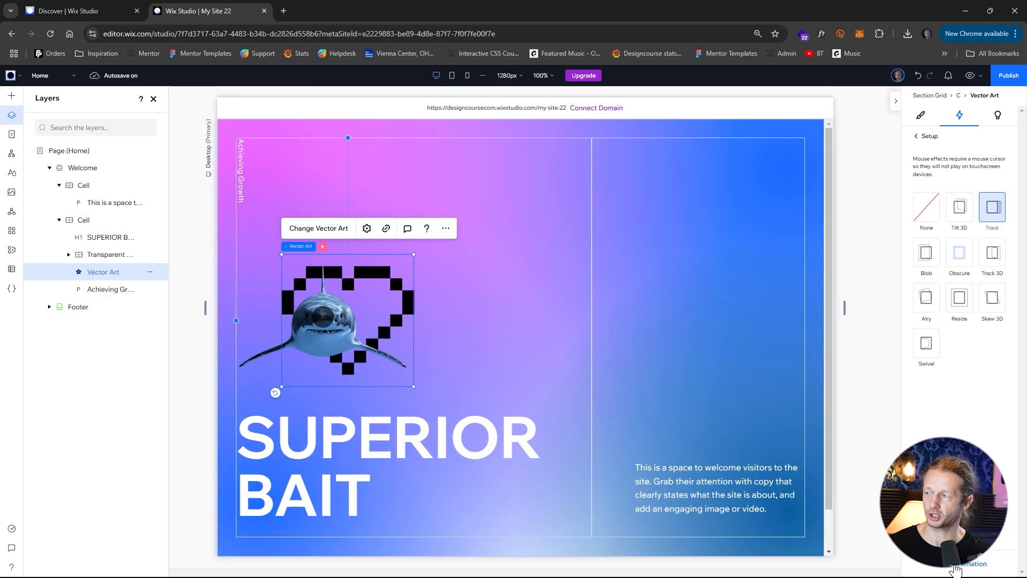
# Customize the heart's Track effect, reviewing the direction and movement axis options and setting the distance to 135 px.
pyautogui.click(955, 566)
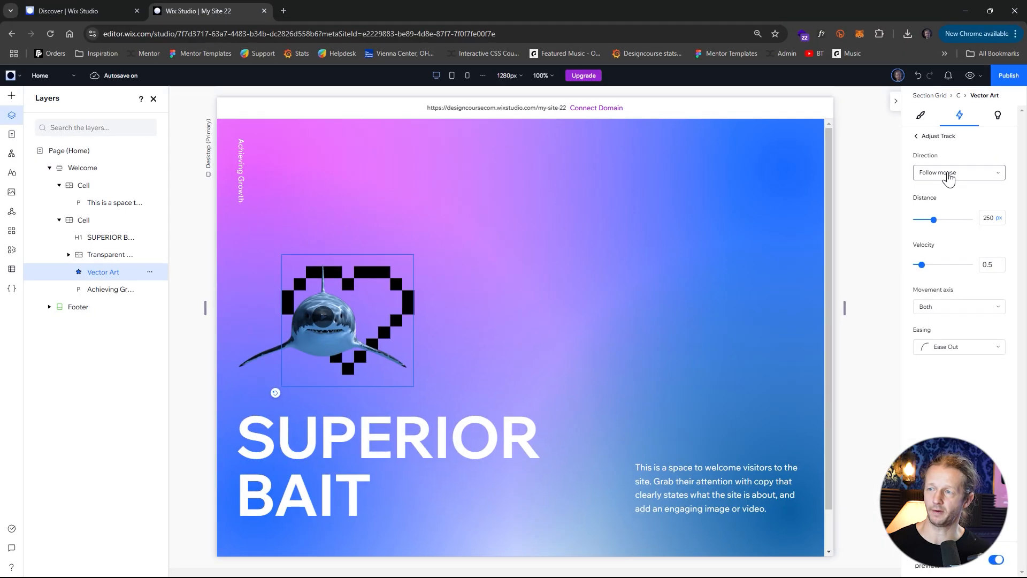
pyautogui.click(948, 175)
pyautogui.click(948, 176)
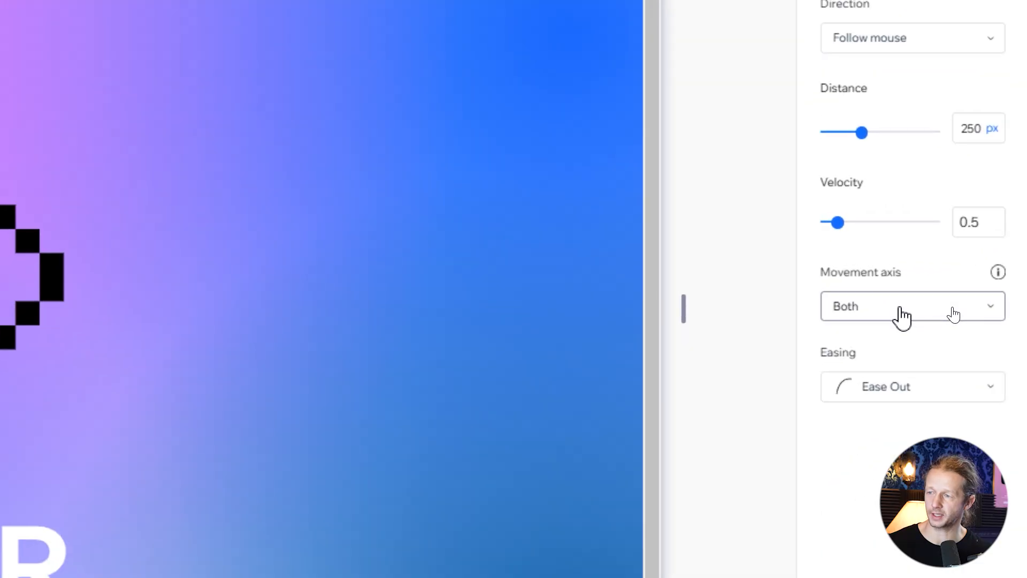
pyautogui.click(954, 310)
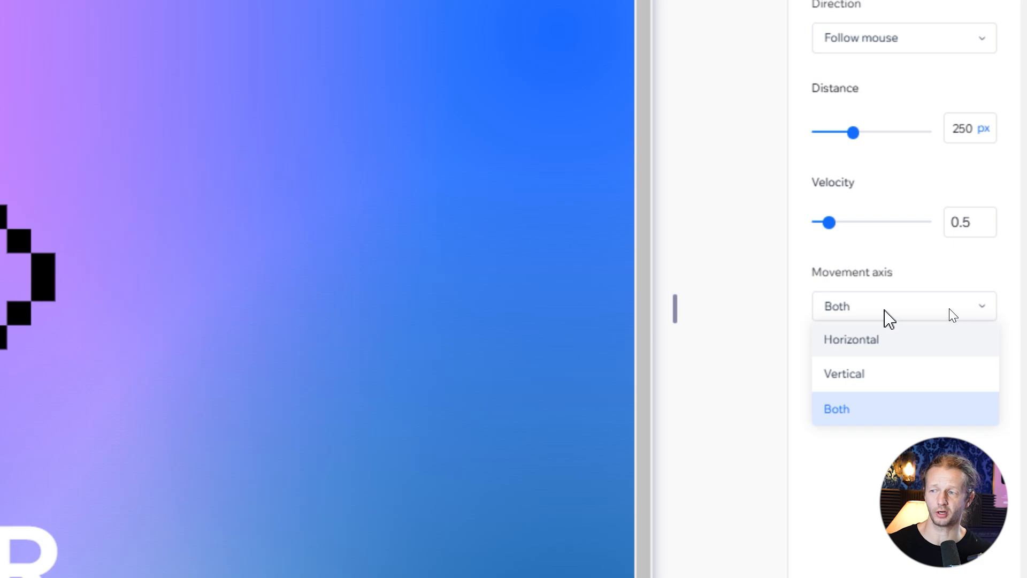
pyautogui.click(886, 310)
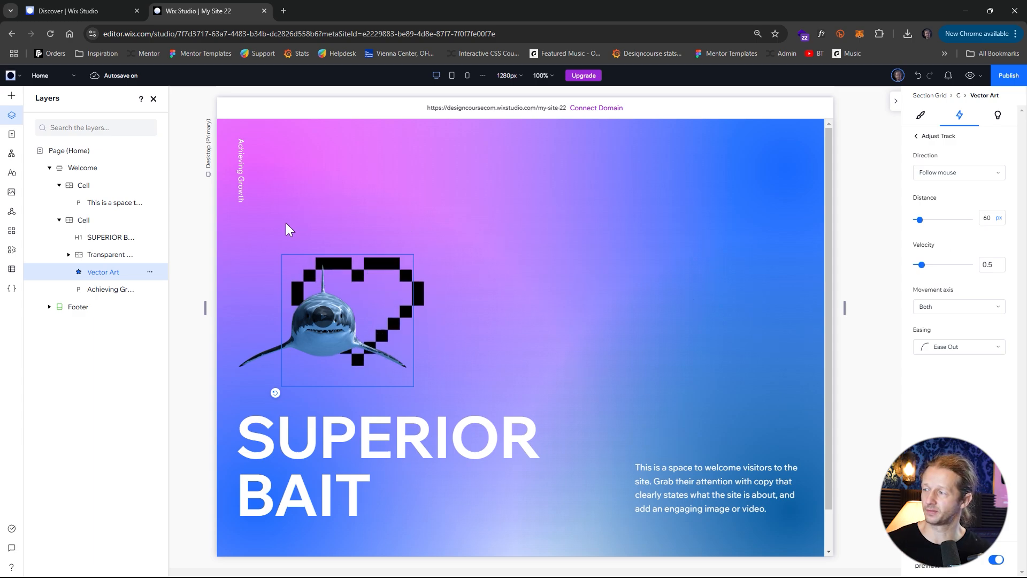
pyautogui.moveTo(921, 225); pyautogui.dragTo(925, 220)
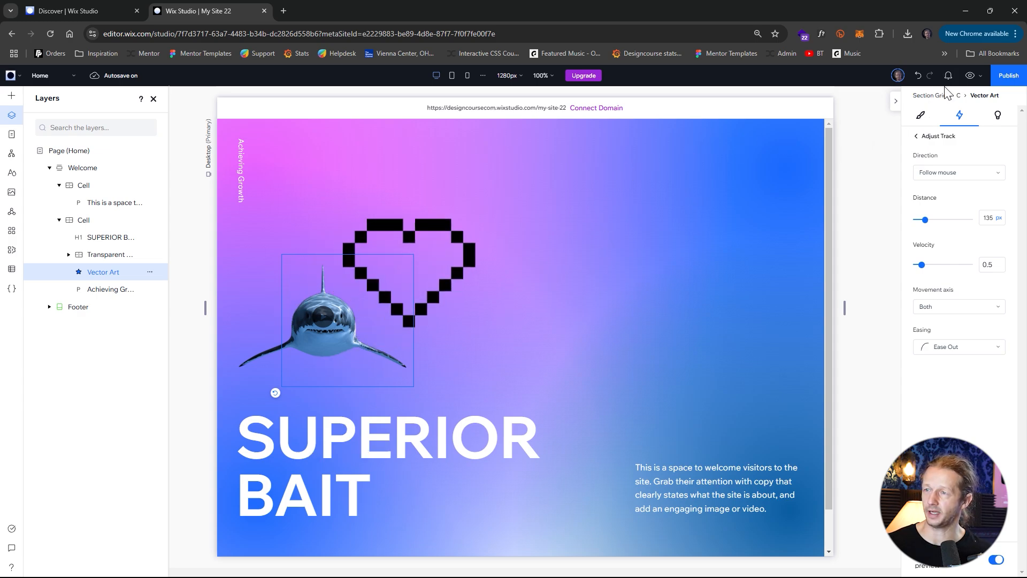
# Publish the site on the free Wix Studio domain with the address ending my-site-22, and open the live site.
pyautogui.click(1007, 78)
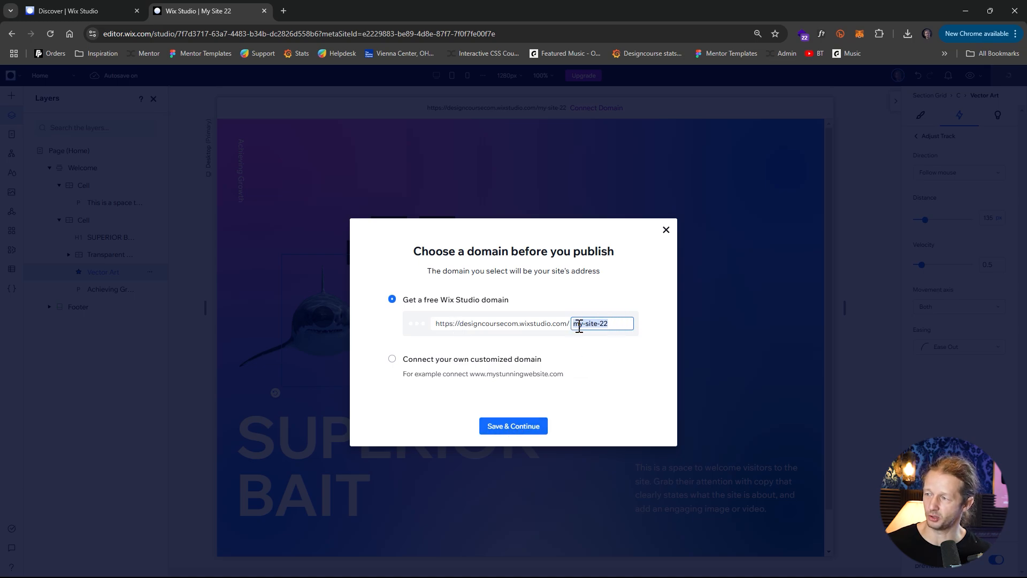
pyautogui.click(509, 428)
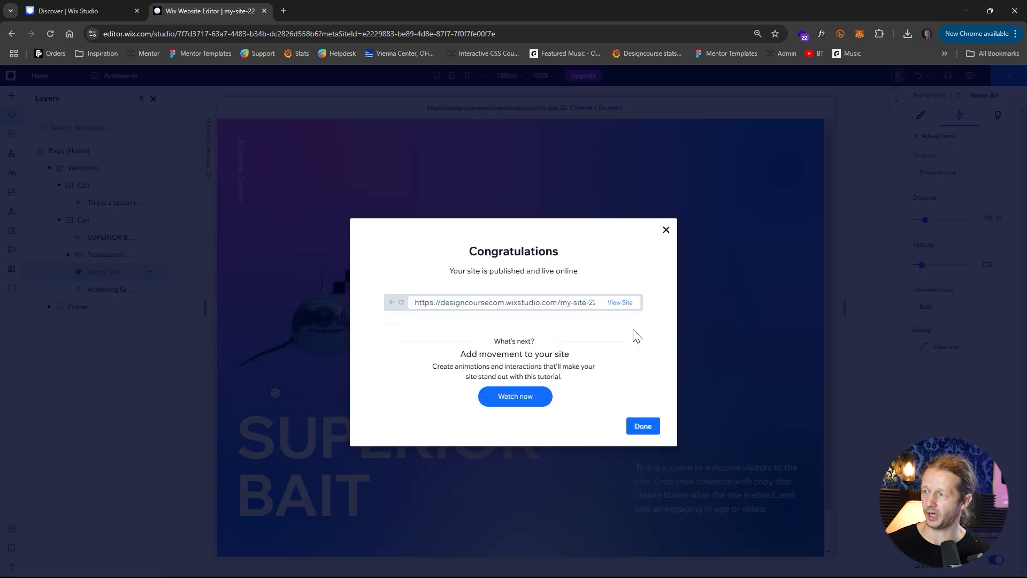
pyautogui.click(620, 303)
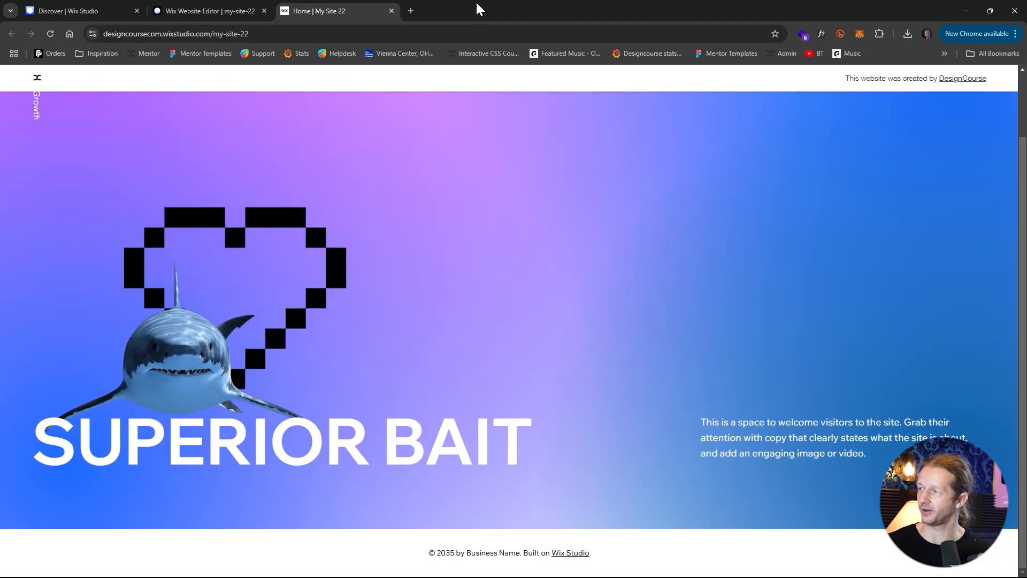
# Check the live page's responsiveness and heart tracking in a smaller browser window, restore the maximized window and return to the editor.
pyautogui.doubleClick(478, 9)
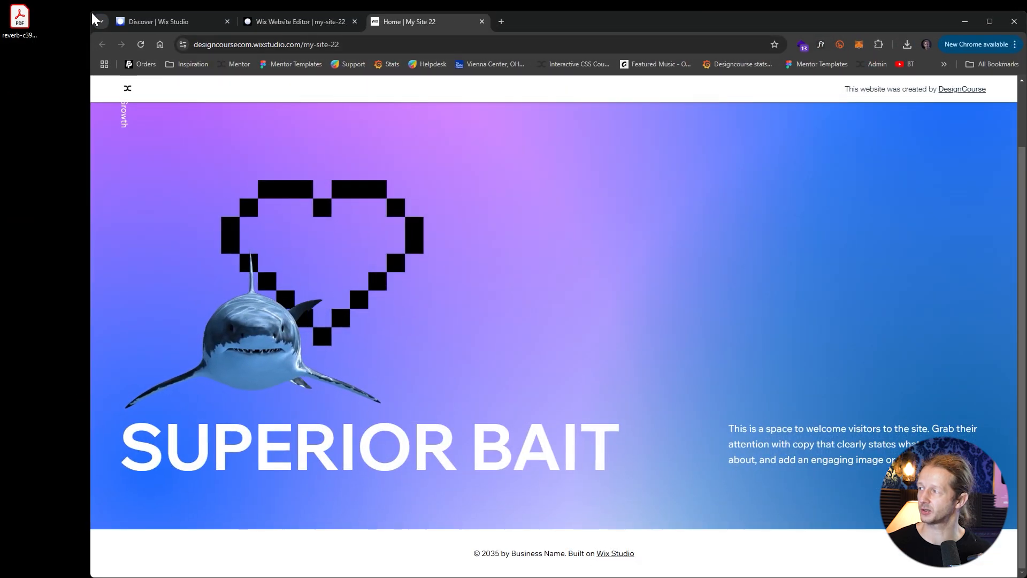
pyautogui.moveTo(92, 15); pyautogui.dragTo(314, 75)
pyautogui.moveTo(677, 85); pyautogui.dragTo(522, 42)
pyautogui.scroll(2, 524, 227)
pyautogui.scroll(-2, 386, 235)
pyautogui.scroll(1, 376, 330)
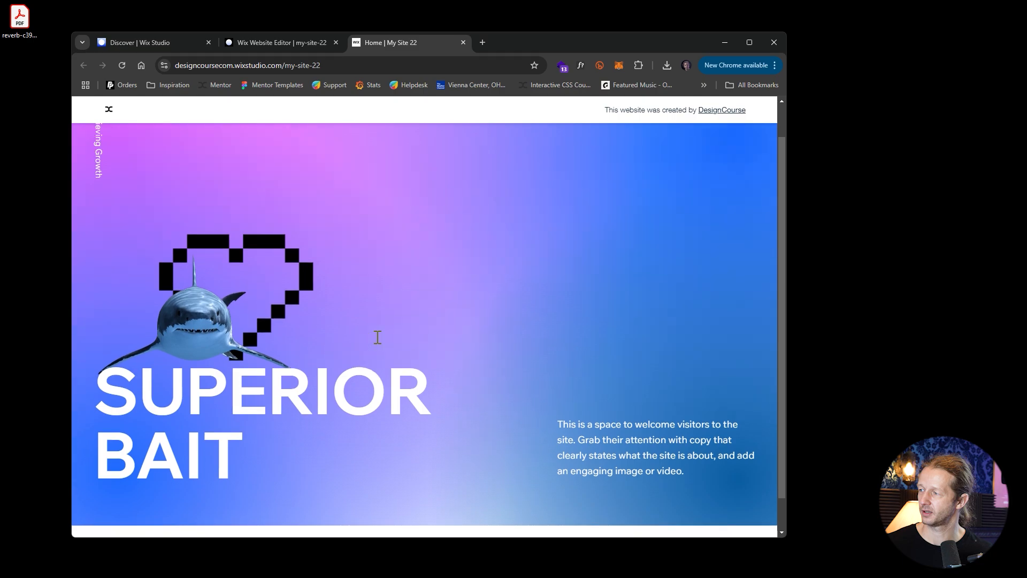
pyautogui.scroll(1, 378, 337)
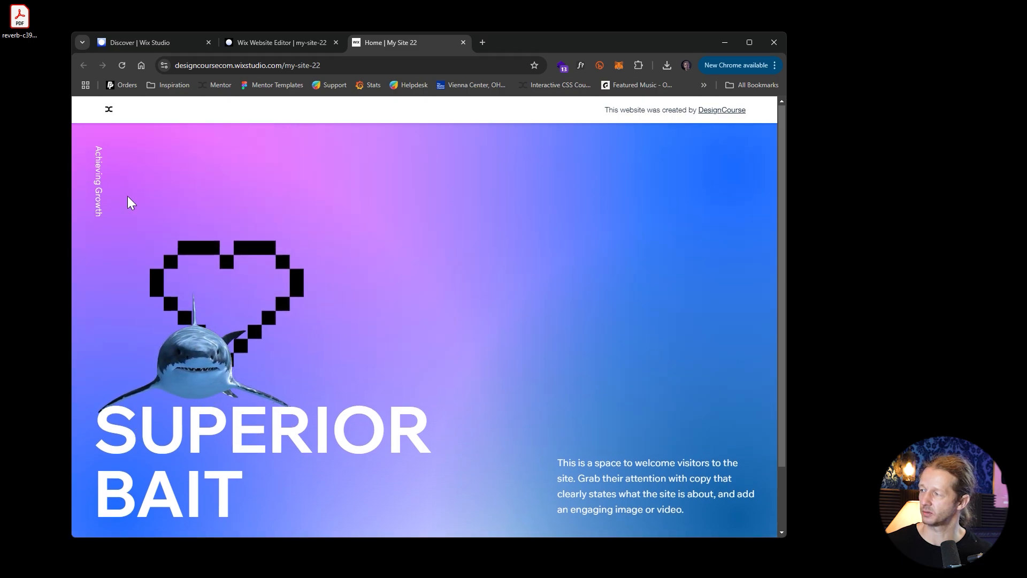
pyautogui.scroll(-1, 317, 305)
pyautogui.scroll(1, 307, 318)
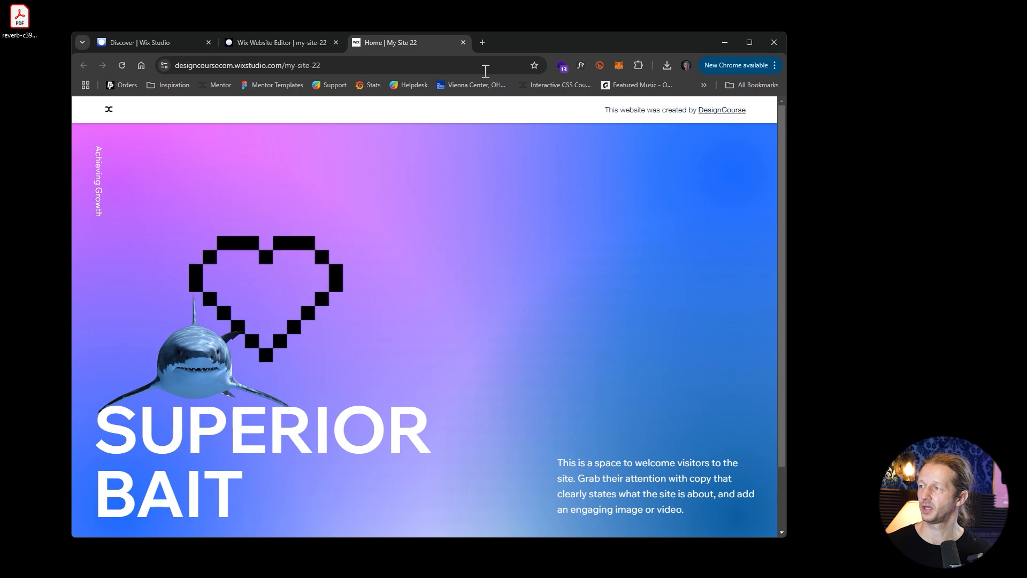
pyautogui.doubleClick(531, 42)
pyautogui.click(223, 8)
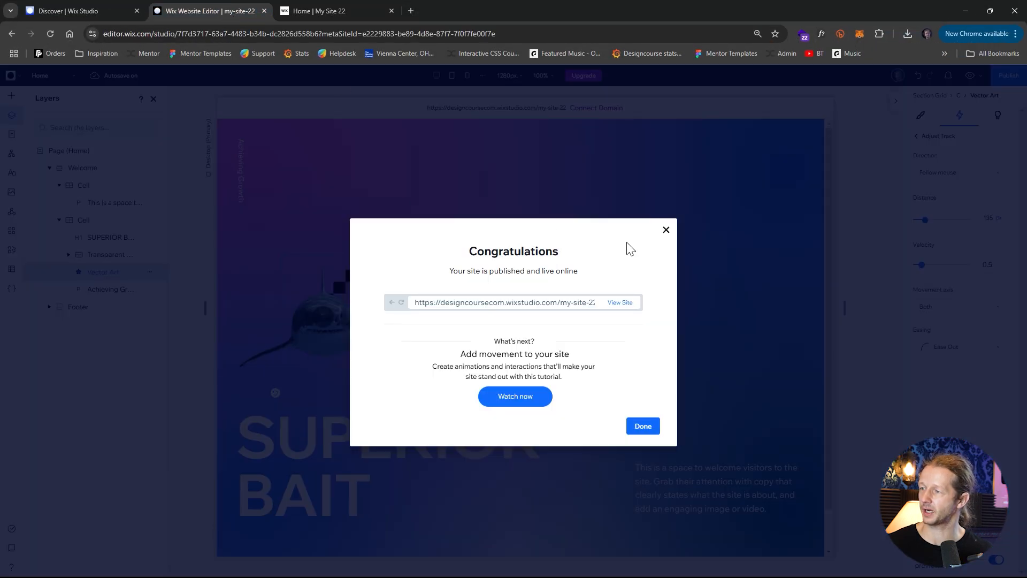
# Dismiss the publish confirmation and add a blank section between the Welcome section and the footer.
pyautogui.click(666, 231)
pyautogui.scroll(-1, 666, 322)
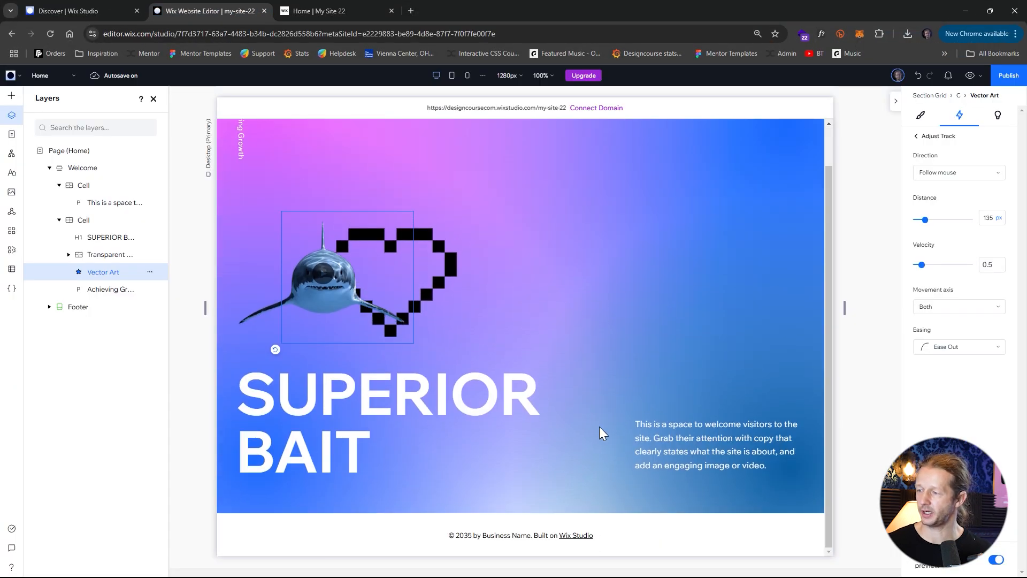
pyautogui.click(556, 495)
pyautogui.click(81, 155)
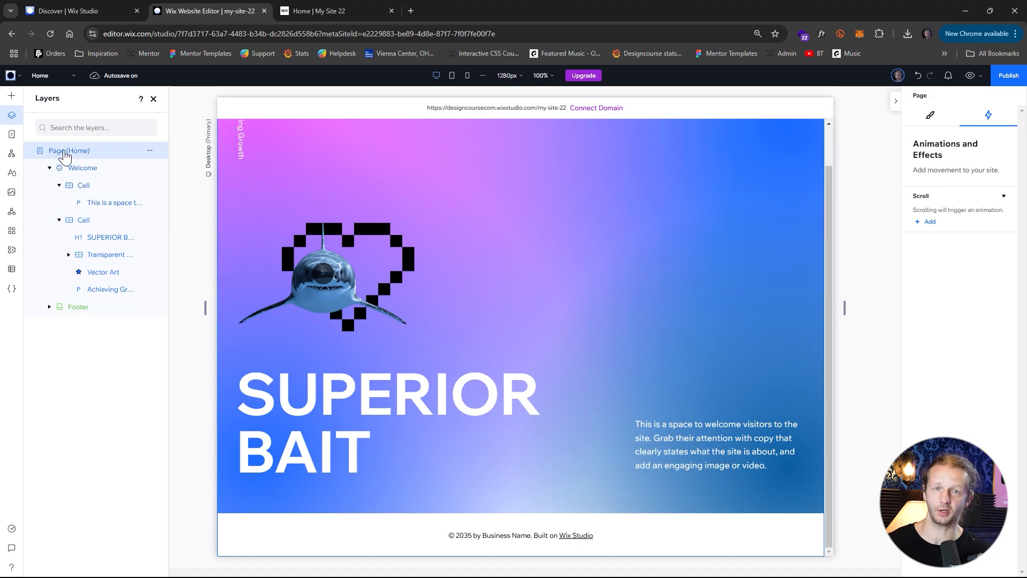
pyautogui.click(77, 169)
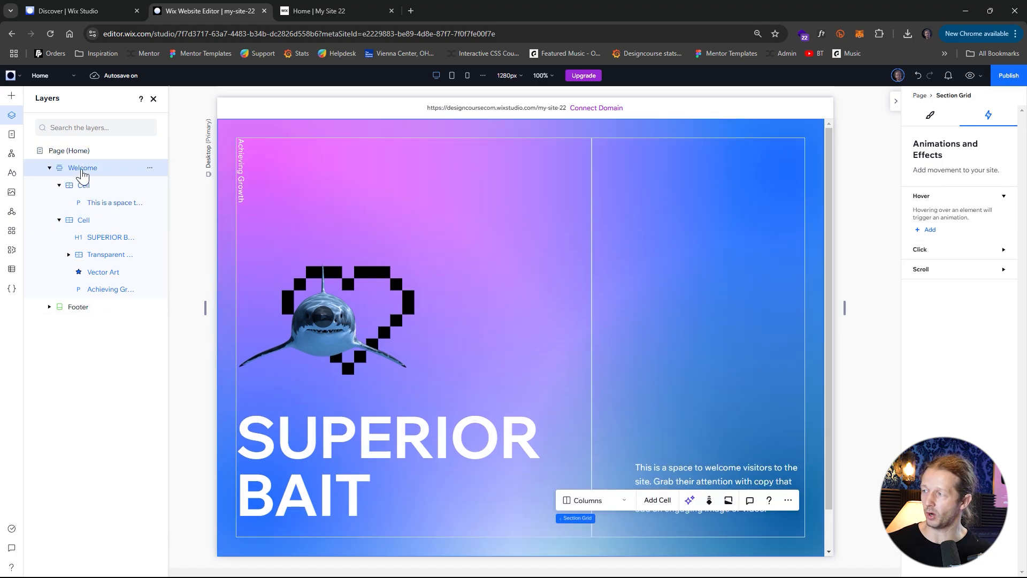
pyautogui.scroll(-1, 520, 263)
pyautogui.moveTo(519, 517)
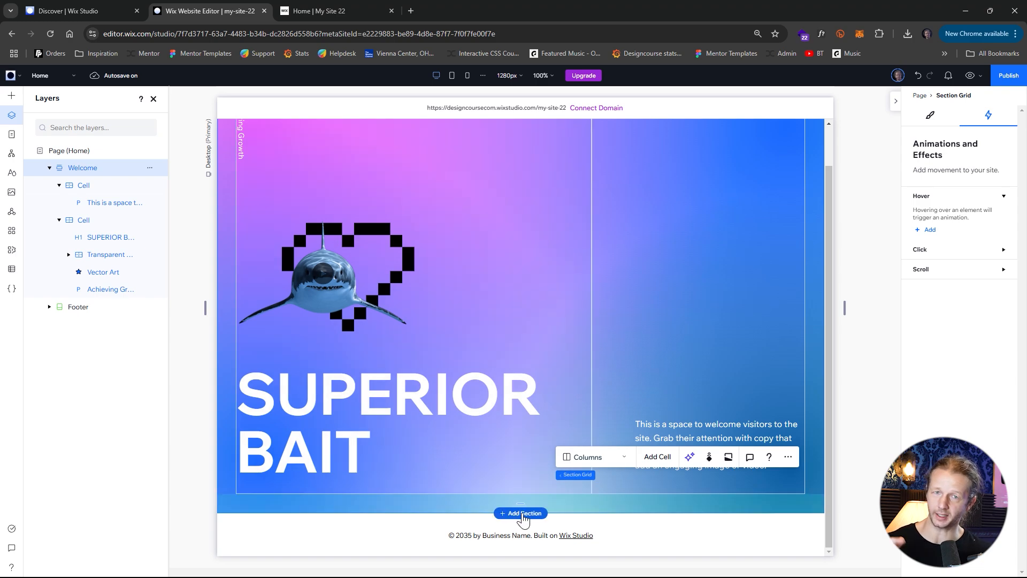
pyautogui.click(523, 514)
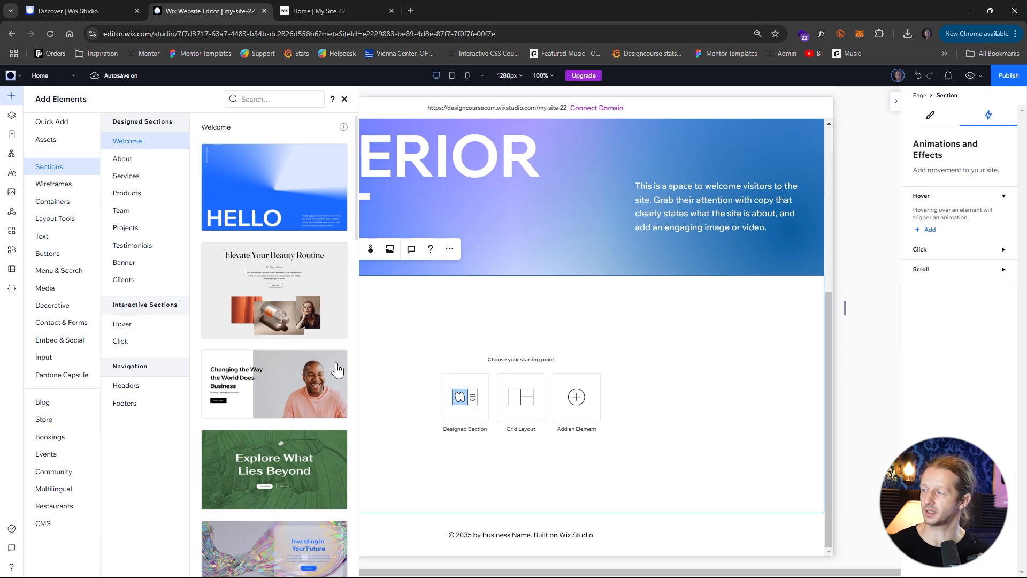
# Browse the Hero wireframes and insert the one with a centred title and four icon items into the blank section.
pyautogui.click(60, 186)
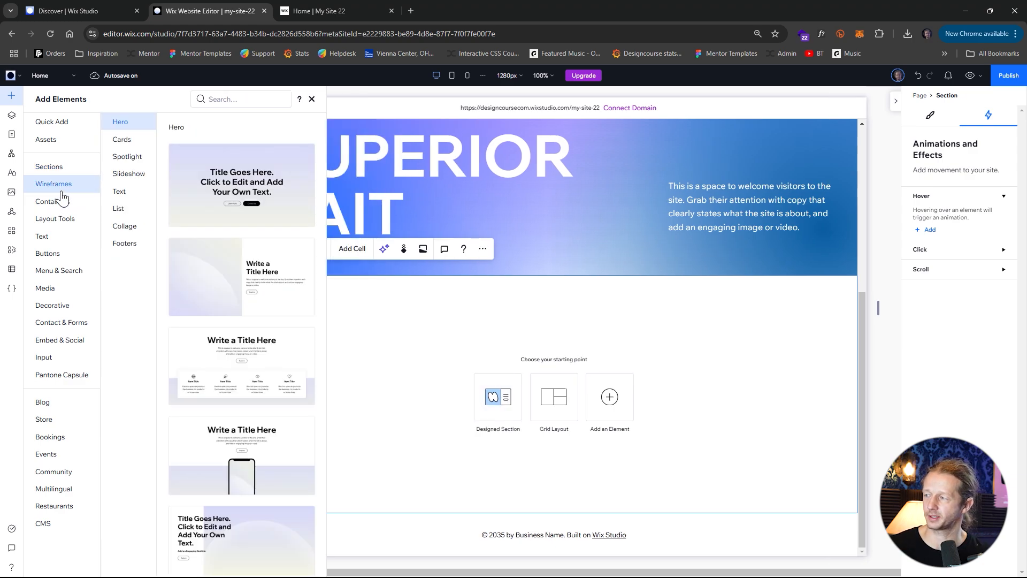
pyautogui.scroll(-10, 260, 330)
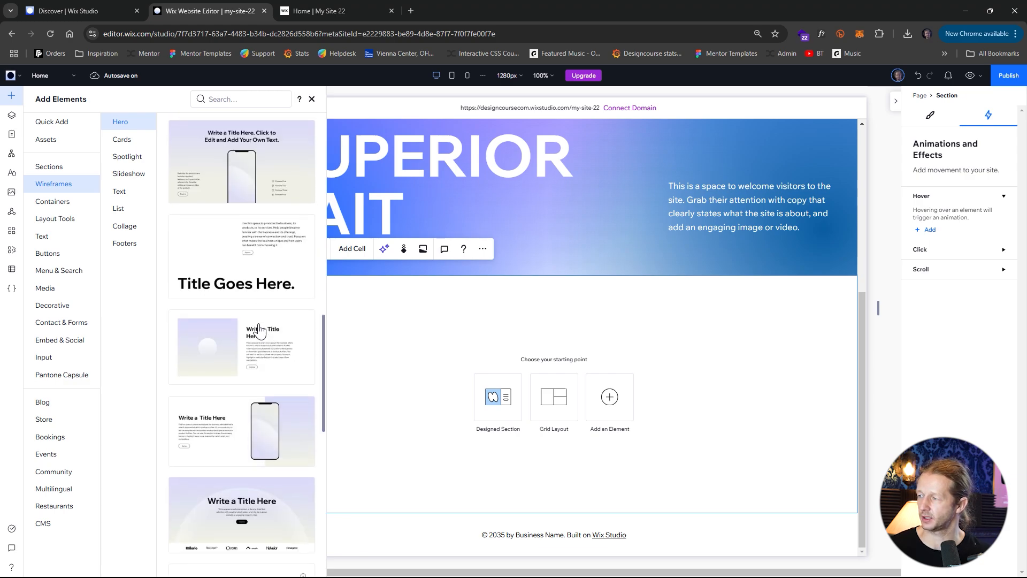
pyautogui.scroll(5, 260, 330)
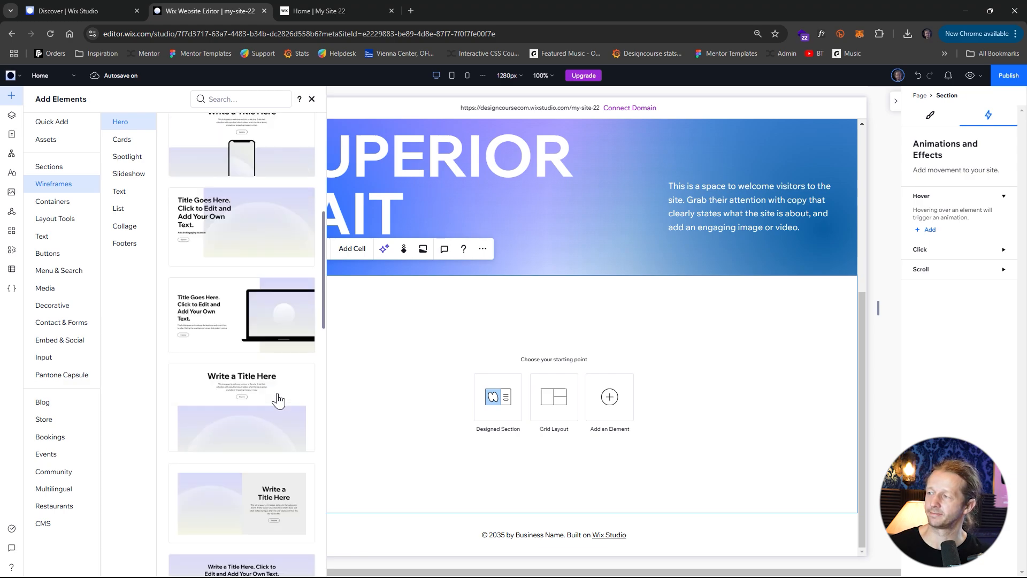
pyautogui.scroll(5, 278, 400)
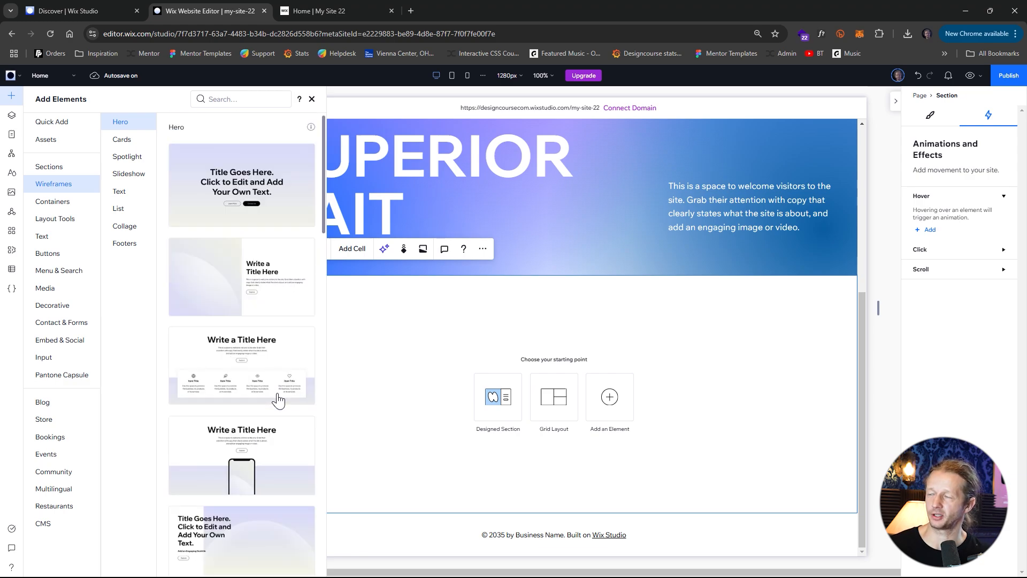
pyautogui.click(242, 364)
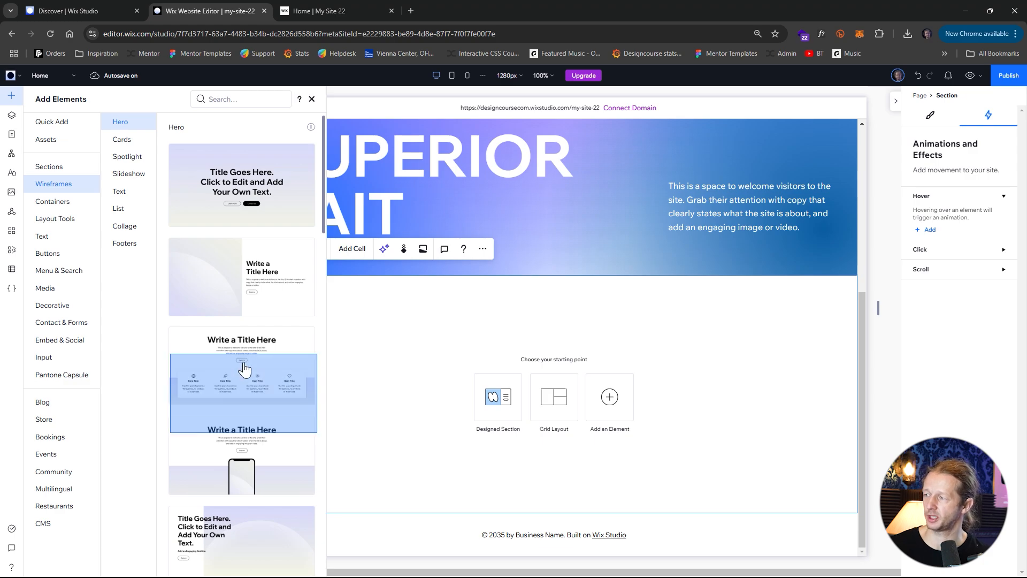
pyautogui.click(874, 304)
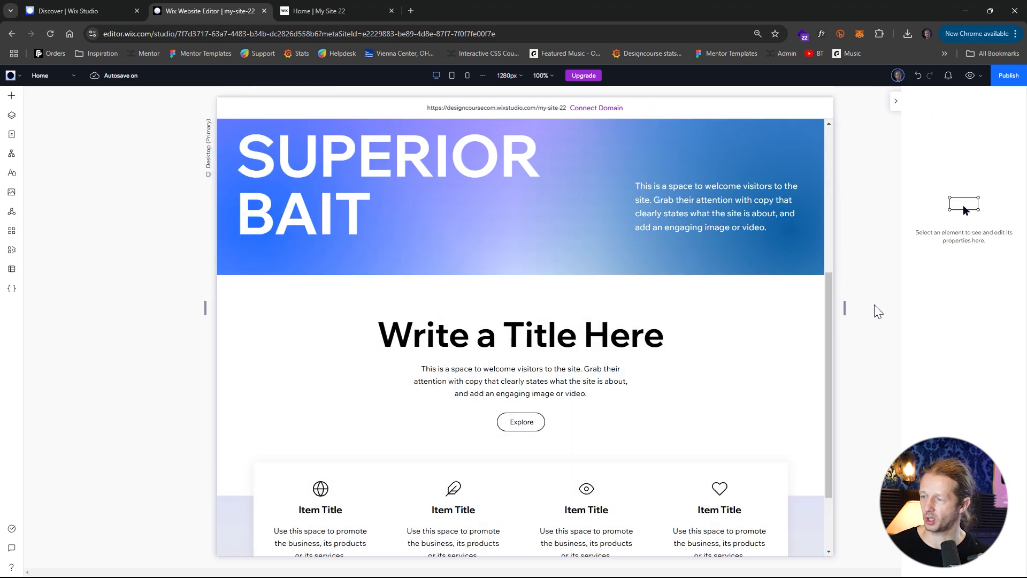
# Examine how the new section's heading, paragraph and icon items are organized into stacks and a repeater.
pyautogui.scroll(-2, 653, 362)
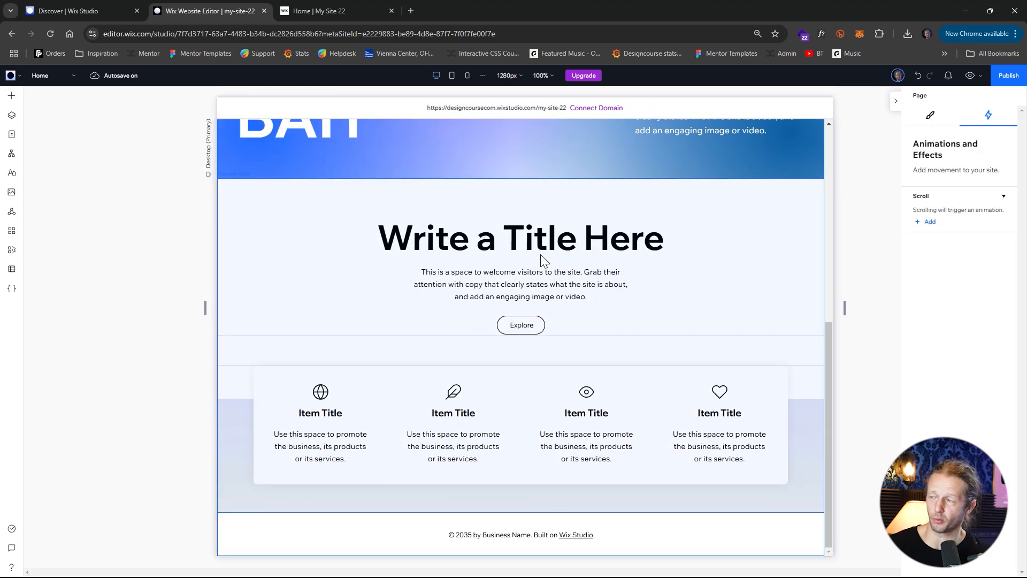
pyautogui.click(471, 246)
pyautogui.click(506, 270)
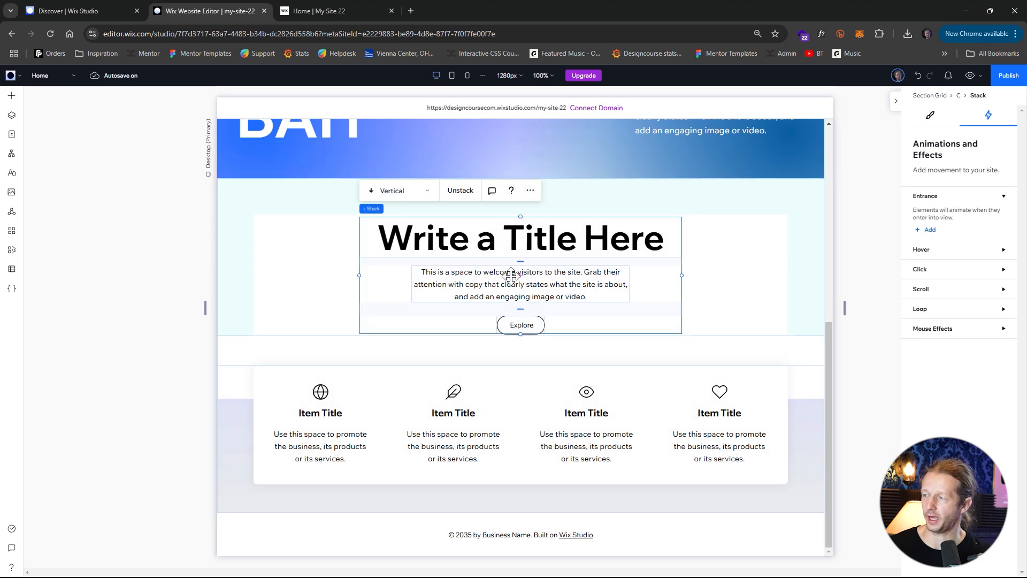
pyautogui.click(524, 285)
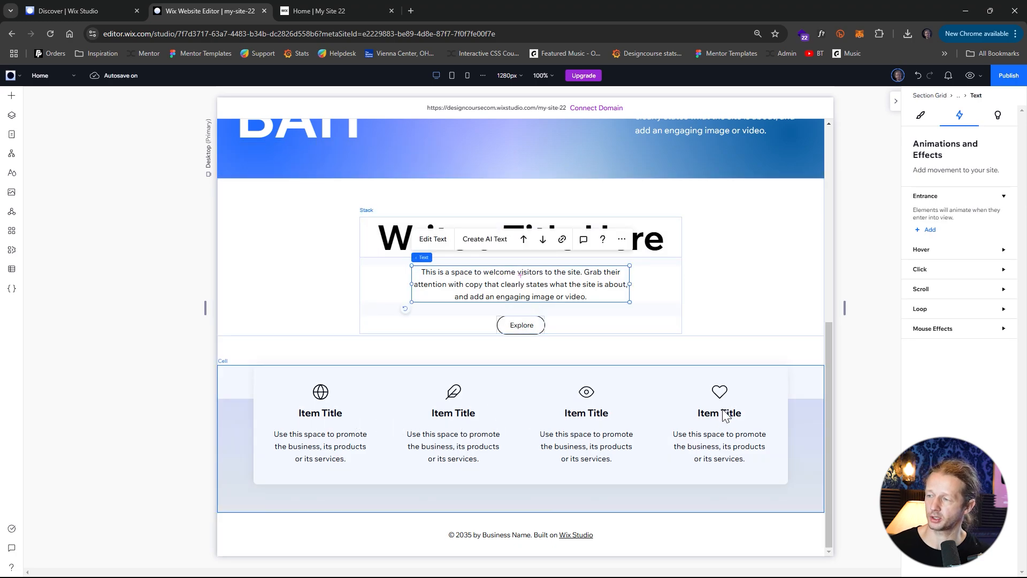
pyautogui.click(310, 399)
pyautogui.click(454, 394)
pyautogui.click(453, 394)
pyautogui.click(322, 393)
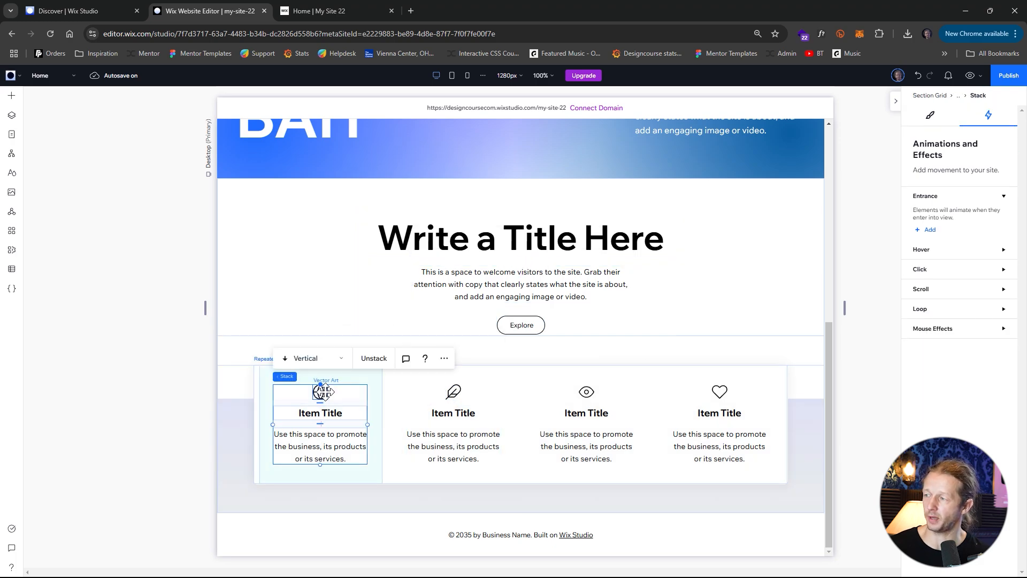
# Delete the "Write a Title Here" heading from the new section.
pyautogui.scroll(3, 508, 340)
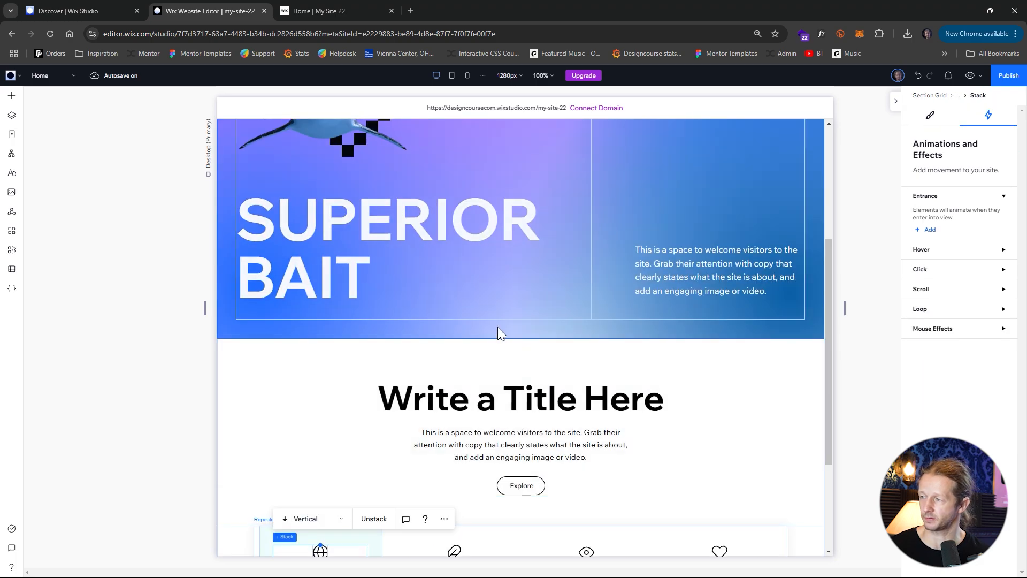
pyautogui.click(515, 405)
pyautogui.click(554, 401)
pyautogui.click(556, 399)
pyautogui.press('Delete')
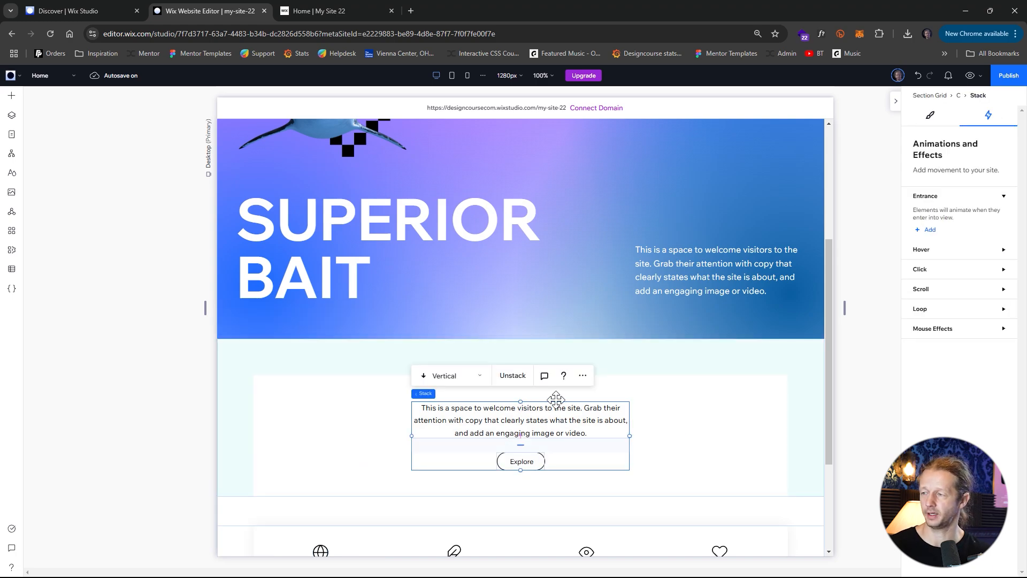
# Set the font size of the new section's welcome paragraph to 24 px.
pyautogui.click(550, 418)
pyautogui.doubleClick(561, 420)
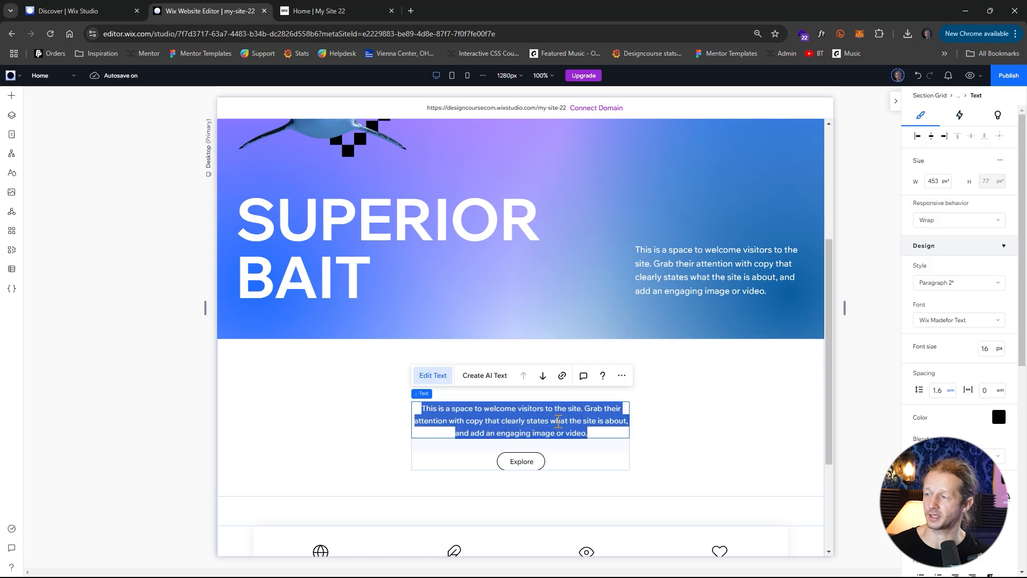
pyautogui.click(558, 422)
pyautogui.click(867, 378)
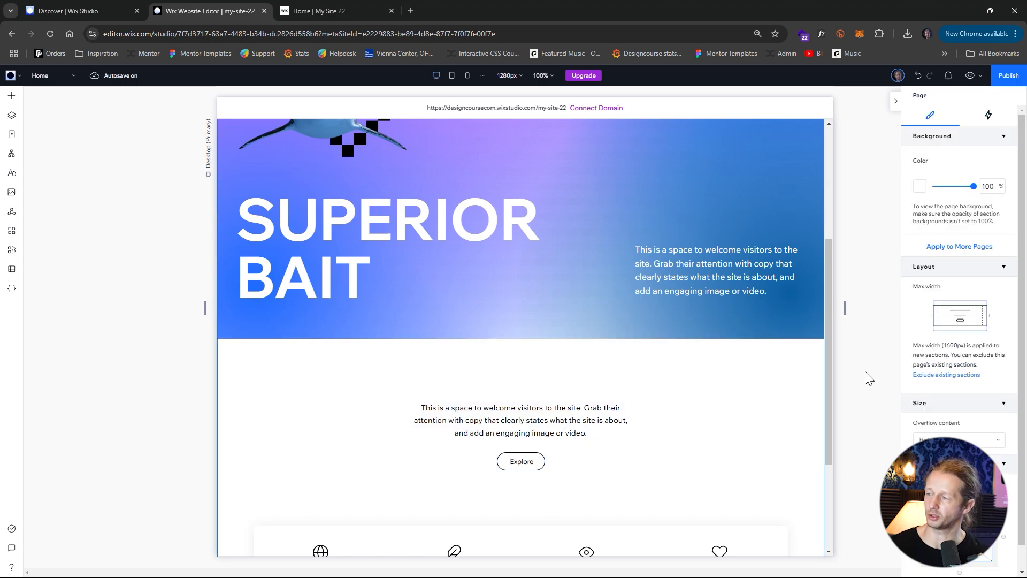
pyautogui.click(537, 423)
pyautogui.click(553, 416)
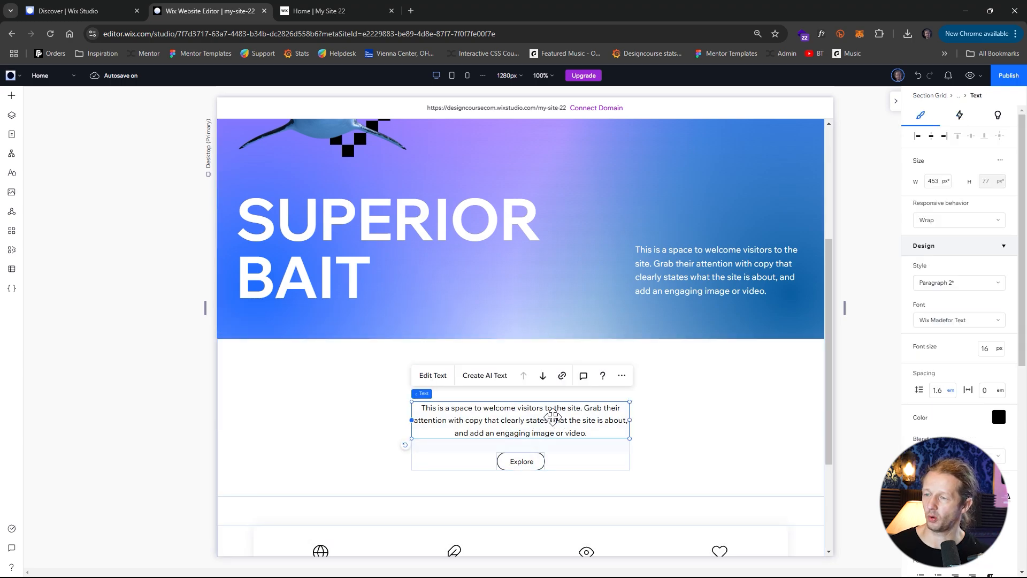
pyautogui.click(988, 349)
pyautogui.write('21')
pyautogui.press('Up')
pyautogui.press('Up')
pyautogui.press('Up')
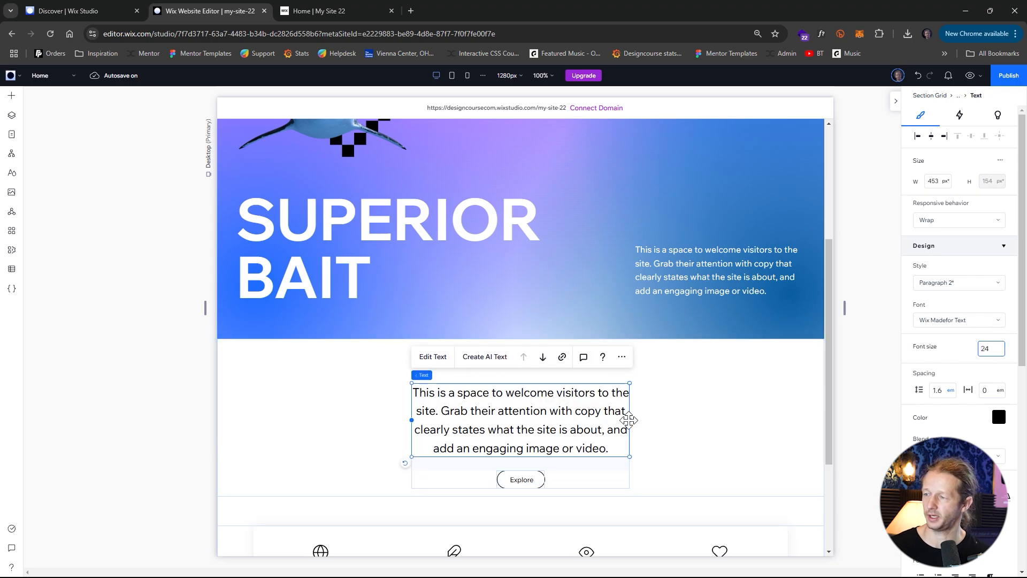
# Widen the new section's welcome paragraph to about 663 px and check its layout in the stack.
pyautogui.moveTo(629, 420); pyautogui.dragTo(692, 412)
pyautogui.click(791, 405)
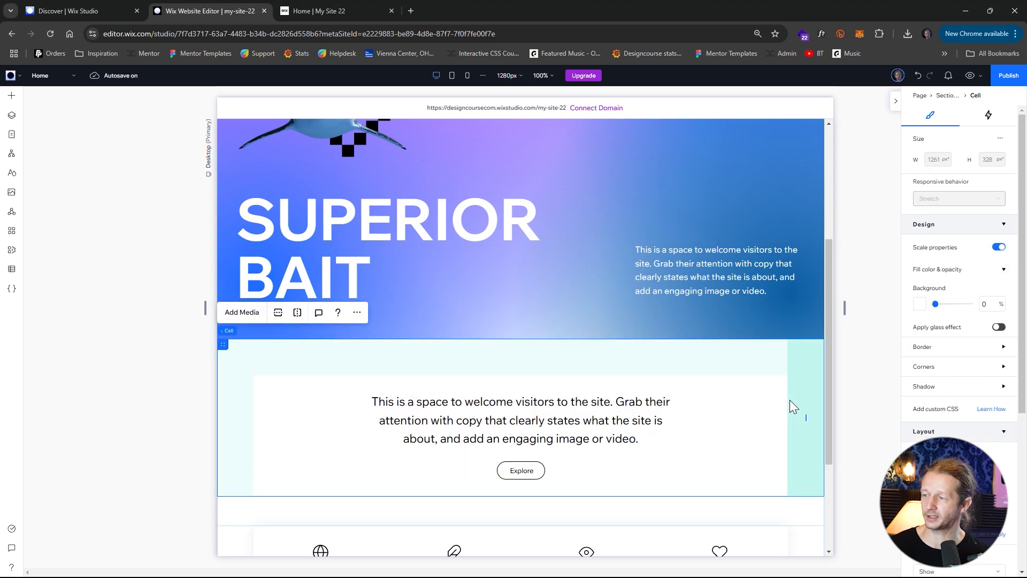
pyautogui.scroll(-1, 863, 398)
pyautogui.scroll(-1, 864, 398)
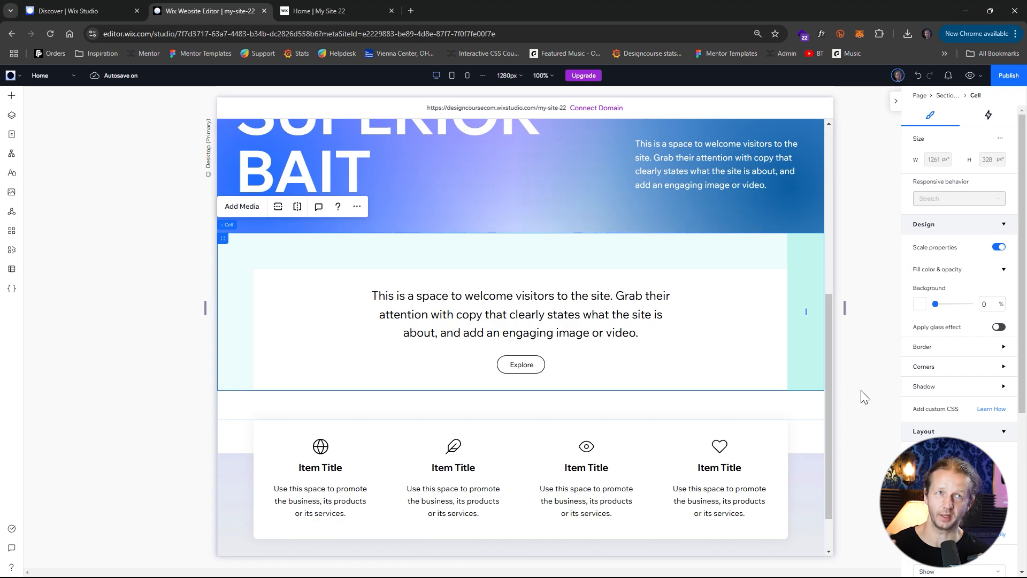
pyautogui.click(554, 331)
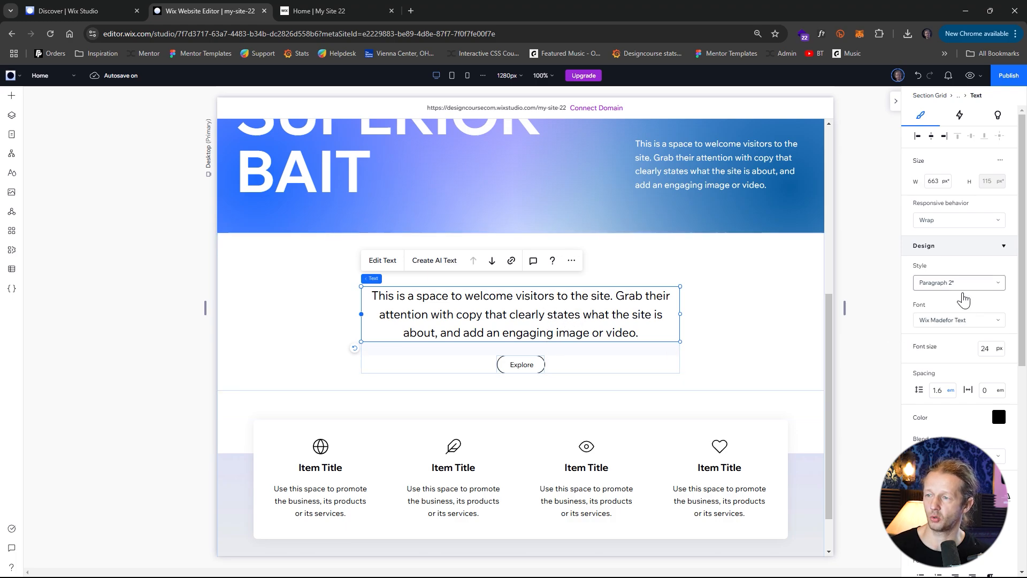
pyautogui.click(558, 357)
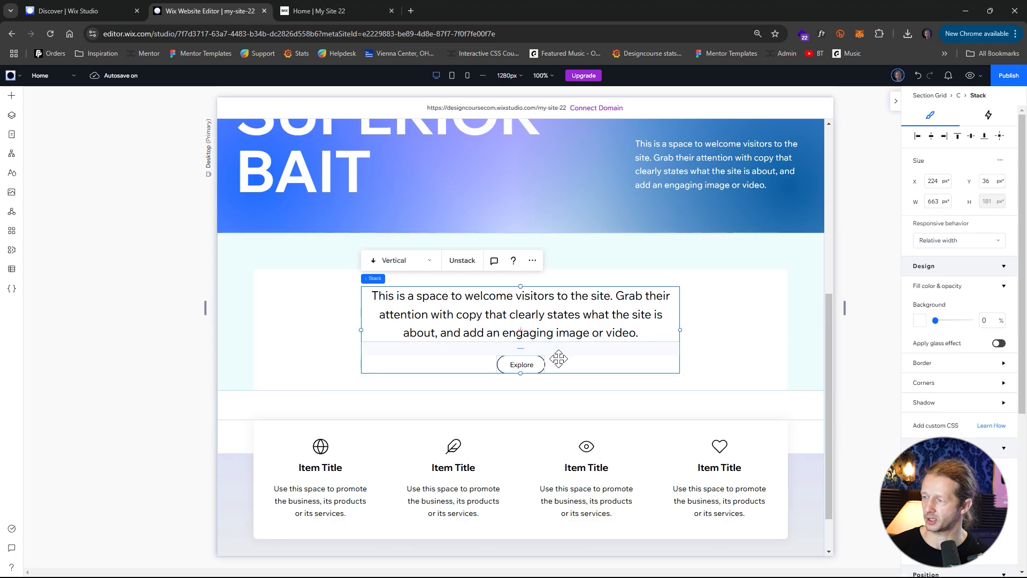
# Preview the site, check the new section's responsiveness from desktop down to 320 px mobile width, and return to editing.
pyautogui.click(970, 75)
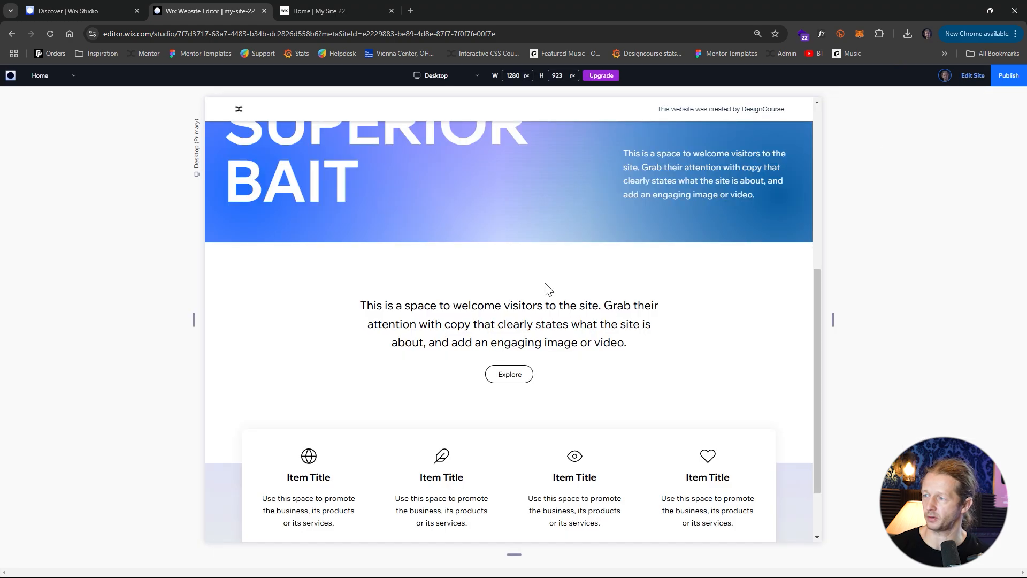
pyautogui.scroll(5, 575, 342)
pyautogui.scroll(-5, 575, 341)
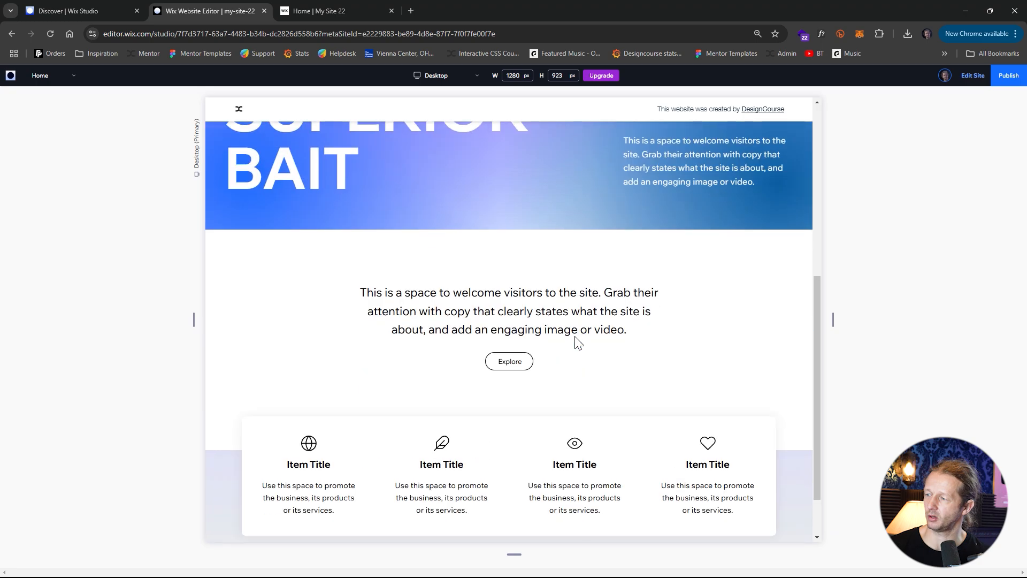
pyautogui.moveTo(371, 252); pyautogui.dragTo(637, 295)
pyautogui.click(805, 324)
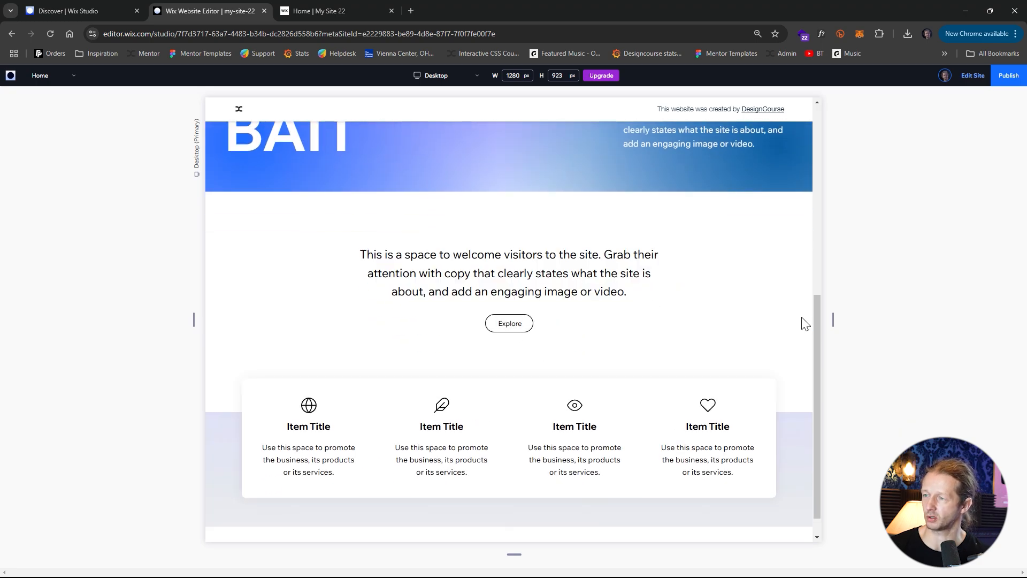
pyautogui.moveTo(832, 322); pyautogui.dragTo(598, 319)
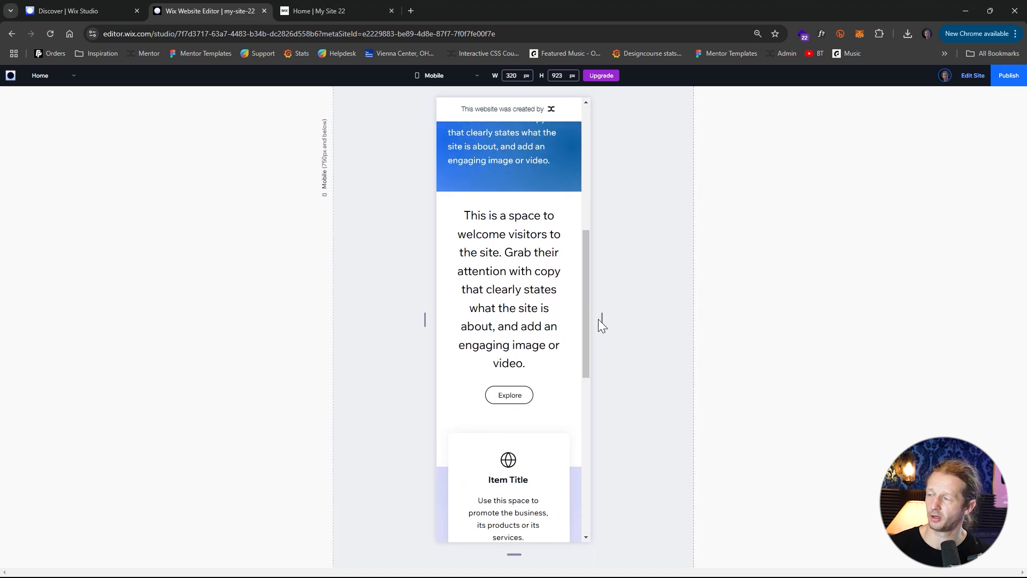
pyautogui.moveTo(464, 216); pyautogui.dragTo(572, 376)
pyautogui.moveTo(601, 319); pyautogui.dragTo(803, 320)
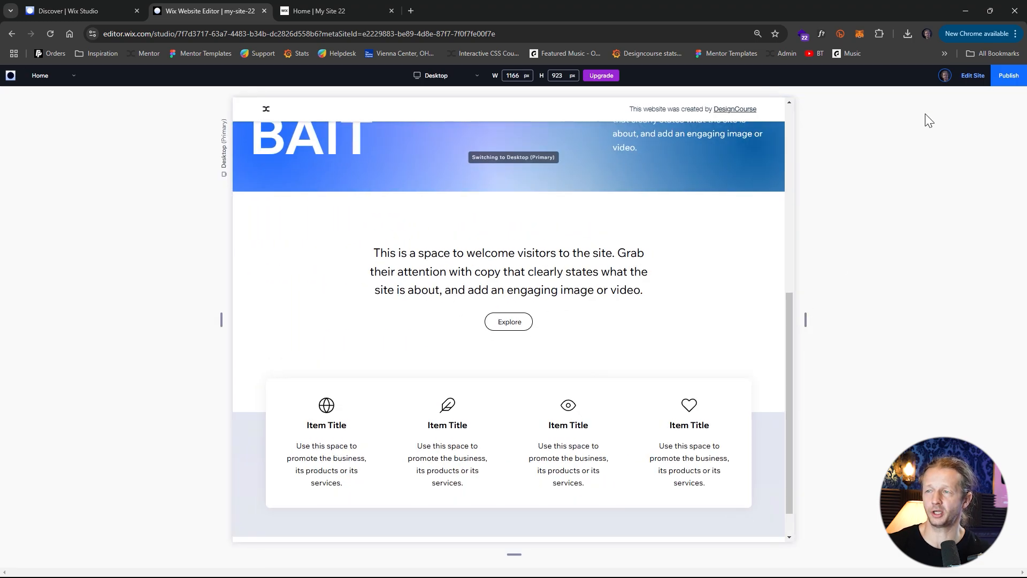
pyautogui.click(973, 76)
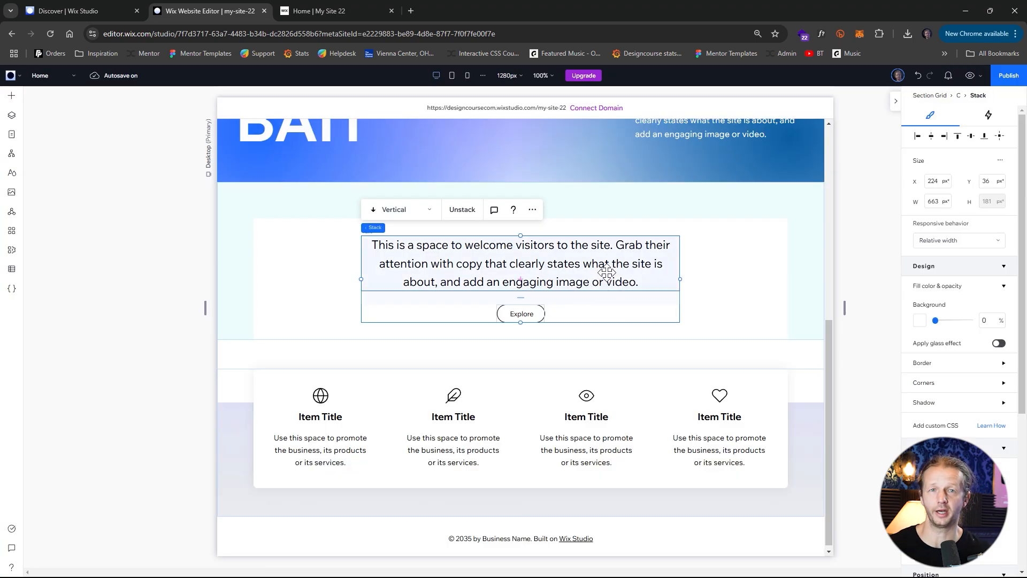
# Lower the opacity of the background image behind the four icon items to 1%.
pyautogui.click(615, 270)
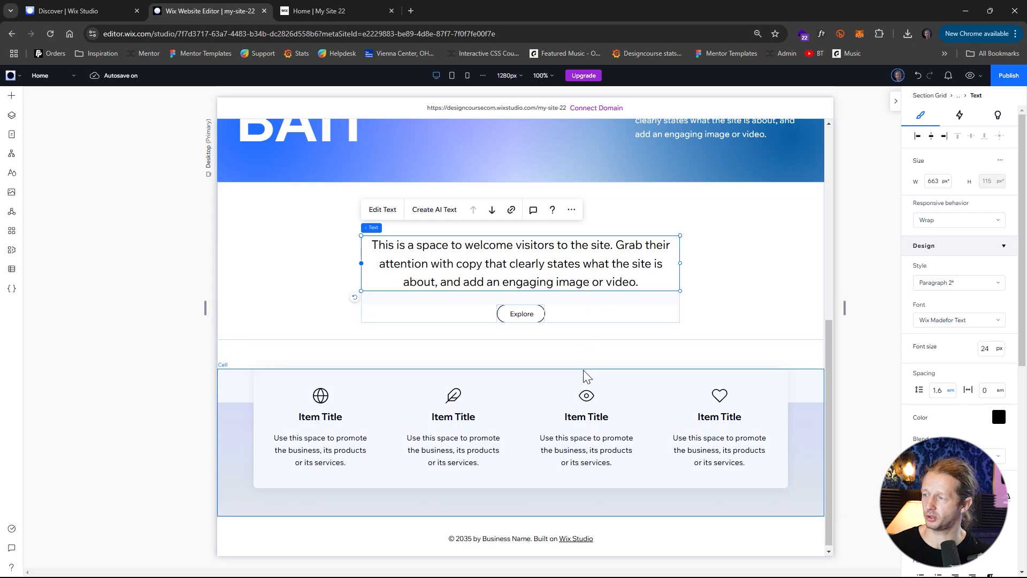
pyautogui.scroll(-1, 576, 371)
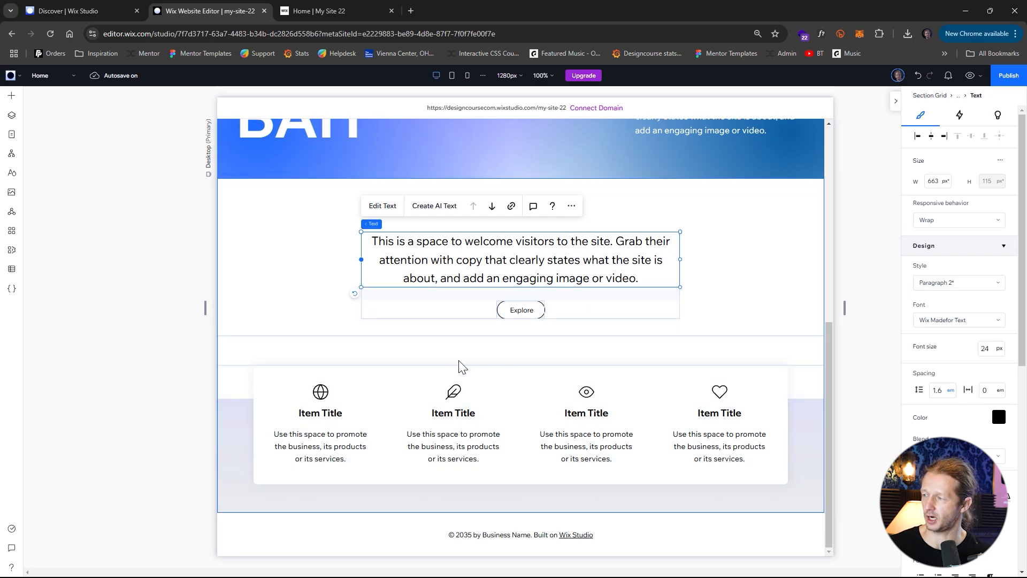
pyautogui.click(233, 454)
pyautogui.click(233, 458)
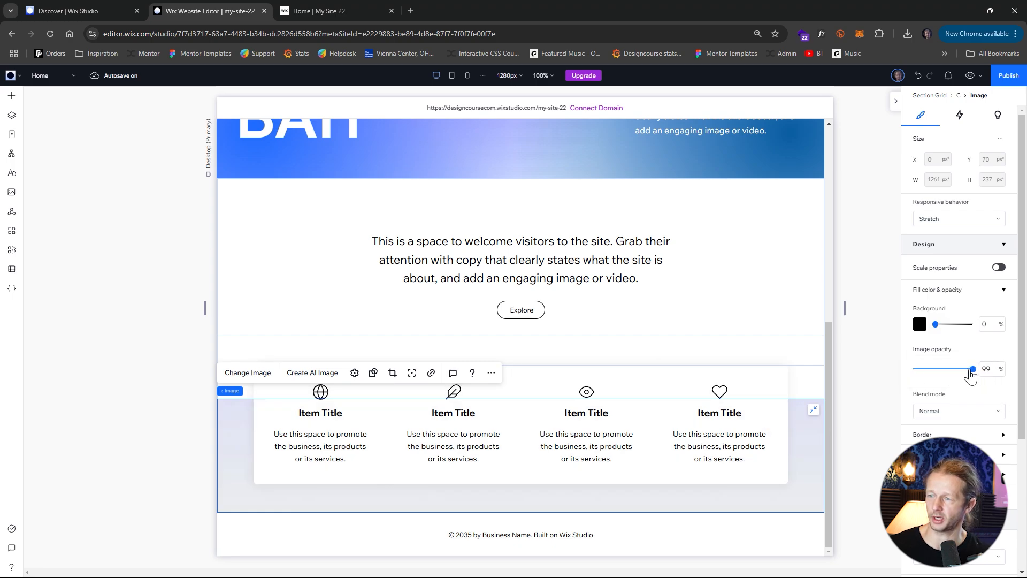
pyautogui.moveTo(969, 371); pyautogui.dragTo(910, 373)
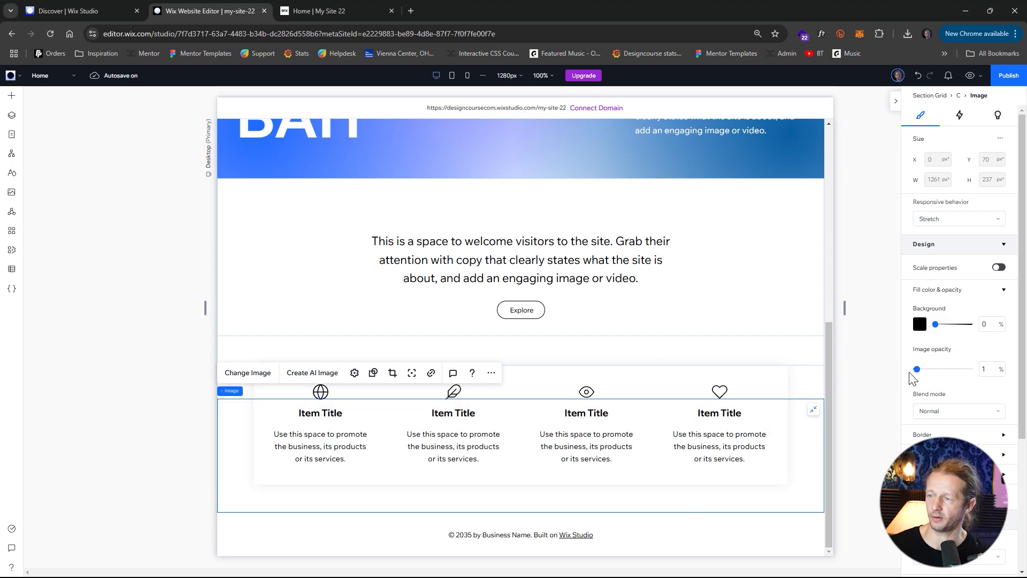
# Preview the site to check the welcome section and the four icon items, and return to editing.
pyautogui.click(859, 485)
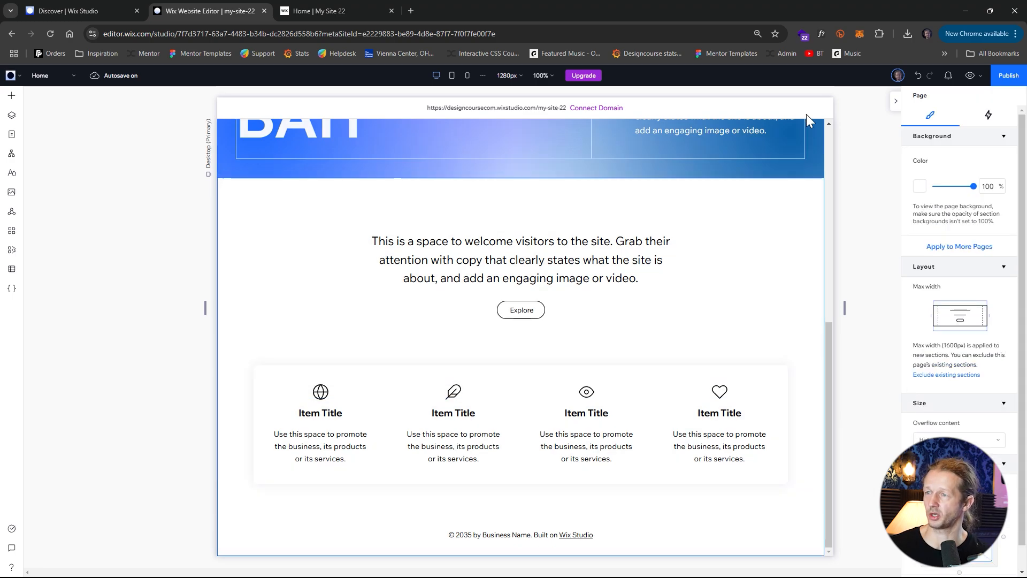
pyautogui.click(970, 76)
pyautogui.scroll(-1, 635, 275)
pyautogui.scroll(5, 580, 287)
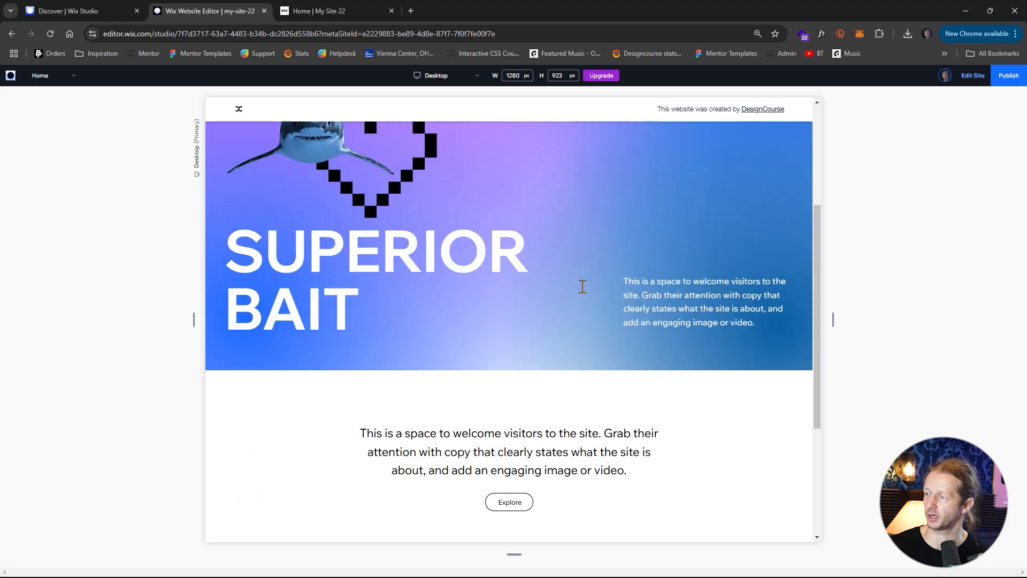
pyautogui.scroll(-5, 580, 291)
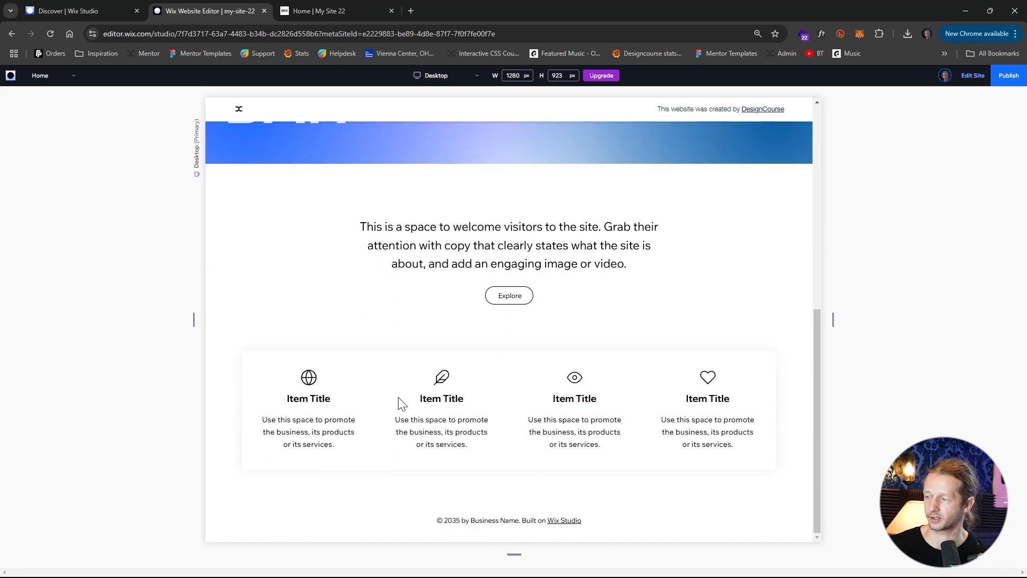
pyautogui.click(971, 83)
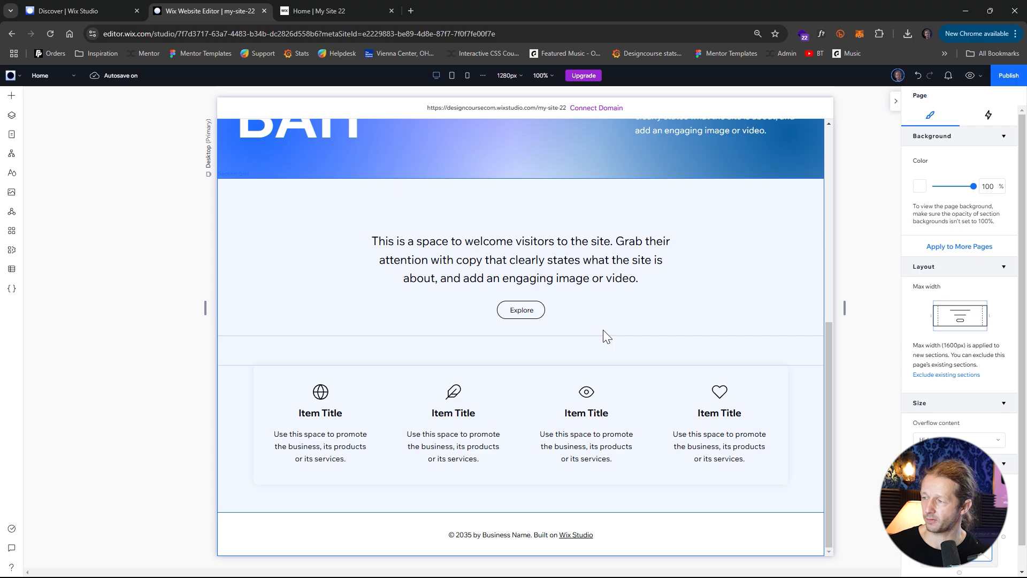
# Add a blank section directly above the footer and look through the available media elements.
pyautogui.moveTo(565, 513)
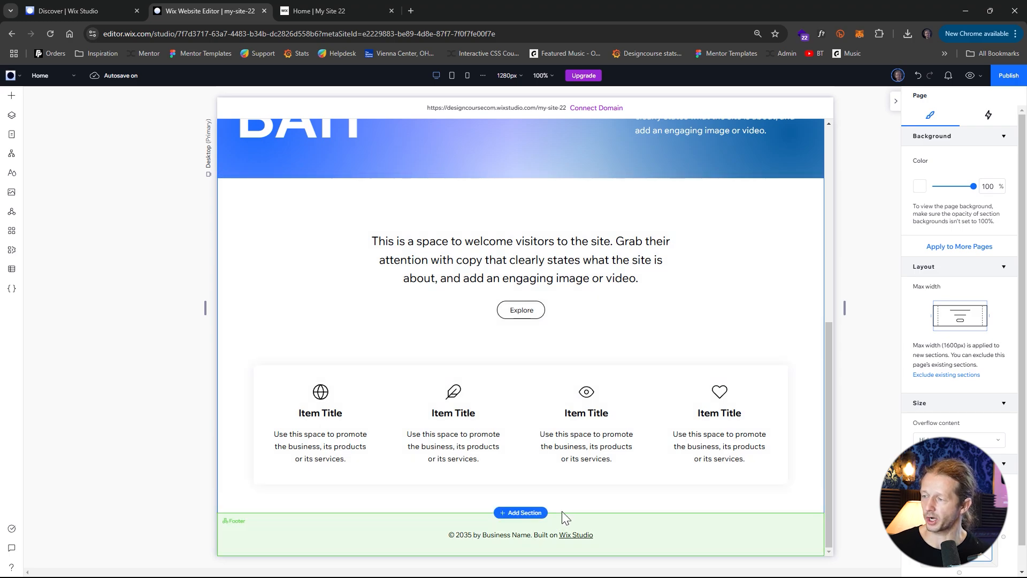
pyautogui.click(535, 513)
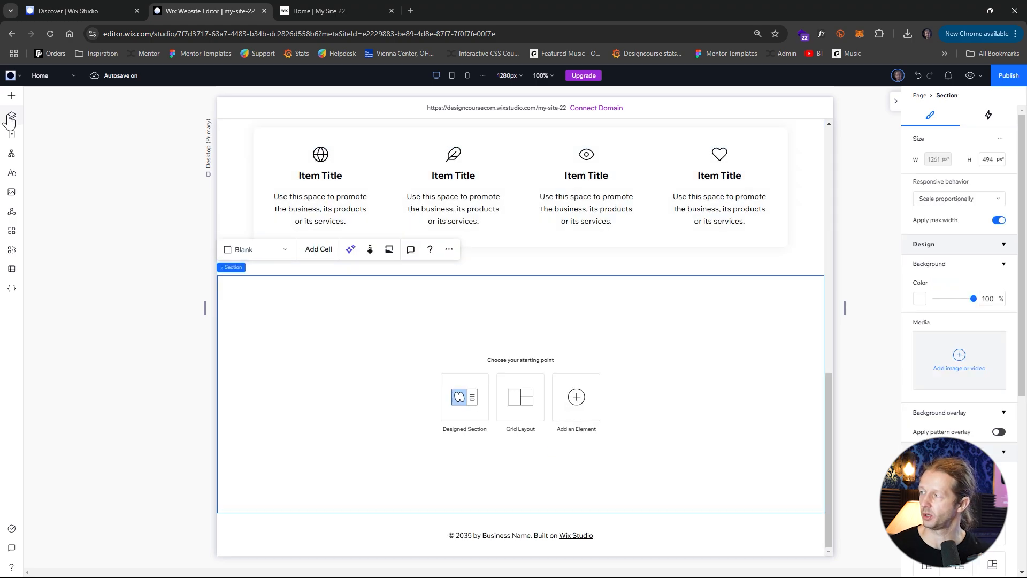
pyautogui.click(11, 96)
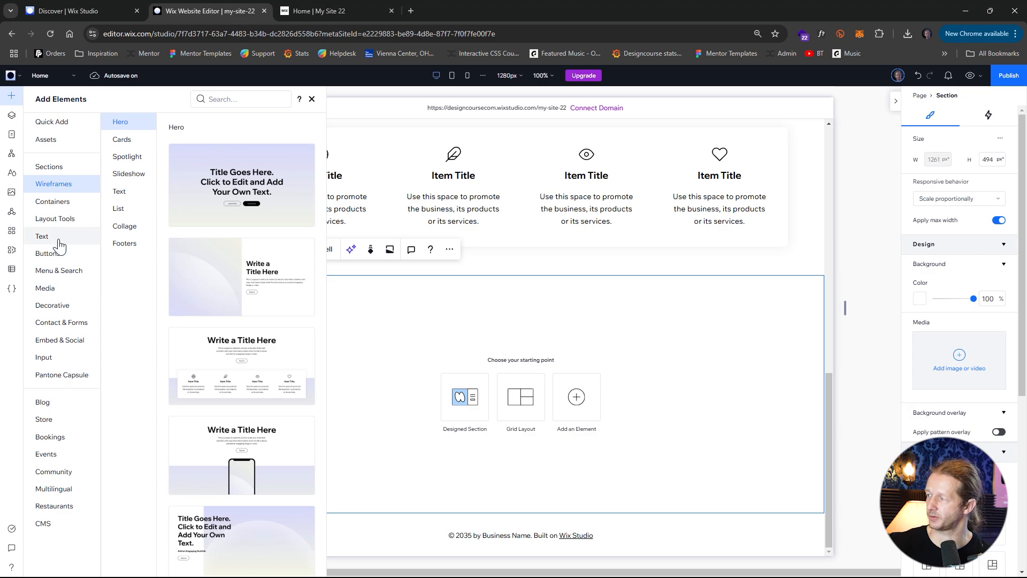
pyautogui.click(57, 291)
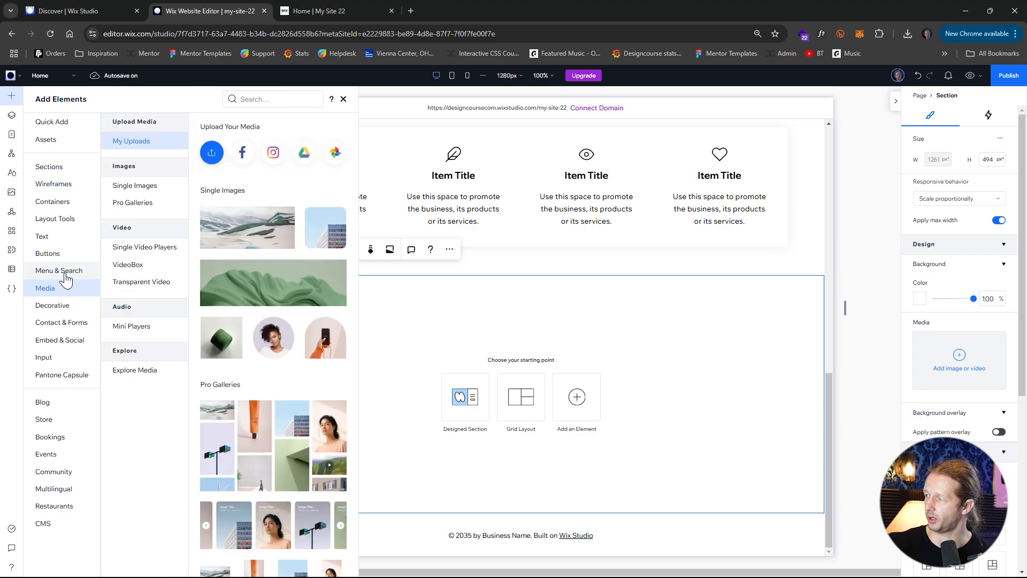
pyautogui.scroll(-10, 281, 332)
pyautogui.scroll(-15, 281, 331)
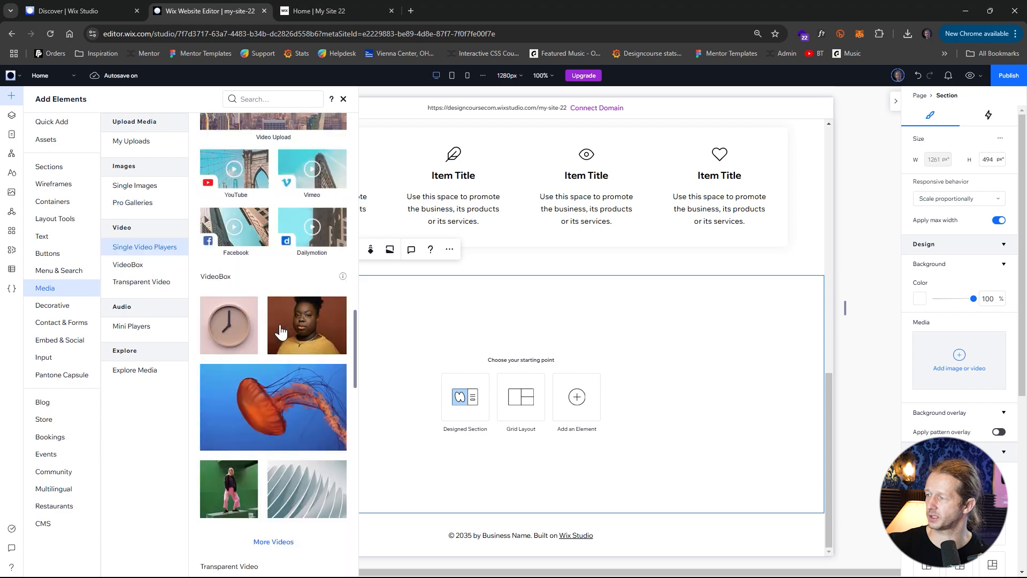
pyautogui.scroll(-7, 280, 331)
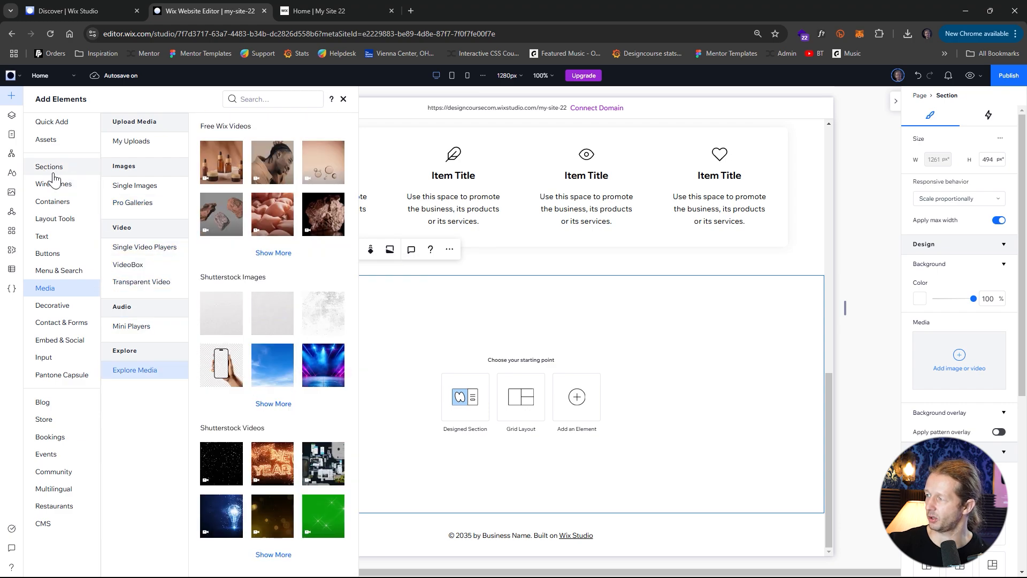
# Place a Text Mask element near the top of the new blank section.
pyautogui.click(48, 236)
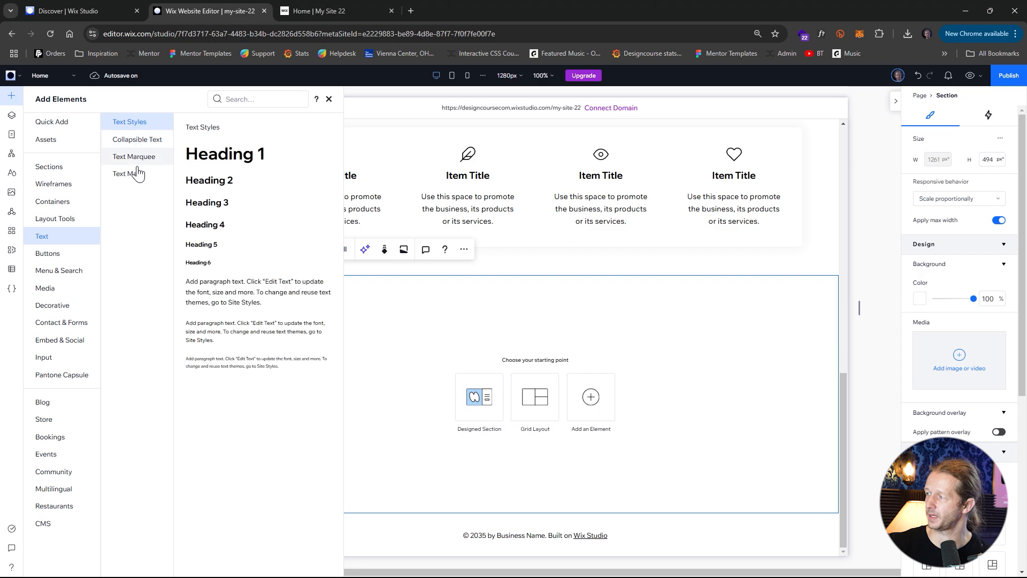
pyautogui.click(137, 172)
pyautogui.moveTo(256, 177); pyautogui.dragTo(410, 431)
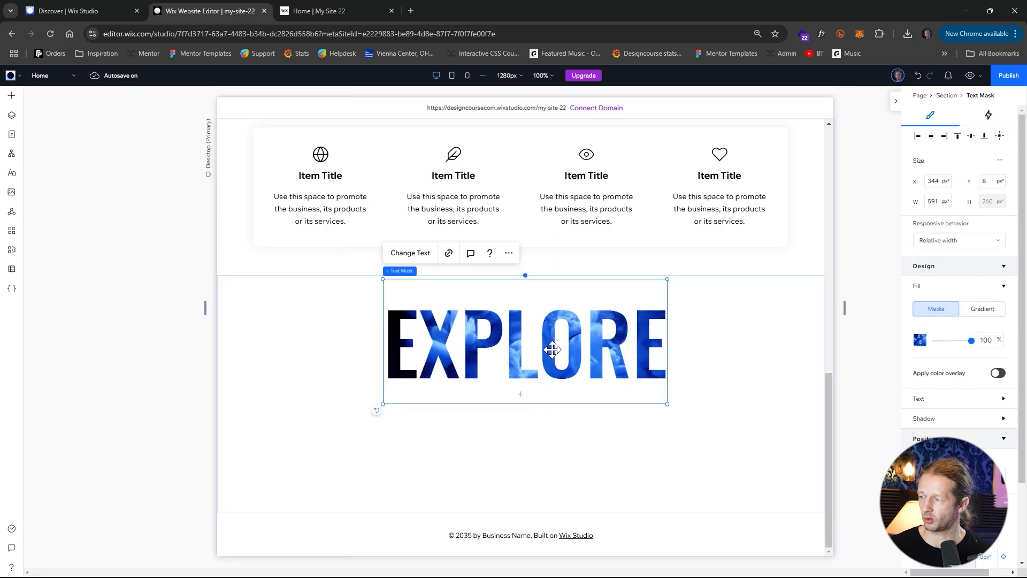
# Search the Wix media for "ocean" and fill the text mask with the "Fish in the Ocean" video.
pyautogui.click(921, 341)
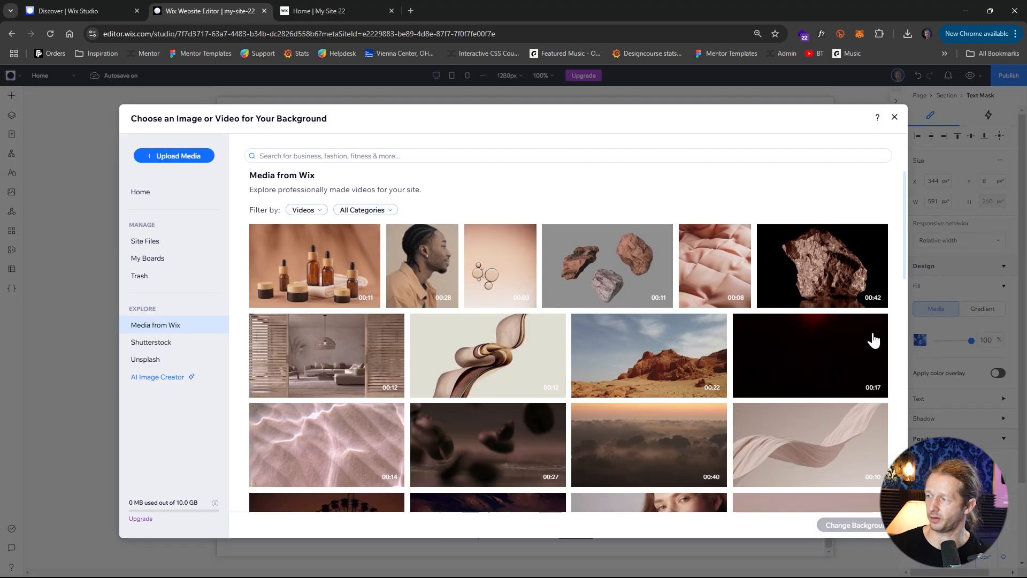
pyautogui.click(328, 156)
pyautogui.write('ocean')
pyautogui.press('Return')
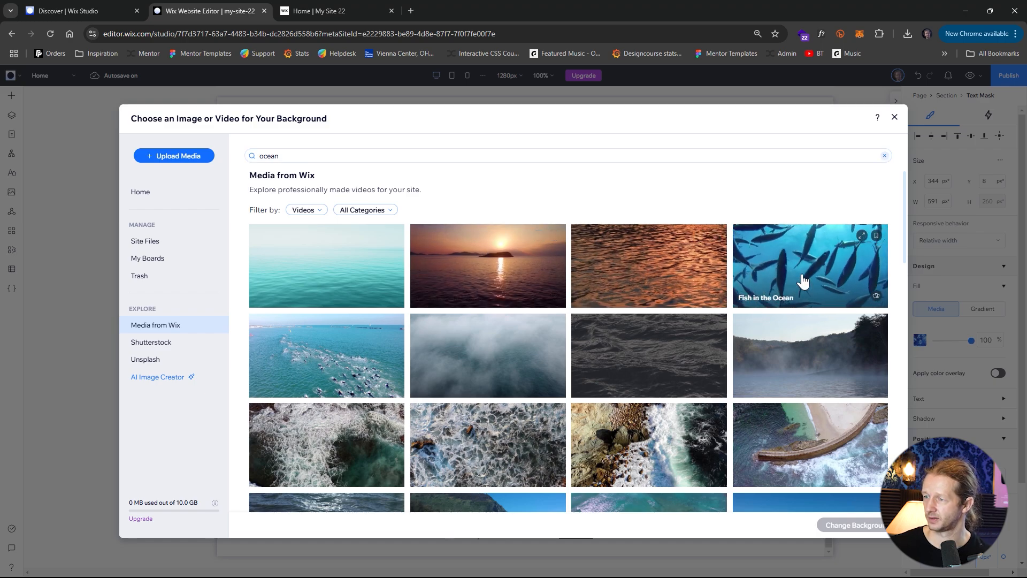
pyautogui.click(819, 277)
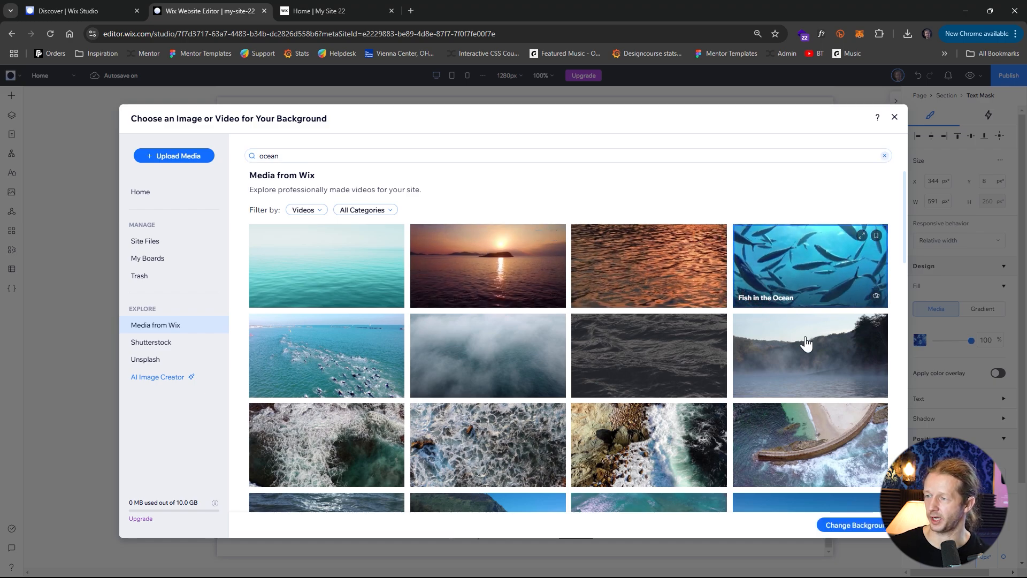
pyautogui.click(805, 526)
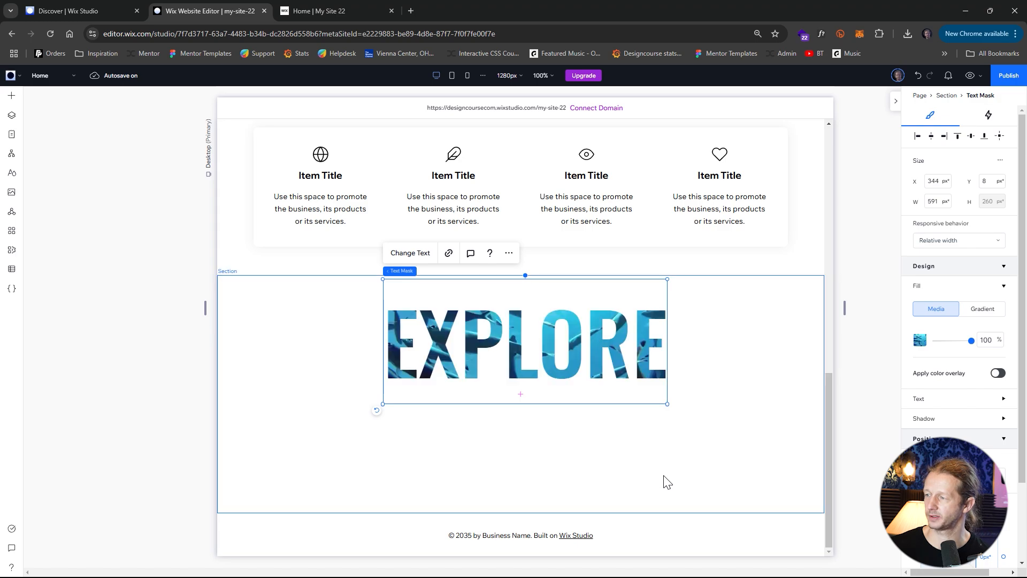
# Change the text mask's wording to "SUPERIOR BAIT".
pyautogui.doubleClick(583, 347)
pyautogui.doubleClick(746, 344)
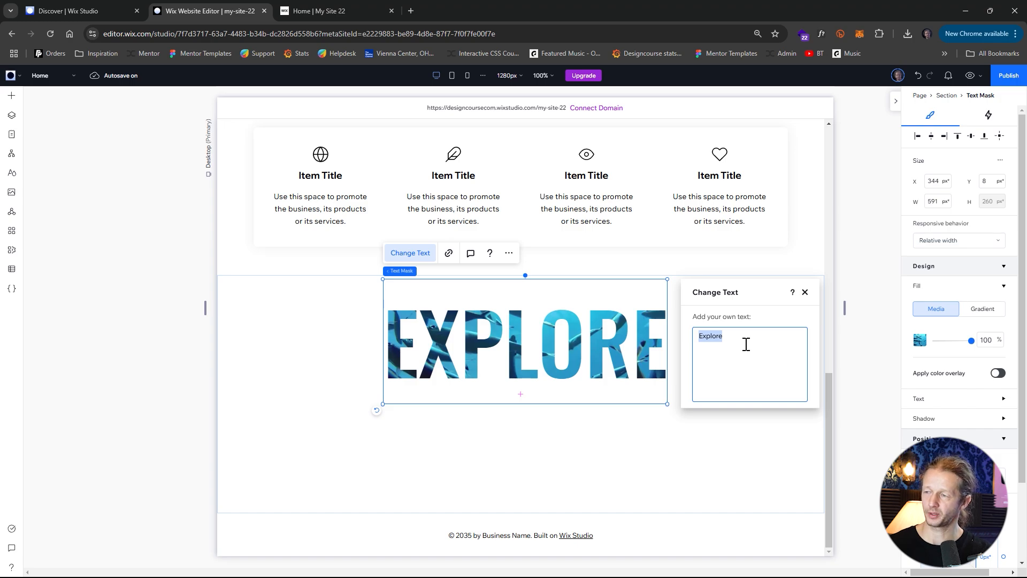
pyautogui.write('SUPERIOR BAIT')
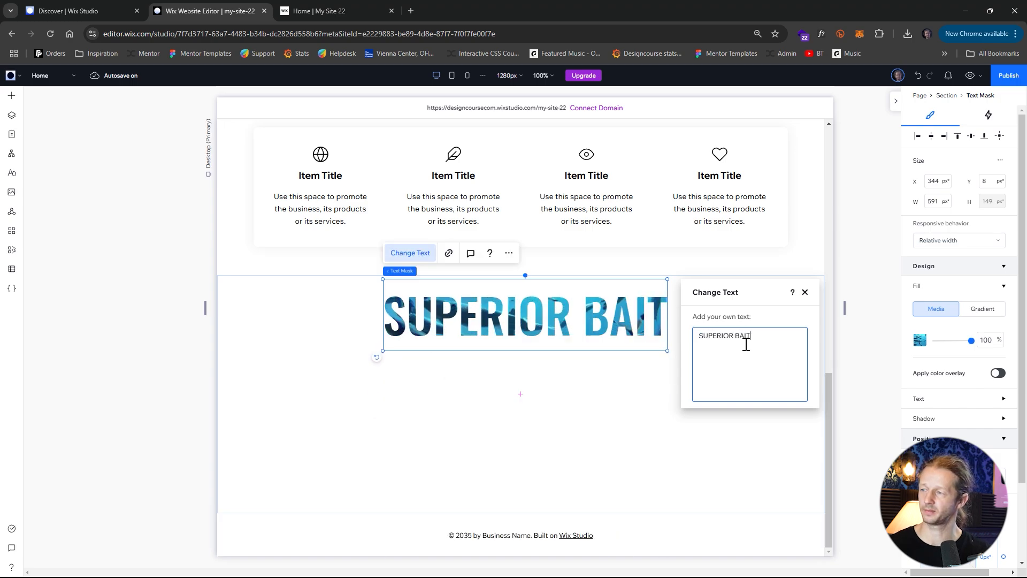
pyautogui.click(628, 403)
# Enlarge the SUPERIOR BAIT text mask to about 796 px wide around its centre.
pyautogui.click(564, 298)
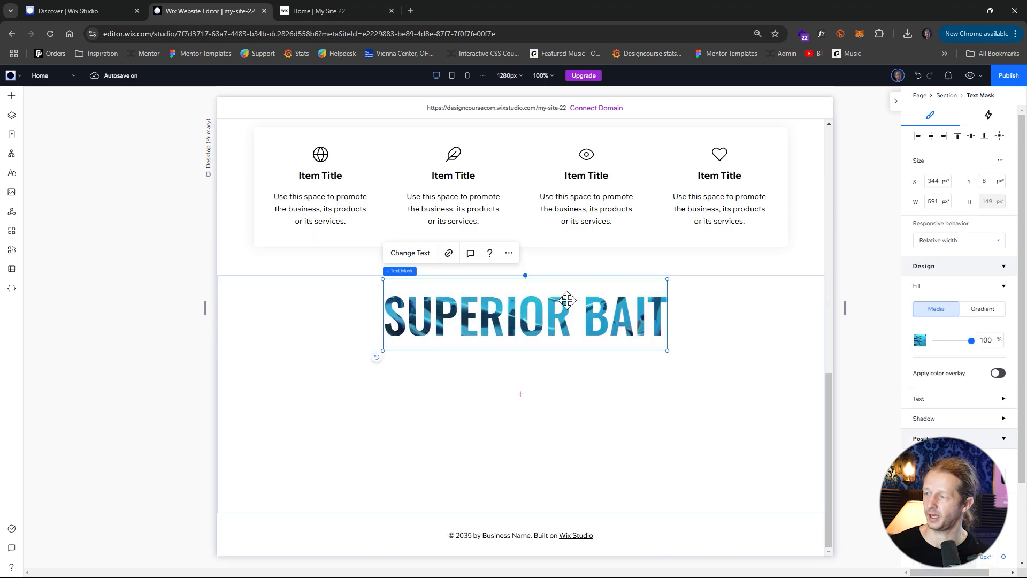
pyautogui.moveTo(667, 351); pyautogui.dragTo(717, 363)
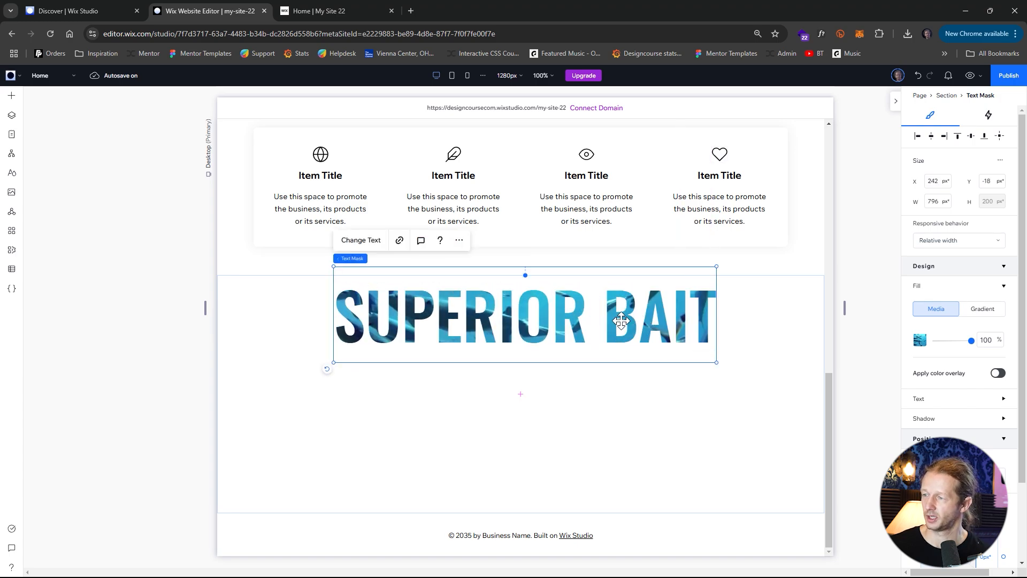
pyautogui.click(749, 334)
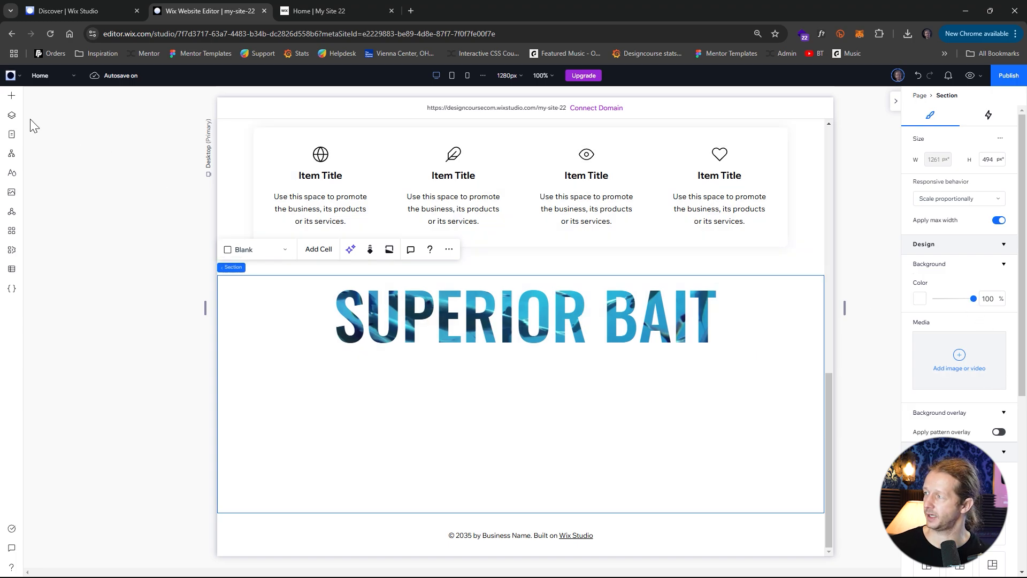
# Increase the top margin of the SUPERIOR BAIT text mask to move it down within its section.
pyautogui.click(11, 116)
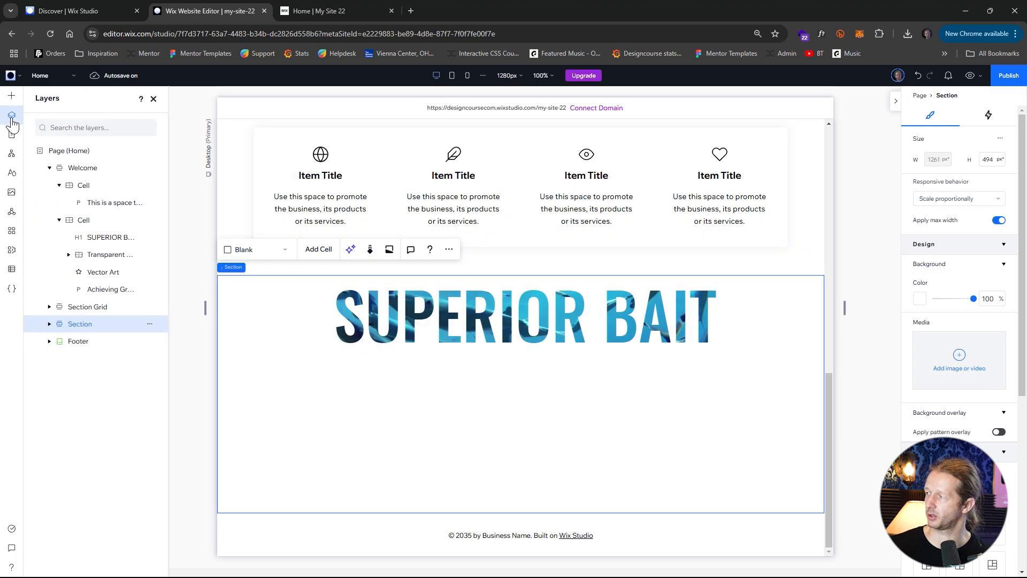
pyautogui.click(50, 324)
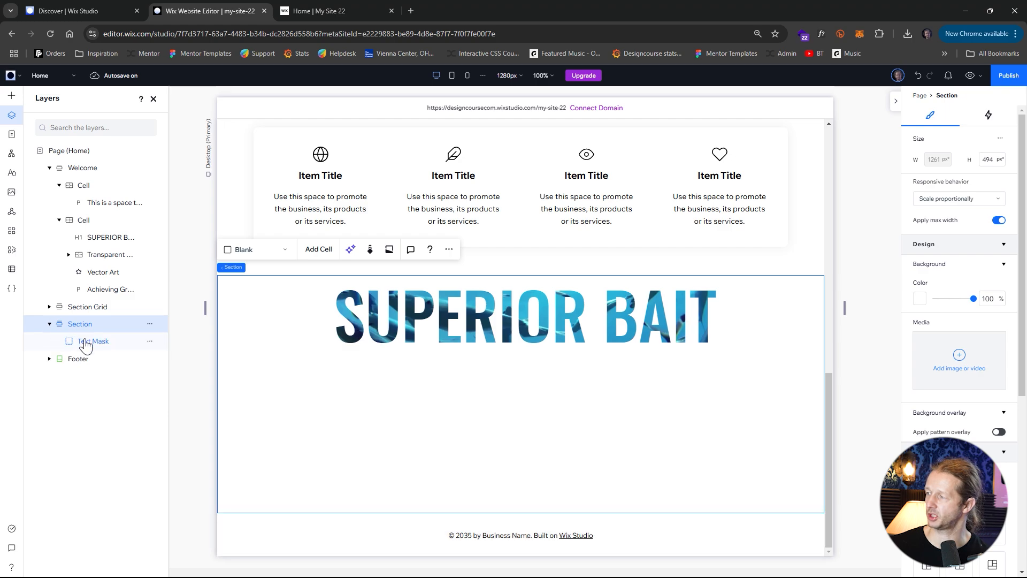
pyautogui.click(88, 343)
pyautogui.click(80, 325)
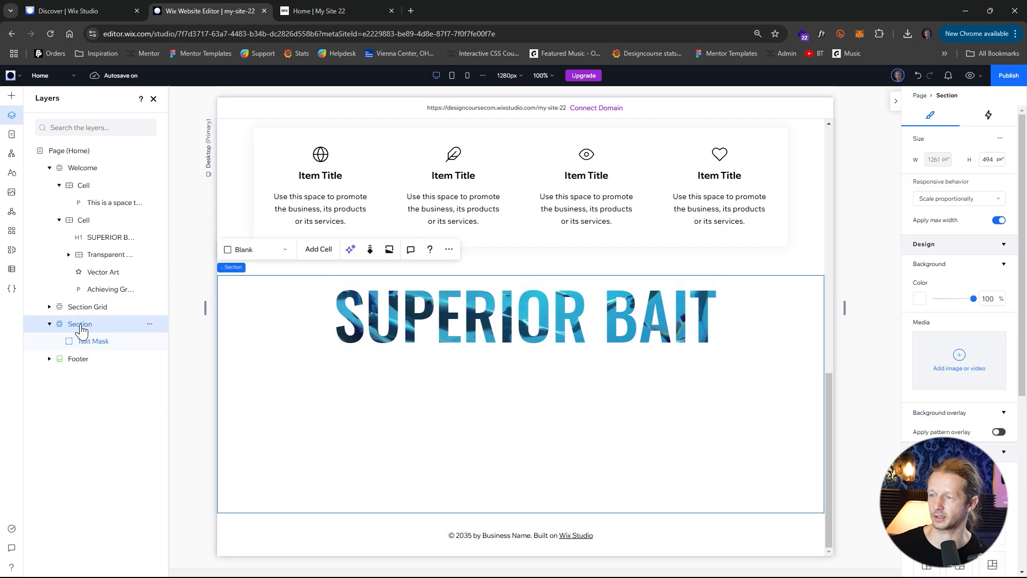
pyautogui.scroll(-5, 988, 324)
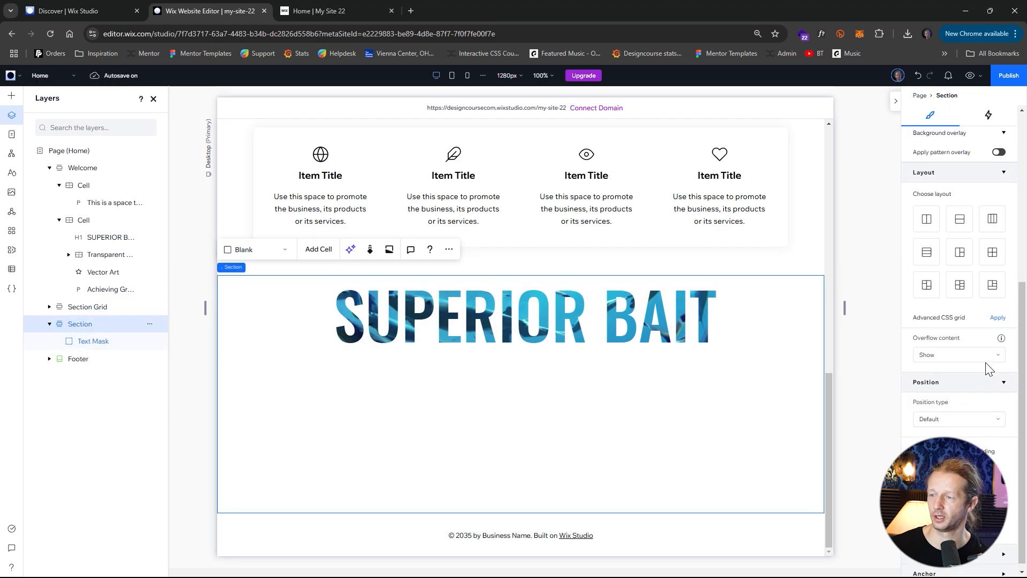
pyautogui.click(467, 328)
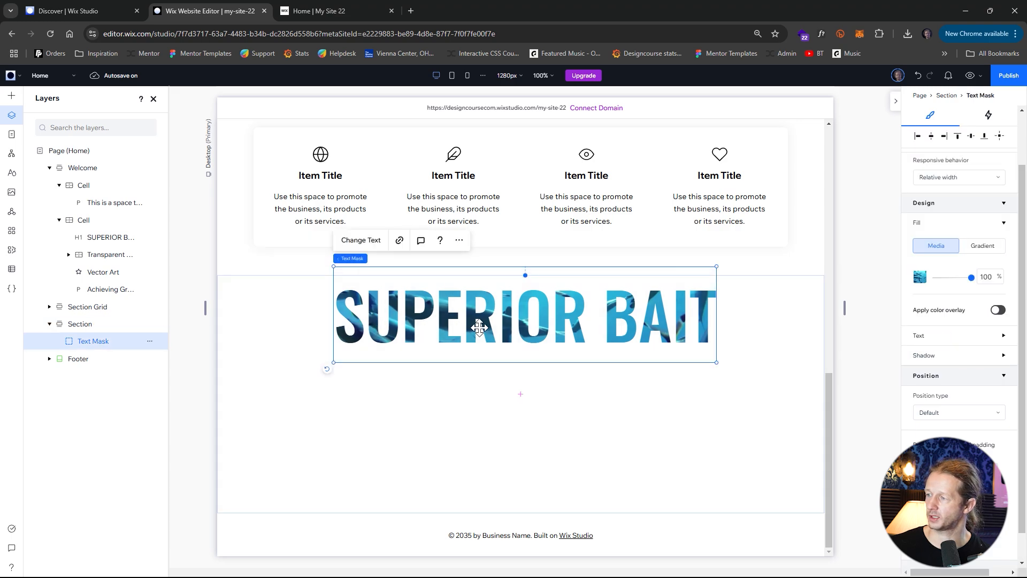
pyautogui.scroll(-1, 941, 396)
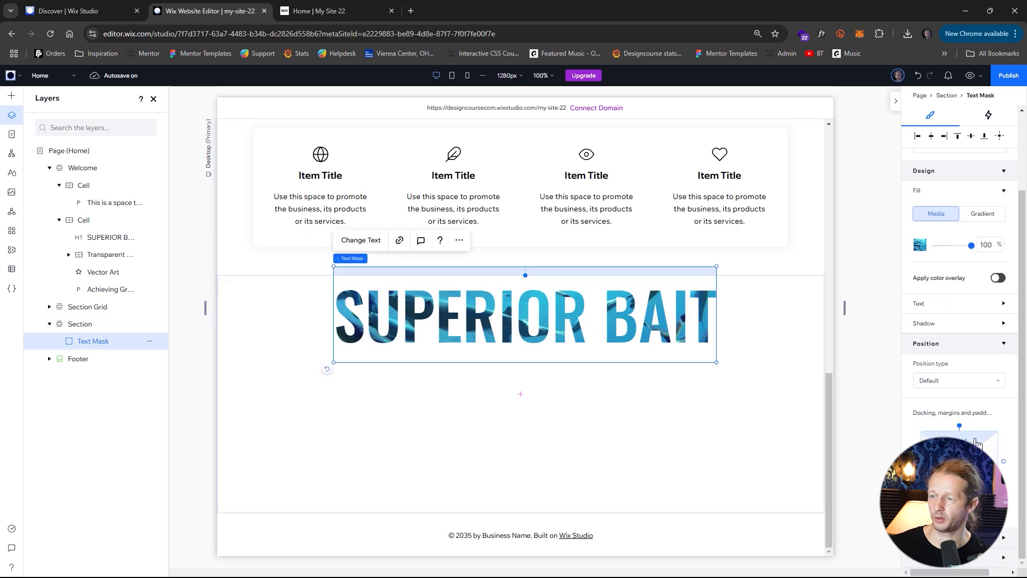
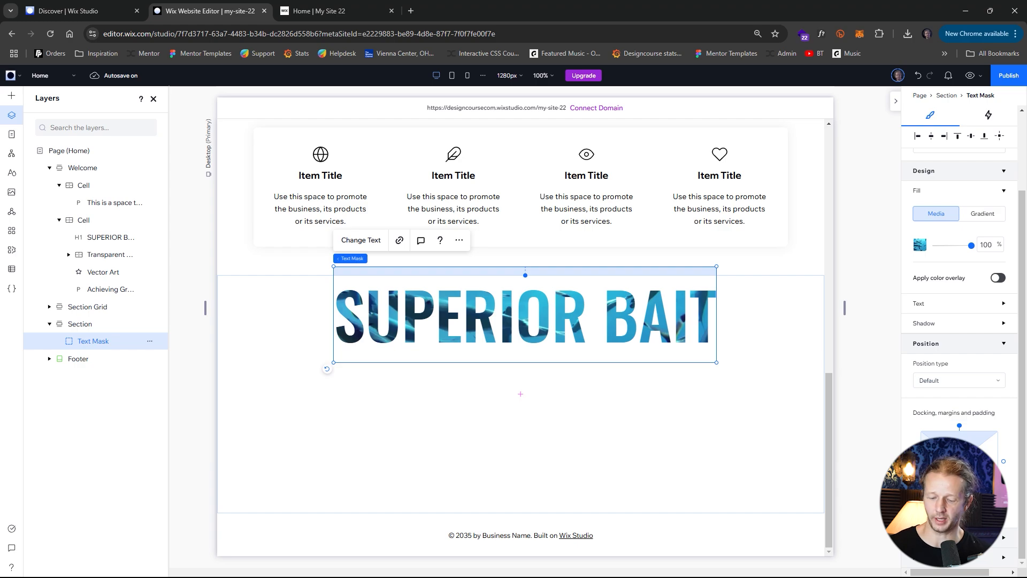
pyautogui.press('Return')
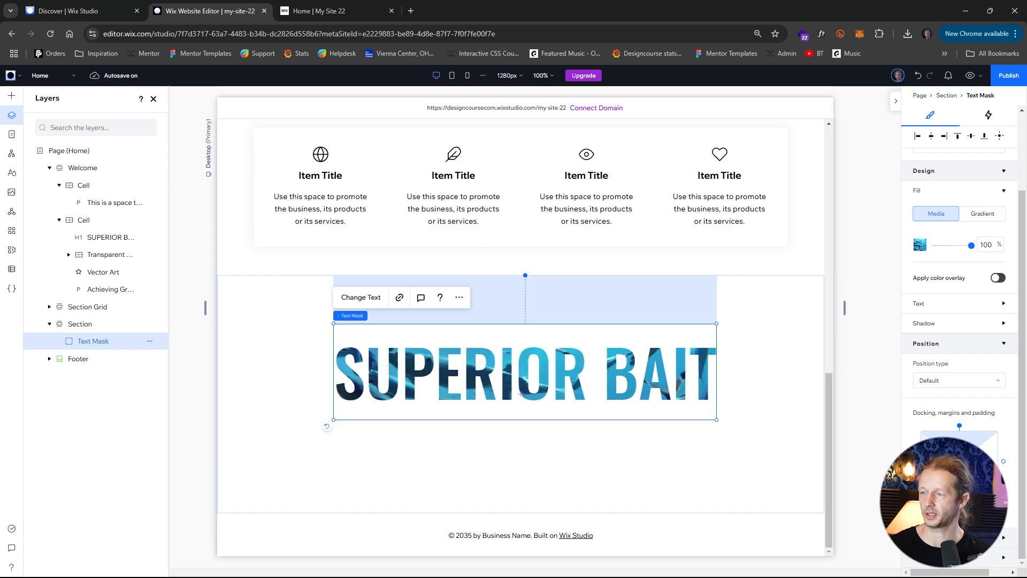
pyautogui.click(859, 434)
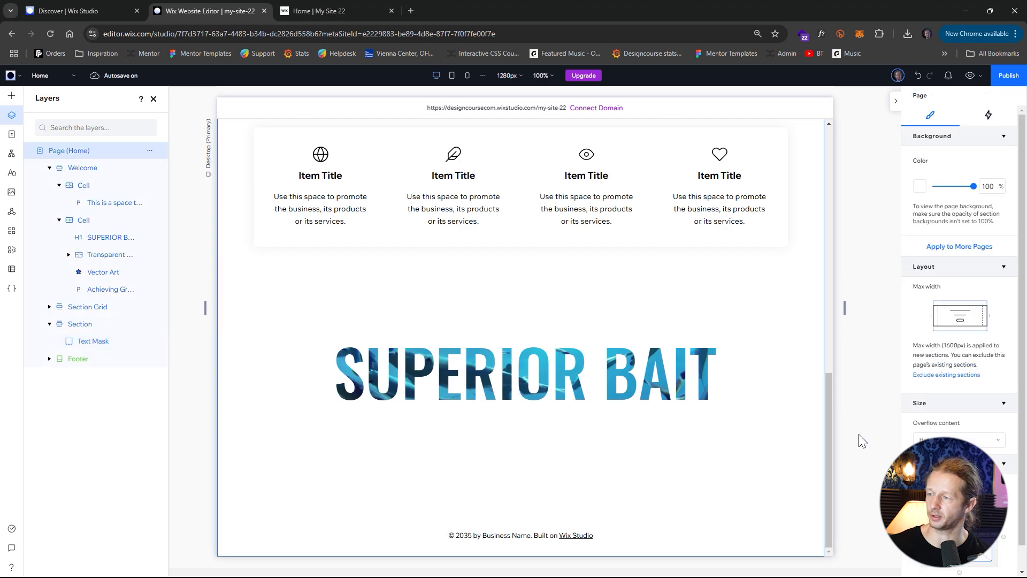
# Preview the site from the hero down to the video-filled SUPERIOR BAIT text and return to editing.
pyautogui.click(489, 373)
pyautogui.click(570, 373)
pyautogui.click(757, 387)
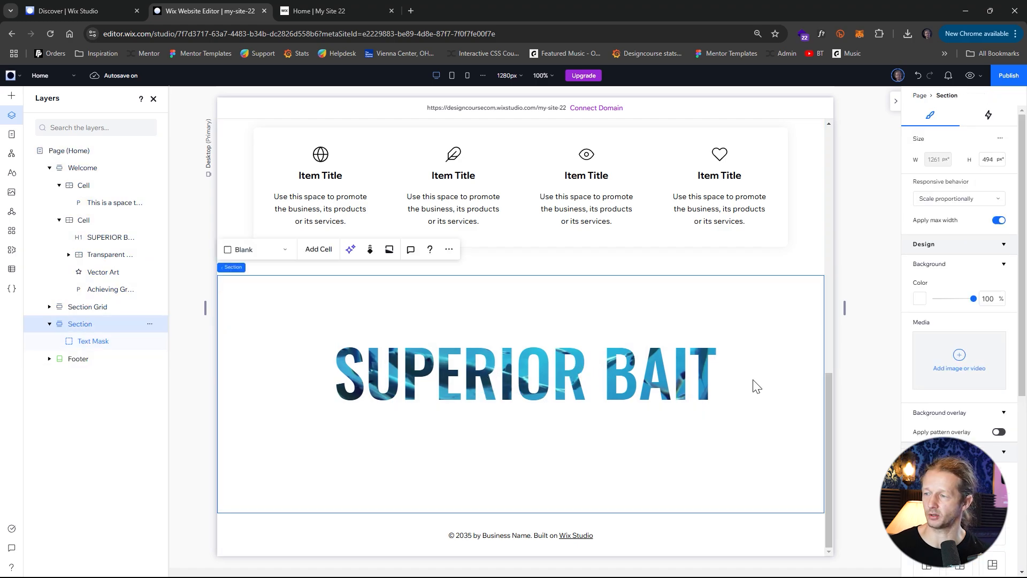
pyautogui.scroll(-5, 959, 321)
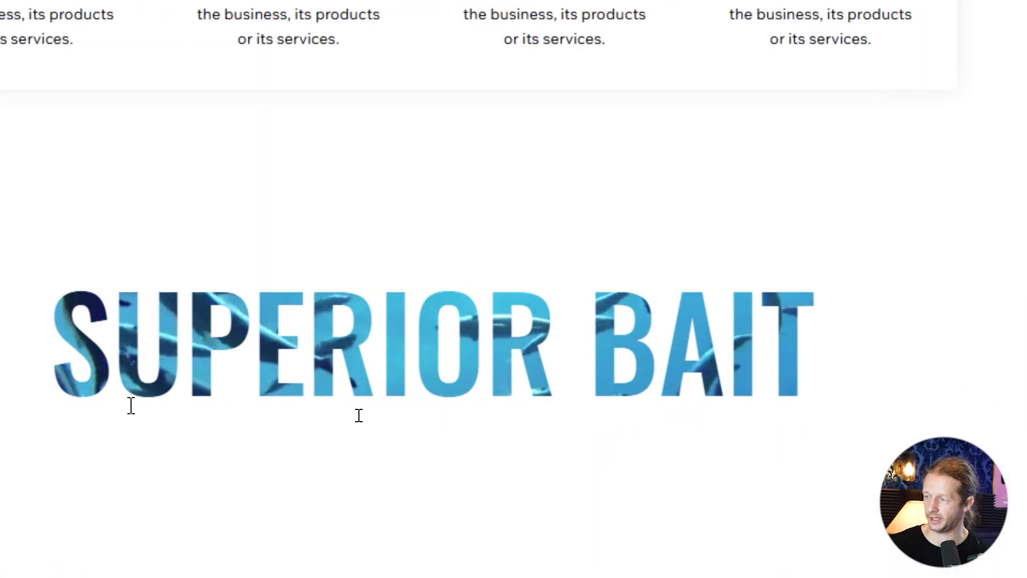
pyautogui.scroll(5, 483, 403)
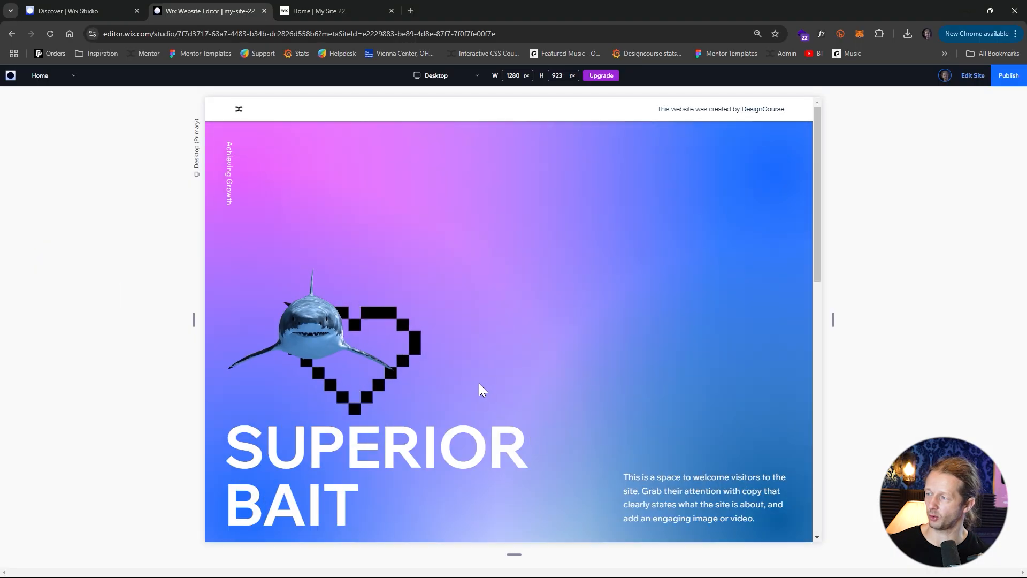
pyautogui.scroll(-10, 479, 383)
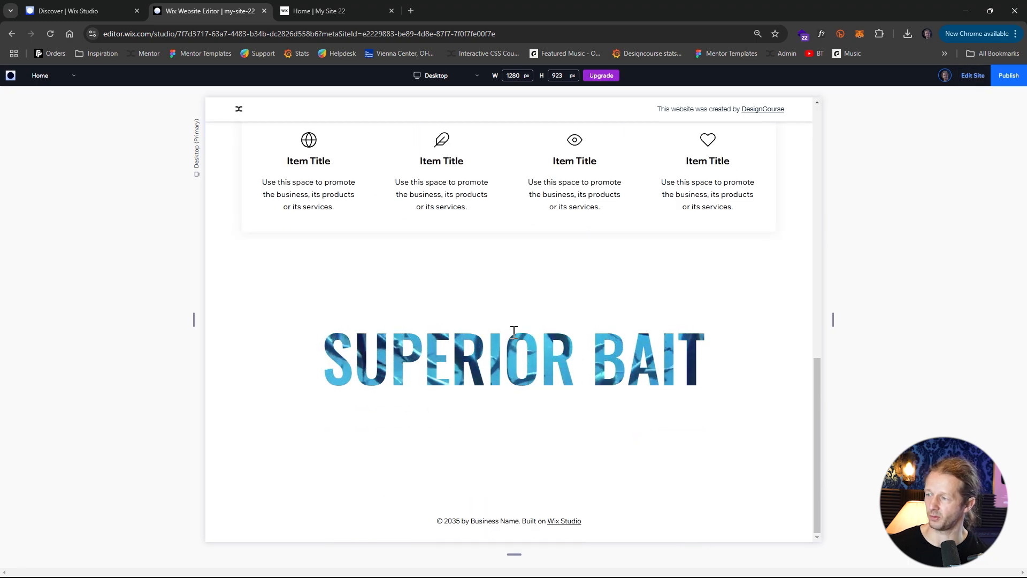
pyautogui.click(972, 76)
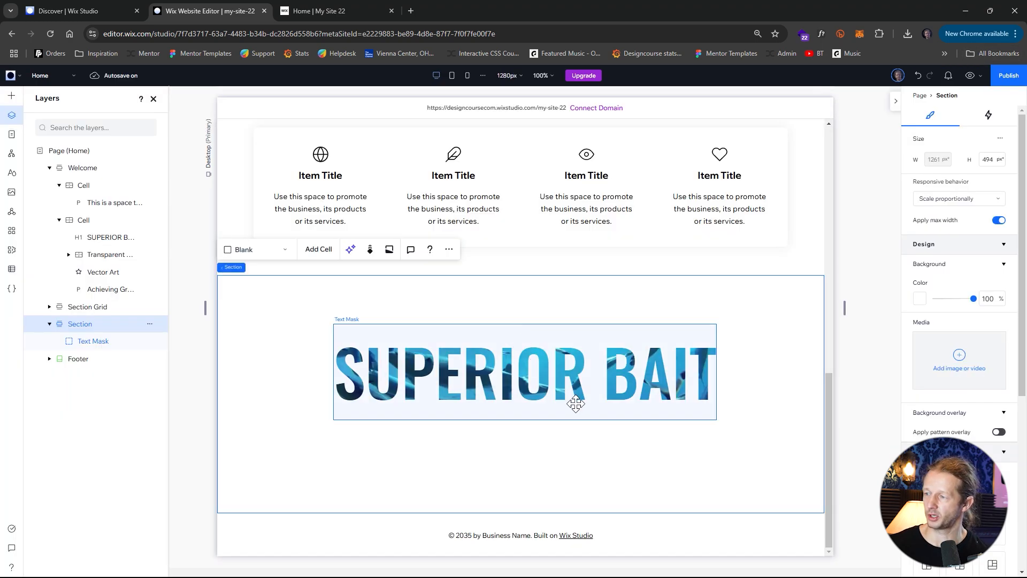
# Add a section below the SUPERIOR BAIT text mask using the designed Products layout with two image columns and an orange Our Products column.
pyautogui.click(524, 513)
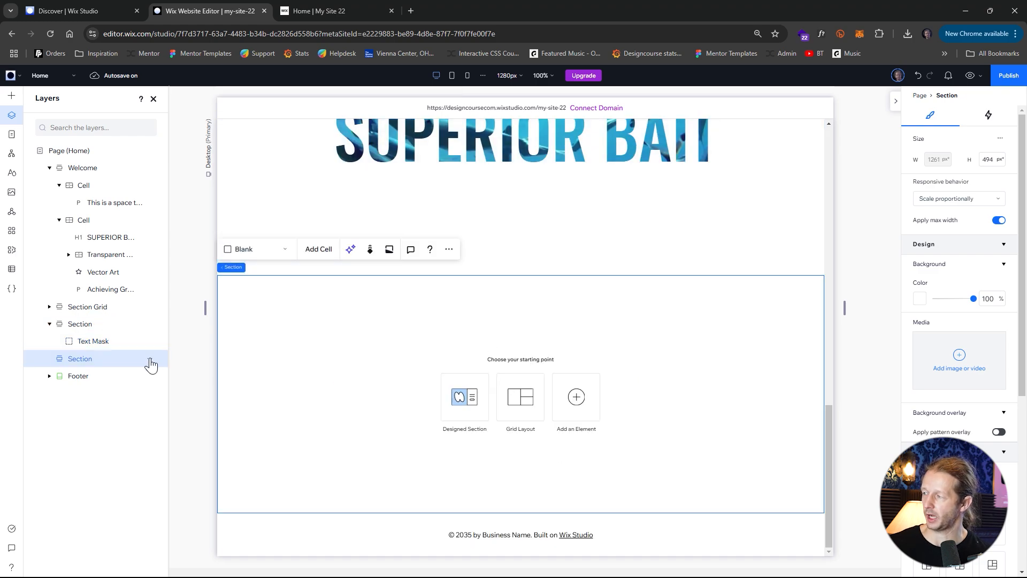
pyautogui.click(465, 405)
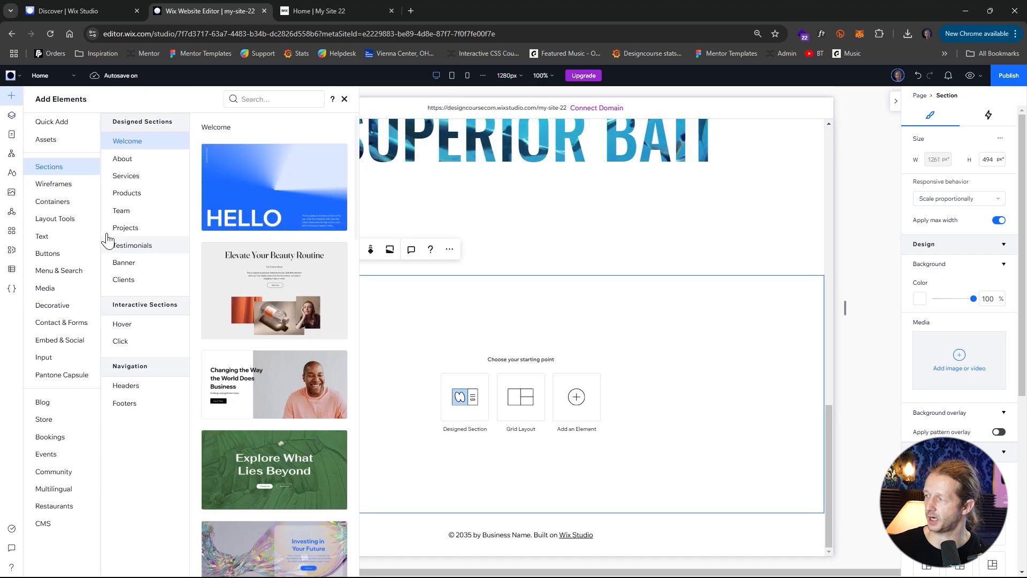
pyautogui.click(122, 158)
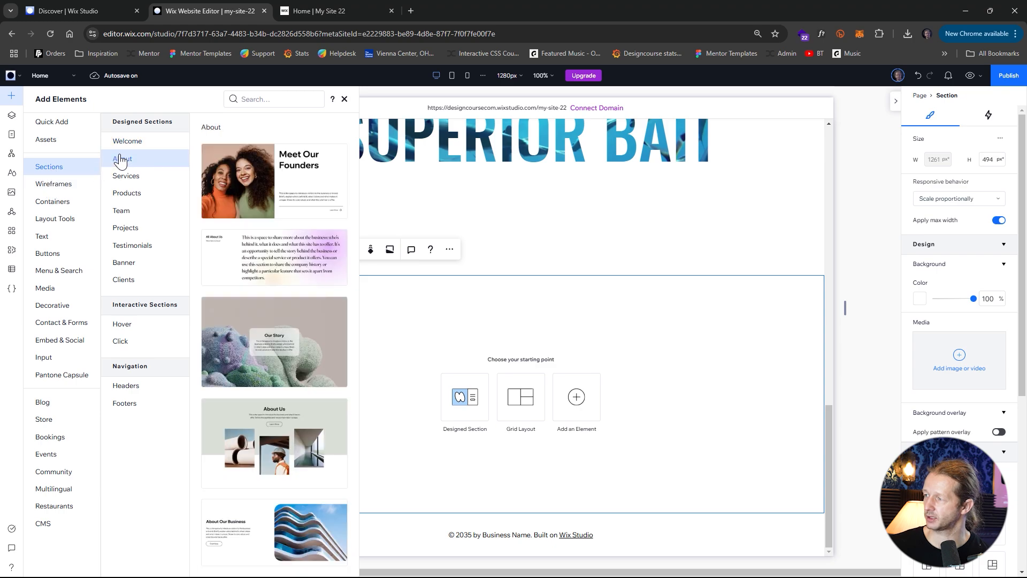
pyautogui.click(138, 178)
pyautogui.click(134, 162)
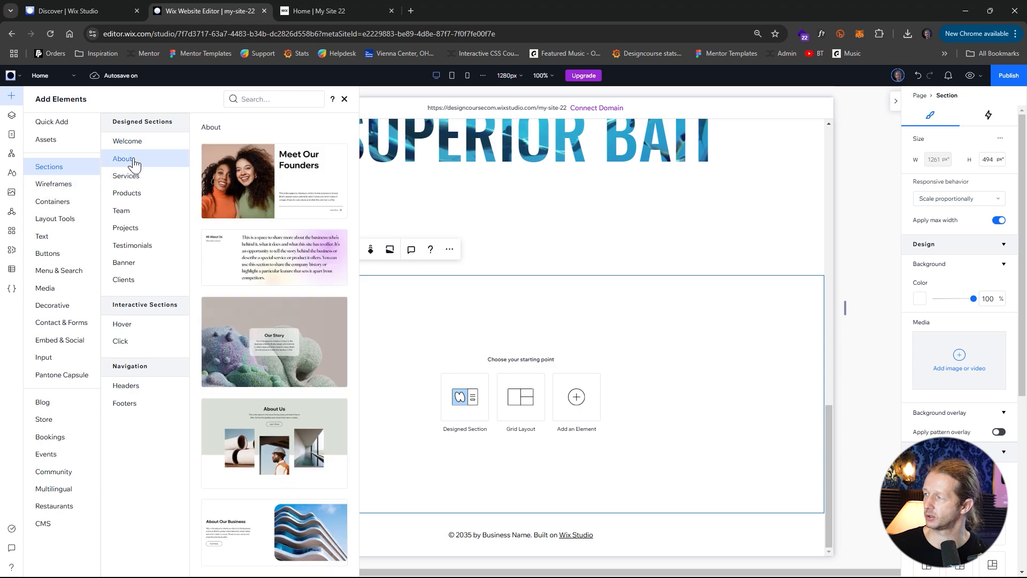
pyautogui.click(133, 176)
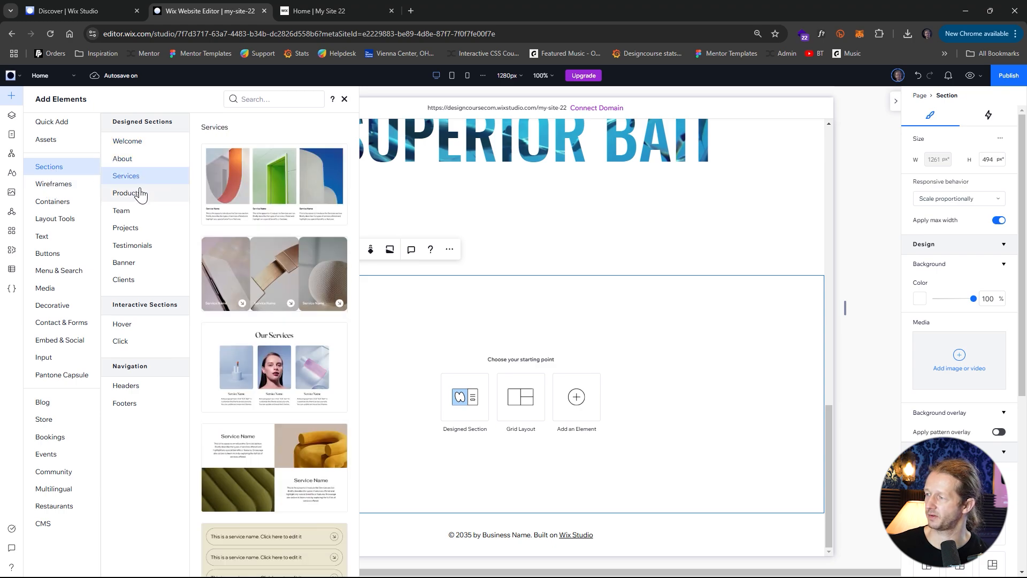
pyautogui.click(141, 194)
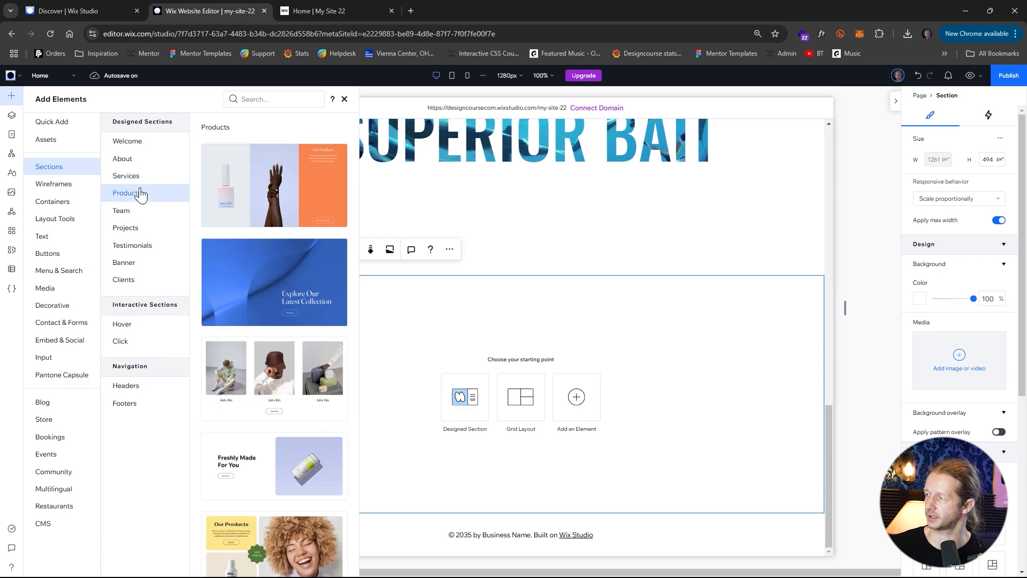
pyautogui.moveTo(274, 193); pyautogui.dragTo(561, 393)
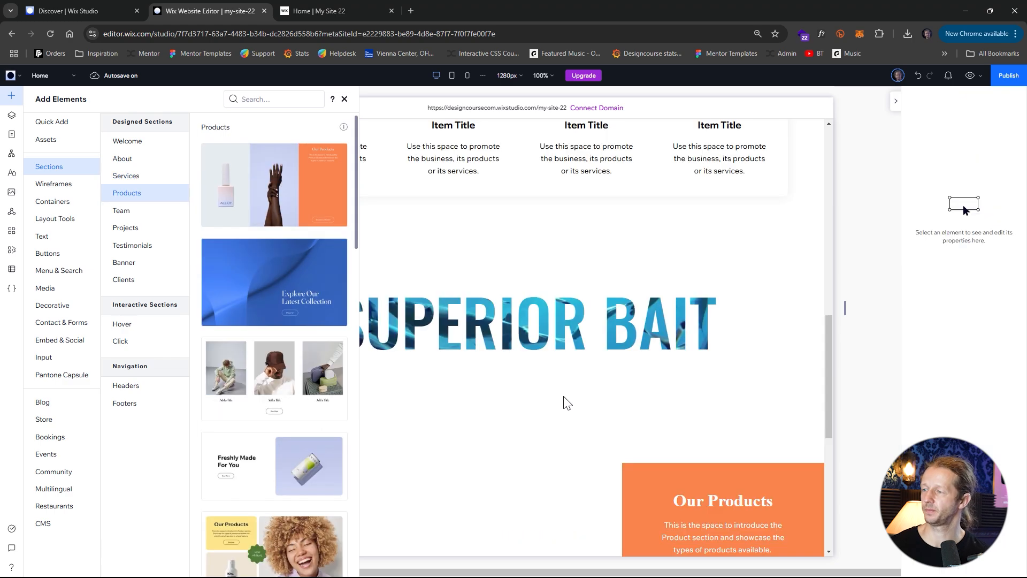
pyautogui.scroll(-7, 689, 406)
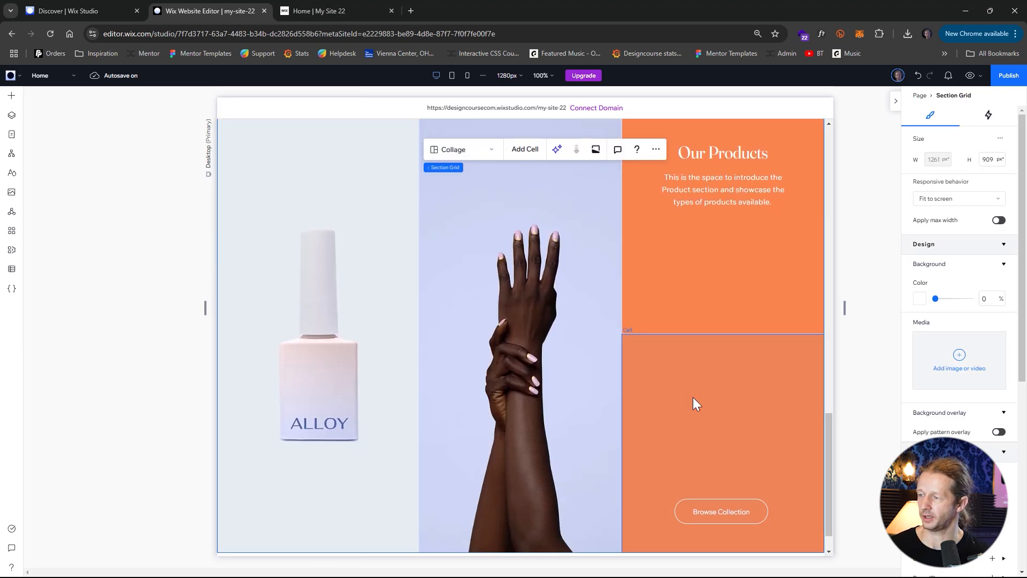
# Select the Products section in the layer list and view its responsive behavior options.
pyautogui.click(12, 115)
pyautogui.click(91, 356)
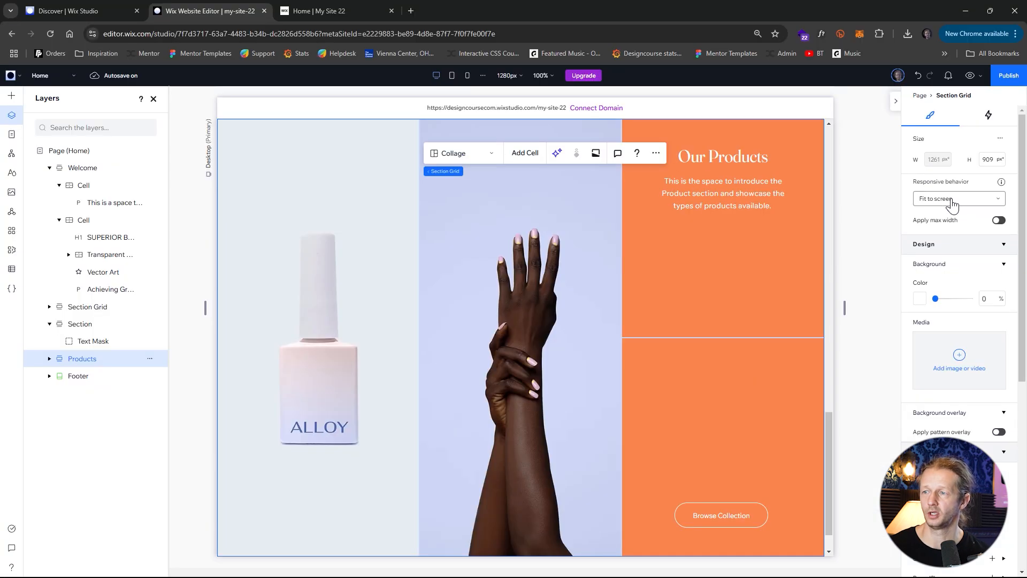
pyautogui.click(903, 209)
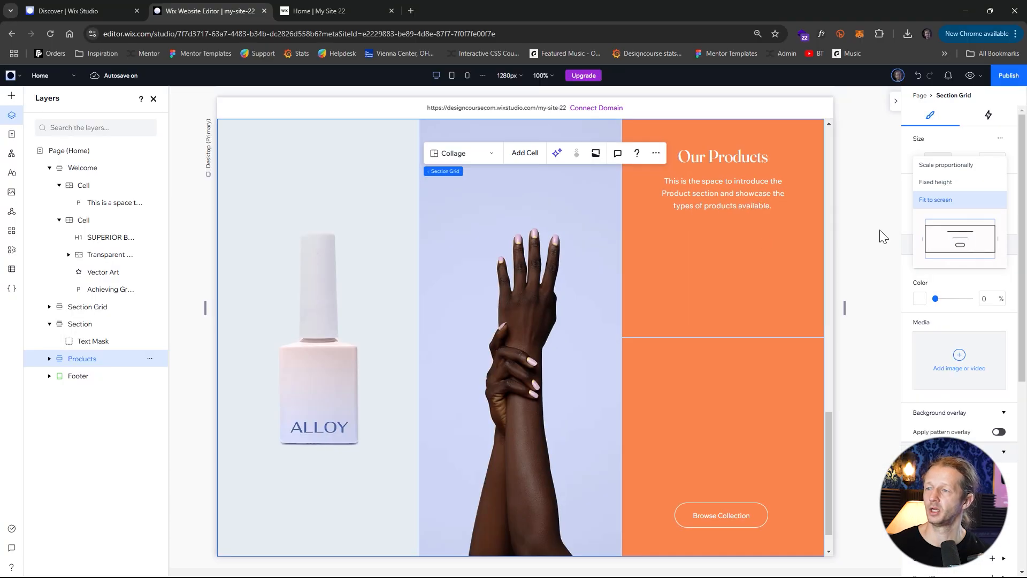
pyautogui.click(887, 235)
# Replace the nail polish bottle image in the Products section with the Wix media image Fish Swimming, found by searching for "fish".
pyautogui.click(370, 262)
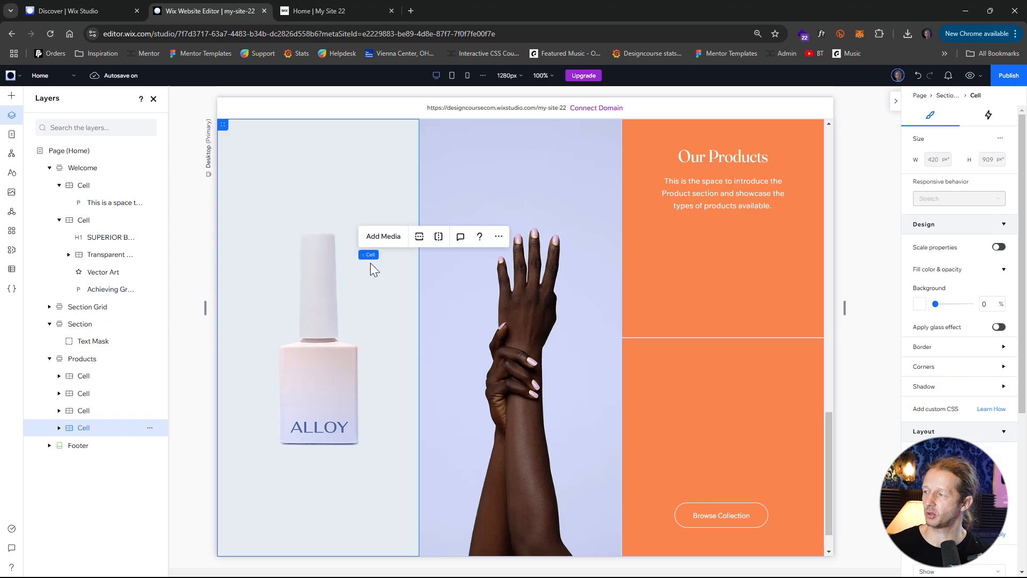
pyautogui.click(290, 219)
pyautogui.click(311, 246)
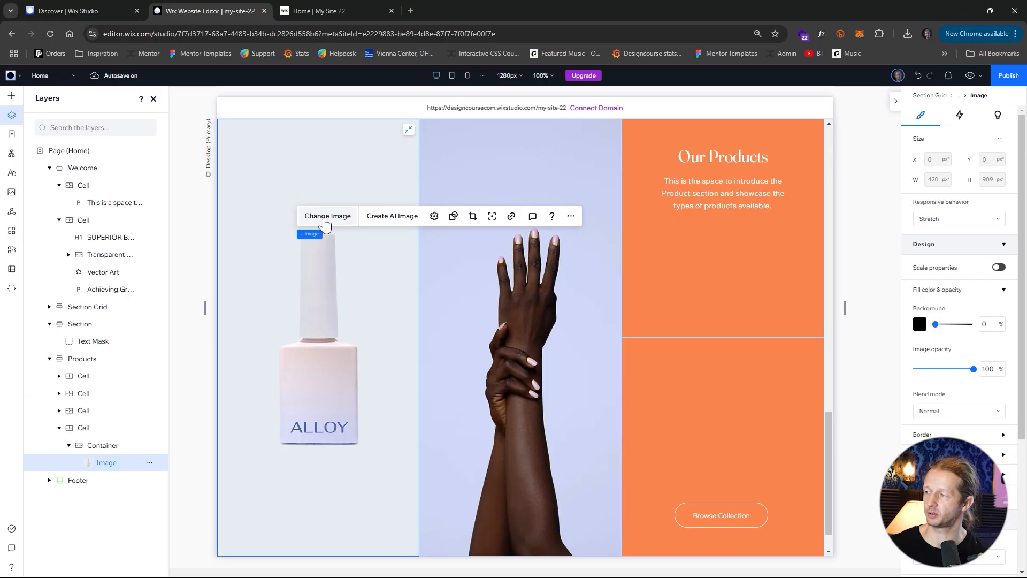
pyautogui.click(328, 216)
pyautogui.click(363, 156)
pyautogui.write('fish')
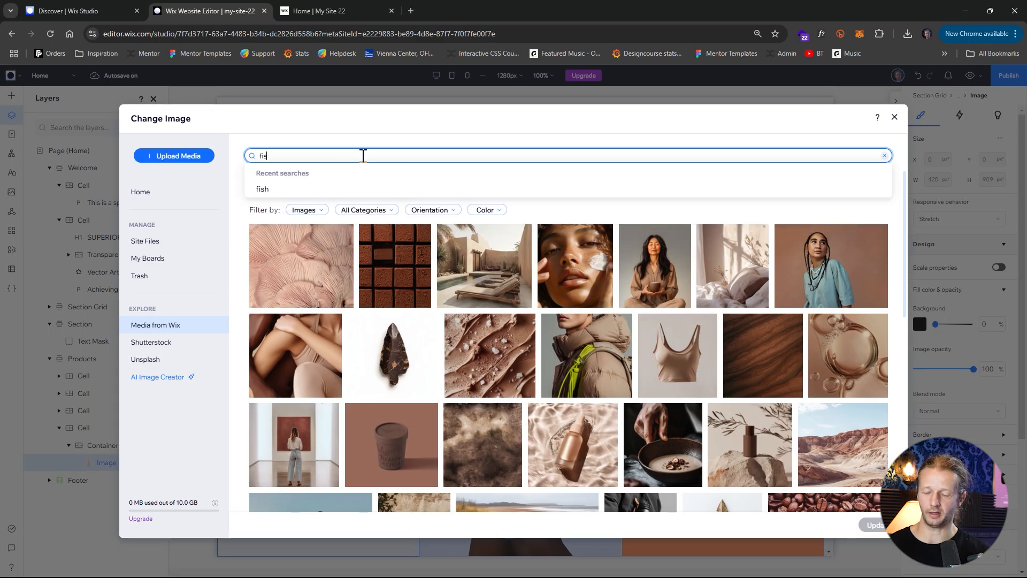
pyautogui.press('Return')
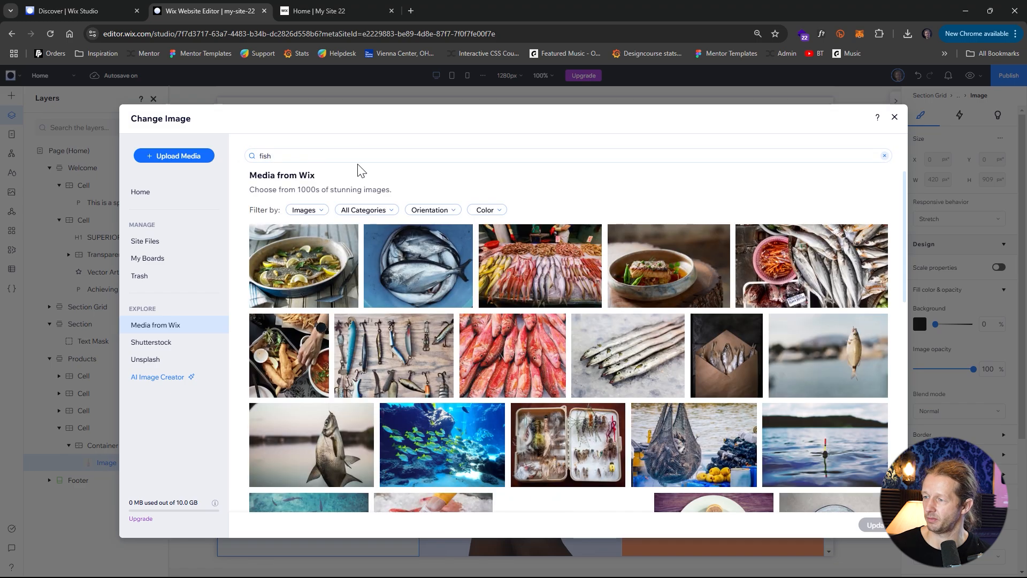
pyautogui.scroll(-6, 580, 303)
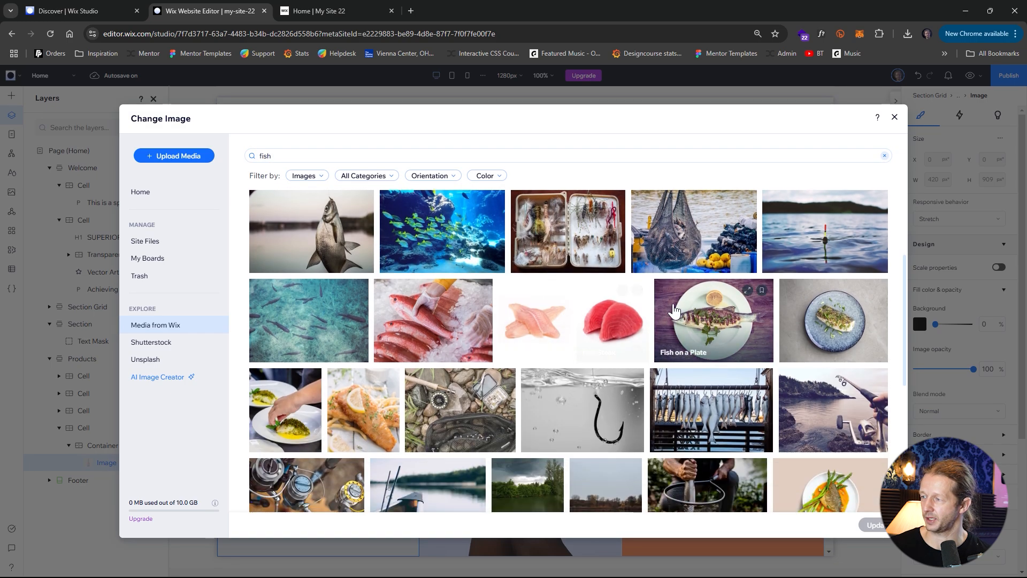
pyautogui.scroll(2, 325, 330)
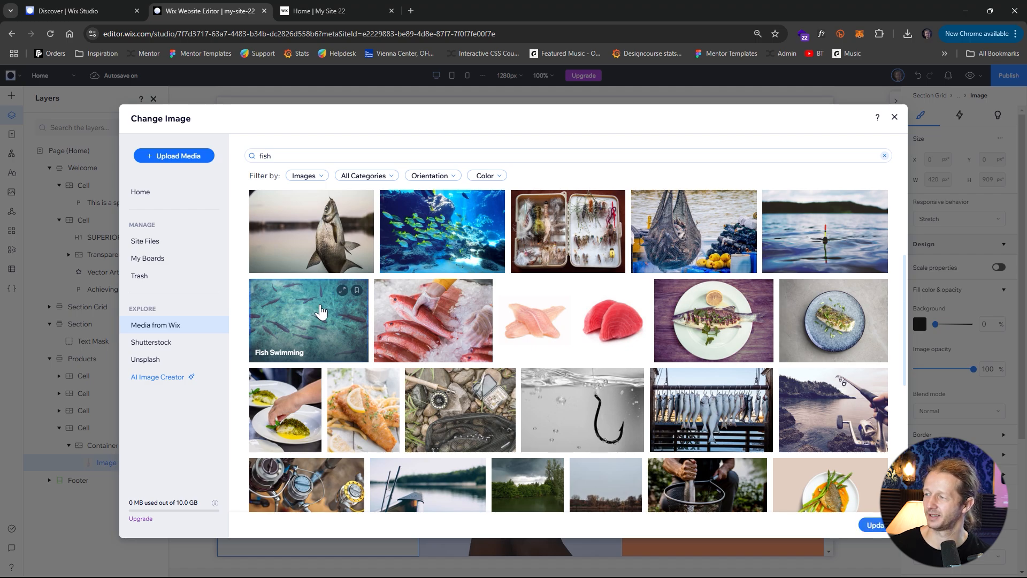
pyautogui.click(309, 320)
pyautogui.click(873, 525)
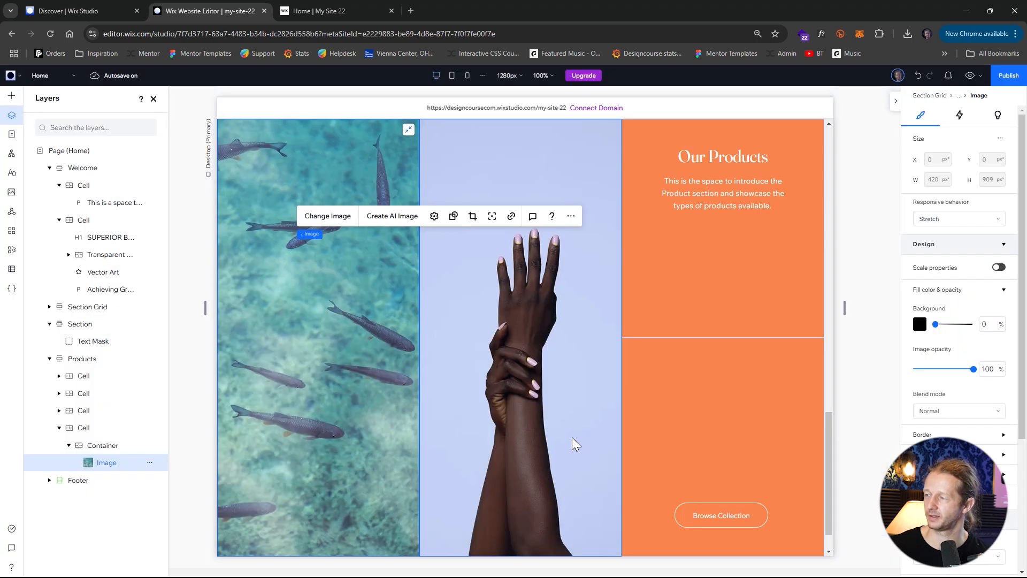
# Replace the raised hands image in the Products section with the Wix media image Paddling in the Ocean, found by searching for "ocean".
pyautogui.click(538, 346)
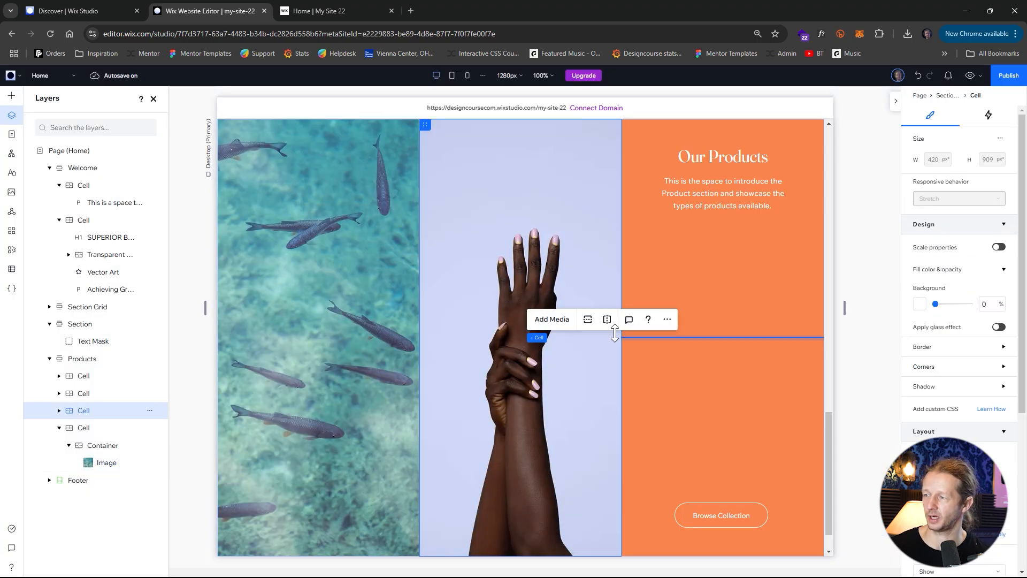
pyautogui.click(486, 281)
pyautogui.click(490, 256)
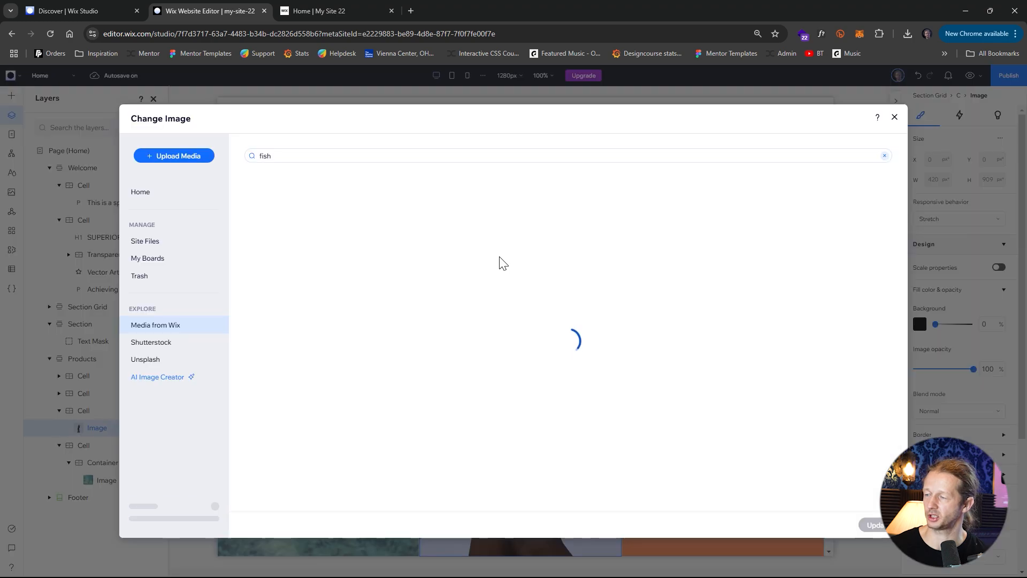
pyautogui.click(317, 156)
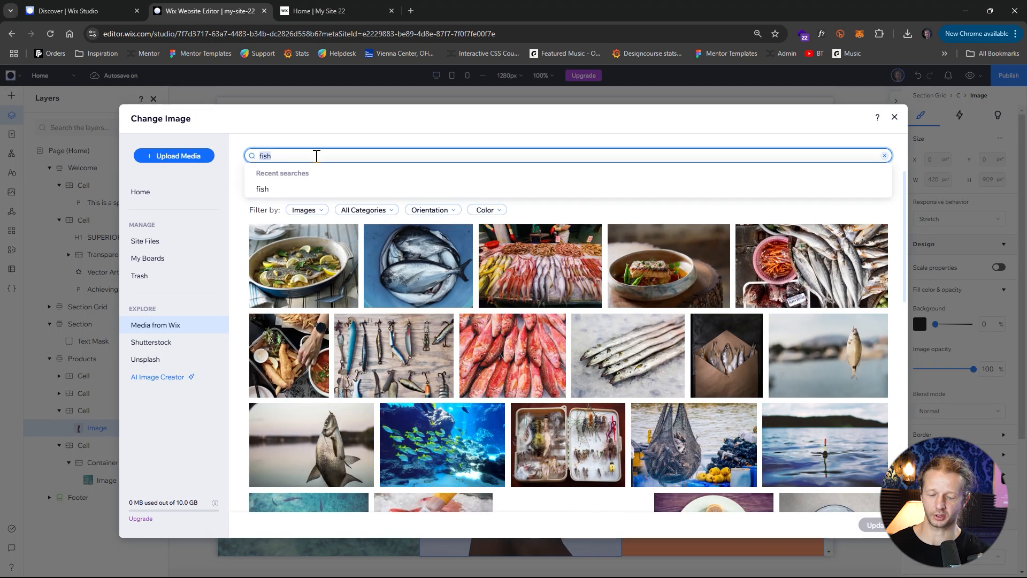
pyautogui.press('Return')
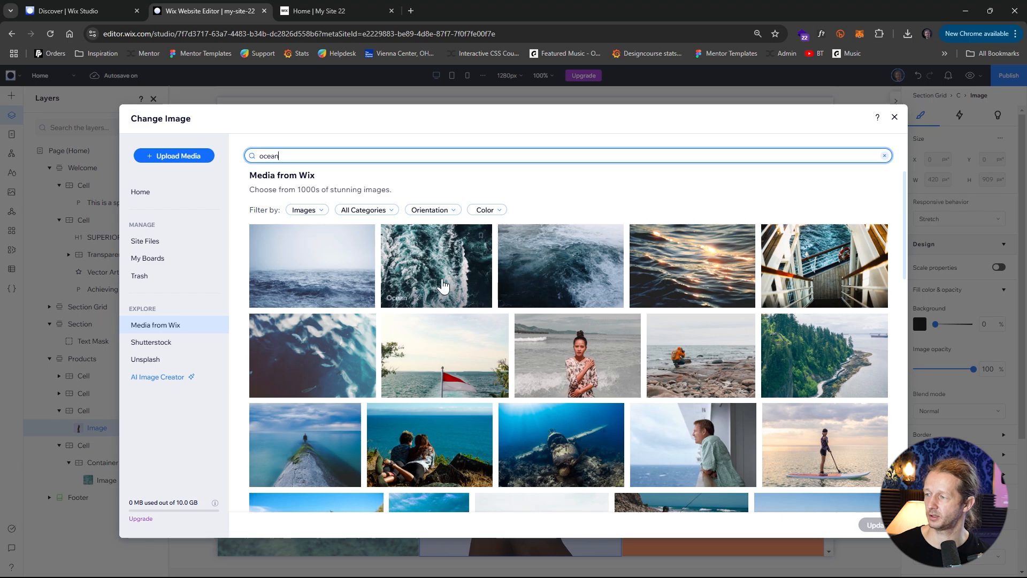
pyautogui.scroll(-4, 753, 357)
pyautogui.scroll(2, 803, 321)
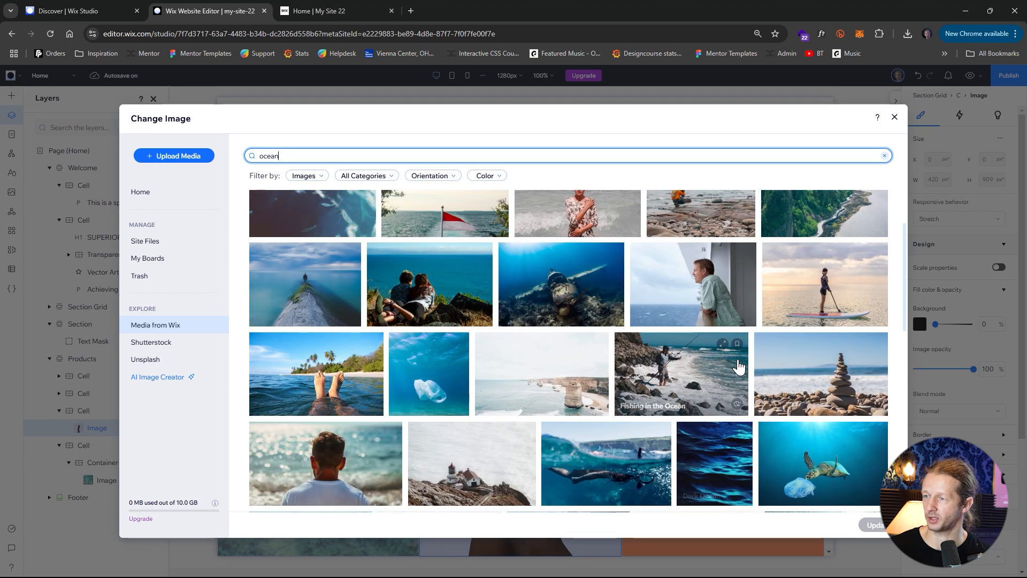
pyautogui.click(820, 299)
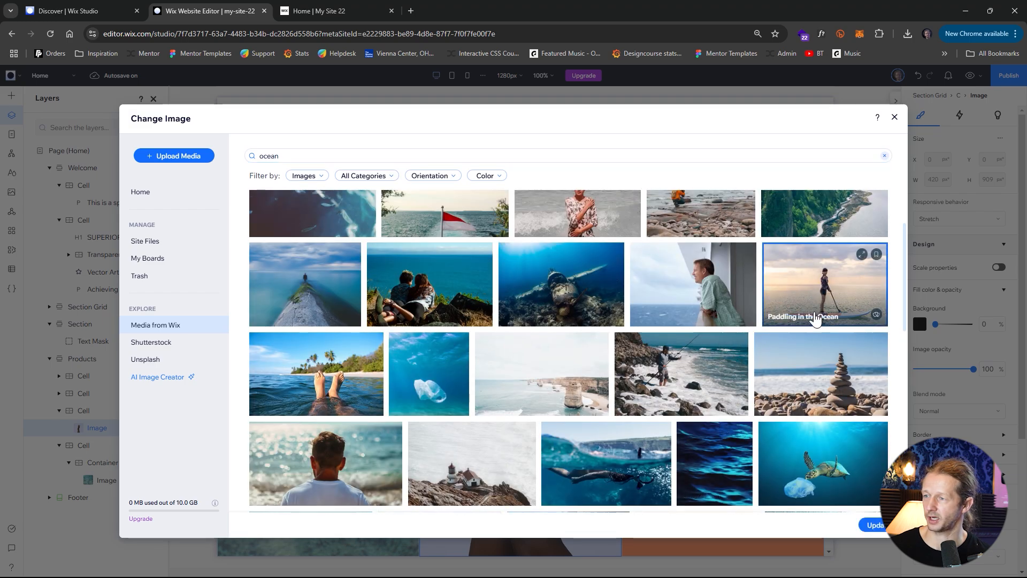
pyautogui.click(880, 527)
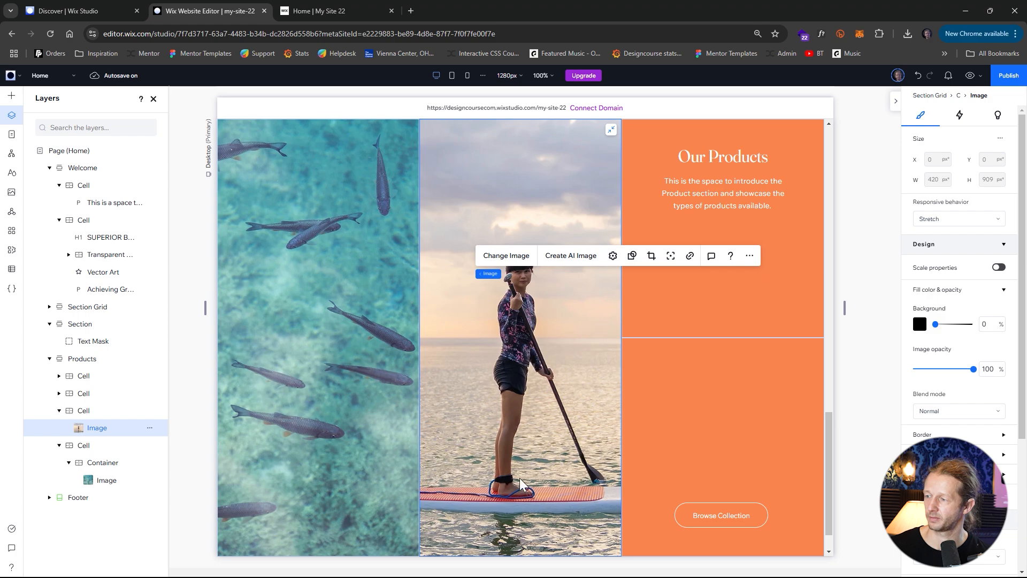
# Set the background of the cell containing the Our Products heading to the black theme color.
pyautogui.scroll(-1, 585, 380)
pyautogui.scroll(2, 583, 380)
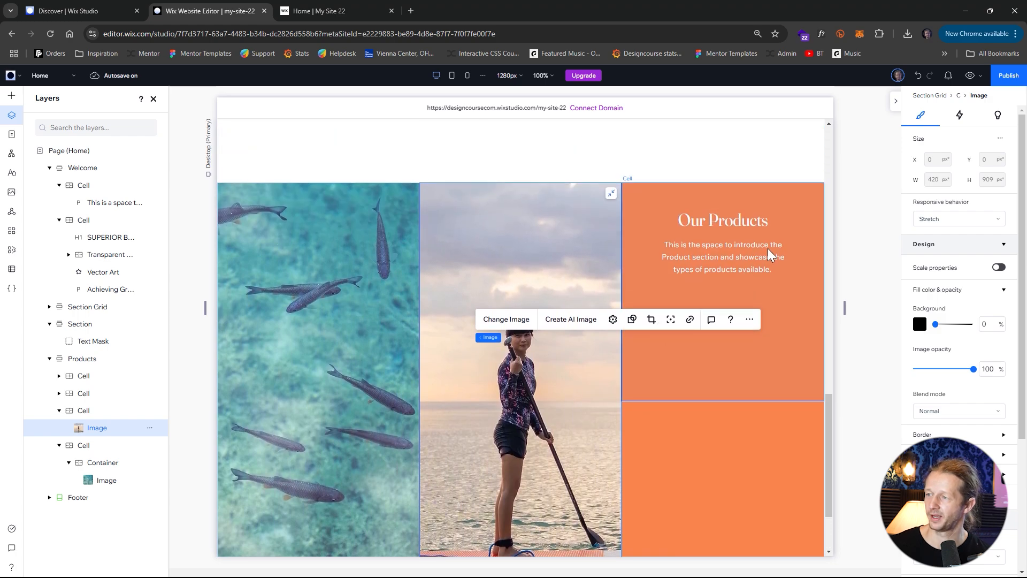
pyautogui.click(792, 299)
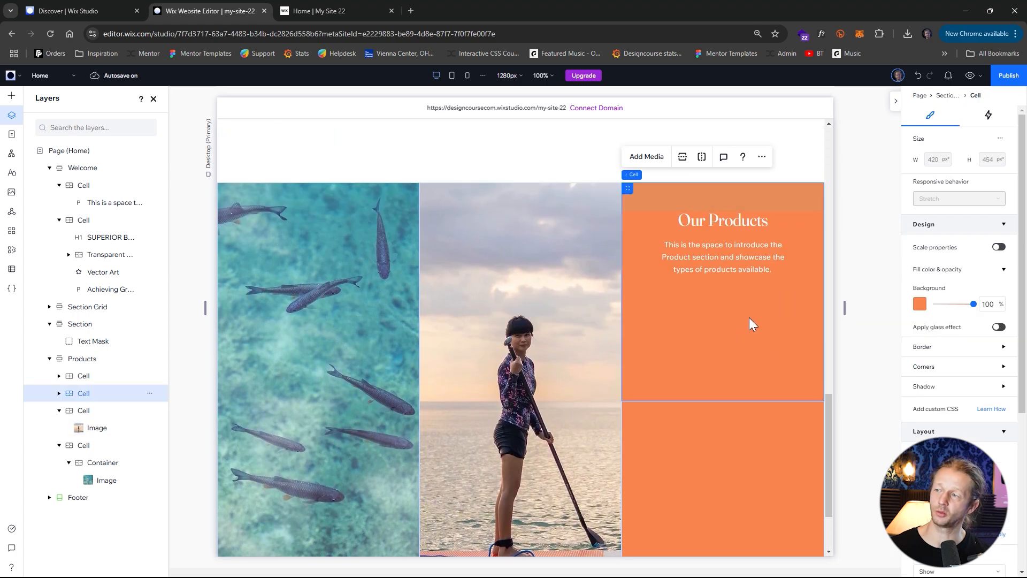
pyautogui.scroll(-2, 753, 306)
pyautogui.scroll(2, 752, 306)
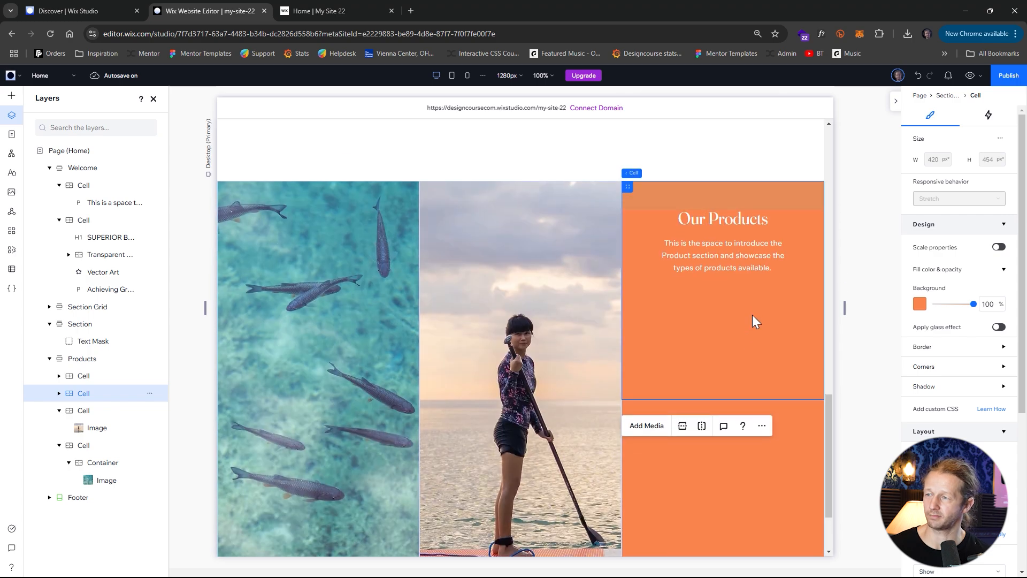
pyautogui.click(920, 305)
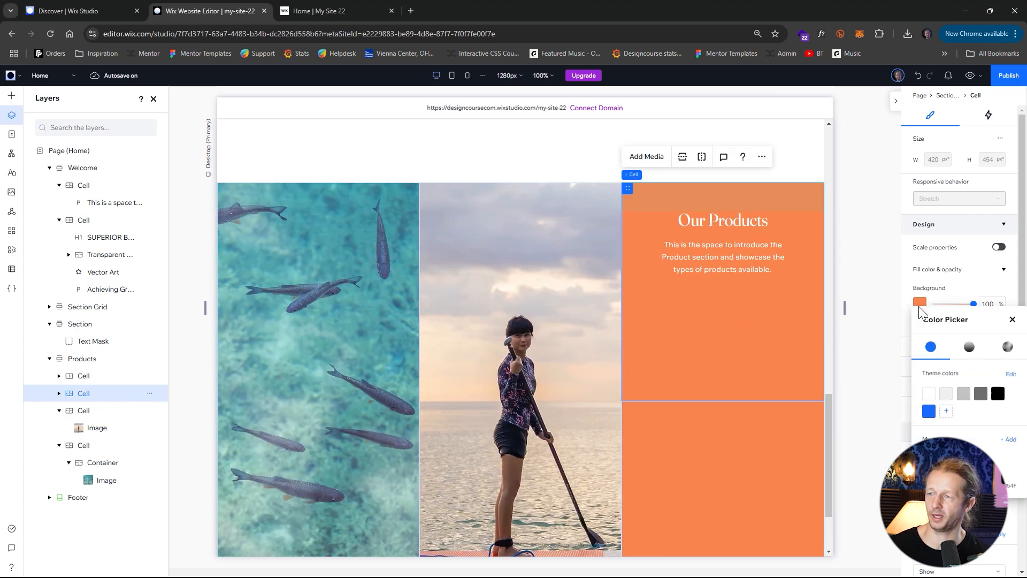
pyautogui.click(995, 397)
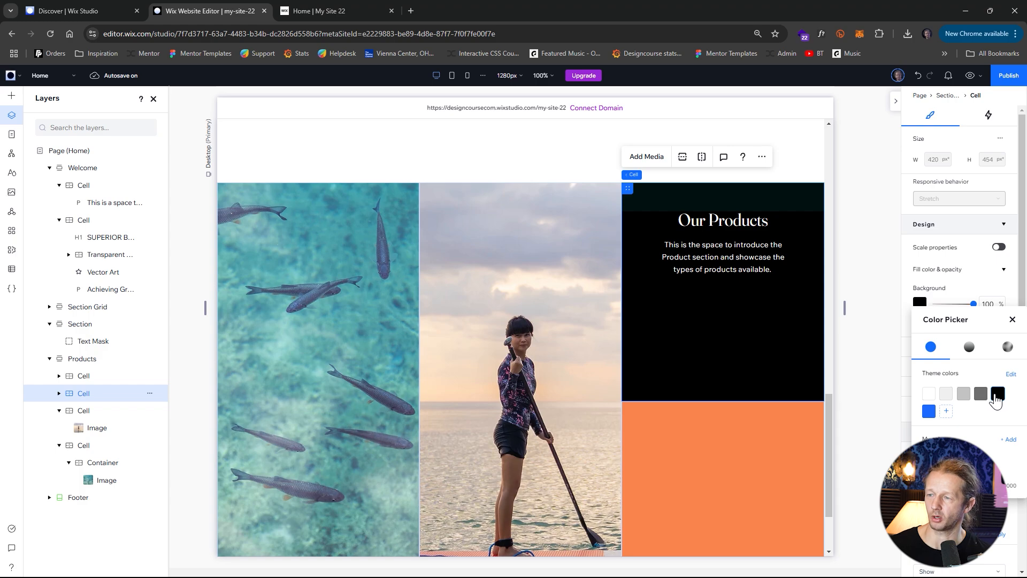
pyautogui.click(785, 424)
pyautogui.click(785, 434)
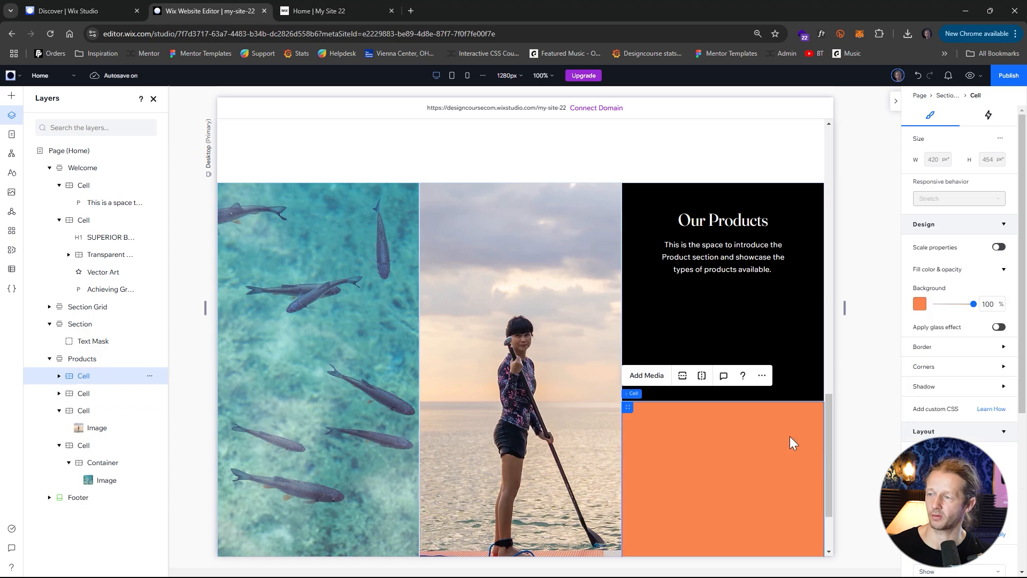
pyautogui.click(878, 387)
pyautogui.scroll(-2, 878, 387)
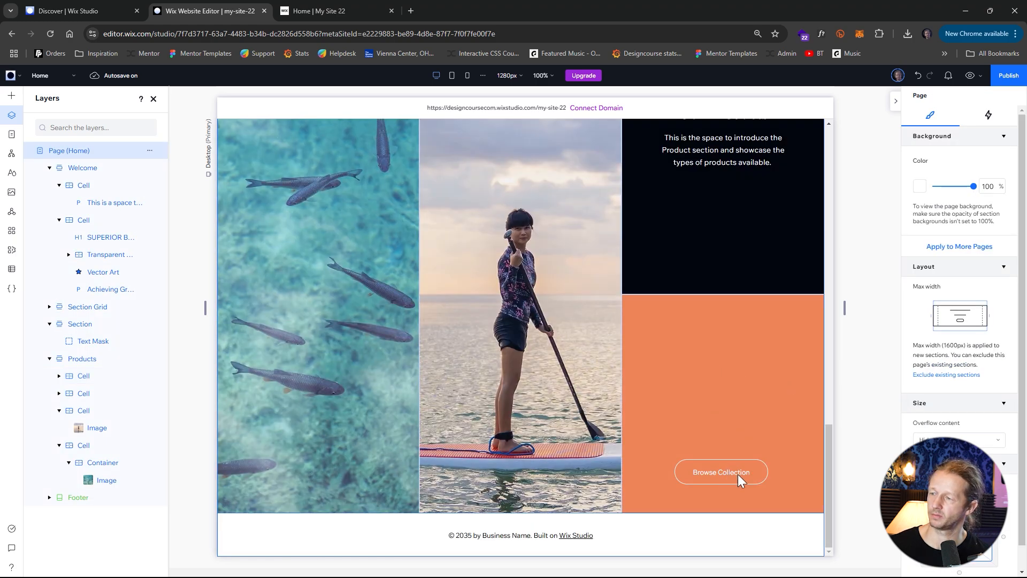
pyautogui.click(730, 351)
pyautogui.scroll(2, 733, 345)
pyautogui.scroll(-2, 675, 329)
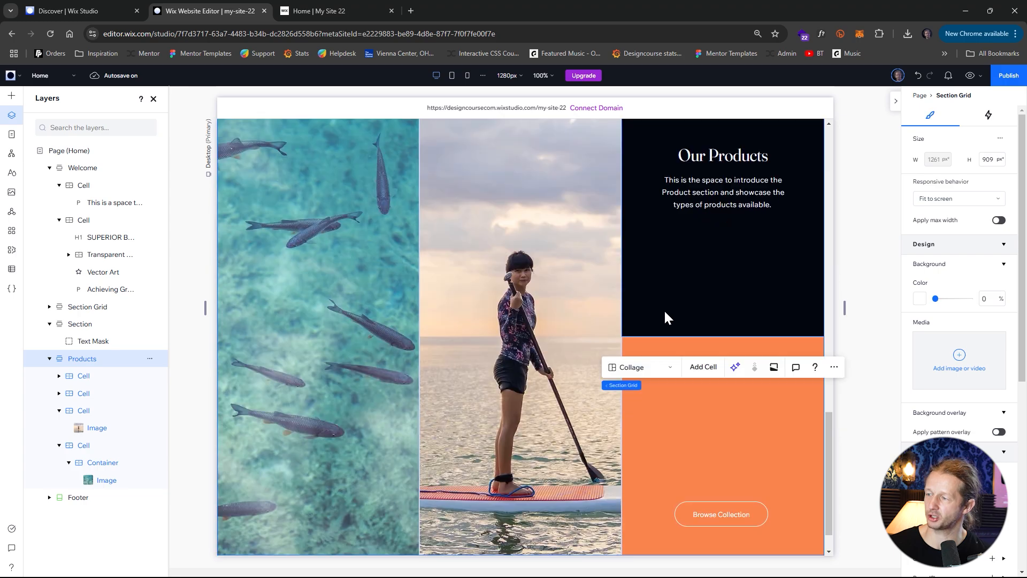
pyautogui.scroll(2, 627, 231)
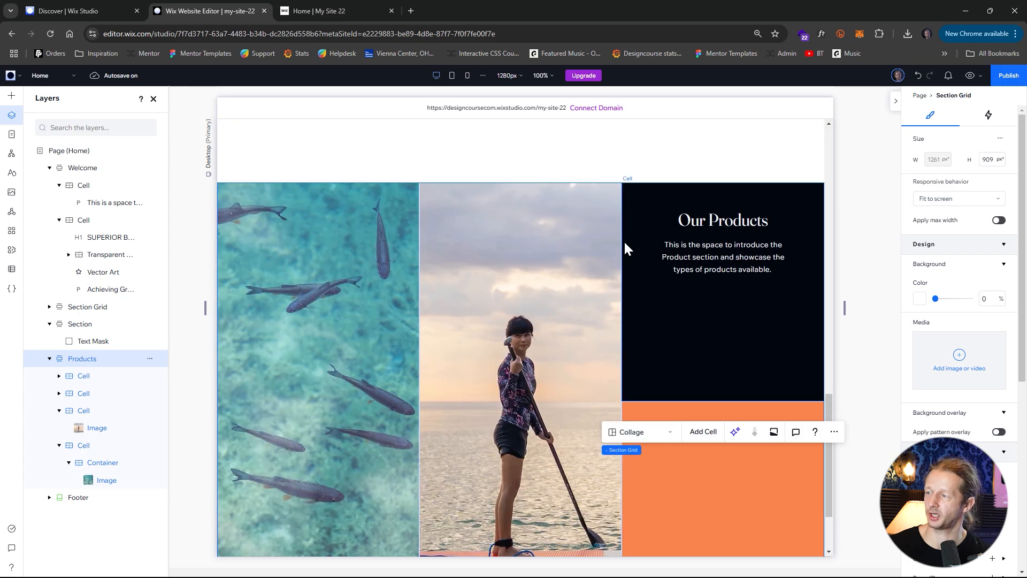
# Preview the site, check the Products section down to the footer, and return to editing.
pyautogui.click(970, 76)
pyautogui.moveTo(823, 419); pyautogui.dragTo(833, 456)
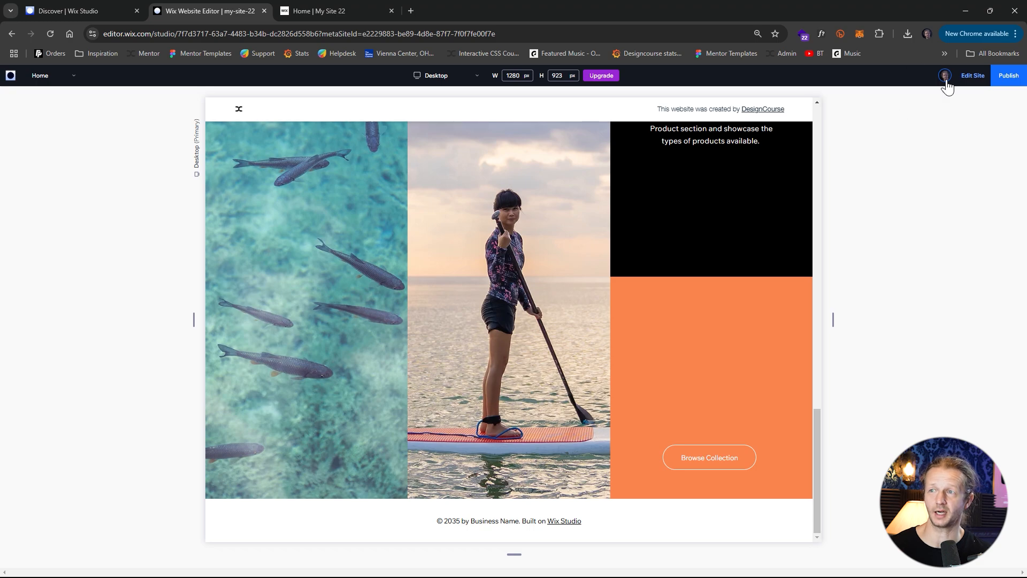
pyautogui.click(973, 76)
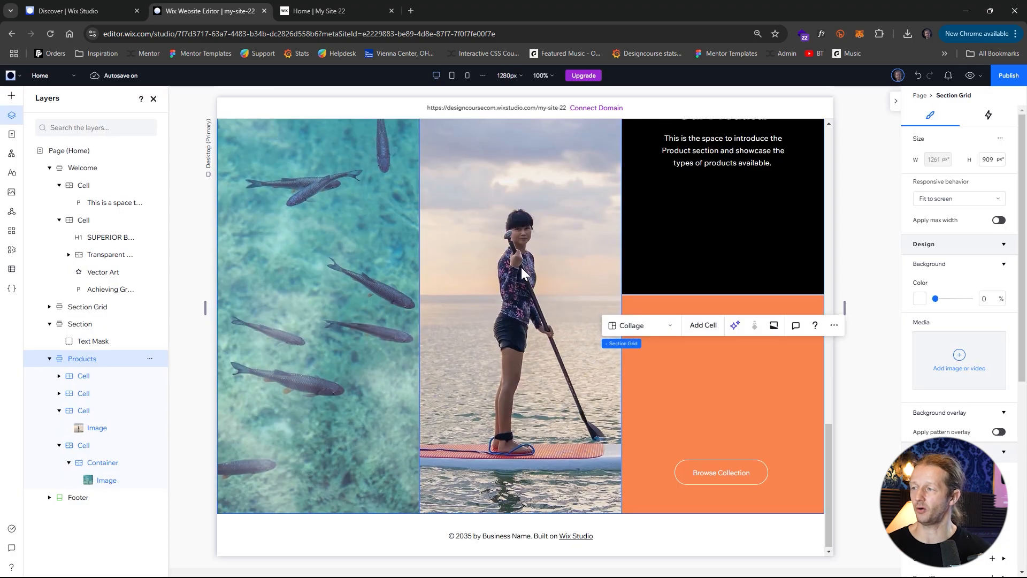
pyautogui.scroll(10, 517, 265)
pyautogui.scroll(-3, 513, 268)
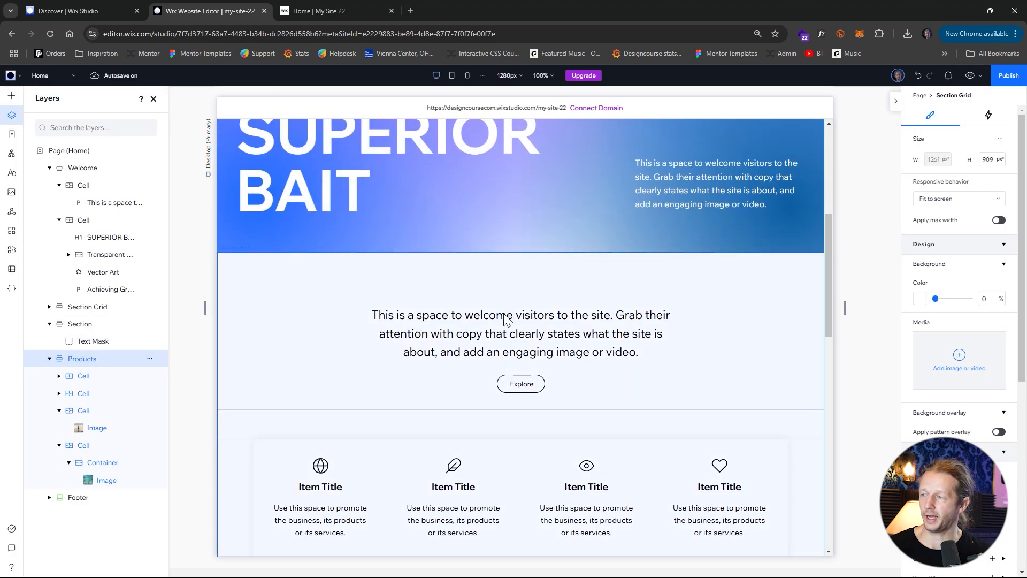
pyautogui.click(527, 335)
pyautogui.click(543, 336)
pyautogui.click(556, 335)
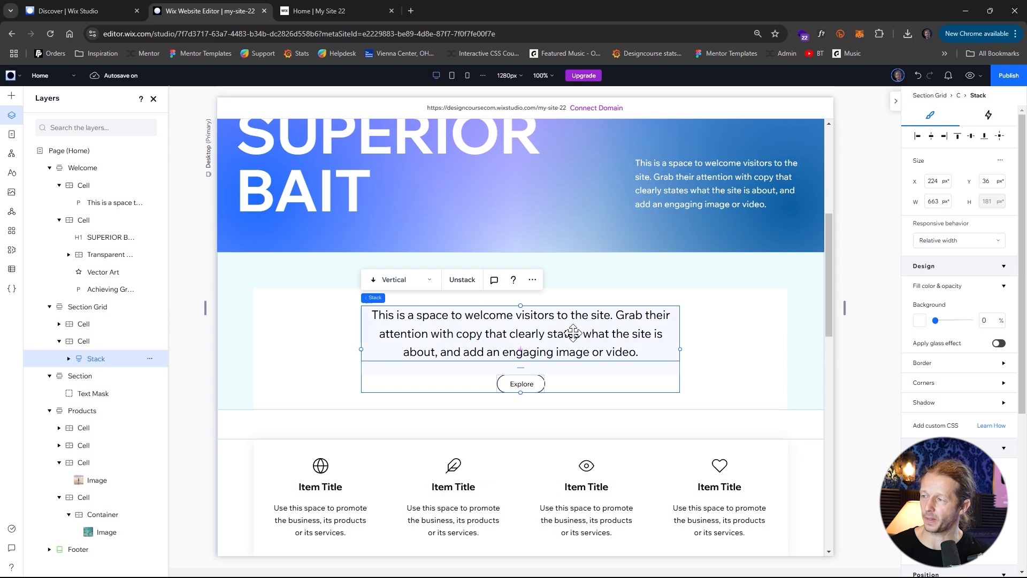
pyautogui.click(573, 334)
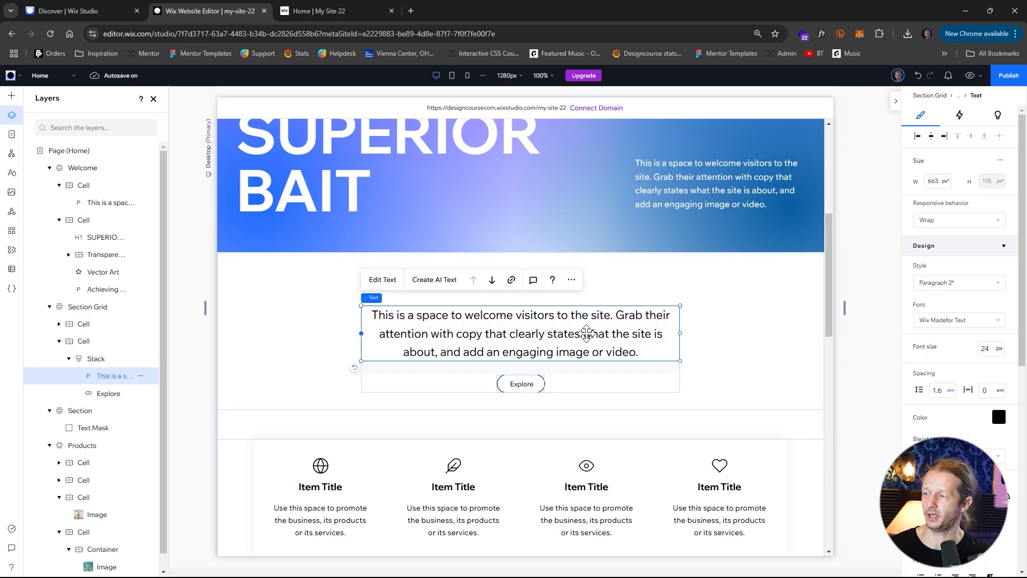
pyautogui.scroll(4, 591, 331)
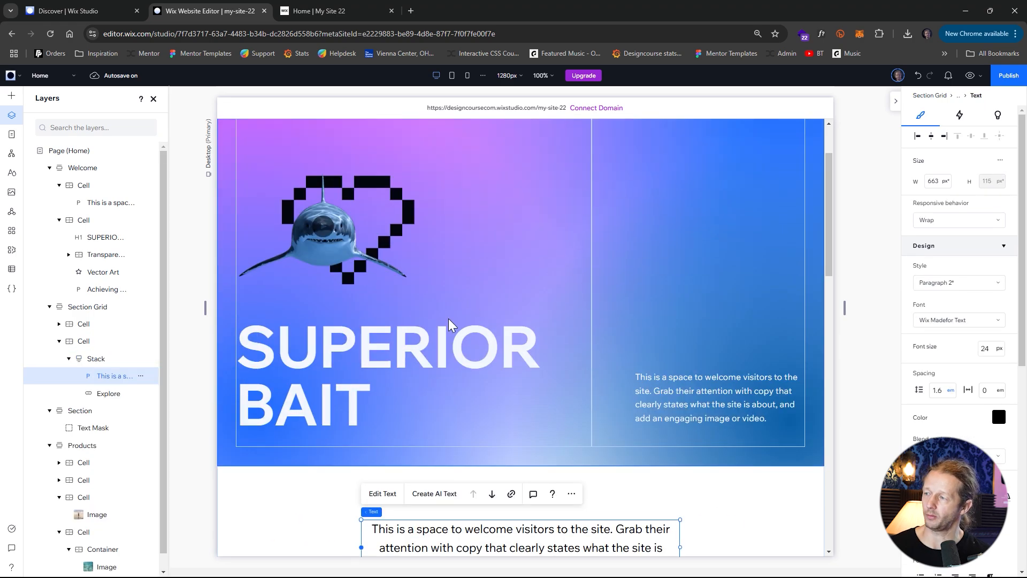
# Give the SUPERIOR BAIT heading in the Welcome section a Slide entrance animation.
pyautogui.click(388, 365)
pyautogui.click(328, 348)
pyautogui.click(313, 354)
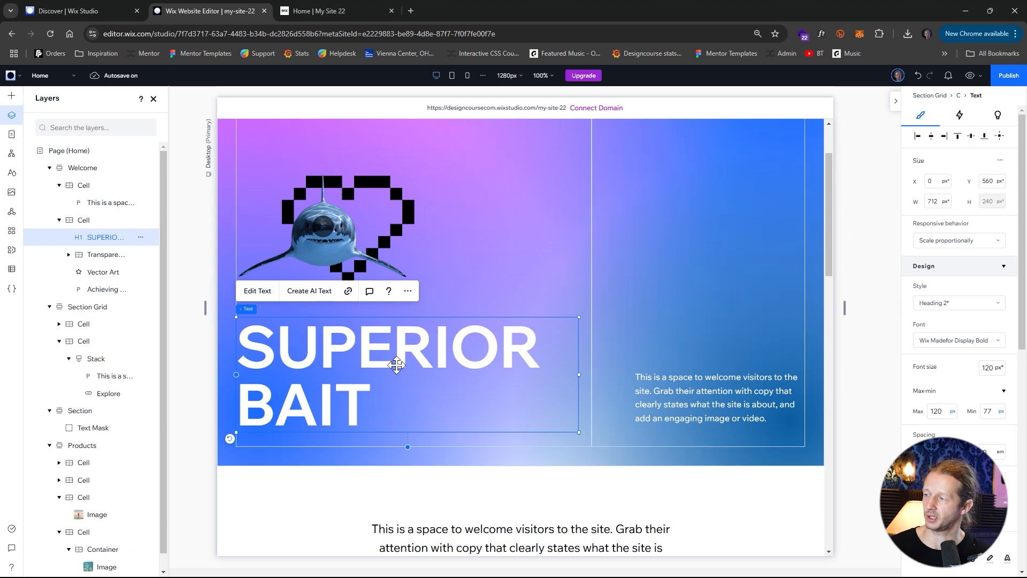
pyautogui.click(960, 116)
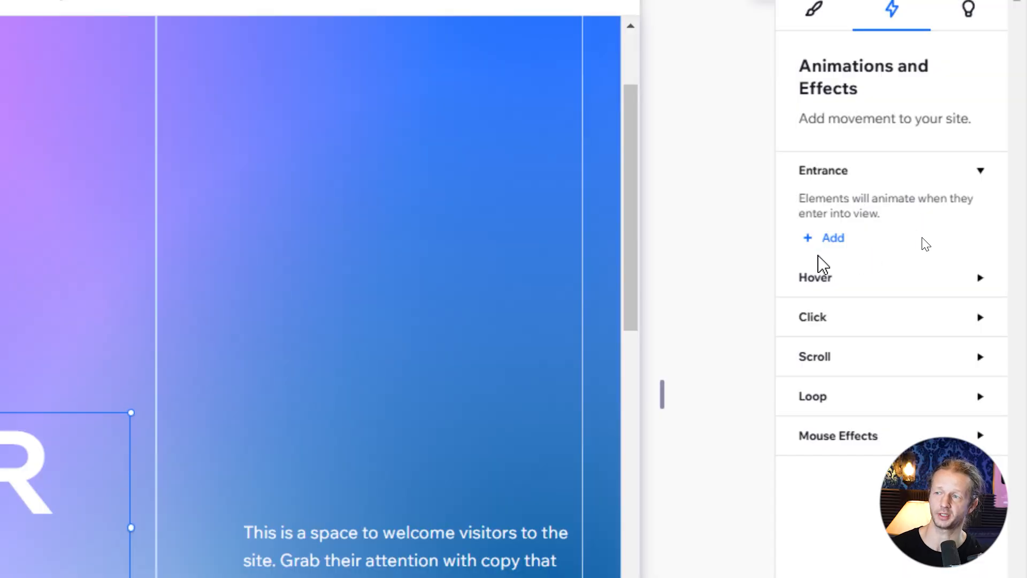
pyautogui.click(830, 239)
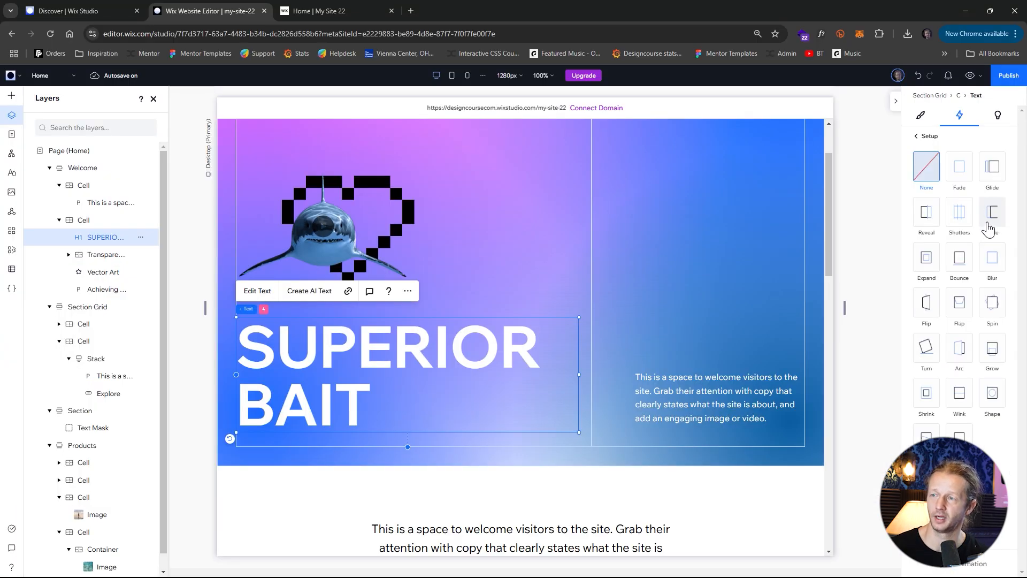
pyautogui.click(929, 224)
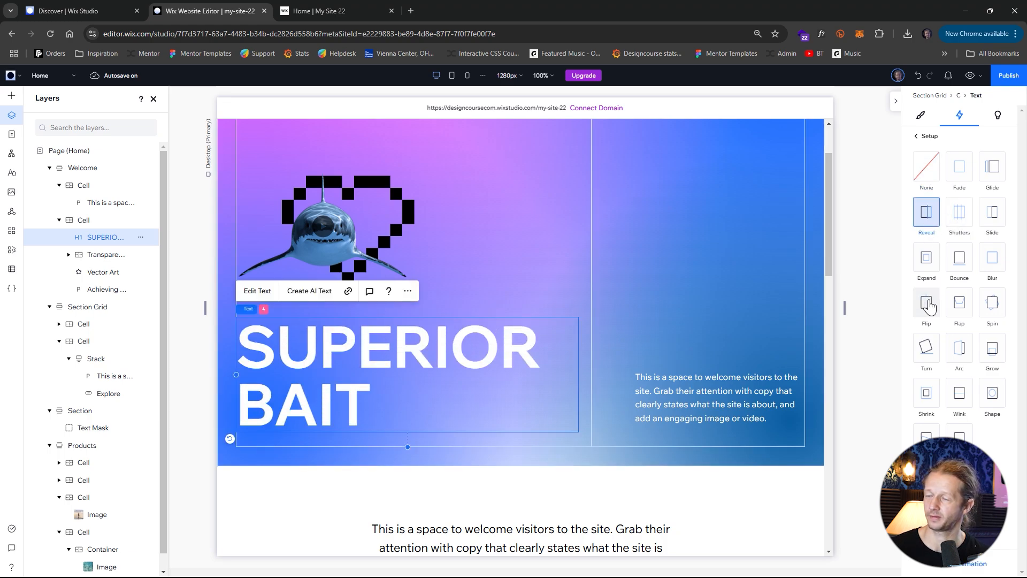
pyautogui.click(990, 225)
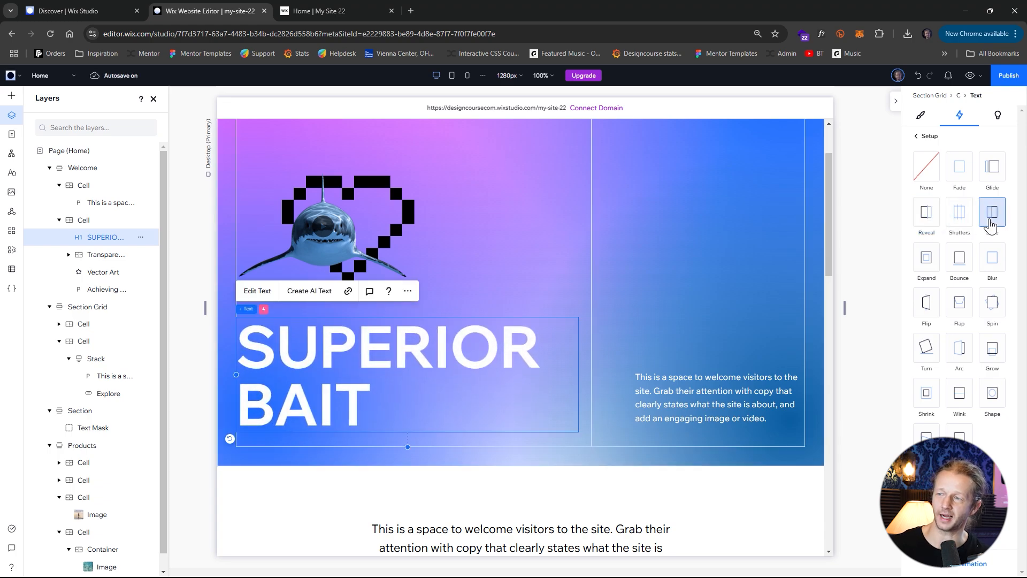
# Review the easing choices for the heading's Slide animation and select easeInOutCubic.
pyautogui.click(969, 565)
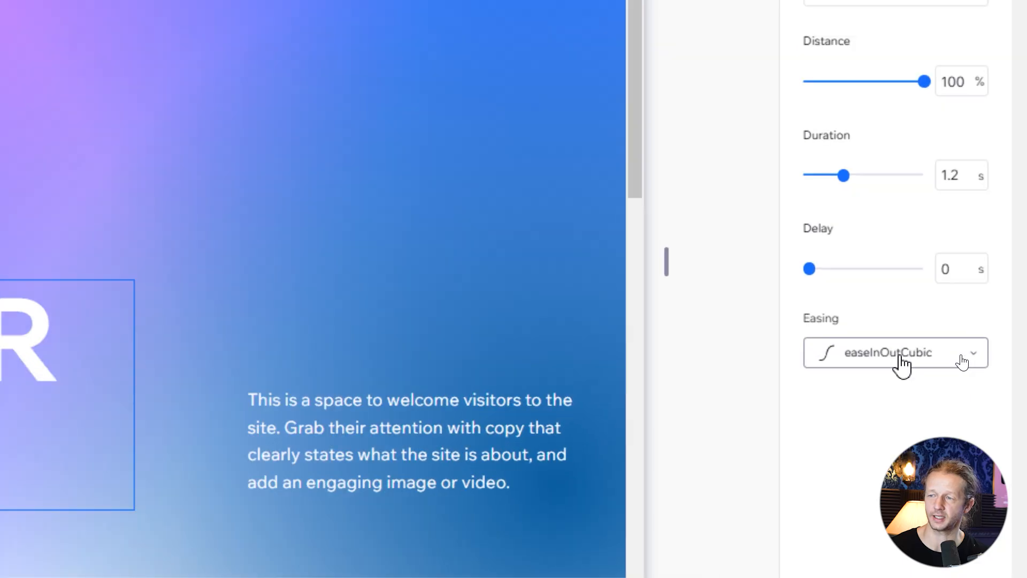
pyautogui.click(902, 358)
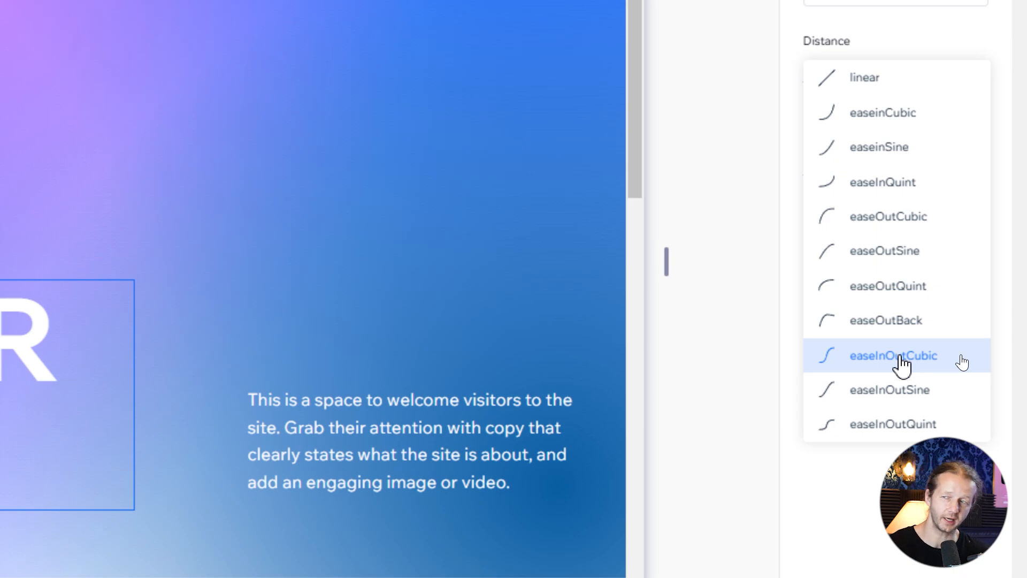
pyautogui.click(903, 364)
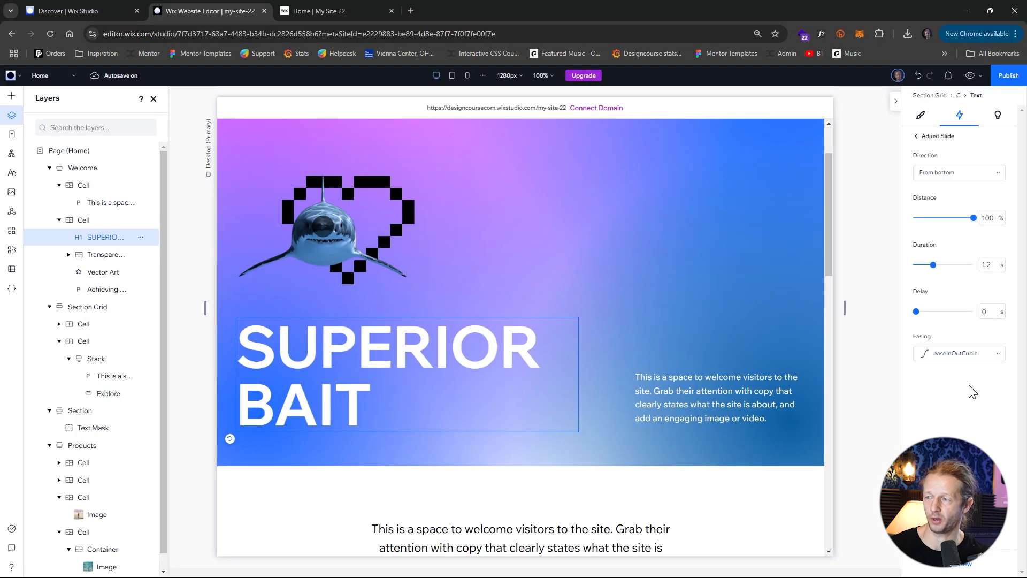
# Give the welcome paragraph beside the SUPERIOR BAIT heading a Slide entrance animation with a 0.3 s delay.
pyautogui.click(687, 397)
pyautogui.click(724, 403)
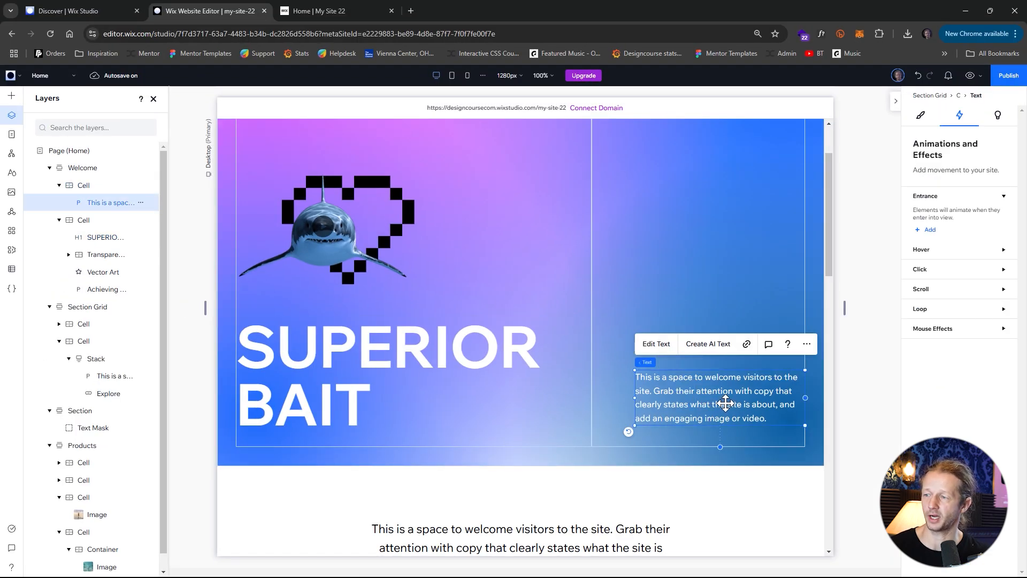
pyautogui.click(931, 230)
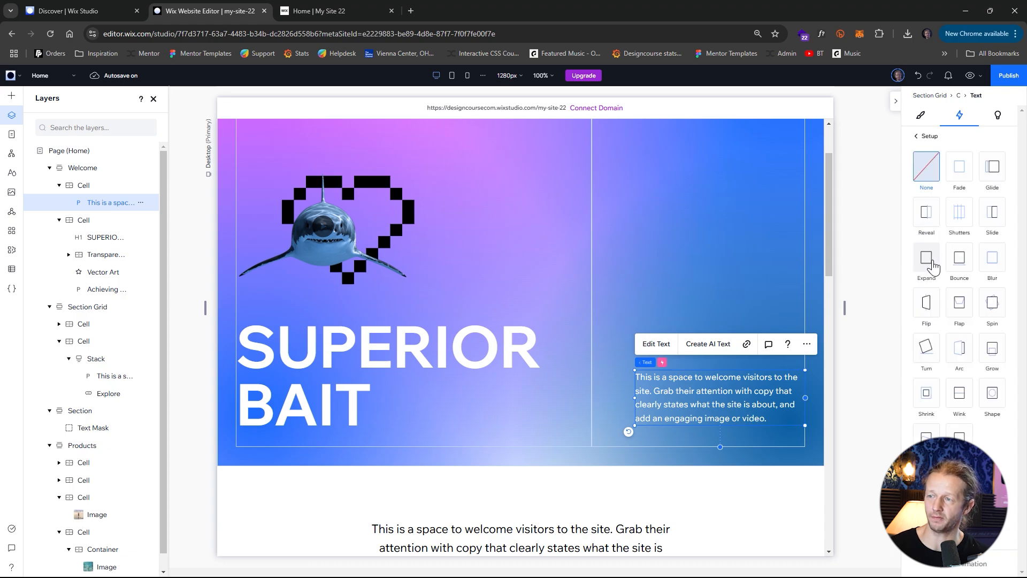
pyautogui.click(990, 220)
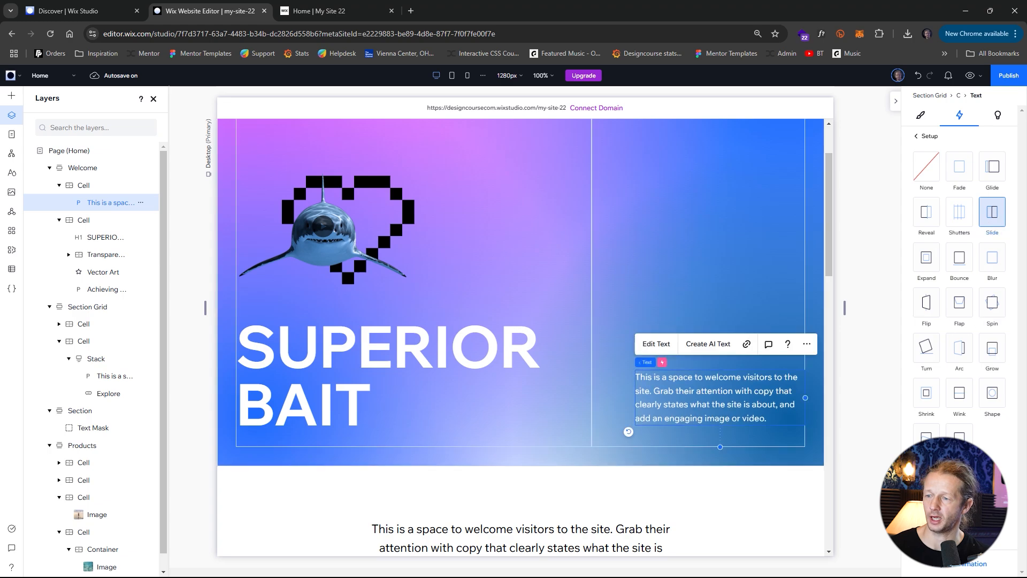
pyautogui.click(952, 570)
pyautogui.click(993, 313)
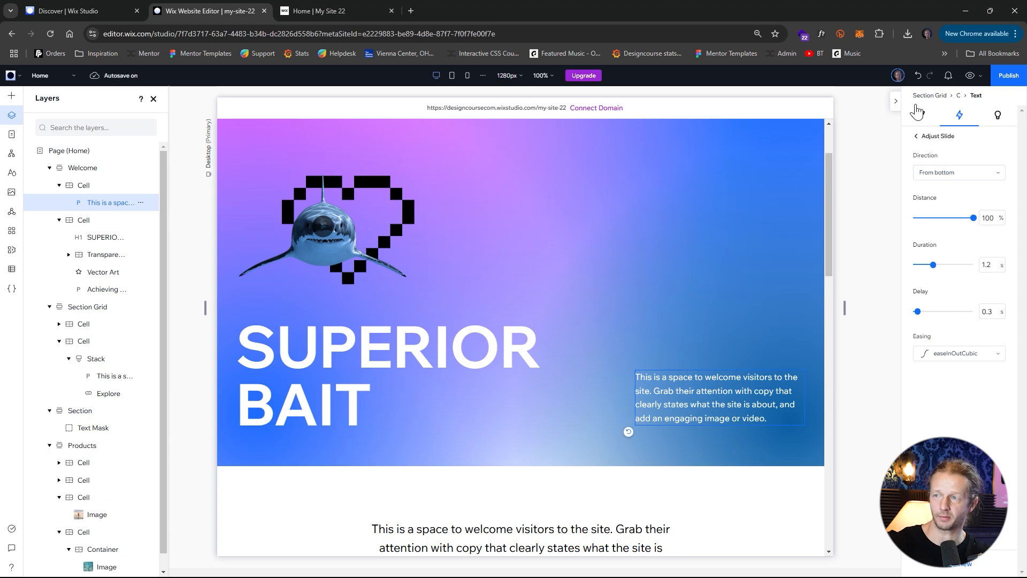
# Preview the site to check the hero's entrance animations and the intro text beneath it, and return to editing.
pyautogui.click(970, 76)
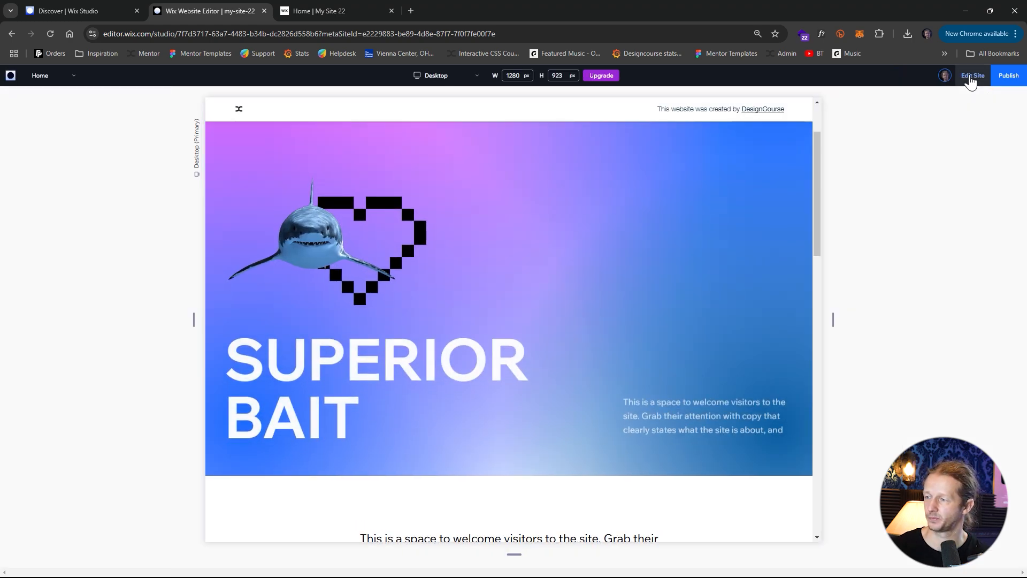
pyautogui.click(972, 76)
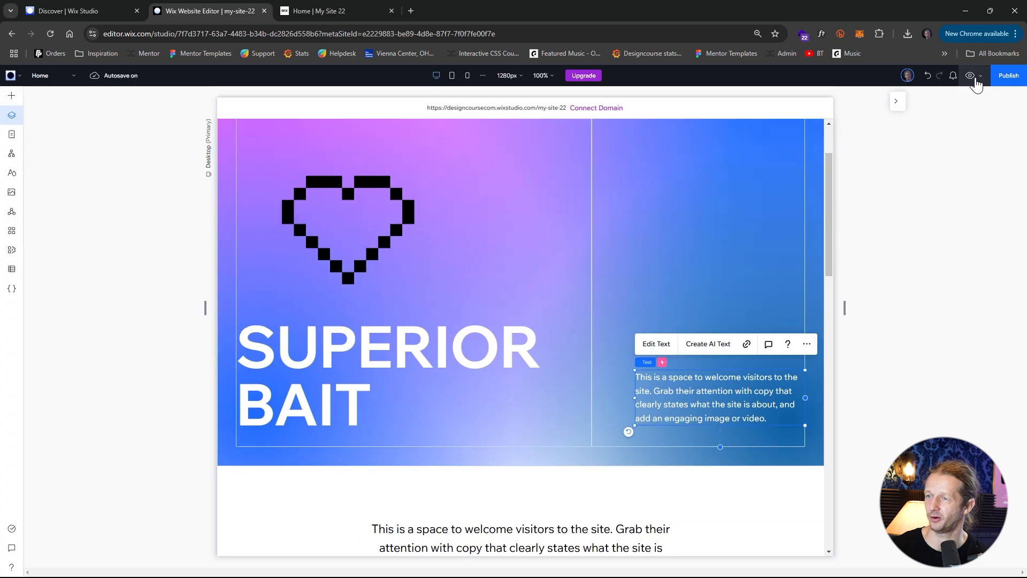
pyautogui.click(970, 76)
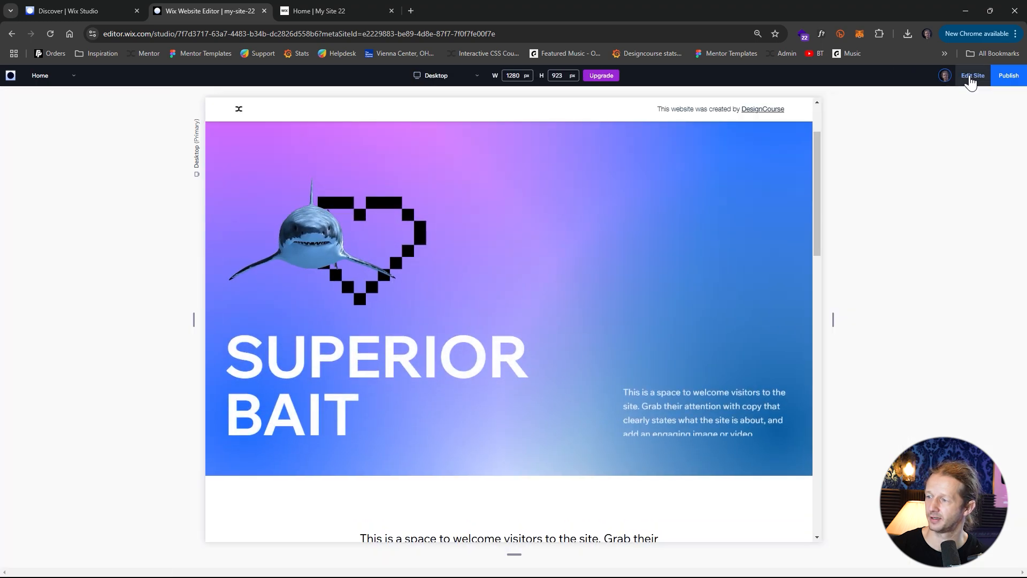
pyautogui.scroll(2, 460, 278)
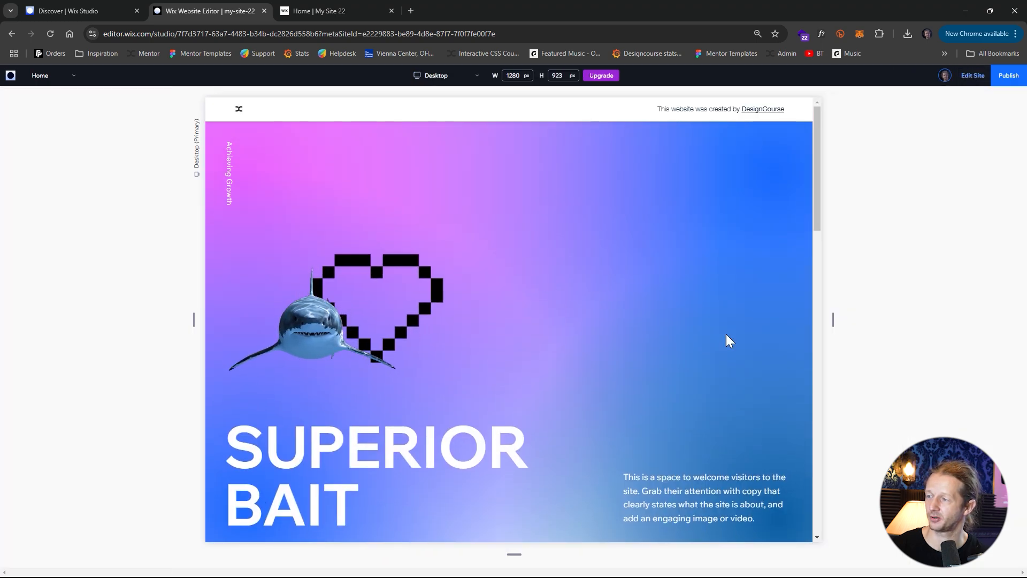
pyautogui.scroll(-4, 479, 339)
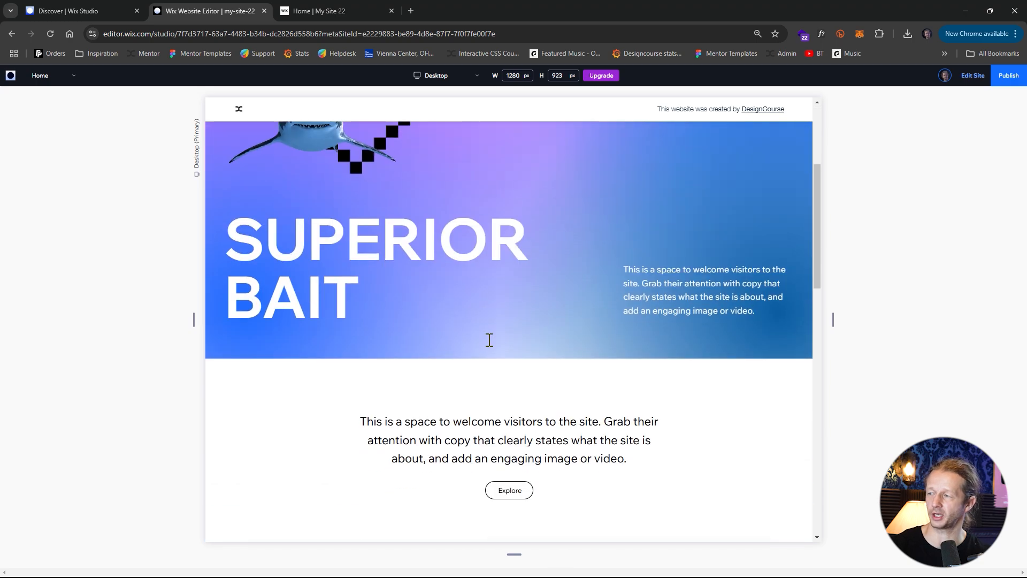
pyautogui.scroll(-2, 489, 340)
pyautogui.scroll(1, 488, 344)
pyautogui.moveTo(363, 362); pyautogui.dragTo(711, 394)
pyautogui.click(522, 378)
pyautogui.moveTo(483, 368); pyautogui.dragTo(604, 361)
pyautogui.click(603, 362)
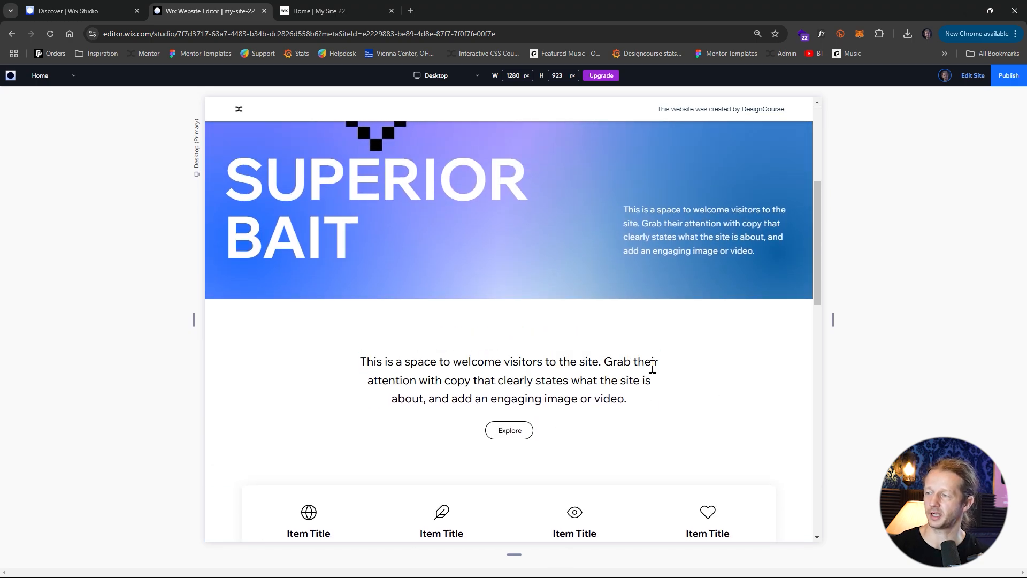
pyautogui.click(980, 80)
# Apply a Slide entrance animation to the intro paragraph above the Explore button.
pyautogui.click(616, 376)
pyautogui.click(530, 364)
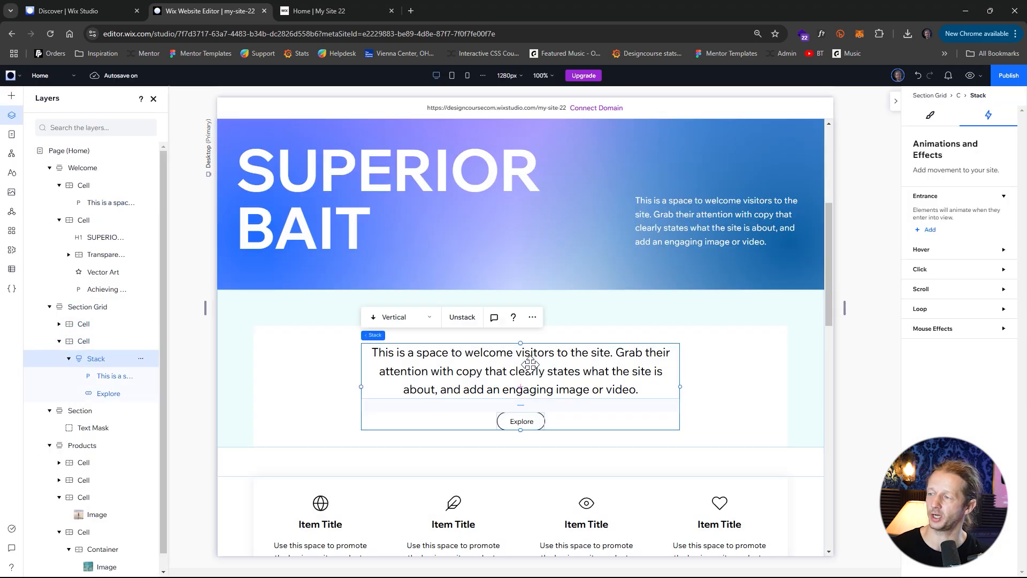
pyautogui.click(570, 367)
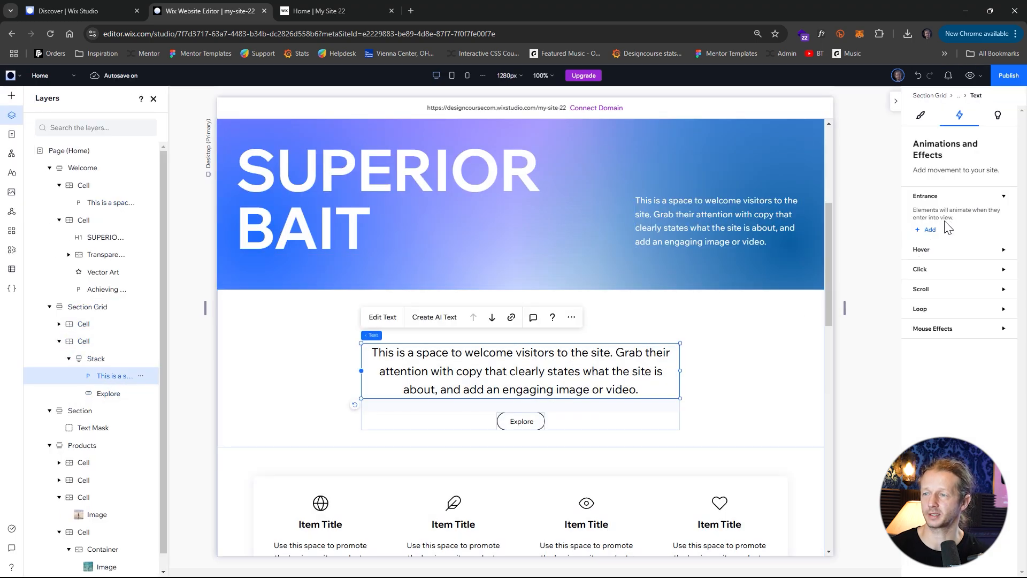
pyautogui.click(930, 231)
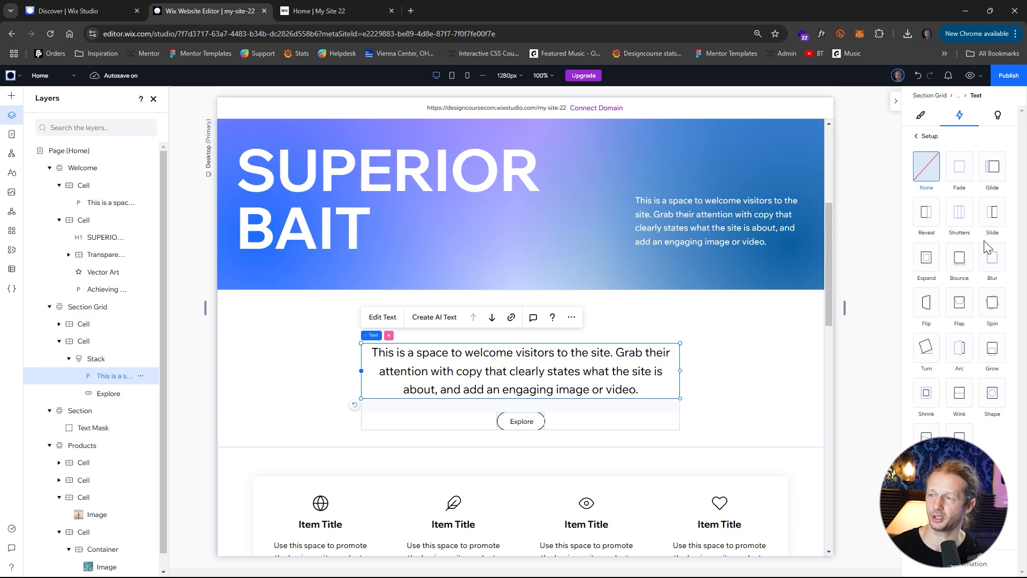
pyautogui.click(991, 217)
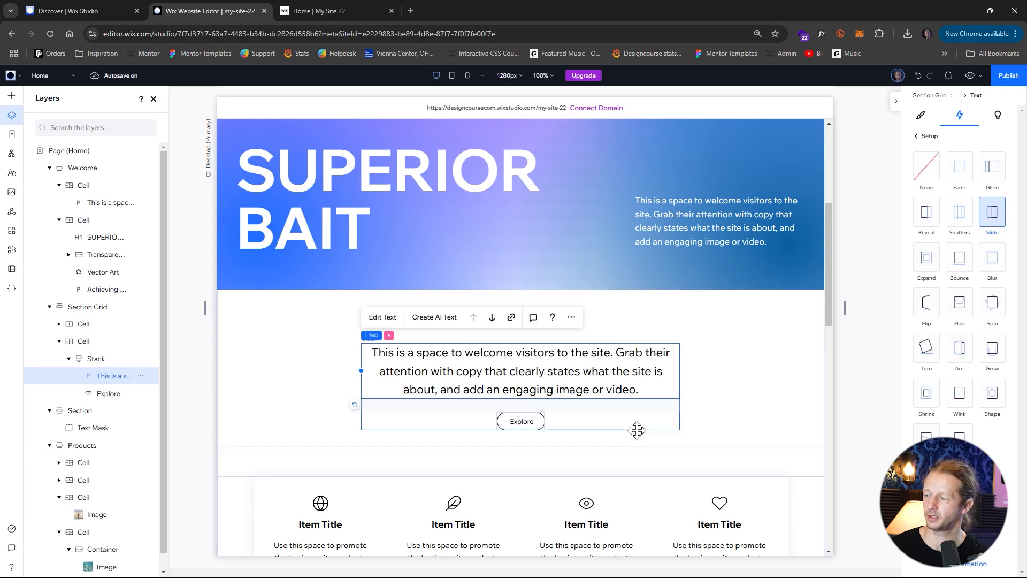
# Examine how the repeater below the Explore button is nested, from its items down to their stacks and icons.
pyautogui.scroll(-3, 424, 487)
pyautogui.click(350, 354)
pyautogui.click(349, 351)
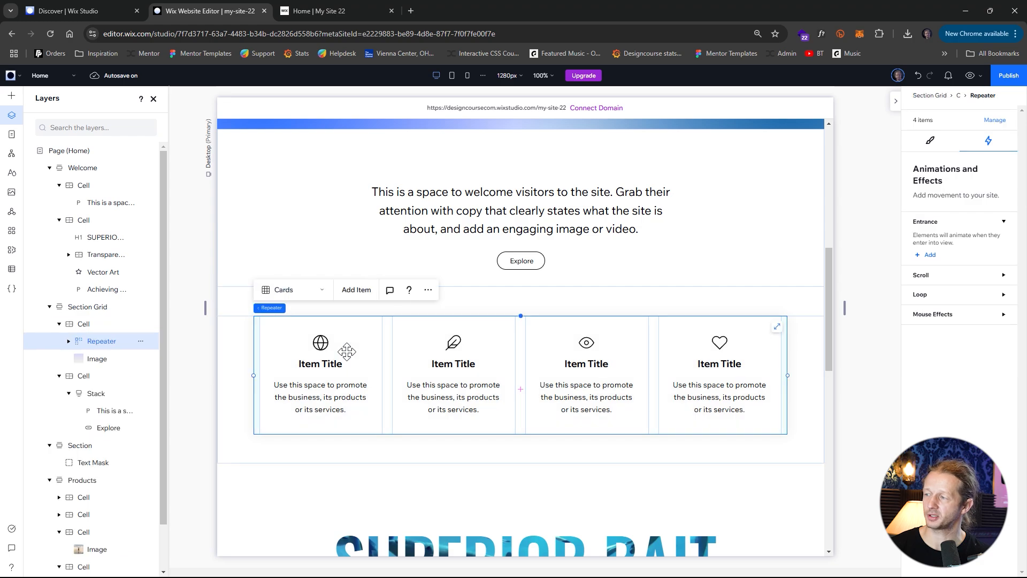
pyautogui.click(348, 352)
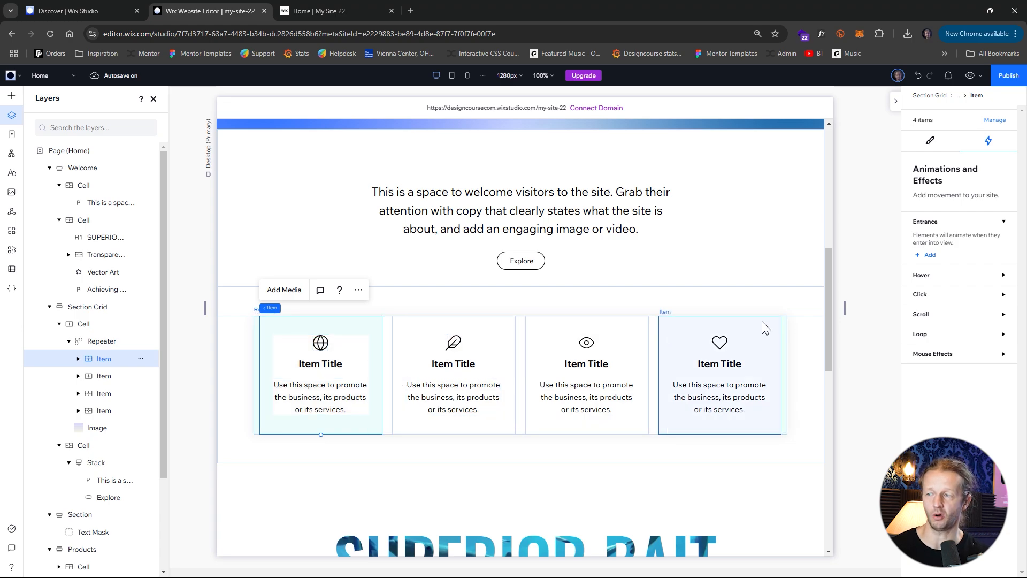
pyautogui.click(586, 344)
pyautogui.click(586, 344)
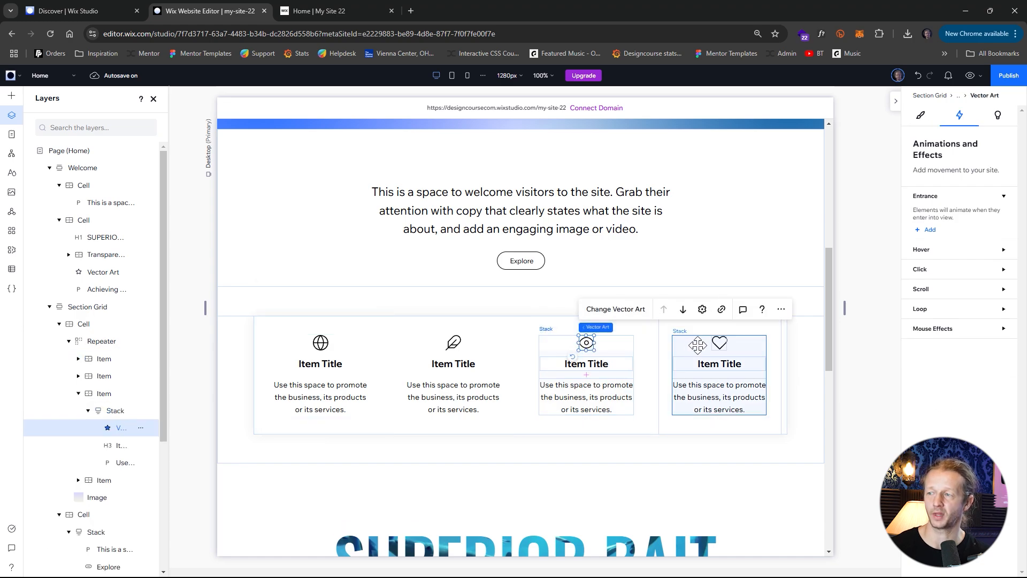
pyautogui.click(719, 345)
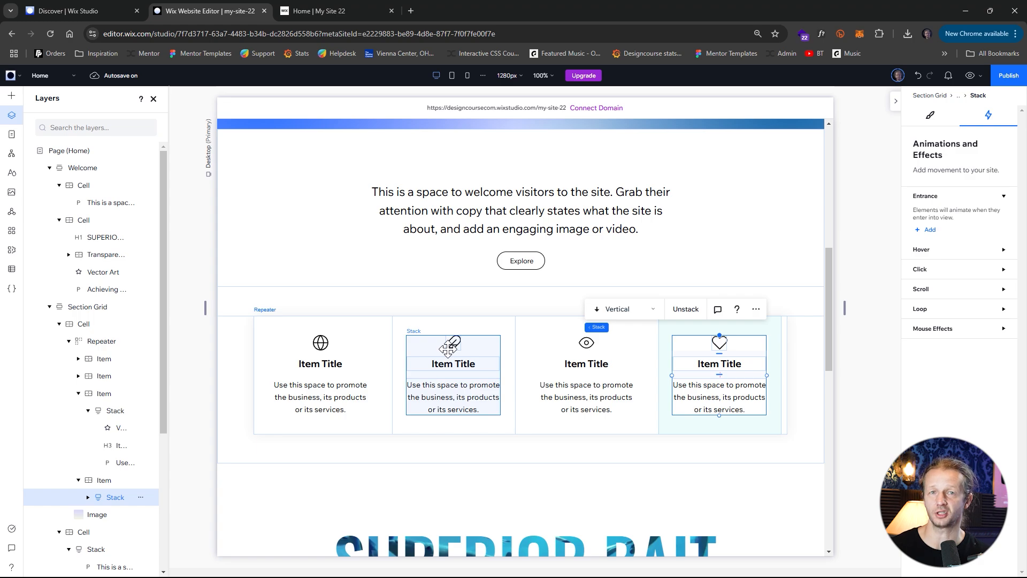
pyautogui.click(348, 355)
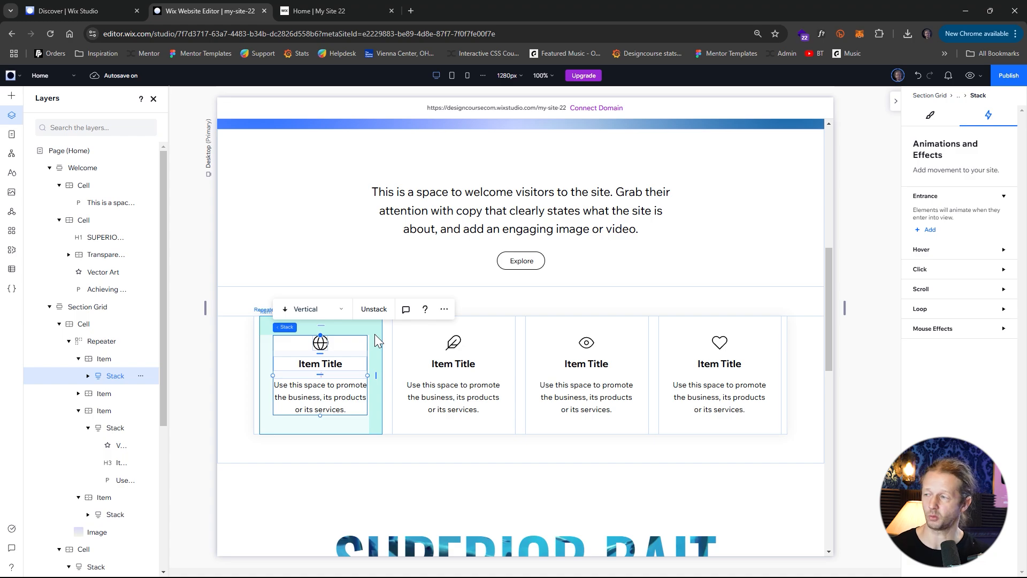
# Apply a Slide entrance animation to the first item of the repeater, the one with the globe icon.
pyautogui.click(88, 376)
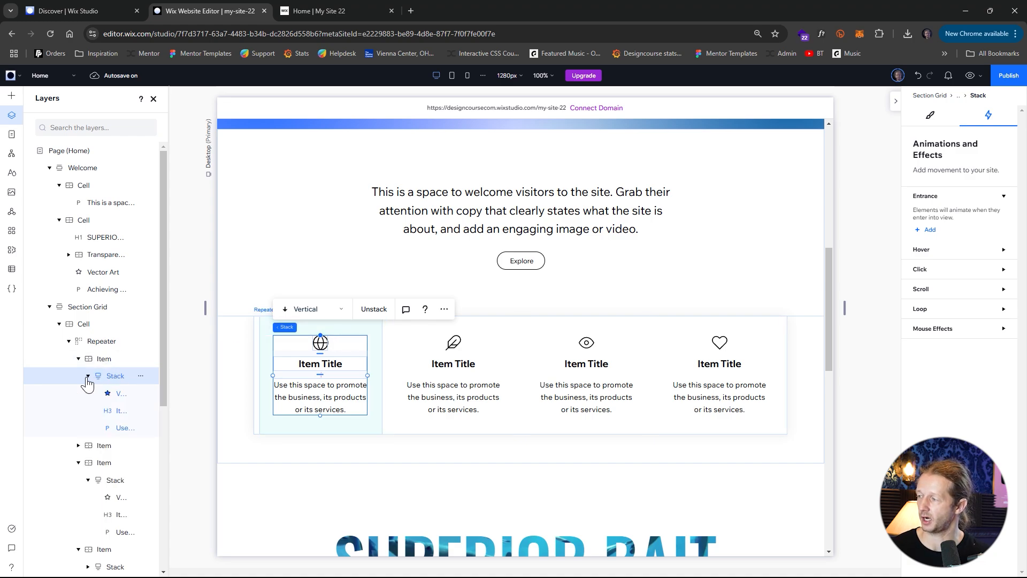
pyautogui.click(88, 364)
pyautogui.click(79, 359)
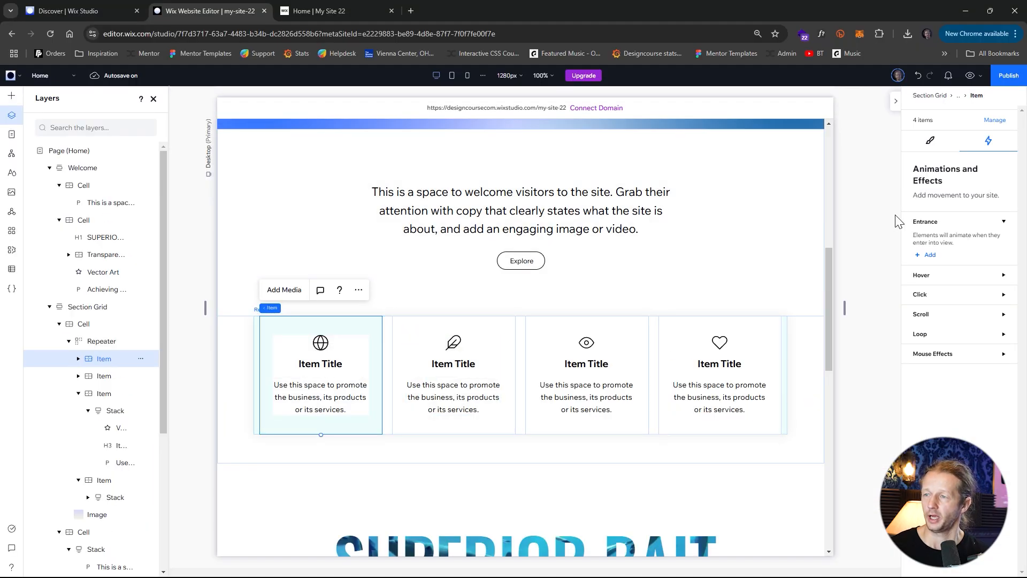
pyautogui.click(930, 256)
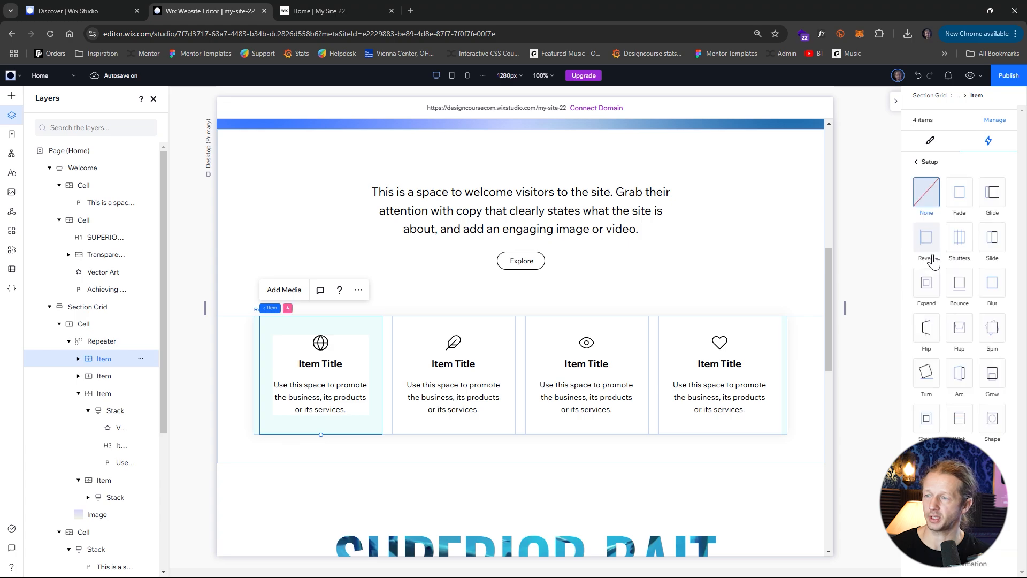
pyautogui.click(993, 254)
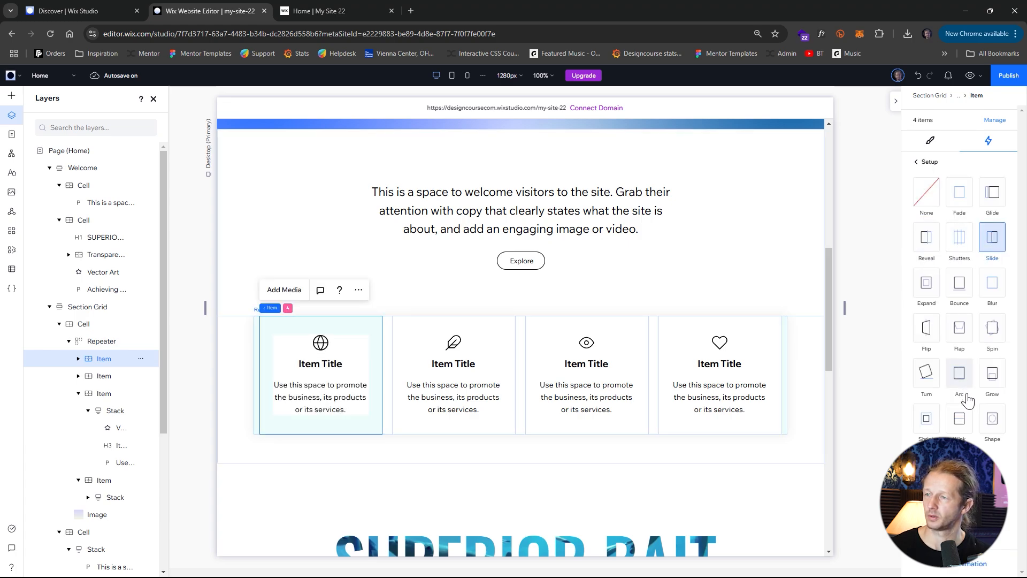
# Preview the site to check the entrance animation of the repeater items, and return to editing from the hero.
pyautogui.click(970, 77)
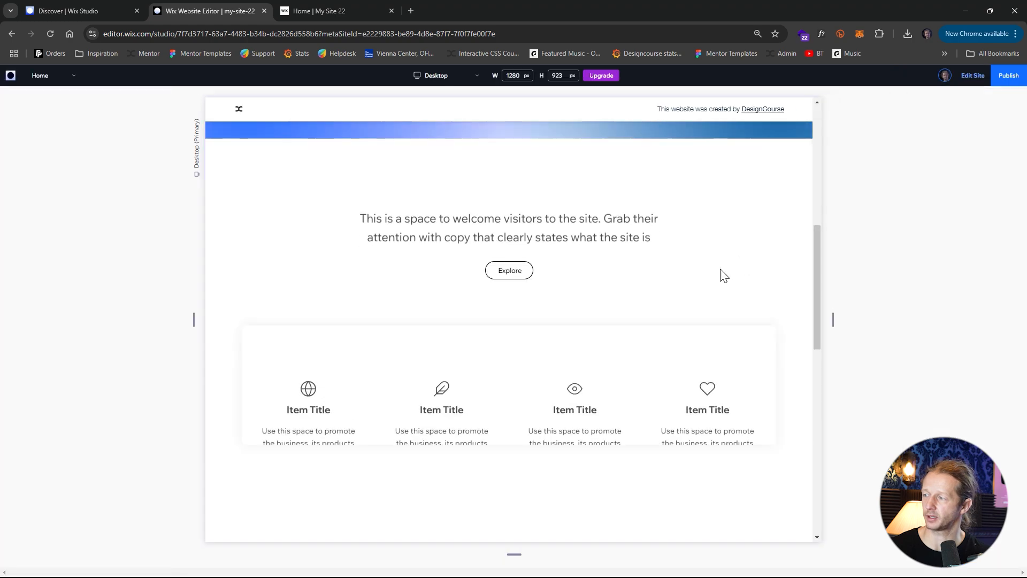
pyautogui.moveTo(281, 373); pyautogui.dragTo(766, 415)
pyautogui.click(767, 419)
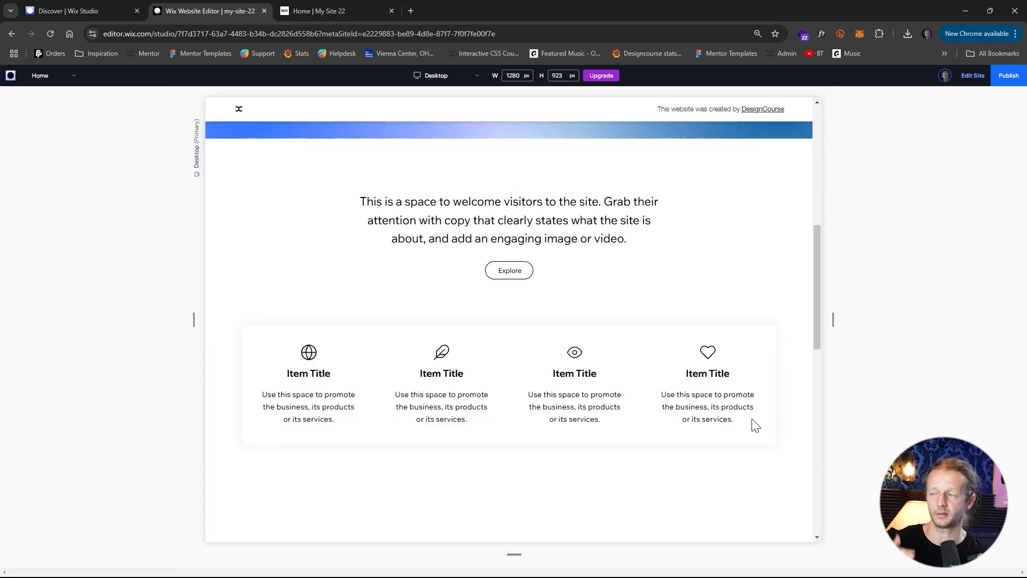
pyautogui.scroll(5, 749, 412)
pyautogui.click(972, 76)
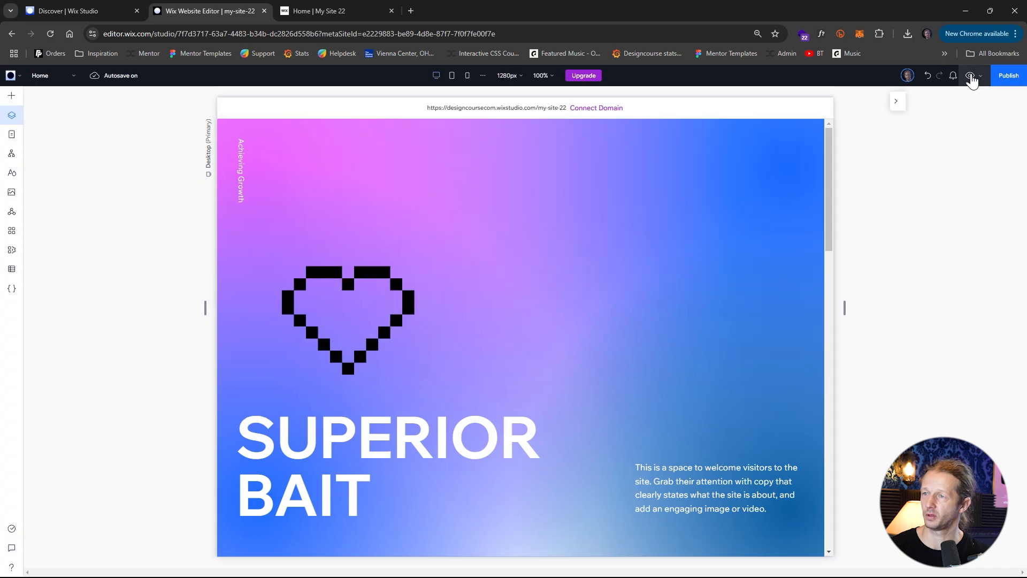
# Preview the page from the hero down to the Our Products section to check its animations, and return to editing.
pyautogui.click(970, 77)
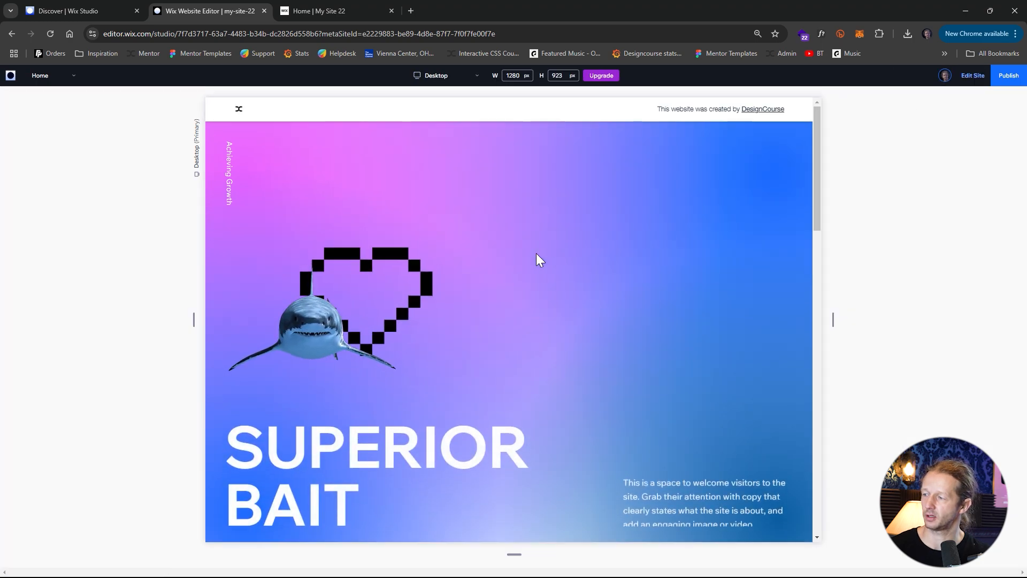
pyautogui.scroll(-8, 536, 260)
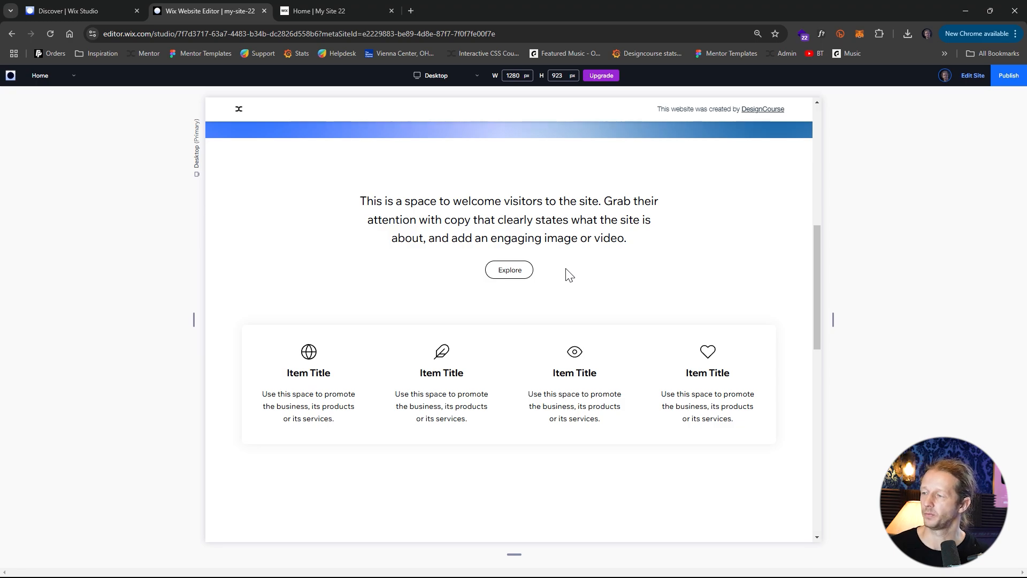
pyautogui.scroll(-5, 569, 274)
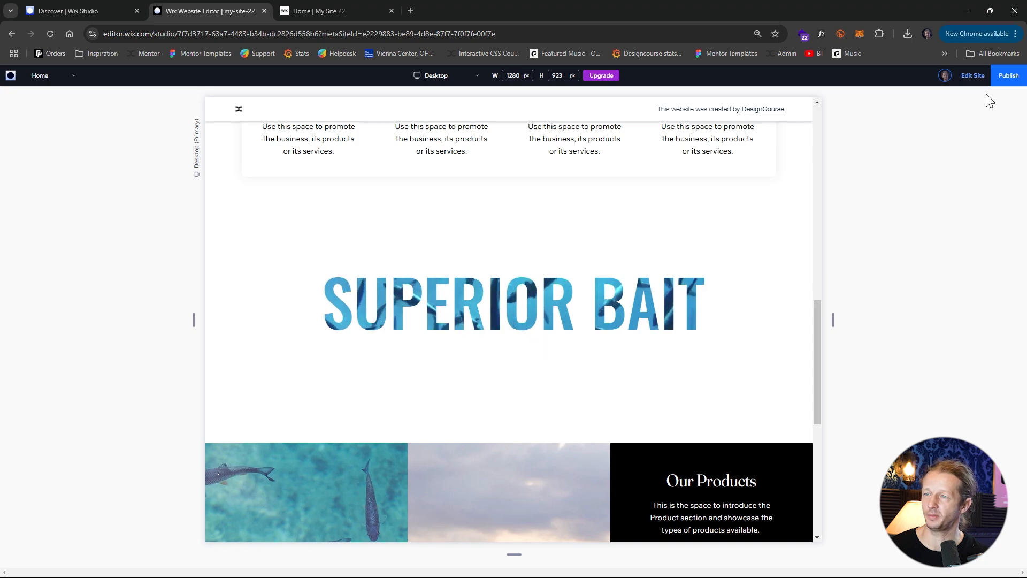
pyautogui.click(971, 75)
# Apply a Slide entrance animation to the SUPERIOR BAIT text mask above the products section.
pyautogui.scroll(-2, 647, 322)
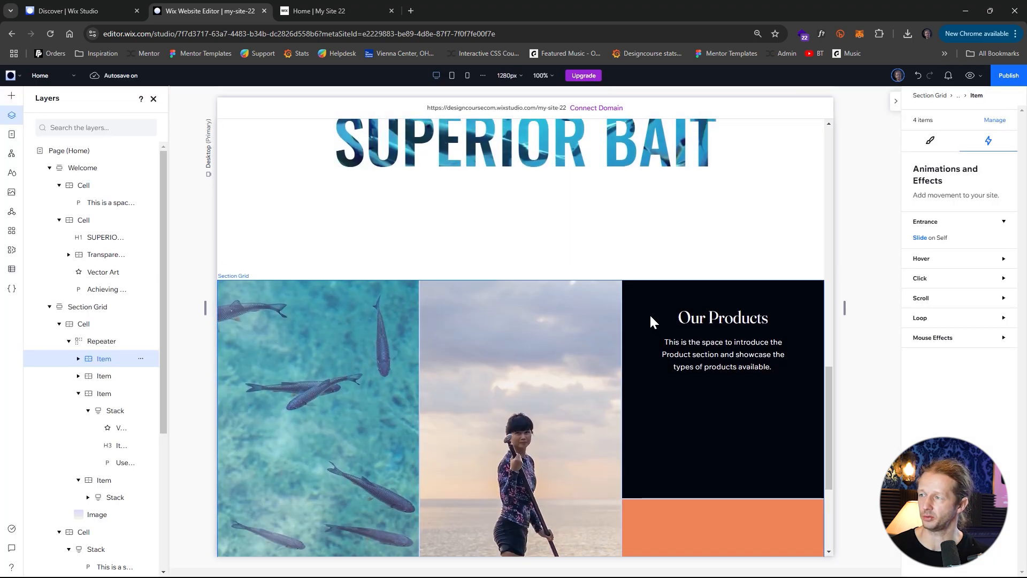
pyautogui.scroll(5, 649, 313)
pyautogui.click(558, 406)
pyautogui.click(572, 399)
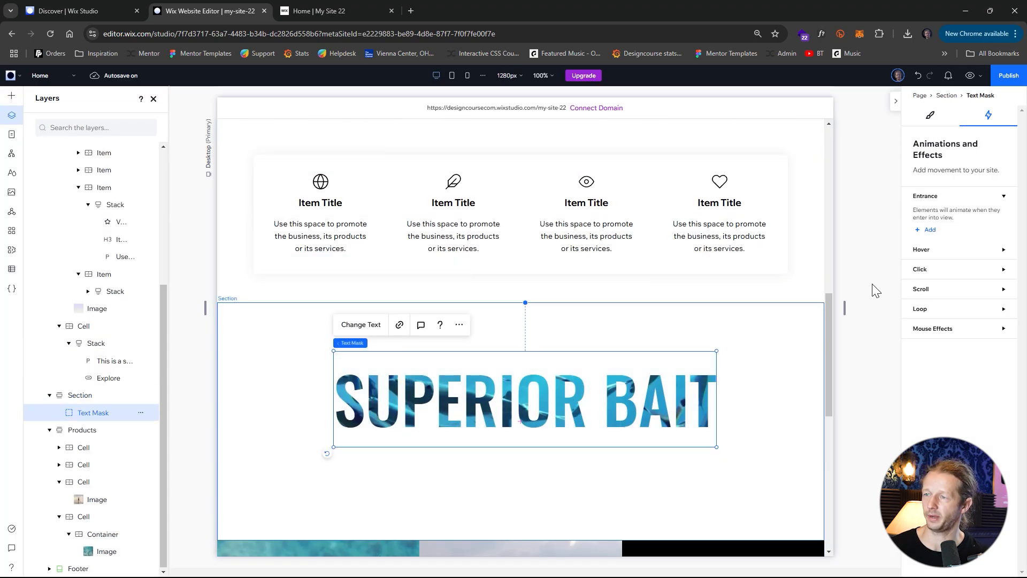
pyautogui.click(929, 230)
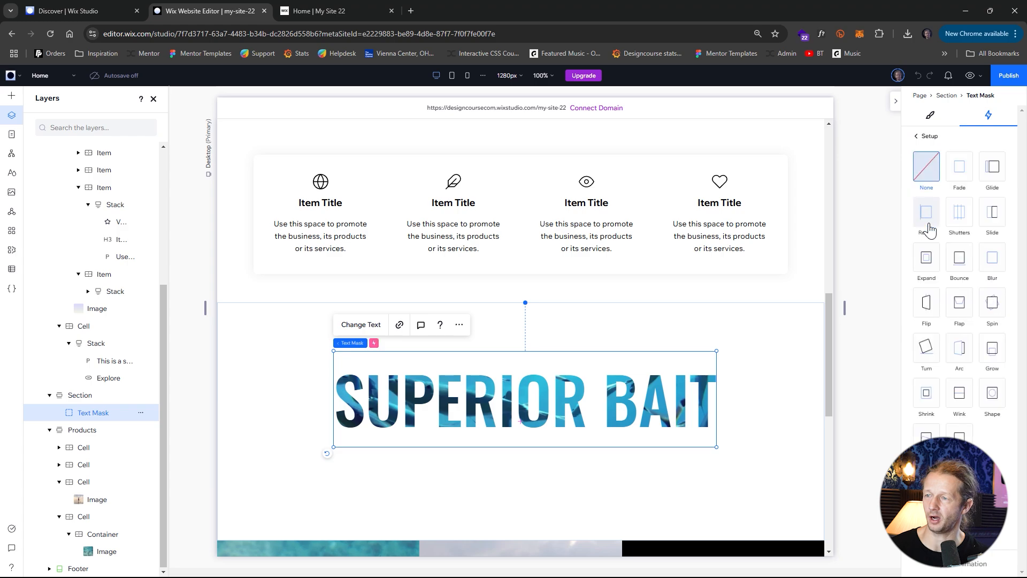
pyautogui.click(997, 213)
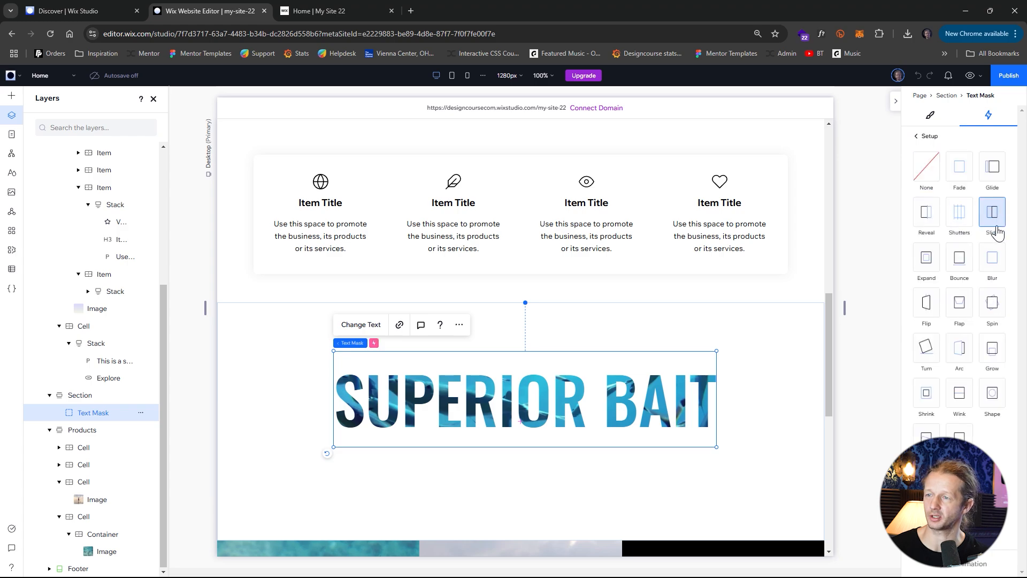
pyautogui.click(869, 387)
# Open the full icon library of decorative vector art to add artwork to the SUPERIOR BAIT section.
pyautogui.click(467, 407)
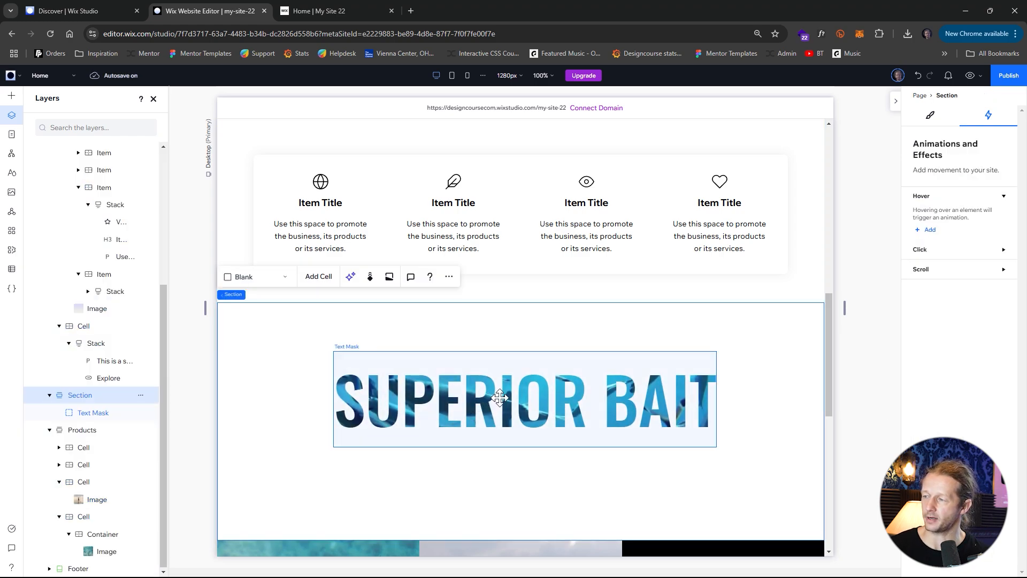
pyautogui.scroll(-2, 492, 394)
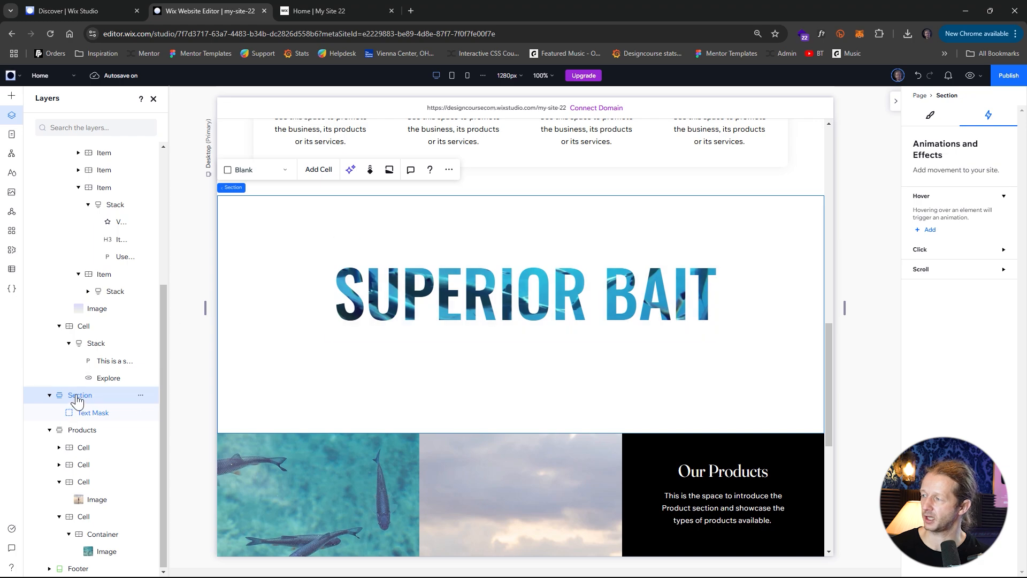
pyautogui.click(12, 97)
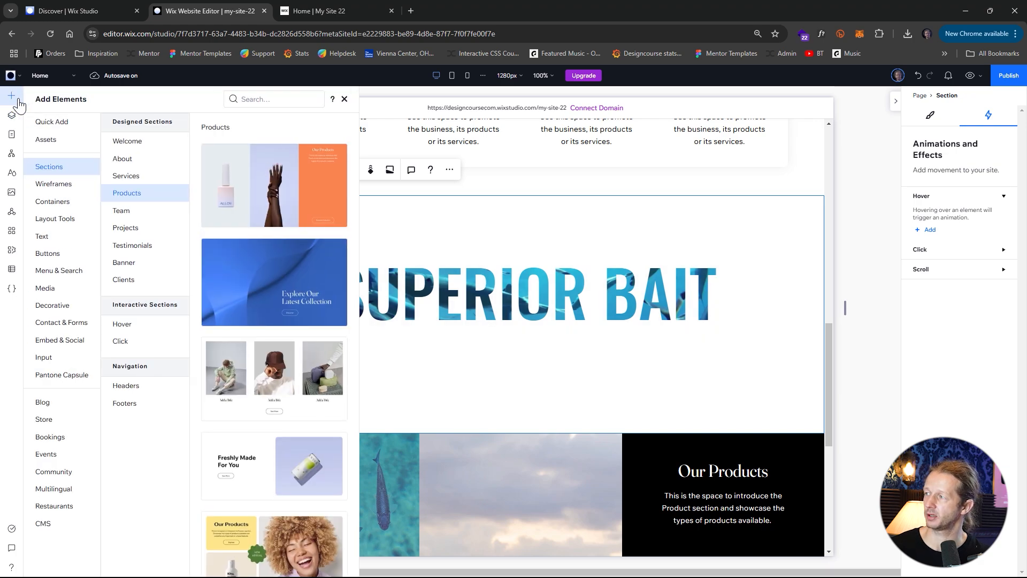
pyautogui.click(49, 308)
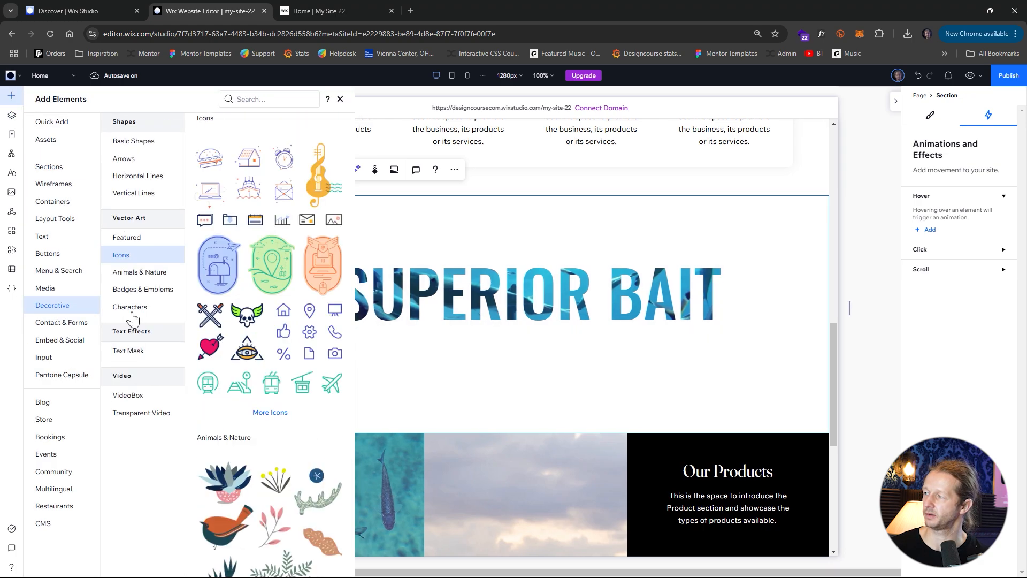
pyautogui.click(141, 261)
pyautogui.click(271, 426)
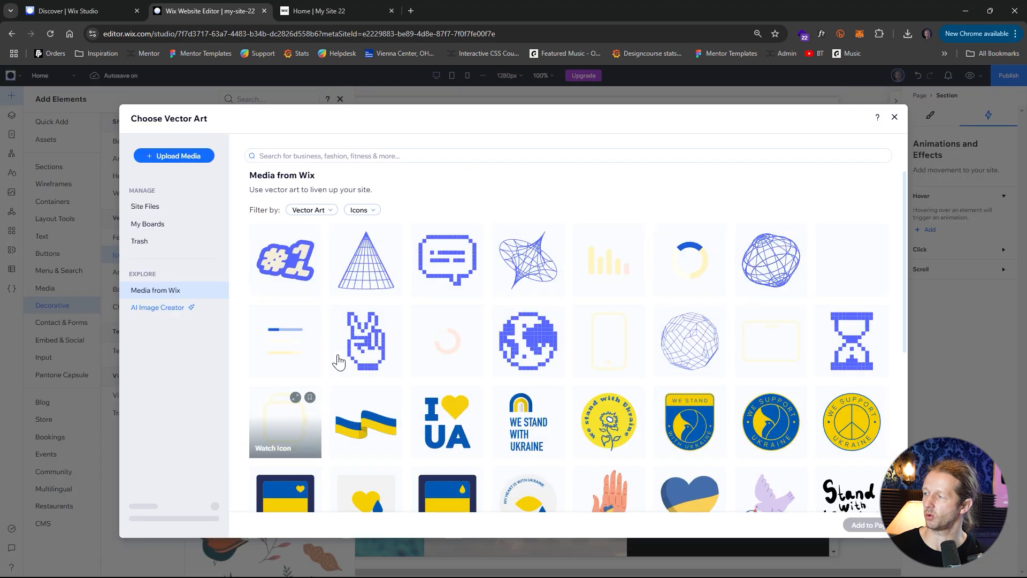
# Search the vector art library for "free" and look through the artwork, and search it for "animal".
pyautogui.click(333, 157)
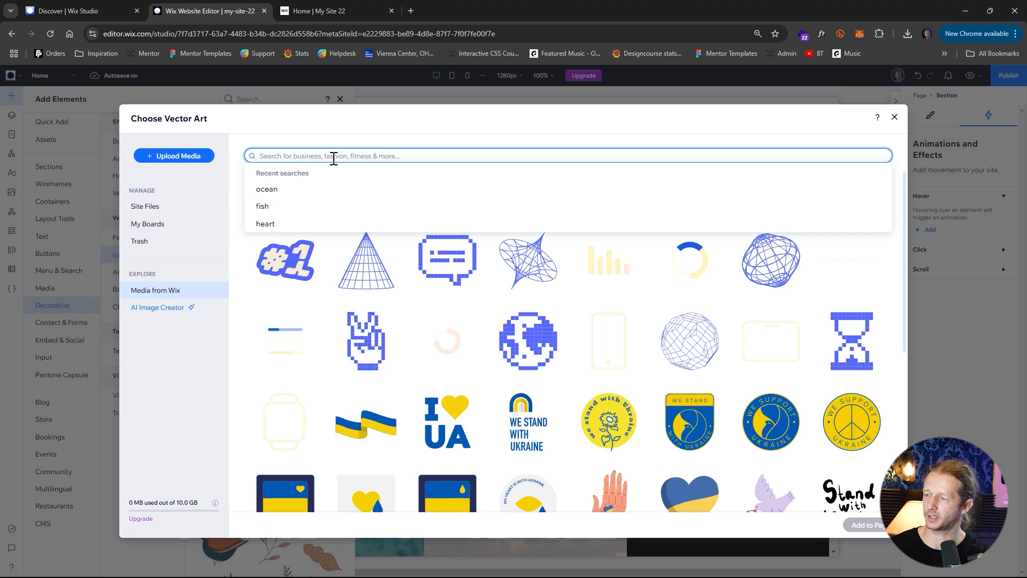
pyautogui.write('free')
pyautogui.press('Return')
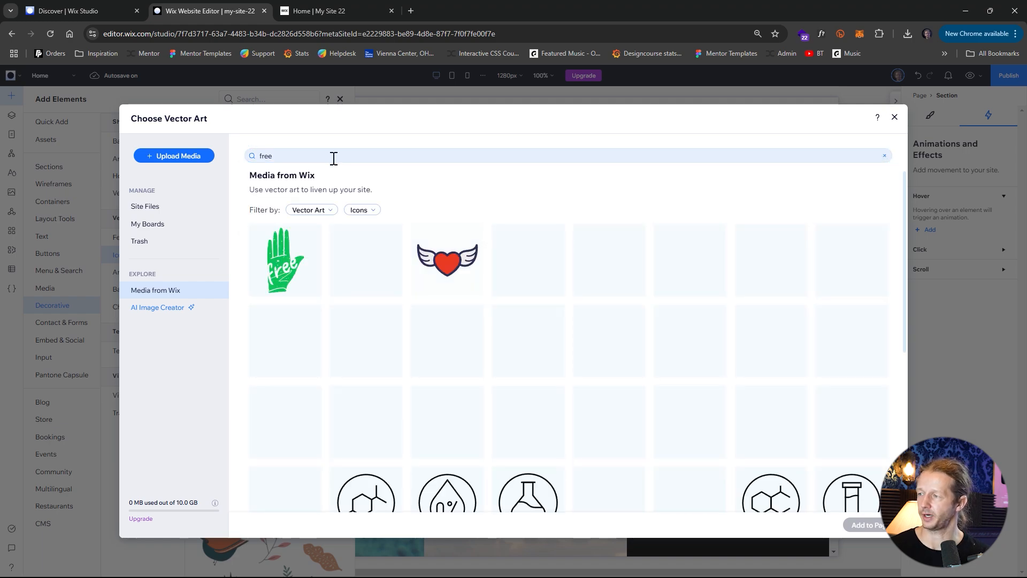
pyautogui.scroll(-6, 599, 311)
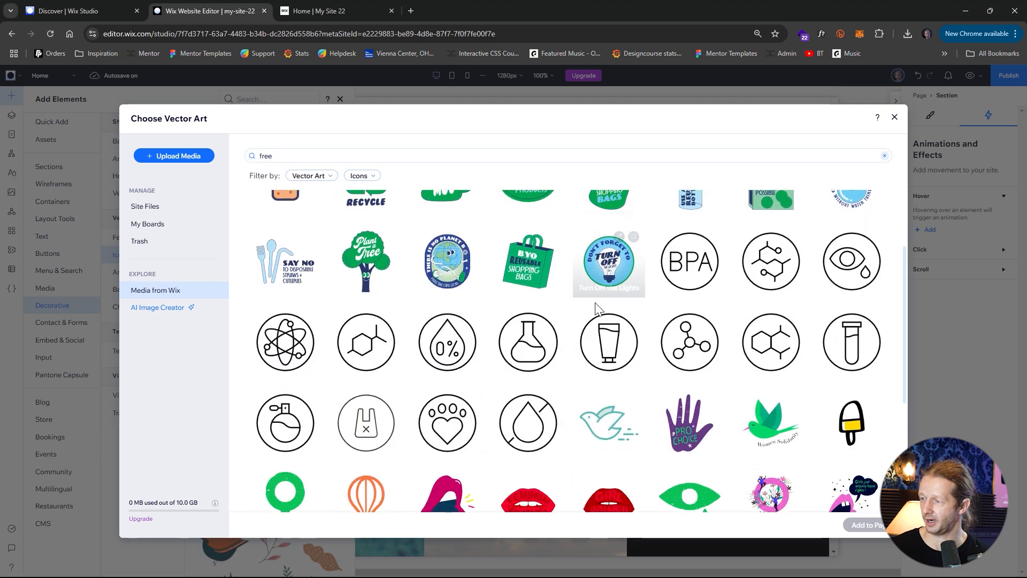
pyautogui.scroll(-1, 529, 343)
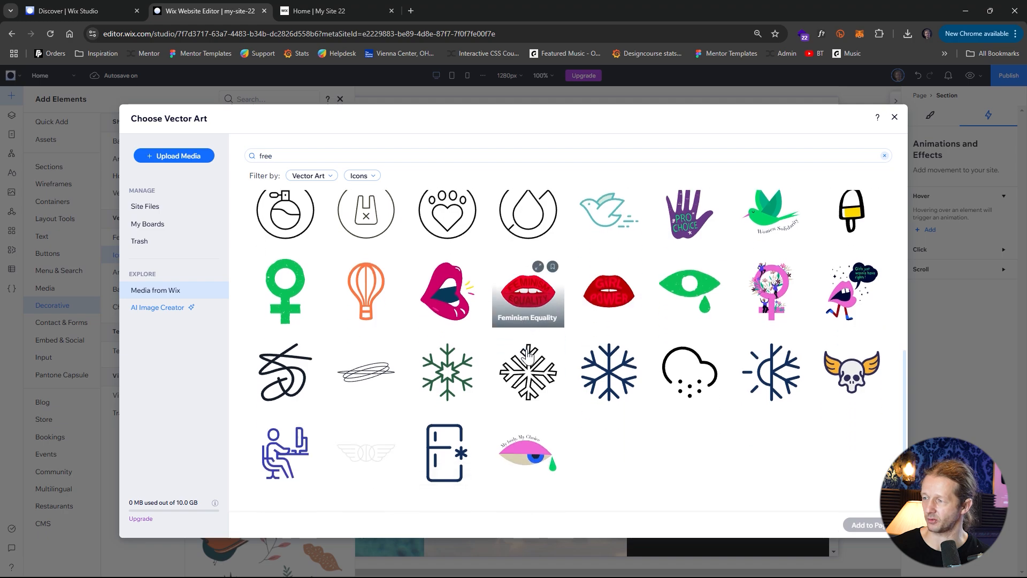
pyautogui.scroll(7, 618, 367)
pyautogui.doubleClick(338, 157)
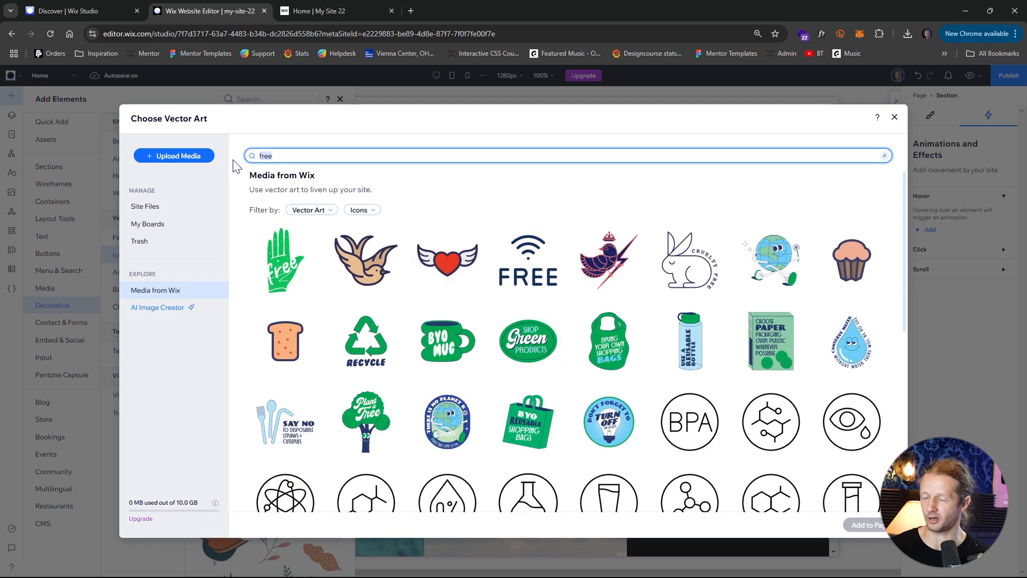
pyautogui.write('animal')
pyautogui.press('Return')
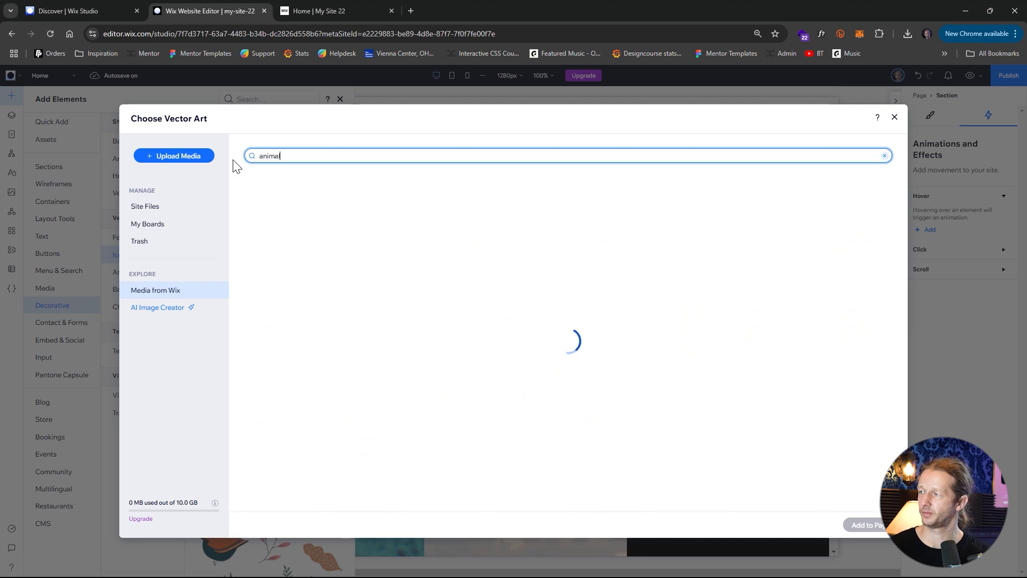
# Search the vector art for "fish" and add the slim orange outlined fish to the page.
pyautogui.doubleClick(264, 156)
pyautogui.write('fish')
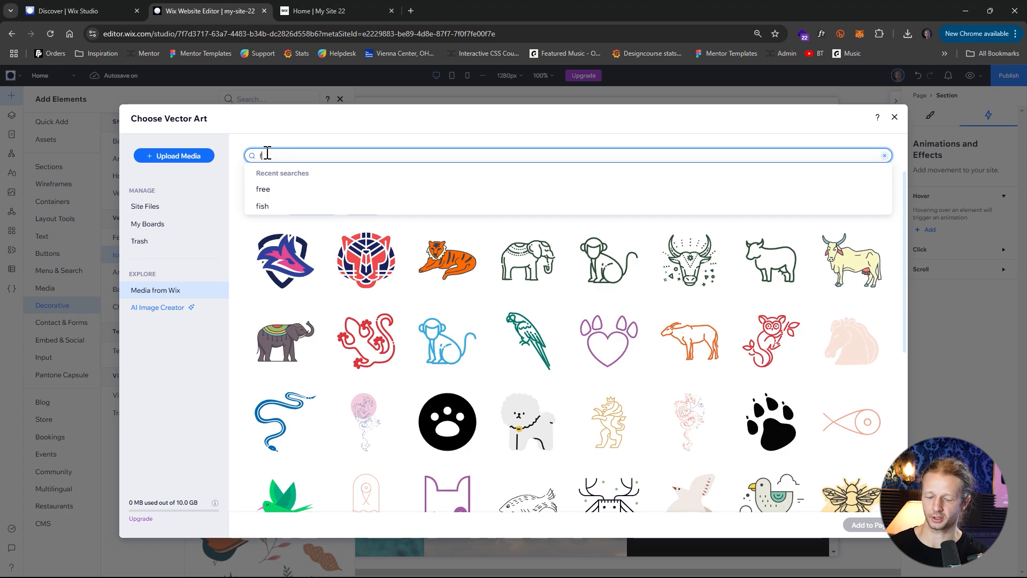
pyautogui.press('Return')
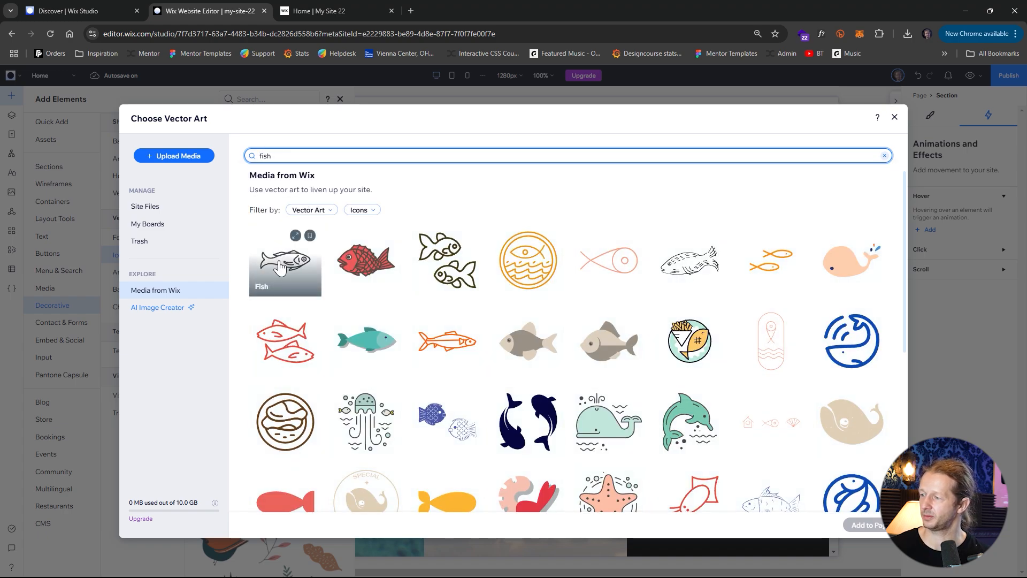
pyautogui.click(447, 342)
pyautogui.click(862, 525)
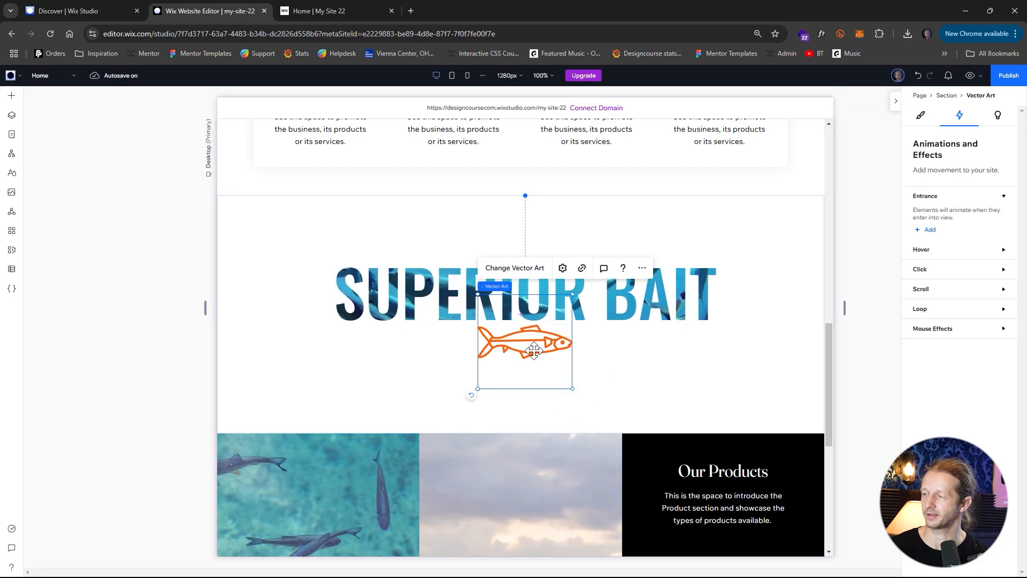
# Nudge the fish just under the SUPERIOR BAIT text and place its layer beneath the Text Mask in the section.
pyautogui.moveTo(536, 343)
pyautogui.mouseDown()
pyautogui.moveTo(533, 324)
pyautogui.moveTo(535, 350)
pyautogui.mouseUp()
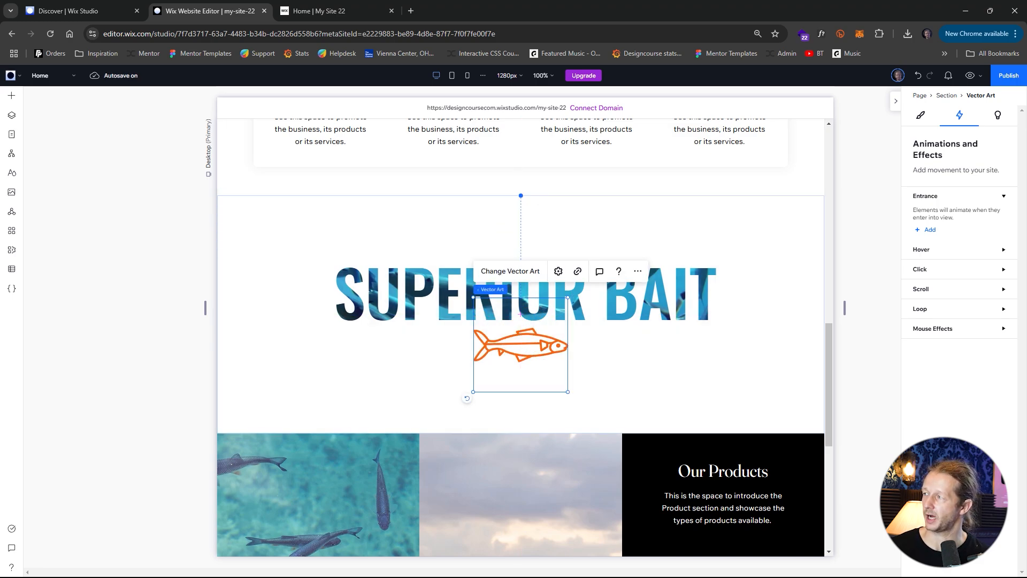
pyautogui.click(12, 116)
pyautogui.scroll(-5, 97, 399)
pyautogui.moveTo(94, 398); pyautogui.dragTo(102, 417)
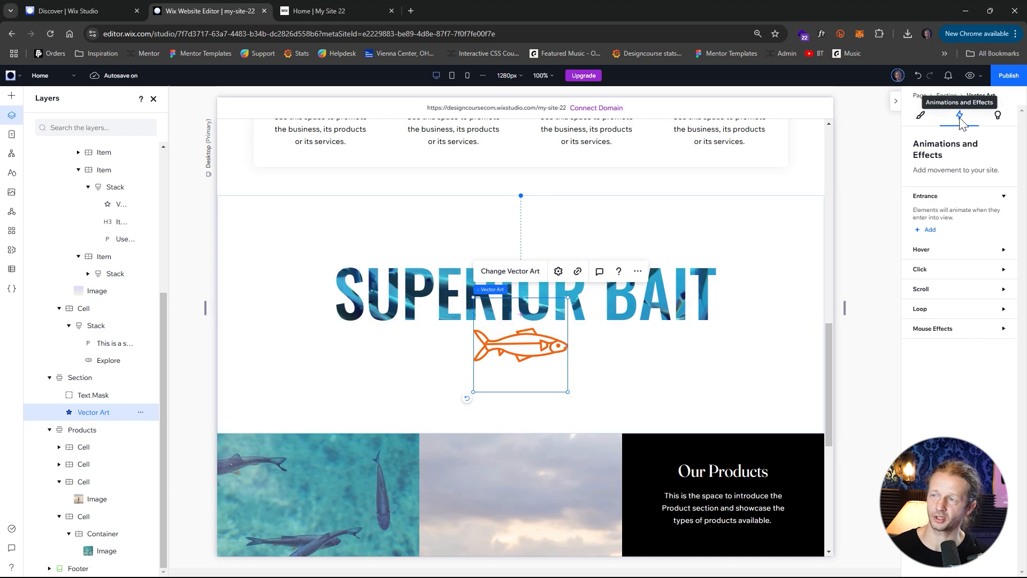
# Apply the Track mouse effect to the fish and preview how it follows the pointer on the site.
pyautogui.click(1004, 330)
pyautogui.click(932, 364)
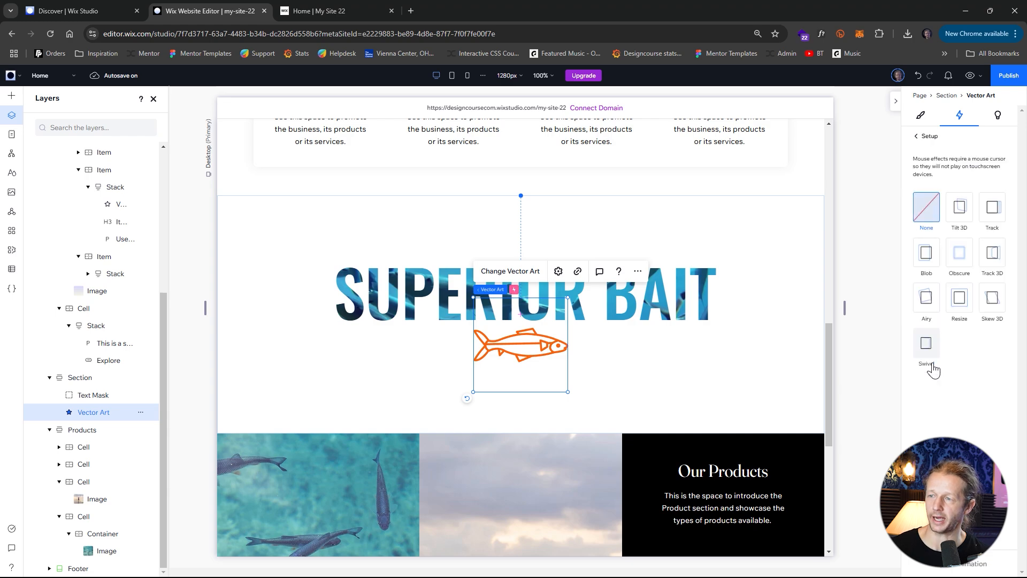
pyautogui.click(991, 217)
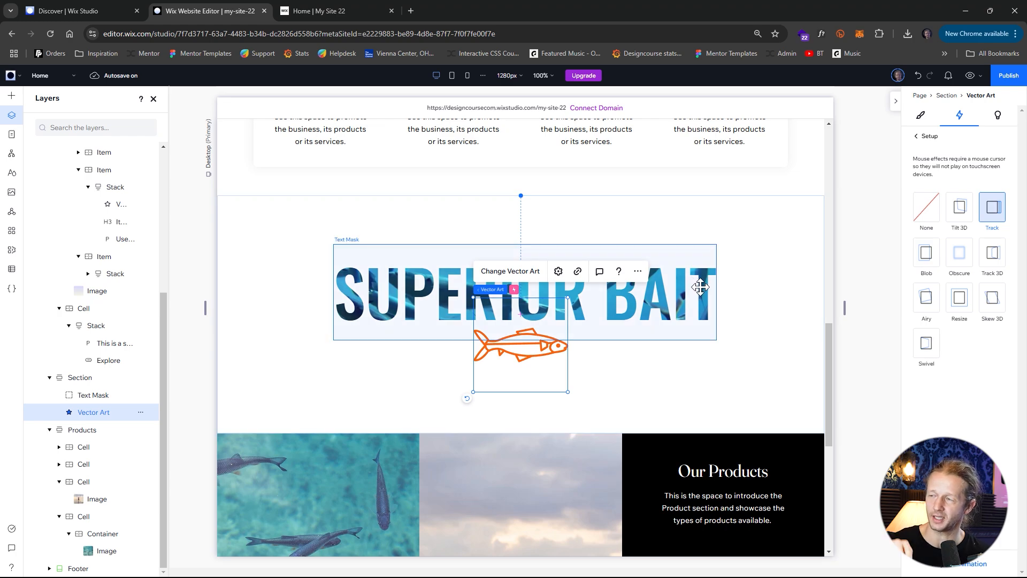
pyautogui.click(971, 78)
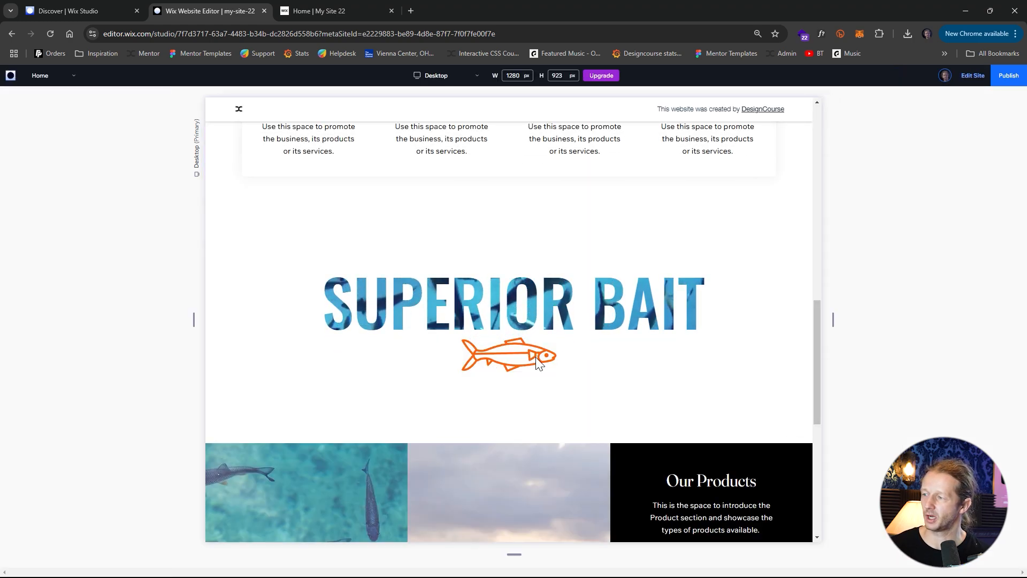
pyautogui.click(973, 76)
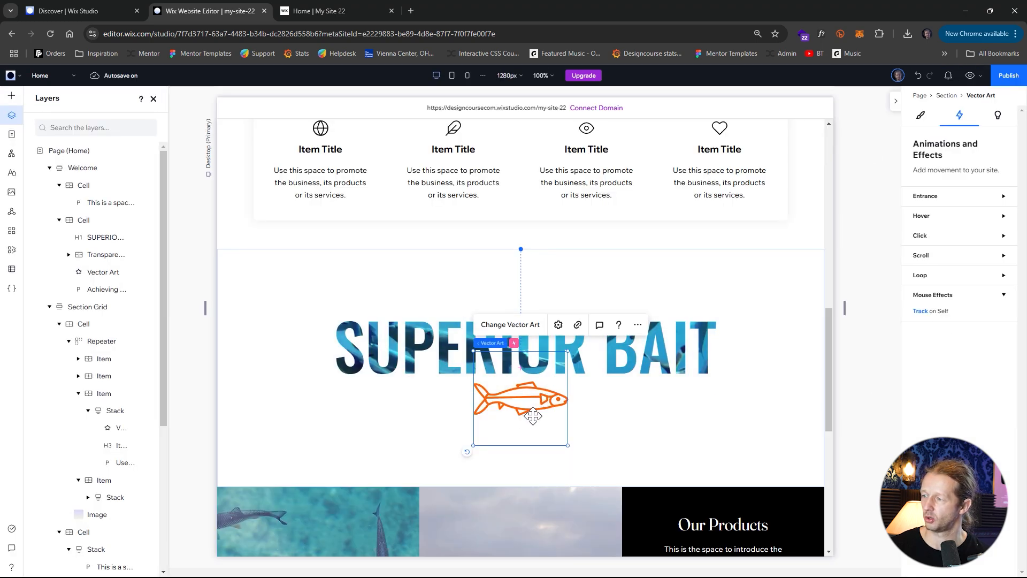
# Move the fish further left beneath the SUPERIOR BAIT text and test its Track effect with the in-editor preview.
pyautogui.moveTo(535, 413); pyautogui.dragTo(483, 411)
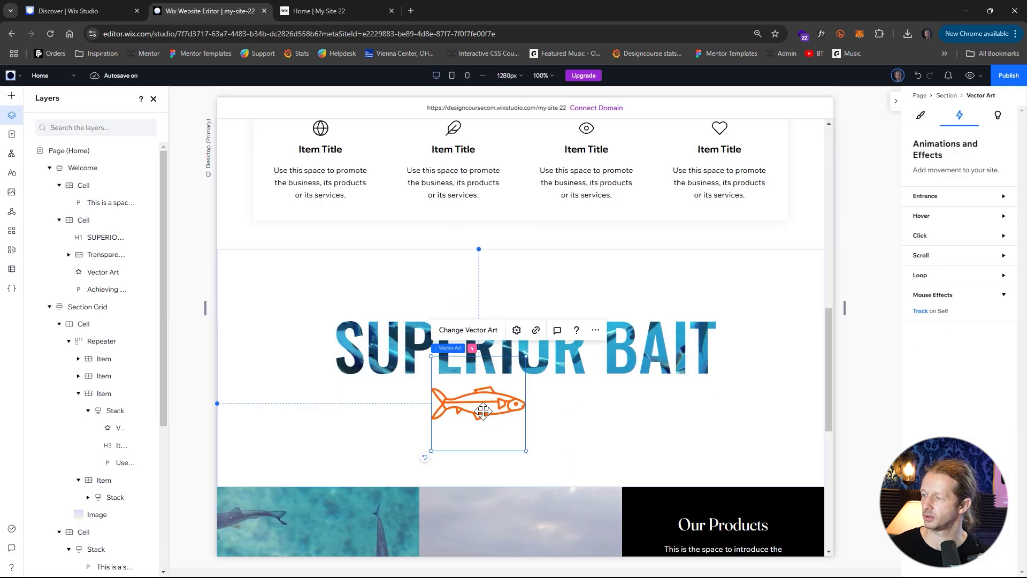
pyautogui.click(921, 312)
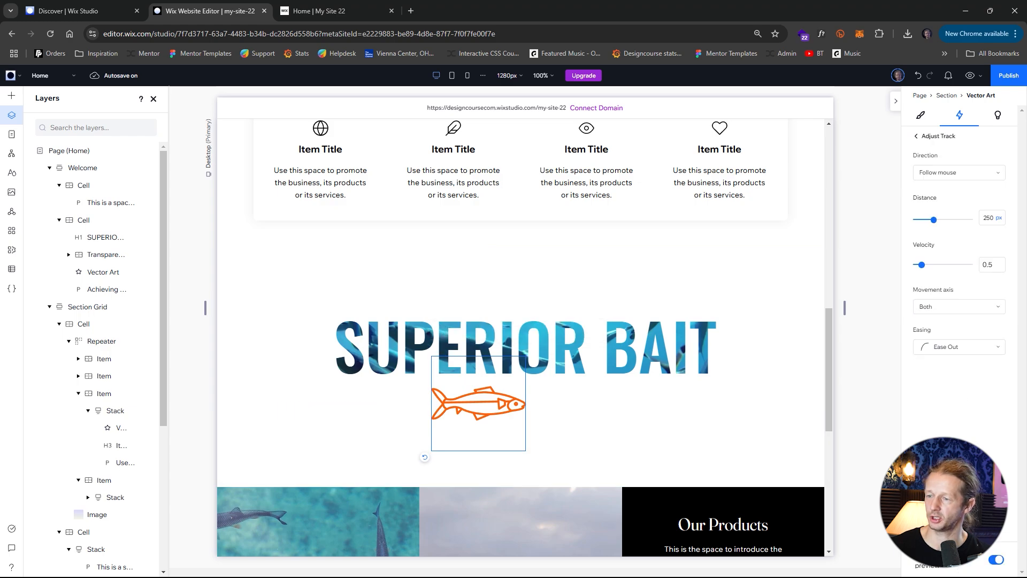
pyautogui.click(996, 560)
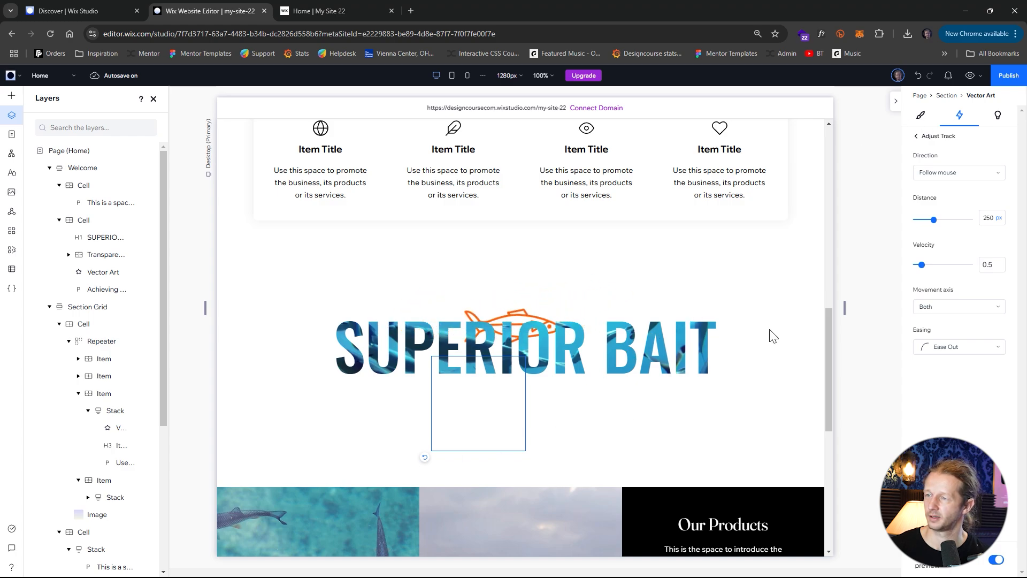
# Preview the whole site, return to the hero section at the start of the page, and go back to editing.
pyautogui.click(969, 77)
pyautogui.scroll(10, 719, 309)
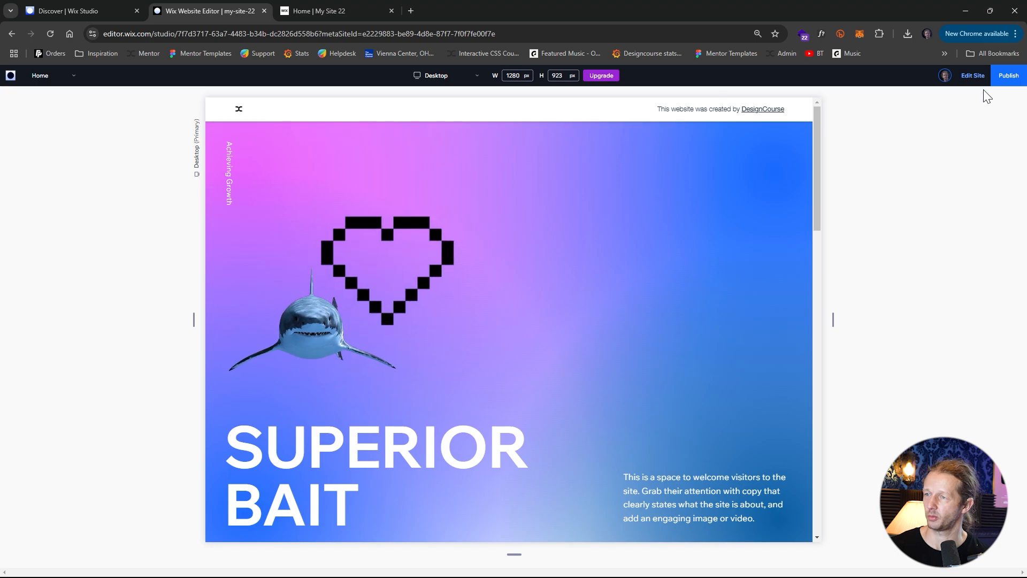
pyautogui.click(973, 76)
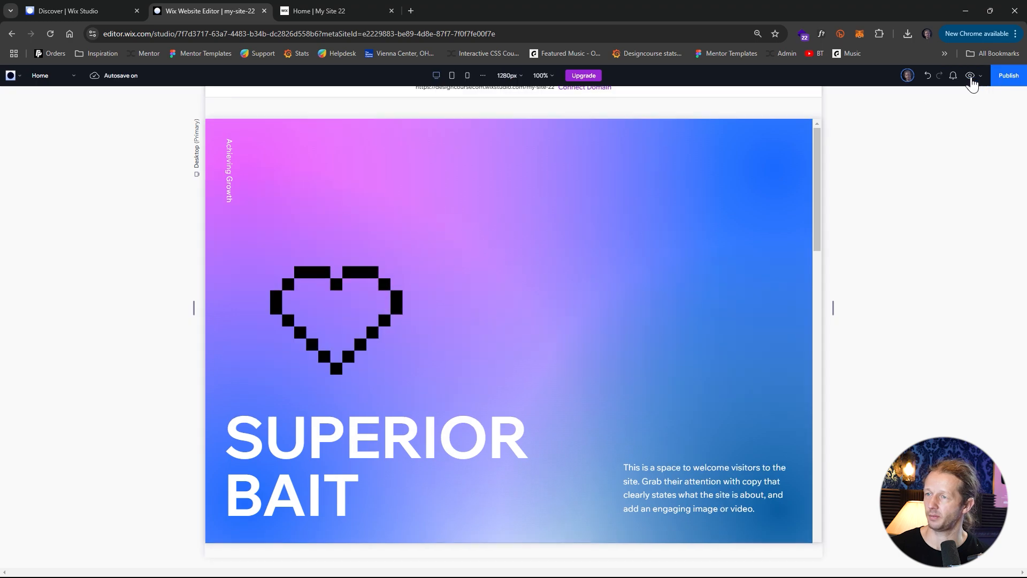
# Preview the site from the hero section through to the Products section at the page's end, and go back to editing.
pyautogui.click(970, 76)
pyautogui.scroll(-10, 575, 265)
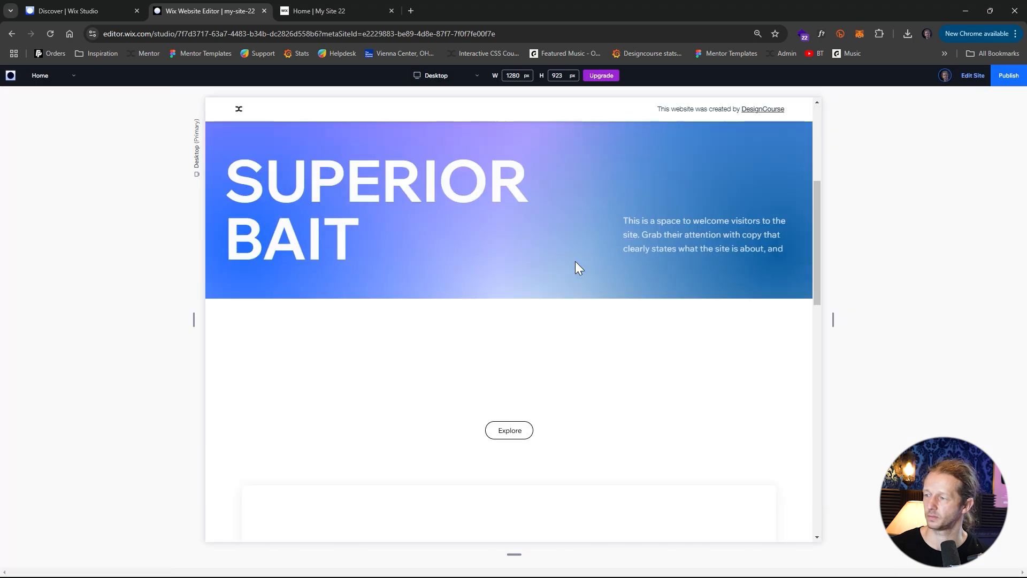
pyautogui.scroll(-1, 594, 304)
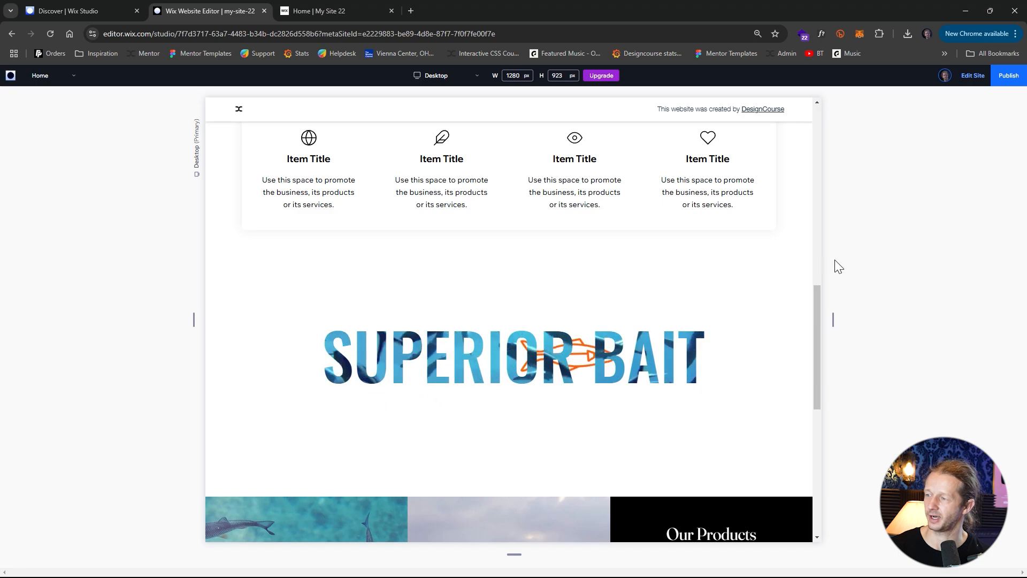
pyautogui.scroll(-5, 465, 283)
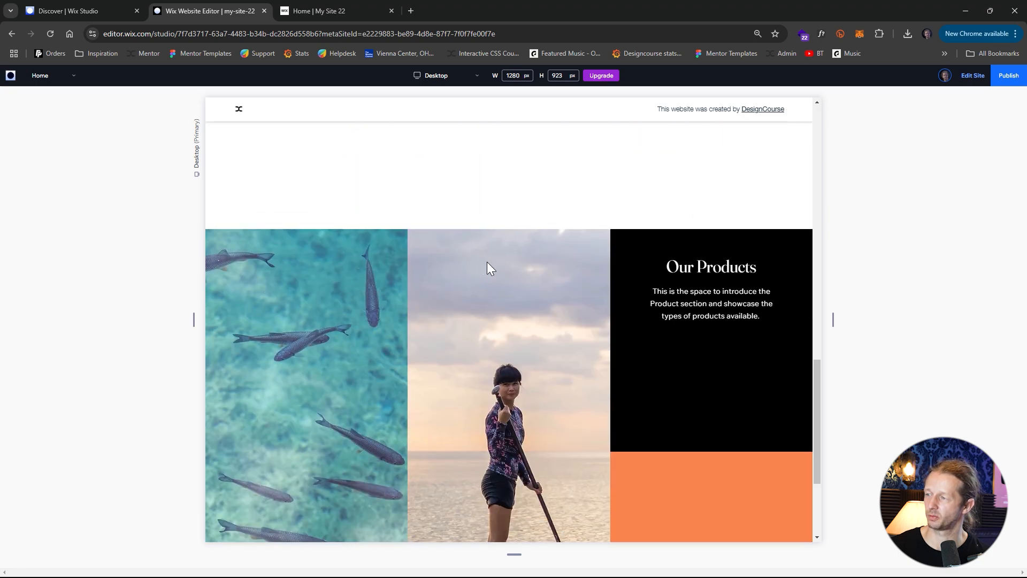
pyautogui.scroll(-2, 347, 310)
pyautogui.scroll(-1, 325, 317)
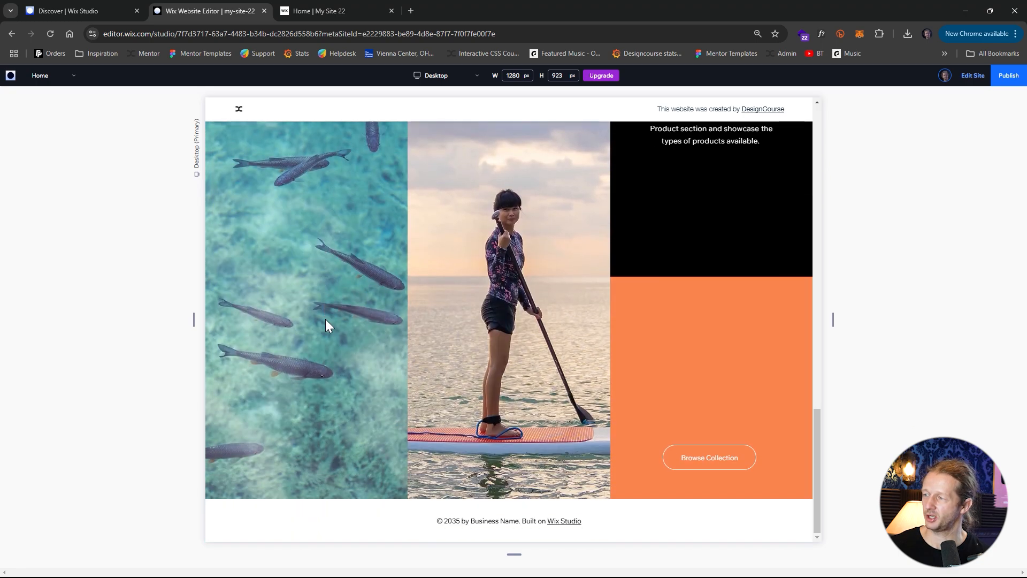
pyautogui.scroll(3, 688, 191)
pyautogui.click(973, 76)
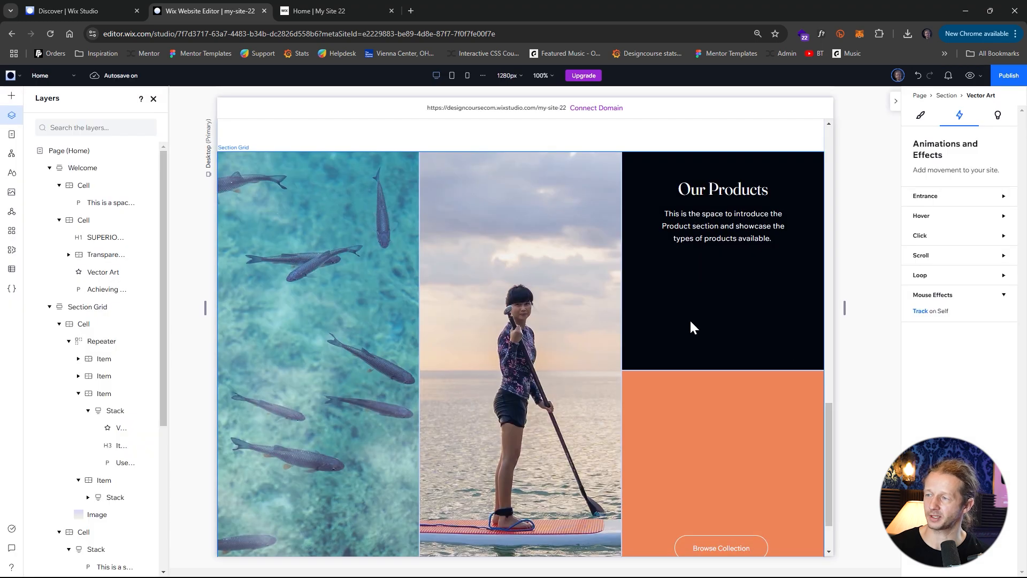
# Add a Shutters entrance animation to the fish photo in the Products section, after trying Slide.
pyautogui.scroll(2, 396, 318)
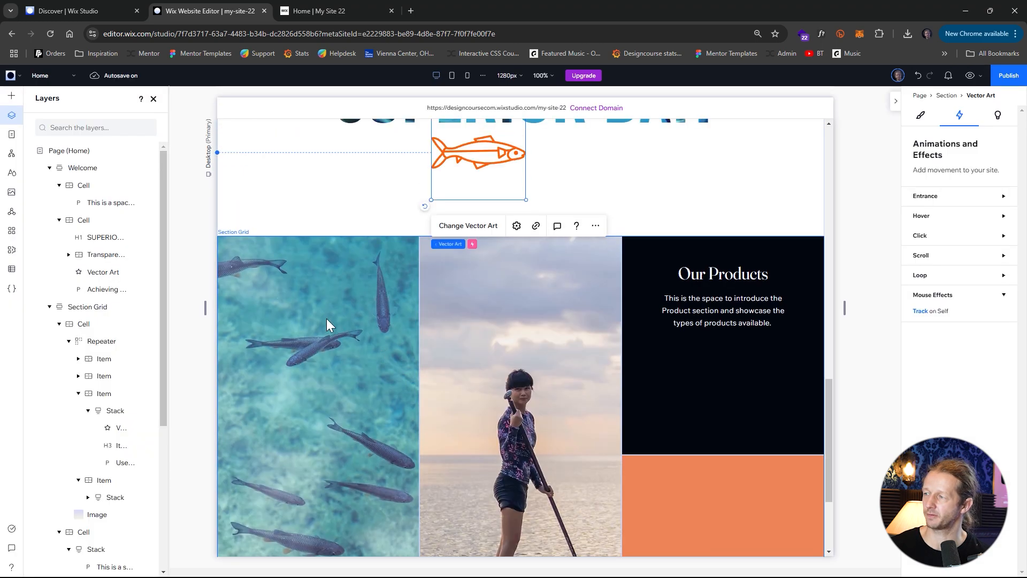
pyautogui.click(342, 310)
pyautogui.click(280, 302)
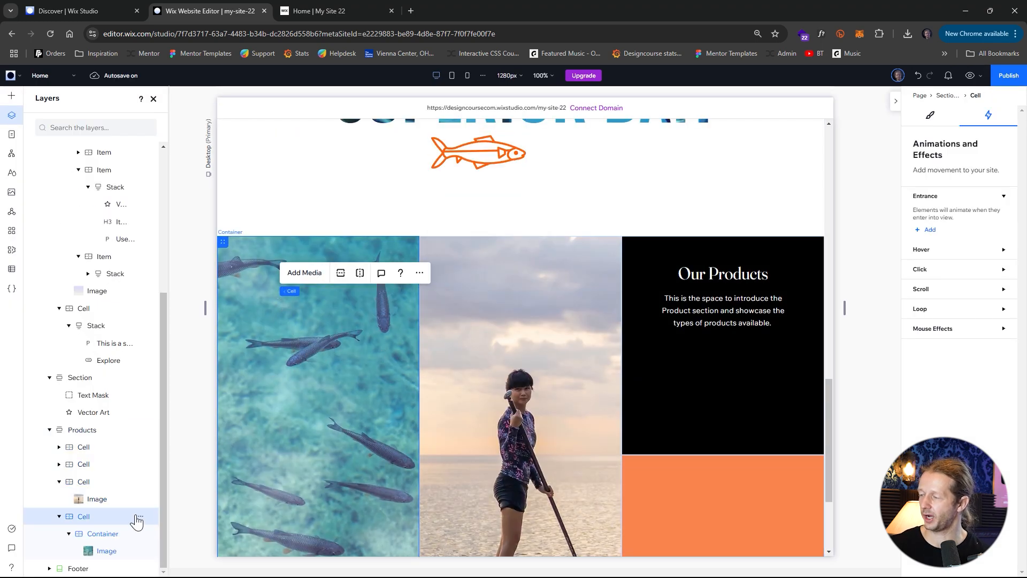
pyautogui.scroll(-1, 289, 413)
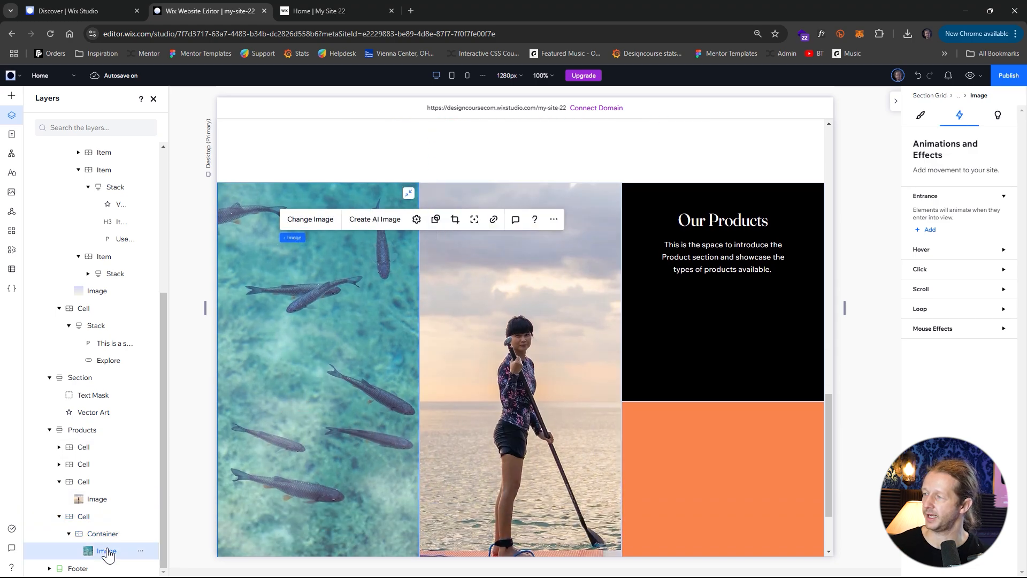
pyautogui.click(109, 535)
pyautogui.click(107, 550)
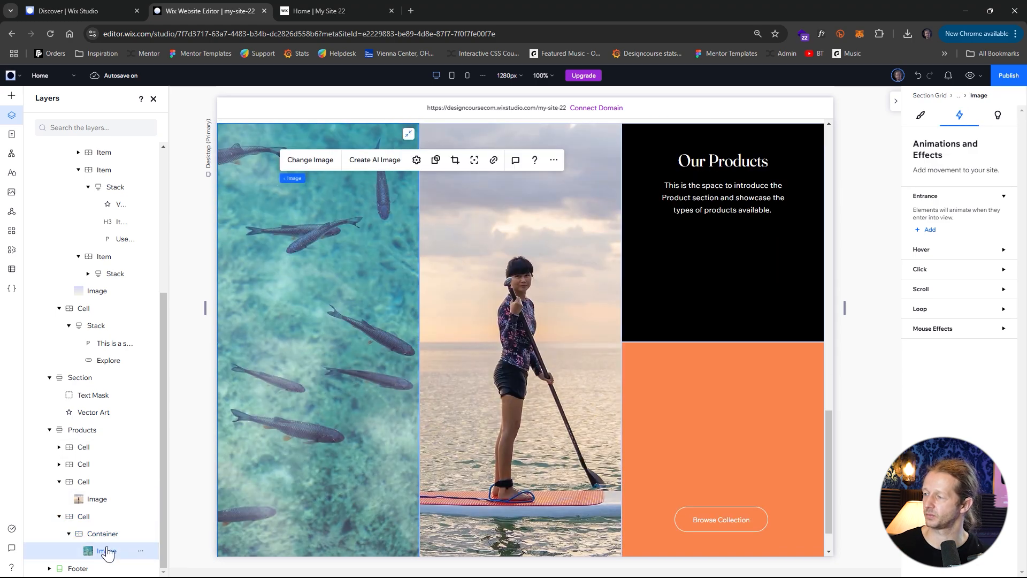
pyautogui.click(930, 235)
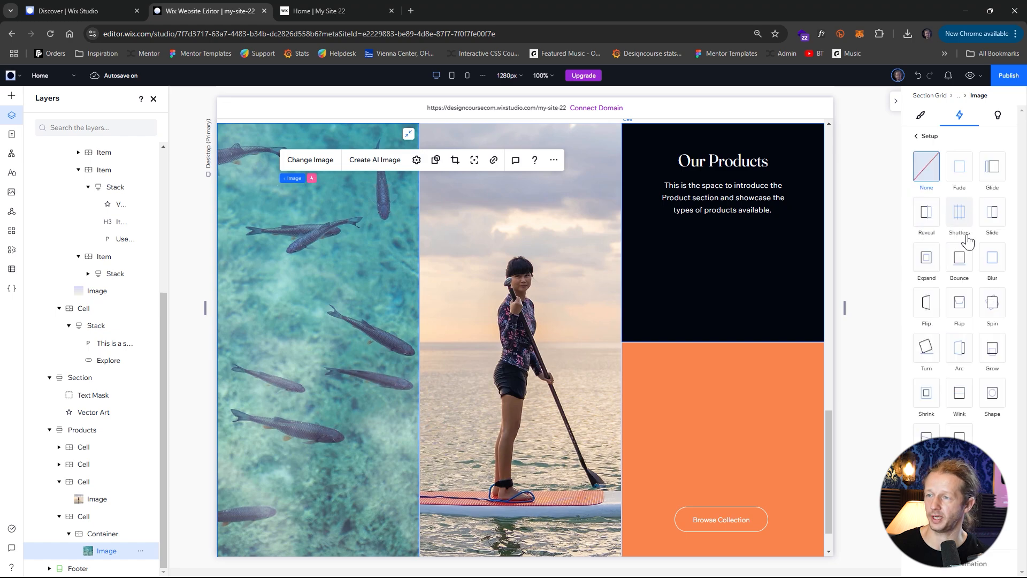
pyautogui.click(996, 222)
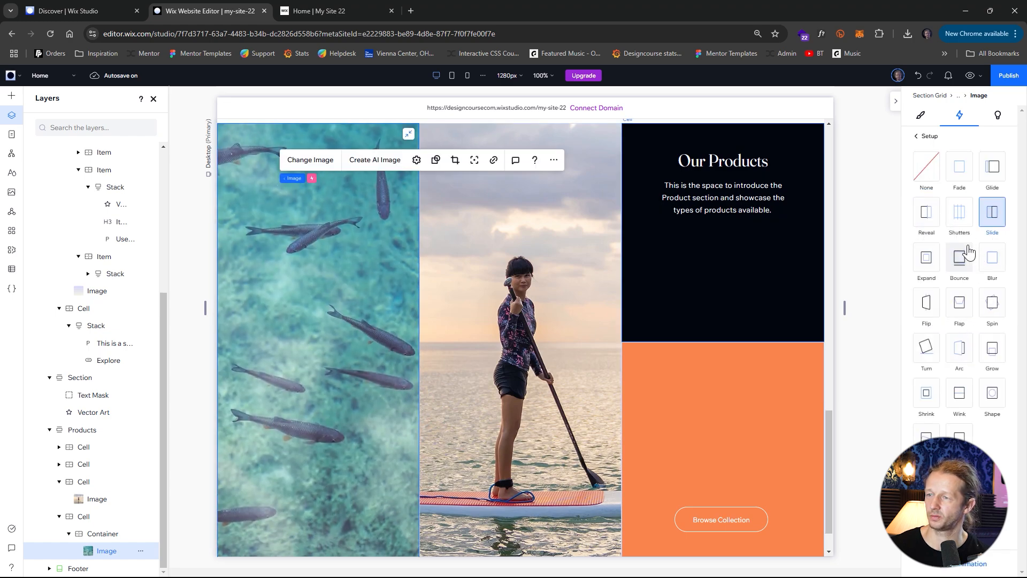
pyautogui.click(960, 219)
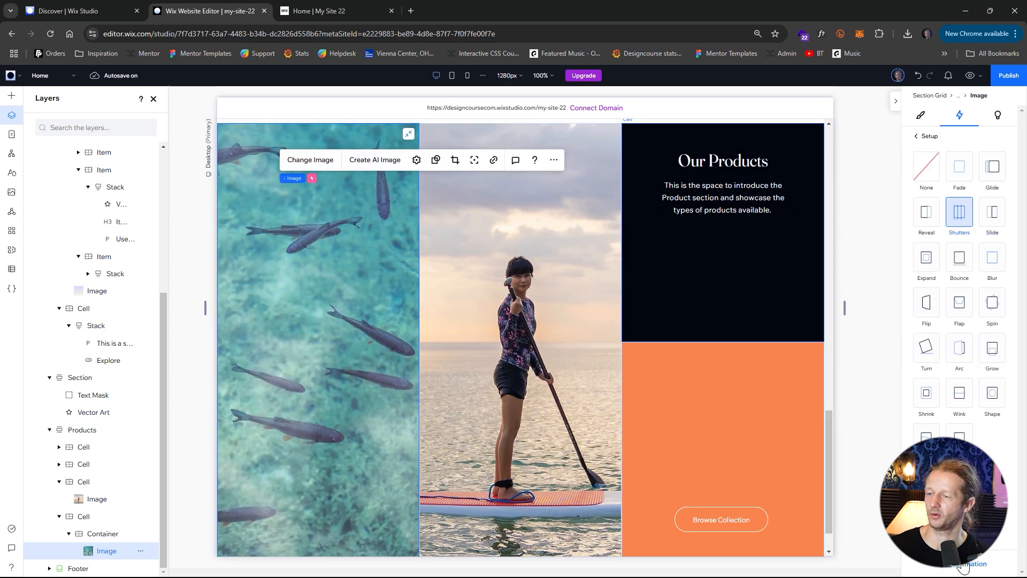
# Customize the fish photo's Shutters animation to come in From top and play its preview.
pyautogui.click(960, 218)
pyautogui.click(938, 178)
pyautogui.click(936, 200)
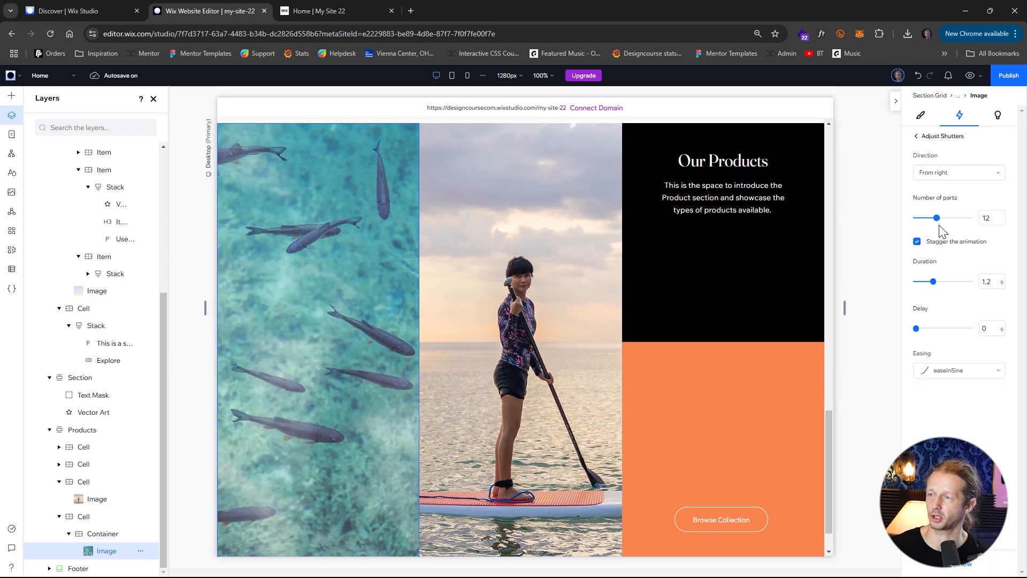
pyautogui.click(962, 568)
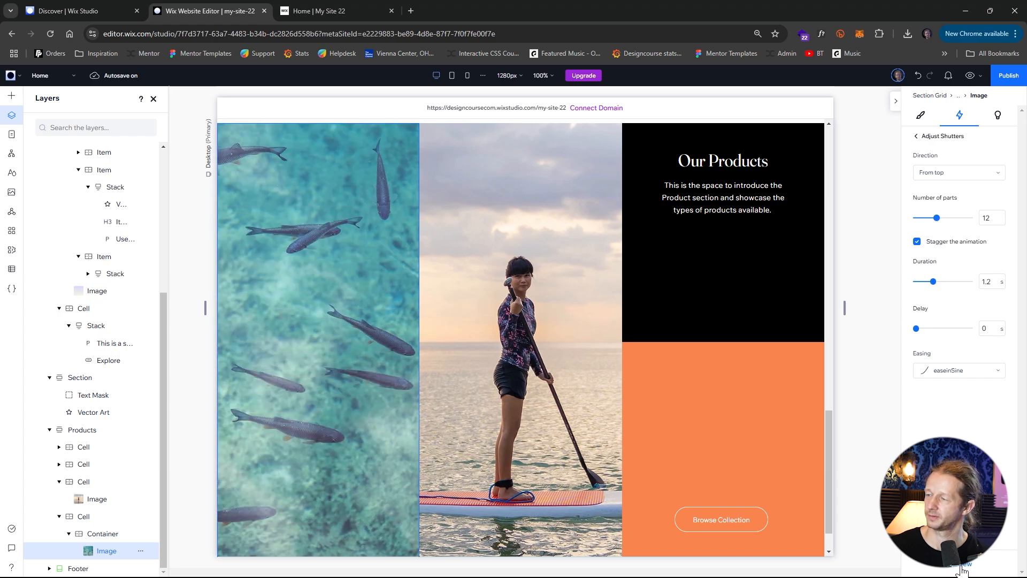
# Add a Shutters entrance animation with direction From top to the paddleboarder image in the Products section.
pyautogui.click(484, 277)
pyautogui.click(526, 294)
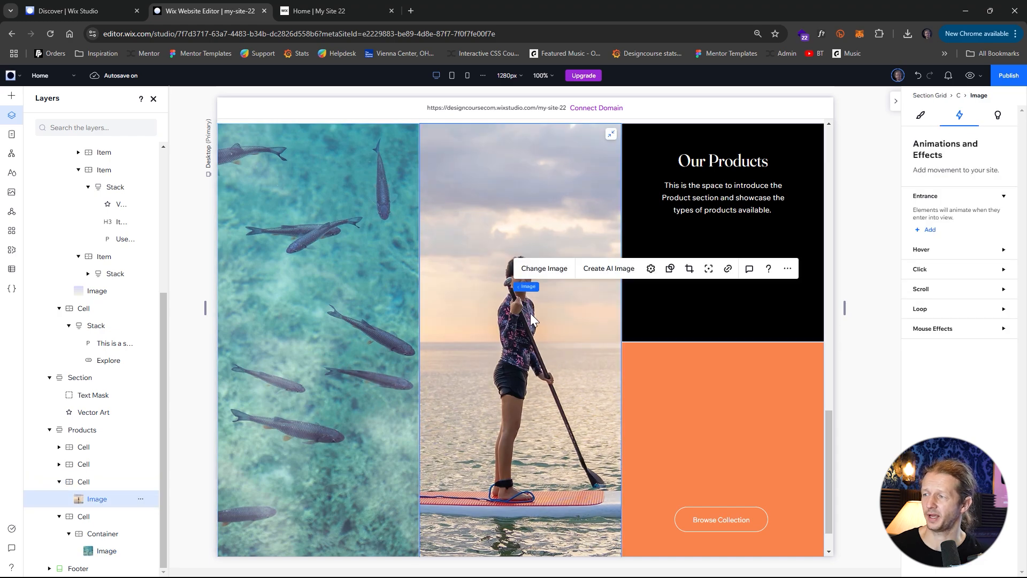
pyautogui.click(538, 338)
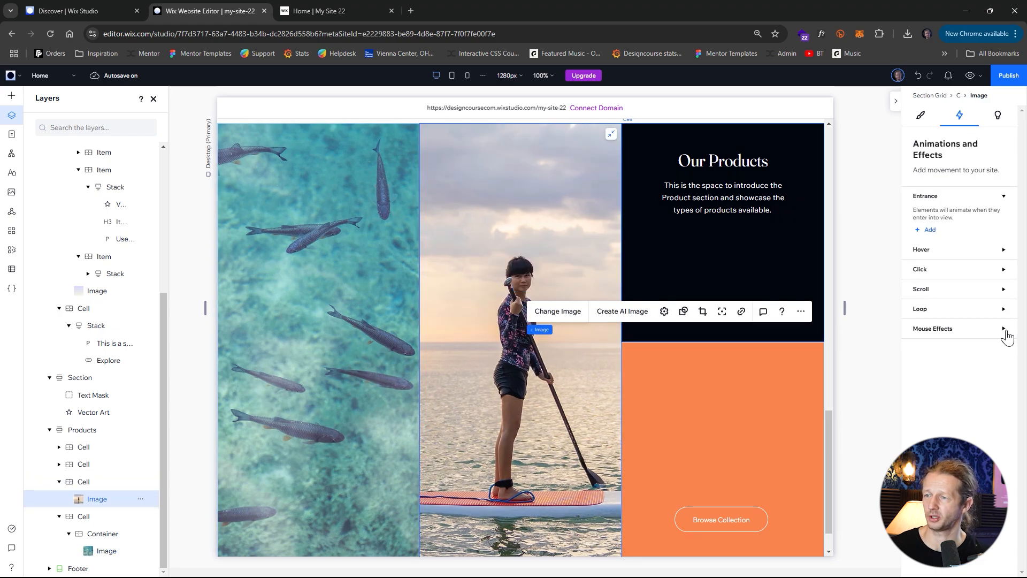
pyautogui.click(931, 232)
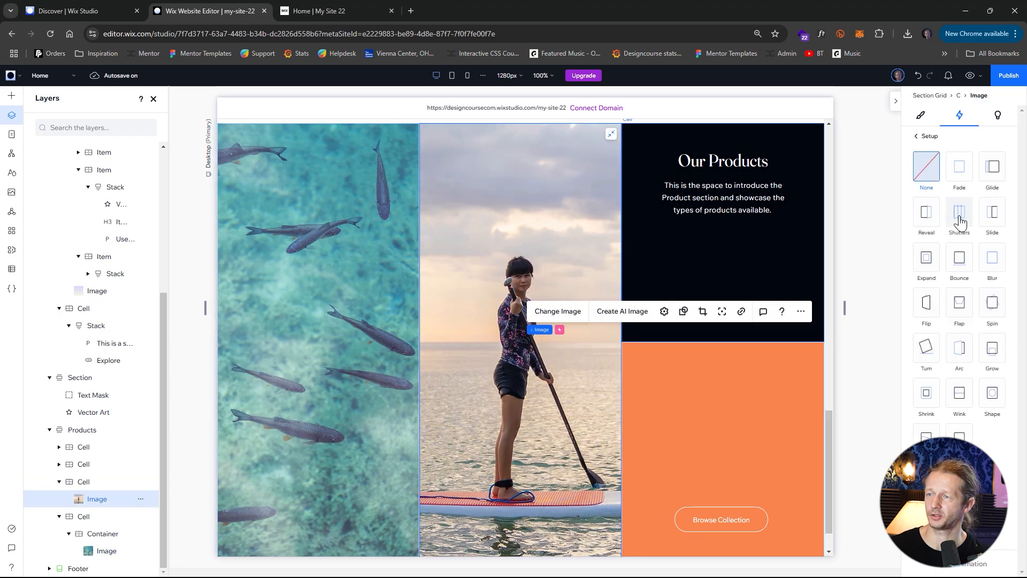
pyautogui.click(960, 213)
pyautogui.click(934, 172)
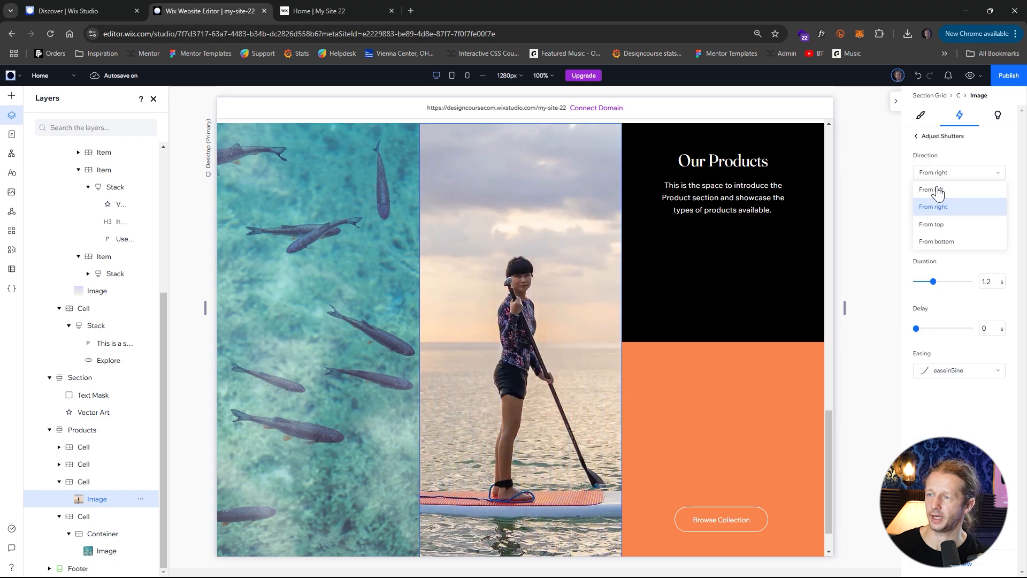
pyautogui.click(941, 202)
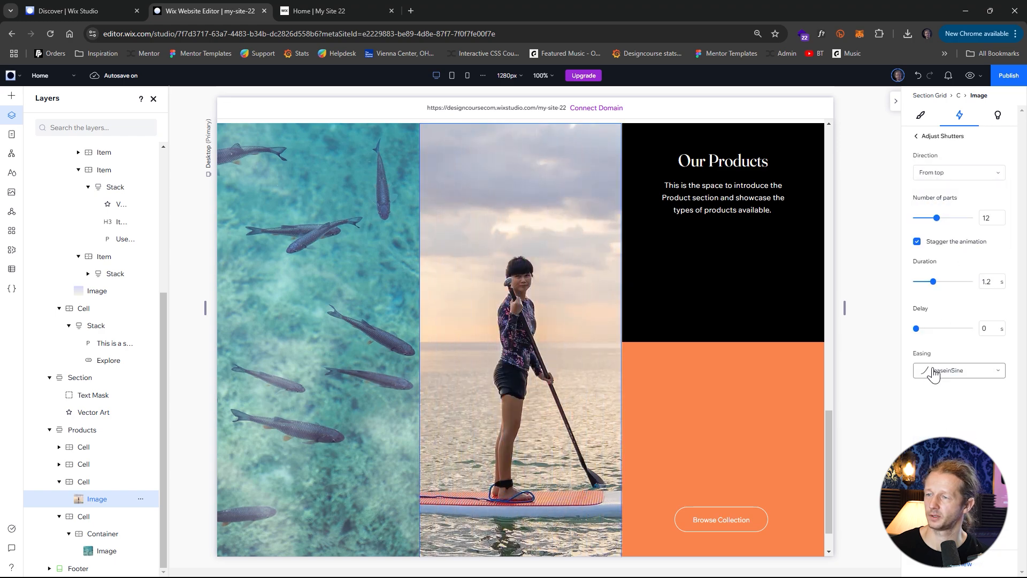
# Set the paddleboarder image's Shutters delay to 0.3 s, preview both image entrances on the site, and return to editing.
pyautogui.click(989, 328)
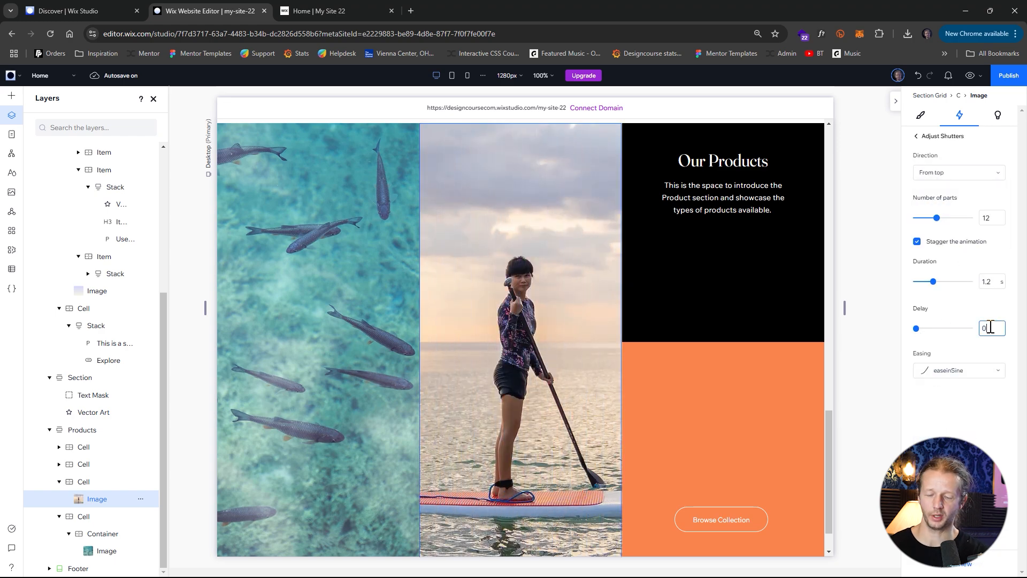
pyautogui.write('0.3')
pyautogui.press('Return')
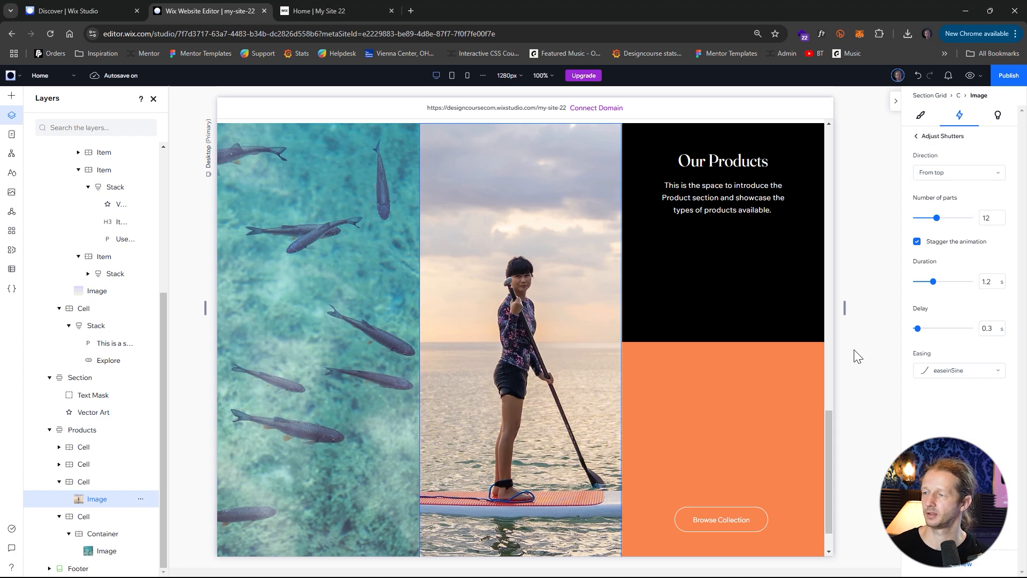
pyautogui.click(970, 75)
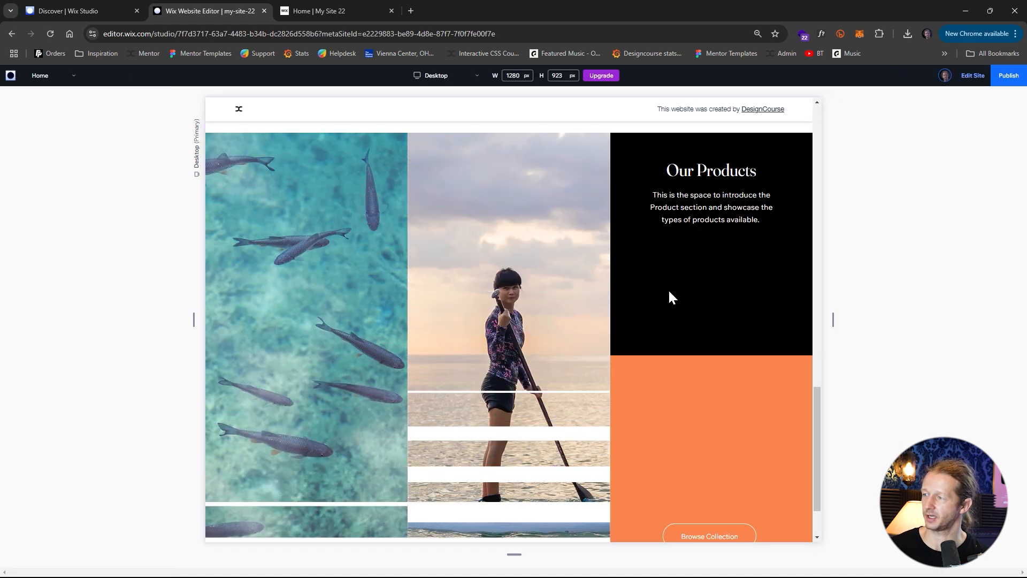
pyautogui.click(972, 76)
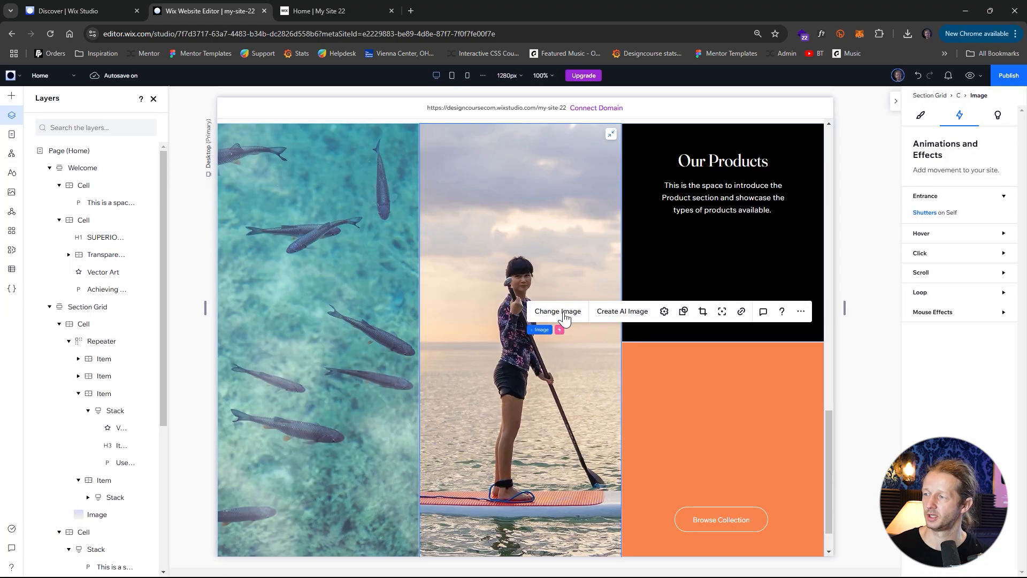
# Add an Expand hover animation to the fish photo in the Products section and open its adjustment settings.
pyautogui.click(347, 278)
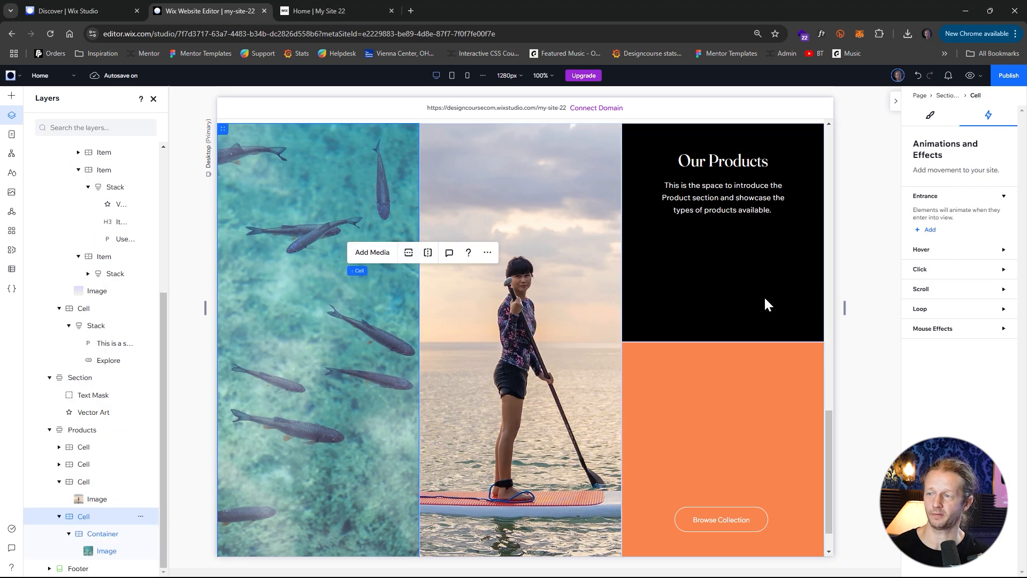
pyautogui.click(111, 555)
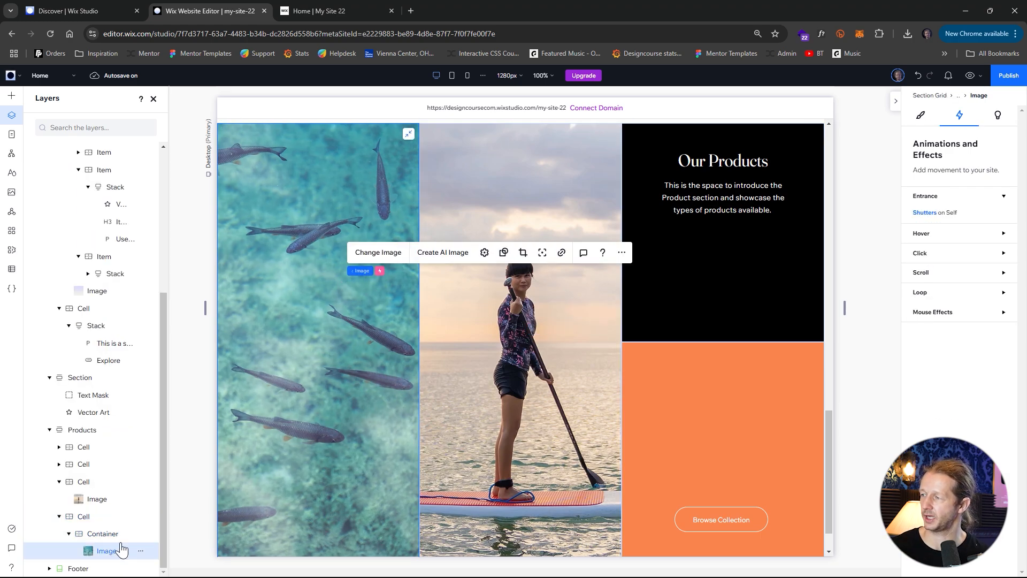
pyautogui.click(1004, 235)
pyautogui.click(929, 267)
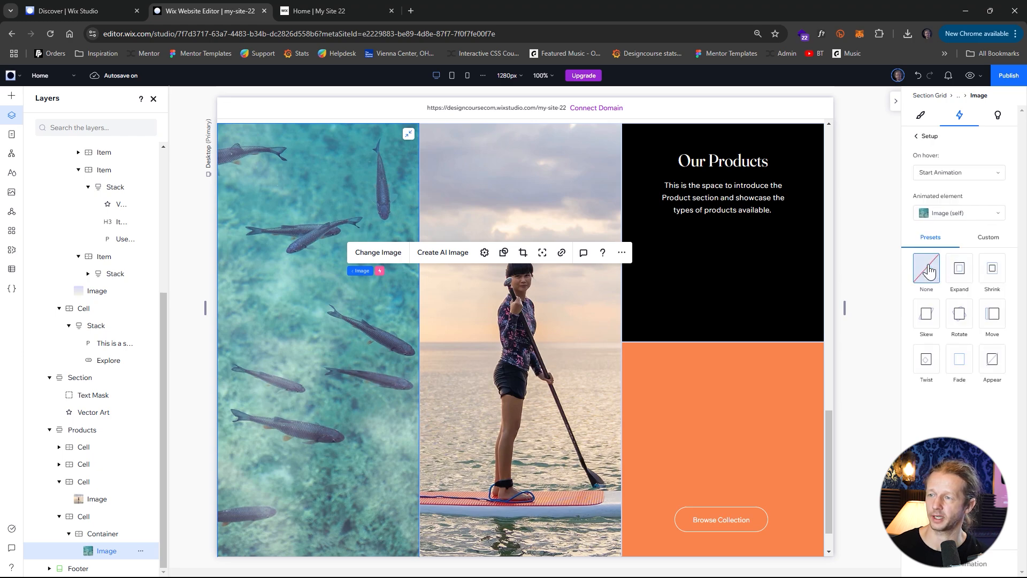
pyautogui.click(966, 277)
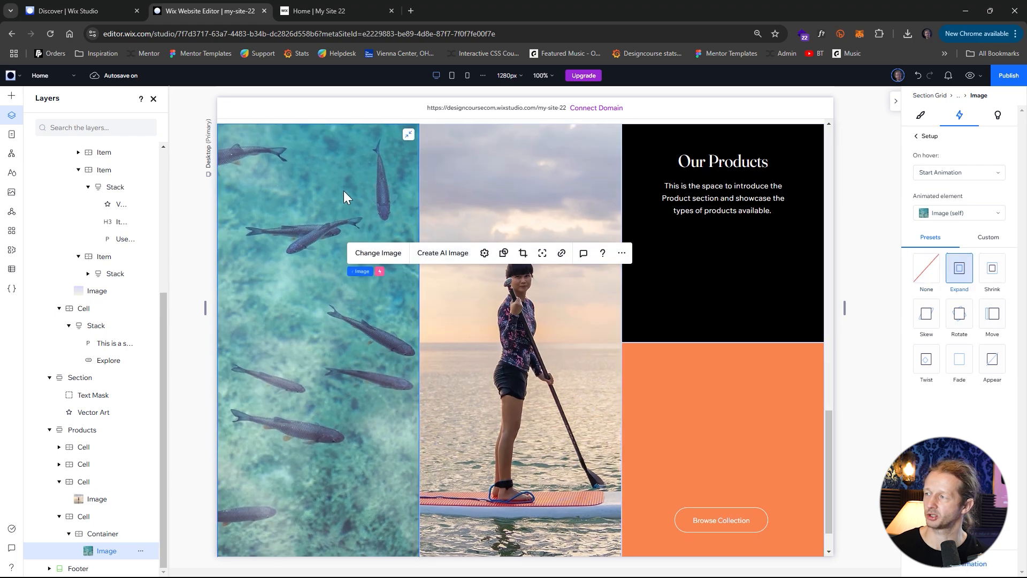
pyautogui.scroll(1, 399, 227)
pyautogui.click(964, 571)
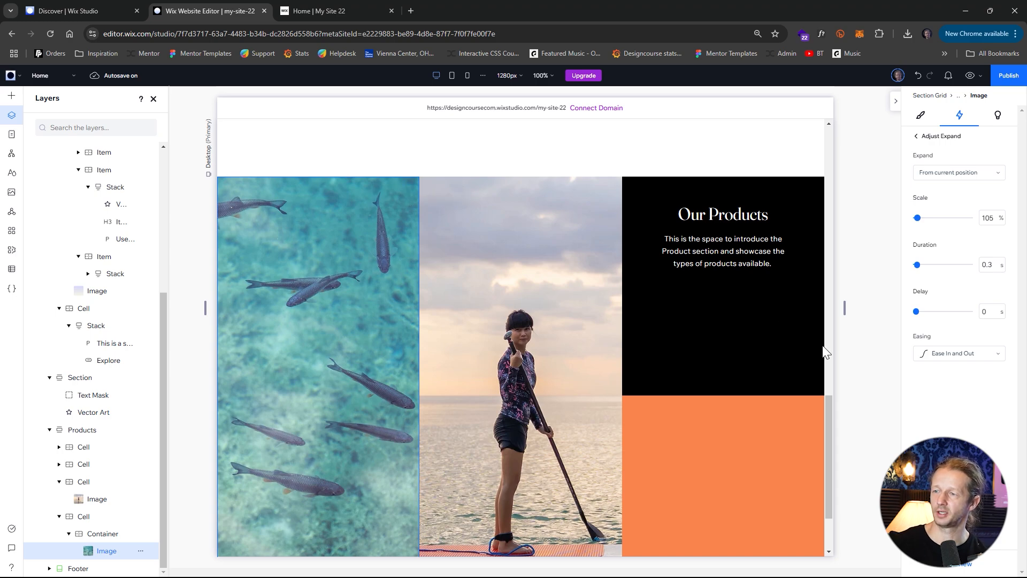
# Set the overflow content of the Products cell holding the fish photo to Hide.
pyautogui.click(104, 522)
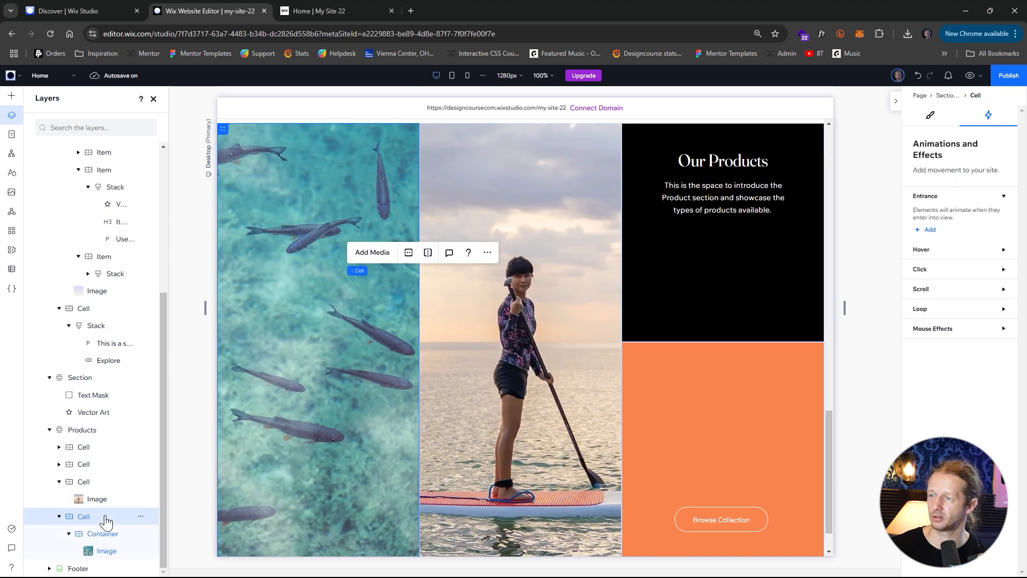
pyautogui.click(933, 115)
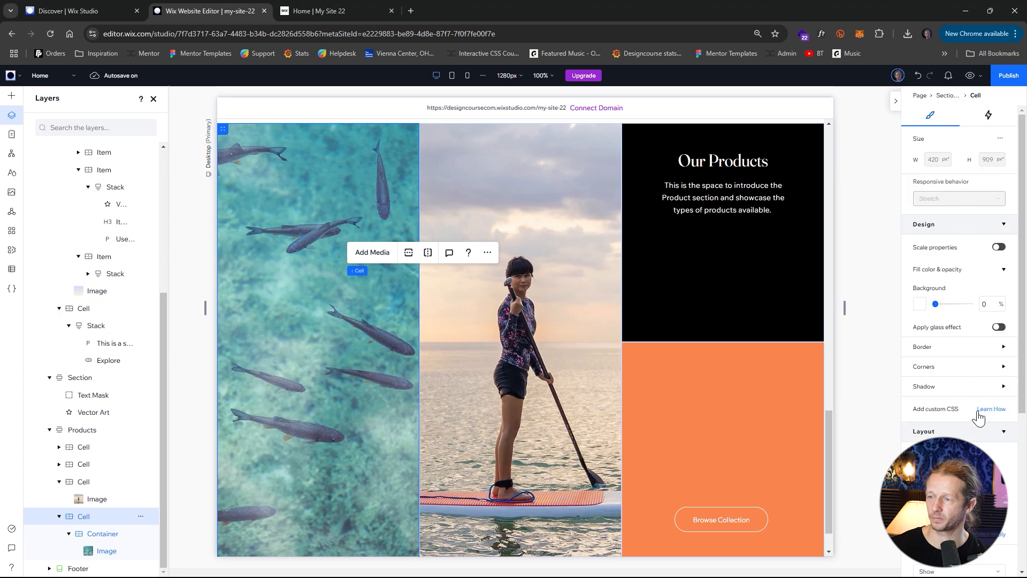
pyautogui.scroll(-3, 981, 342)
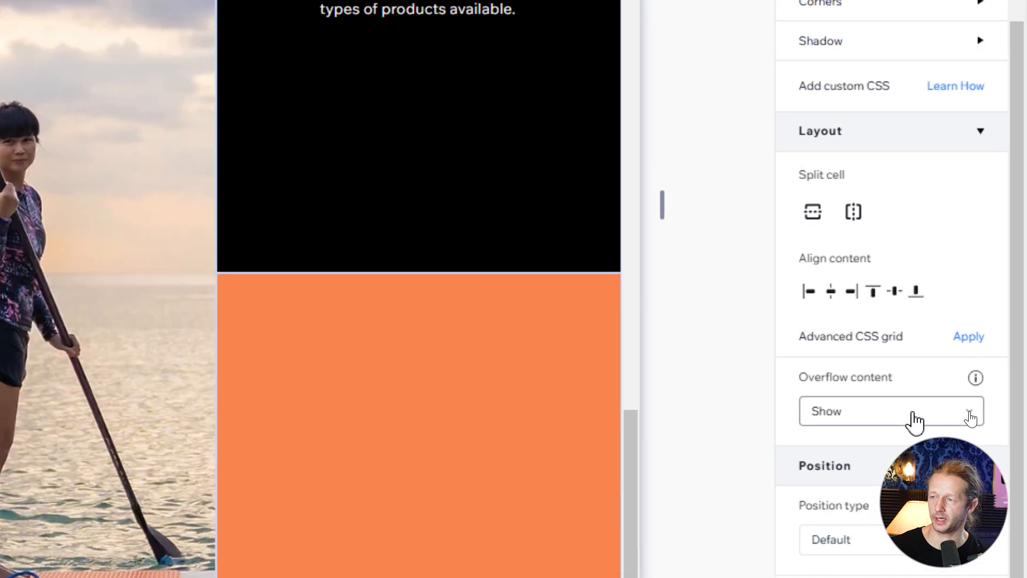
pyautogui.click(970, 413)
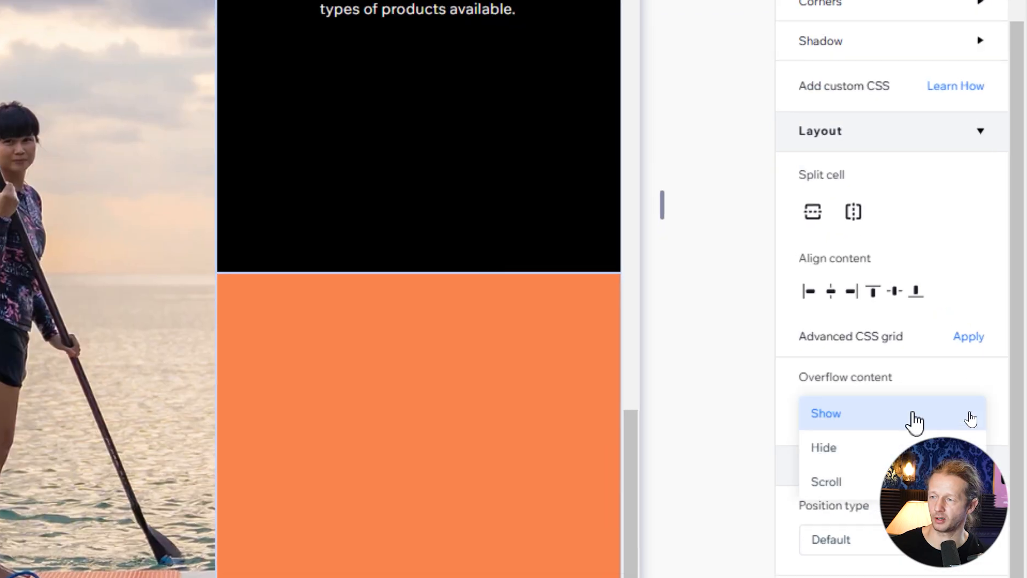
pyautogui.click(962, 429)
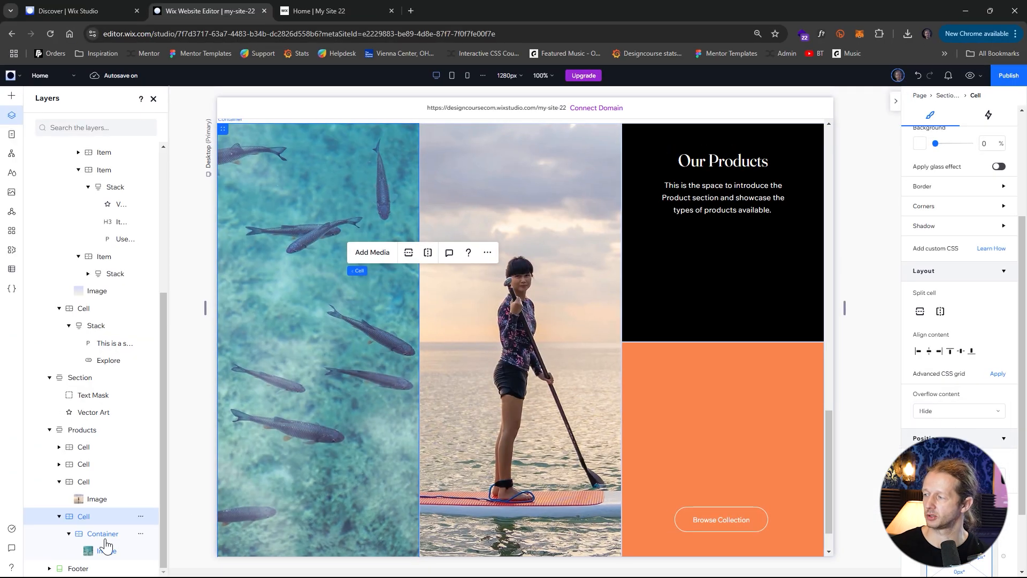
# Preview the fish photo's Expand hover animation in the Products section on the site, and return to editing.
pyautogui.click(104, 553)
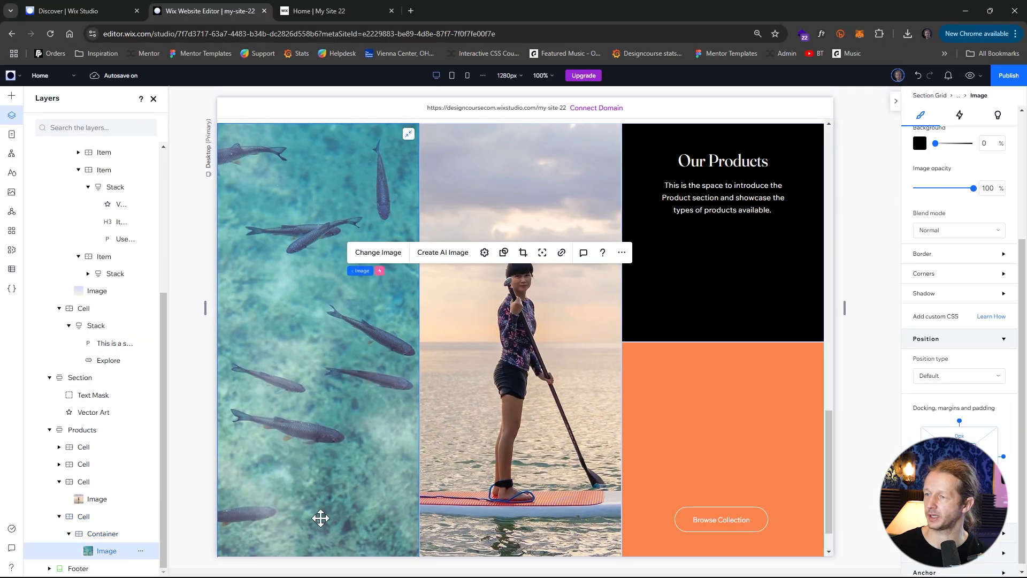
pyautogui.click(961, 118)
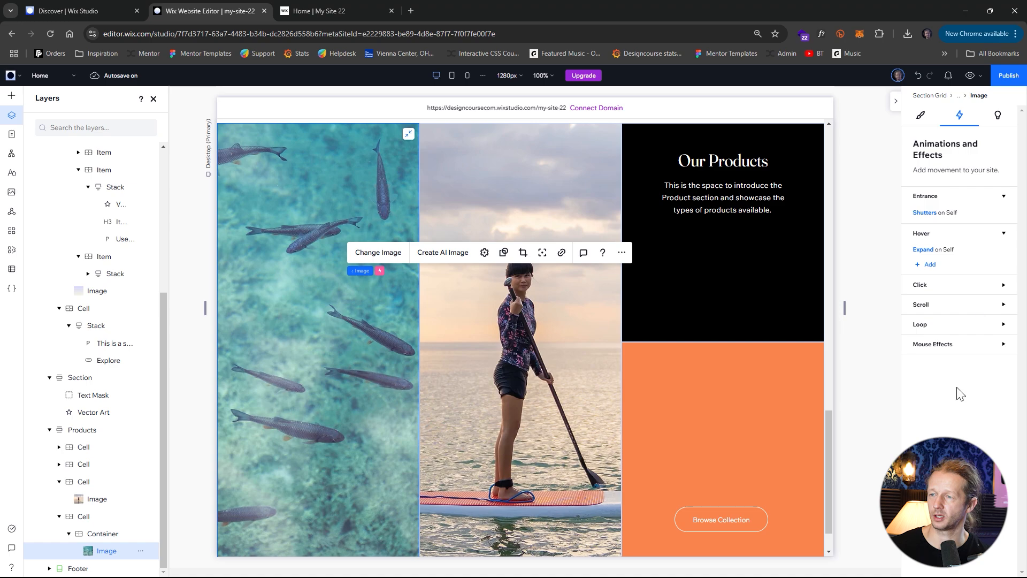
pyautogui.click(925, 251)
pyautogui.click(960, 566)
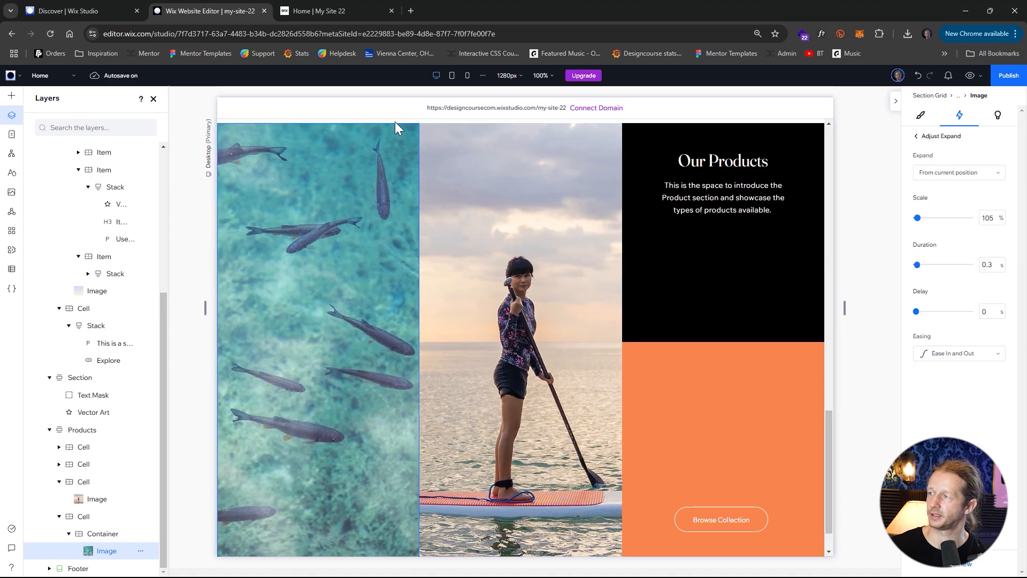
pyautogui.scroll(1, 411, 125)
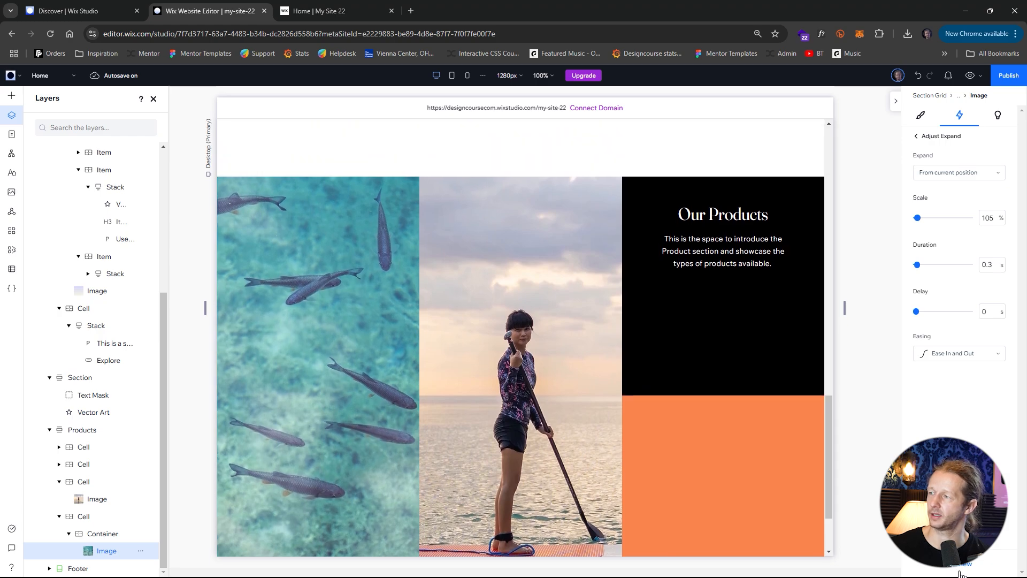
pyautogui.click(967, 79)
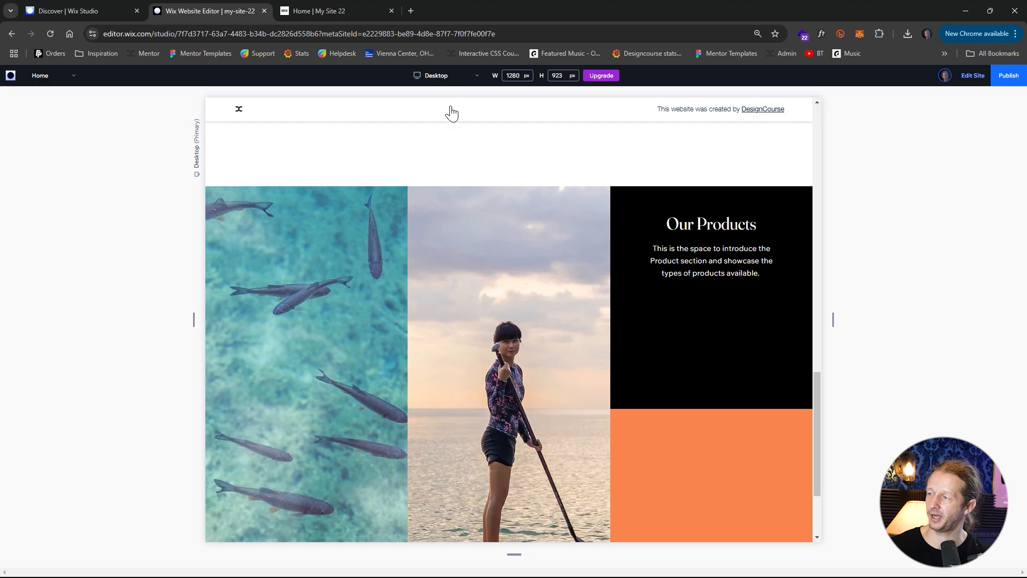
pyautogui.click(973, 75)
pyautogui.click(529, 381)
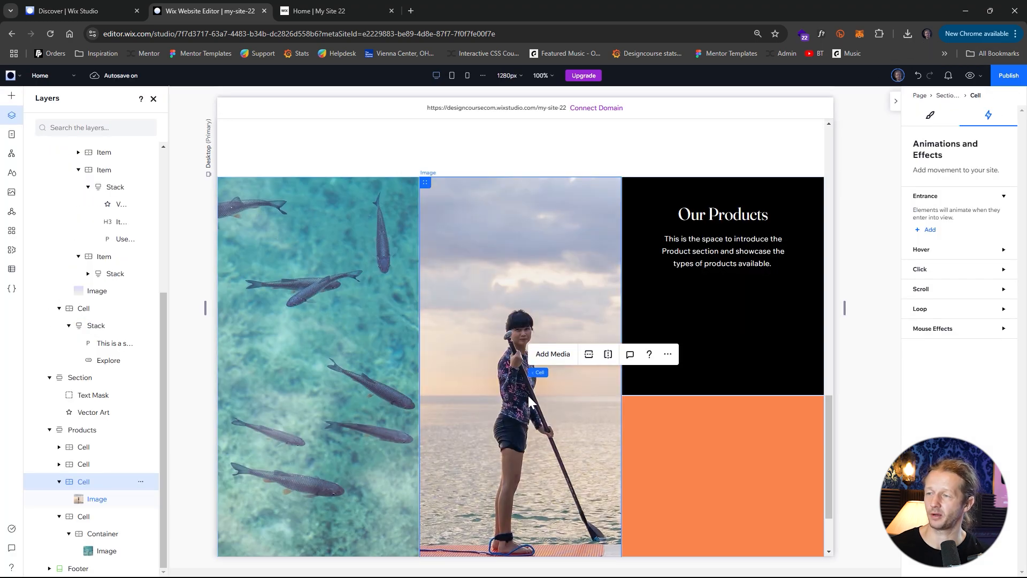
pyautogui.click(1004, 256)
pyautogui.click(931, 282)
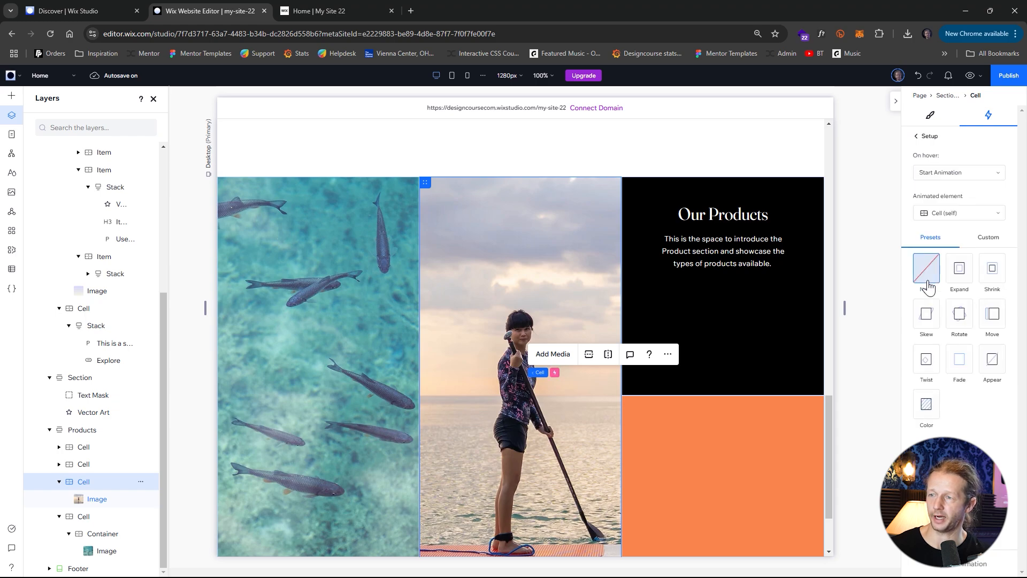
pyautogui.click(959, 268)
pyautogui.click(958, 565)
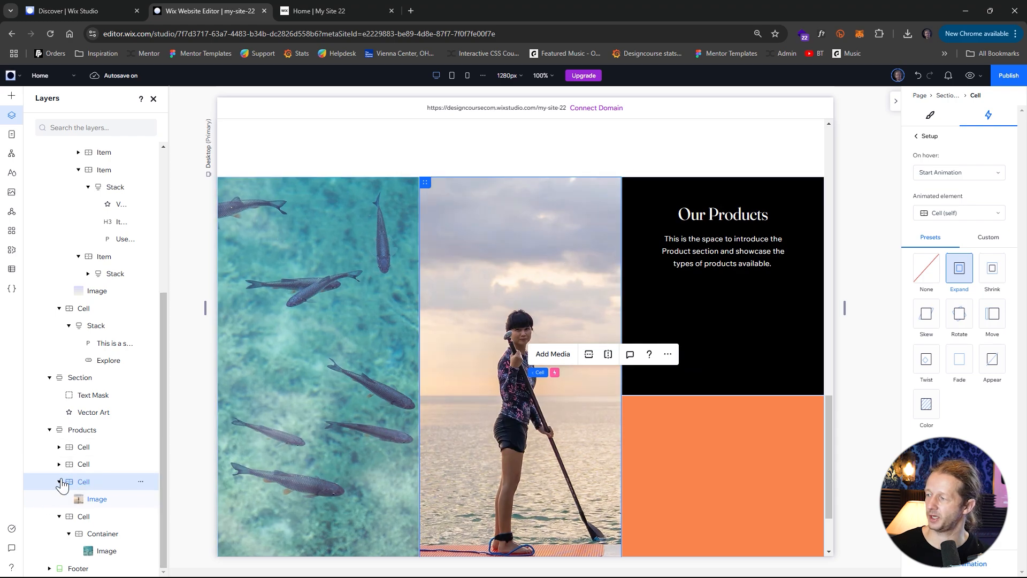
pyautogui.click(932, 116)
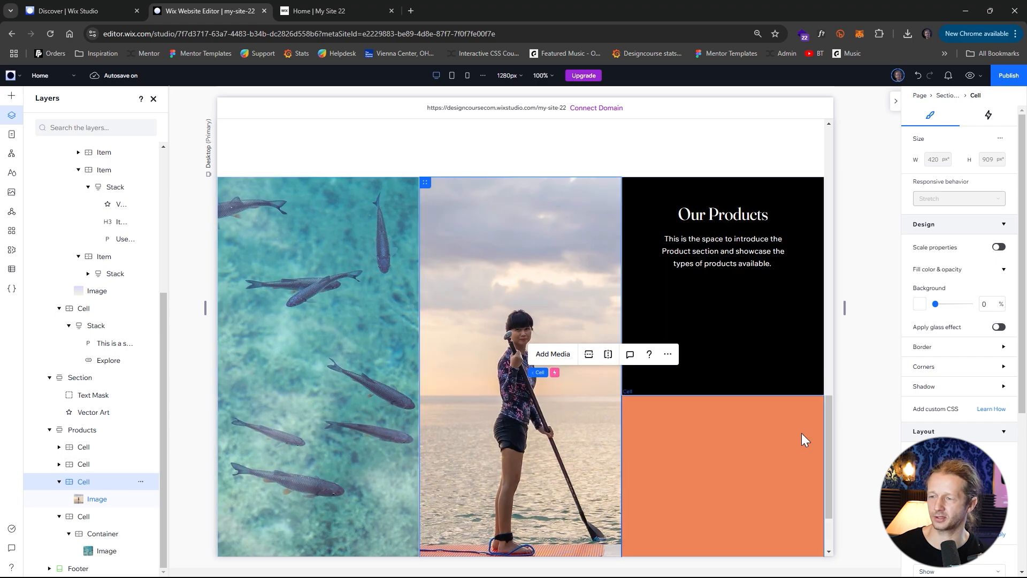
pyautogui.scroll(-1, 952, 428)
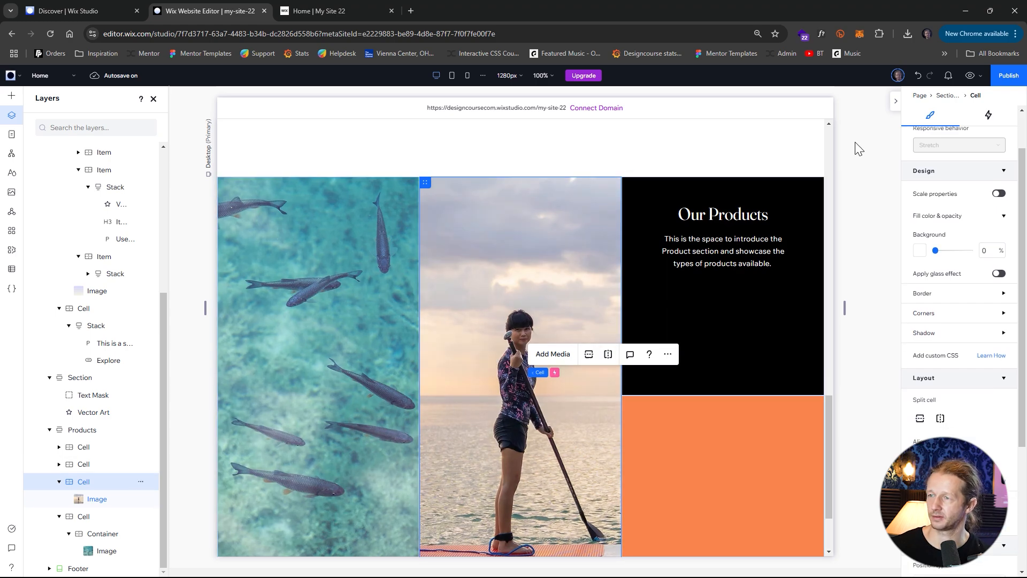
pyautogui.click(985, 115)
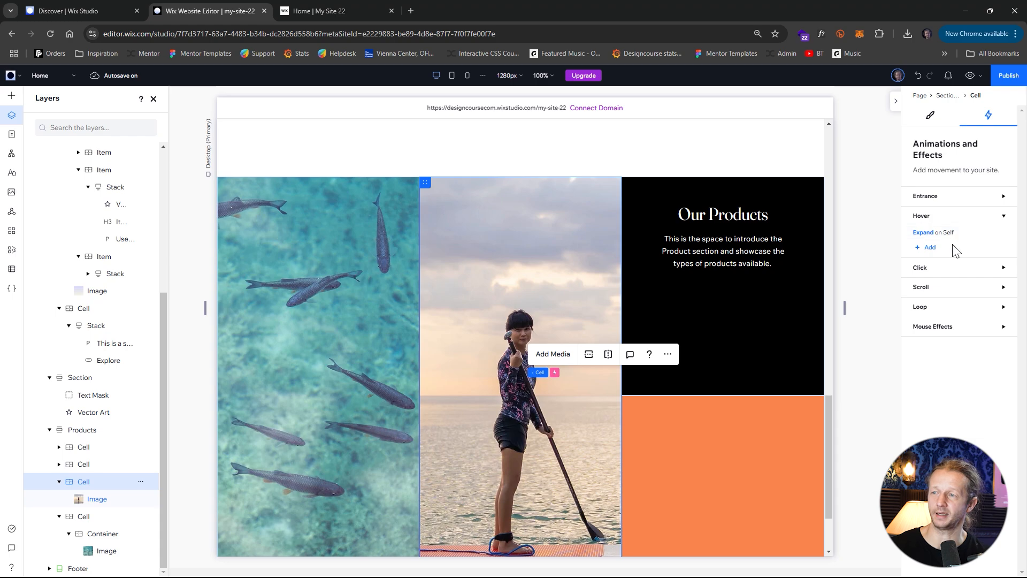
pyautogui.click(1003, 233)
pyautogui.click(969, 280)
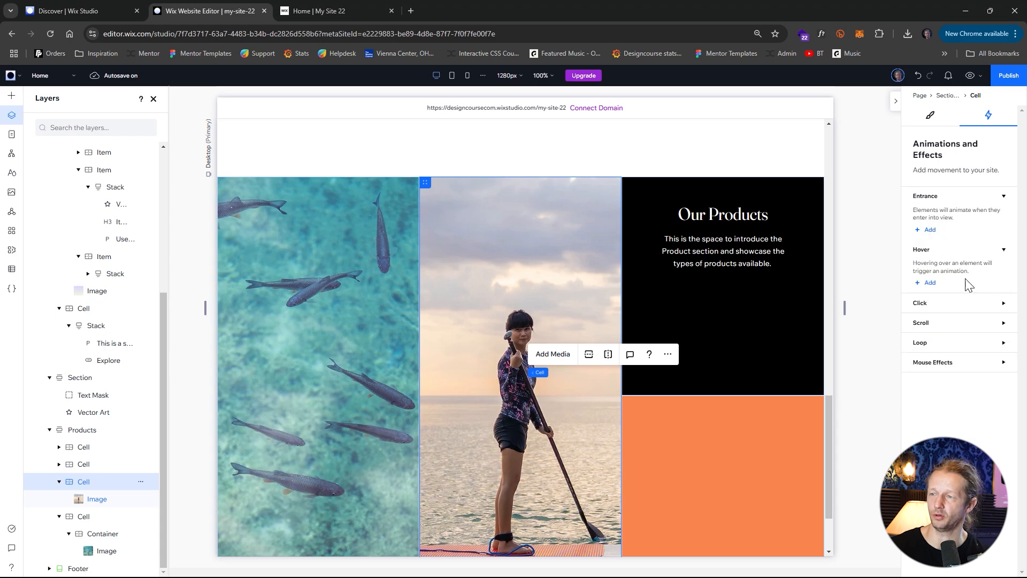
# Add an Expand hover animation to the paddleboarder image itself in the Products section.
pyautogui.click(96, 499)
pyautogui.click(1001, 235)
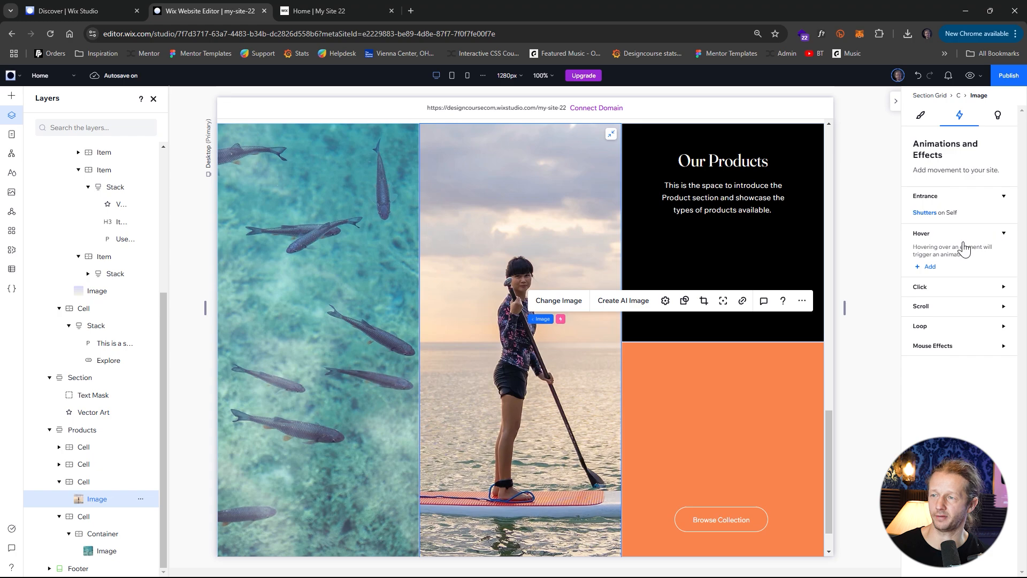
pyautogui.click(931, 266)
pyautogui.click(965, 279)
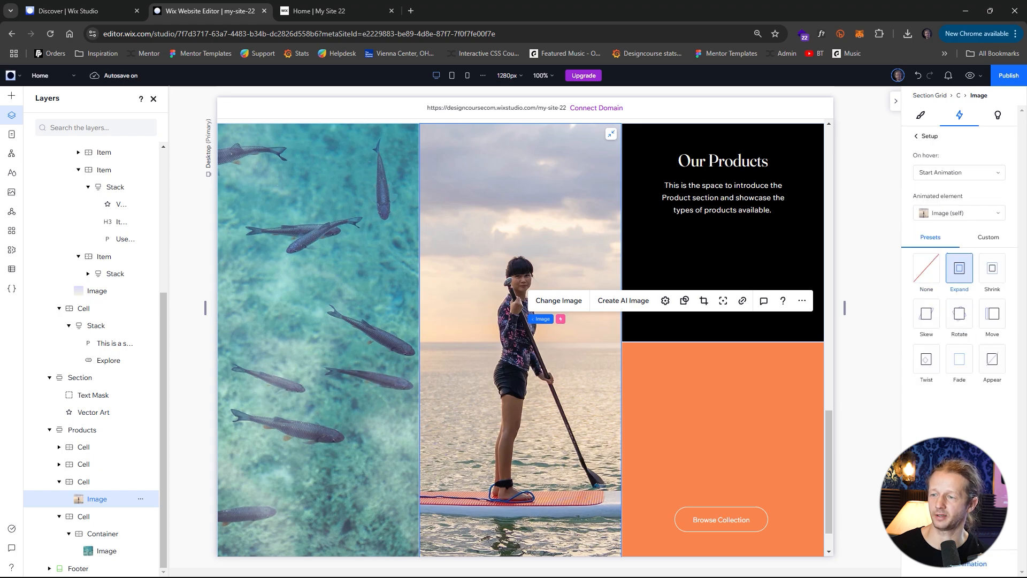
# Set the overflow content of the Products cell holding the paddleboarder image to Hide.
pyautogui.click(100, 482)
pyautogui.click(931, 114)
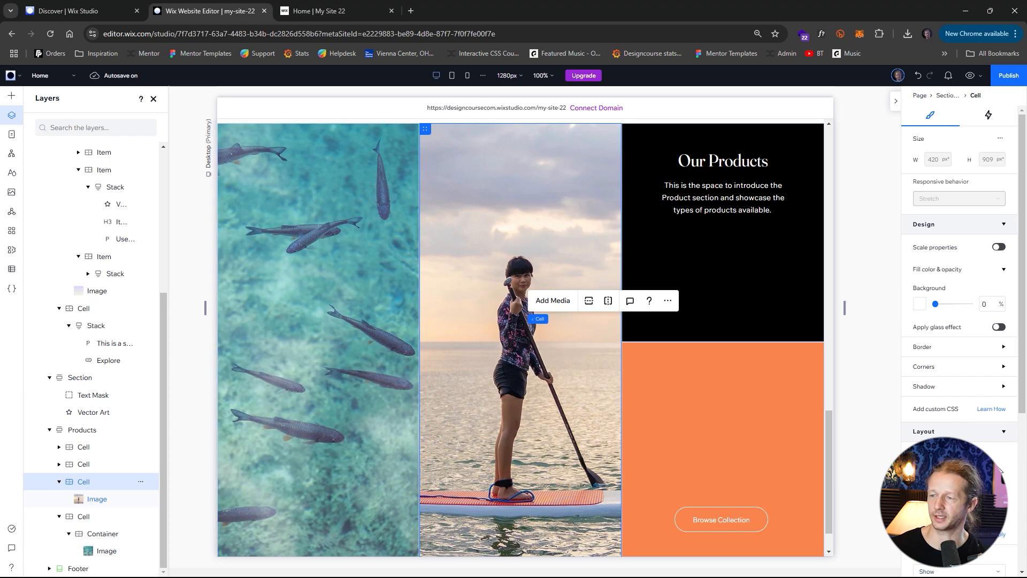
pyautogui.scroll(-3, 1000, 470)
pyautogui.click(953, 421)
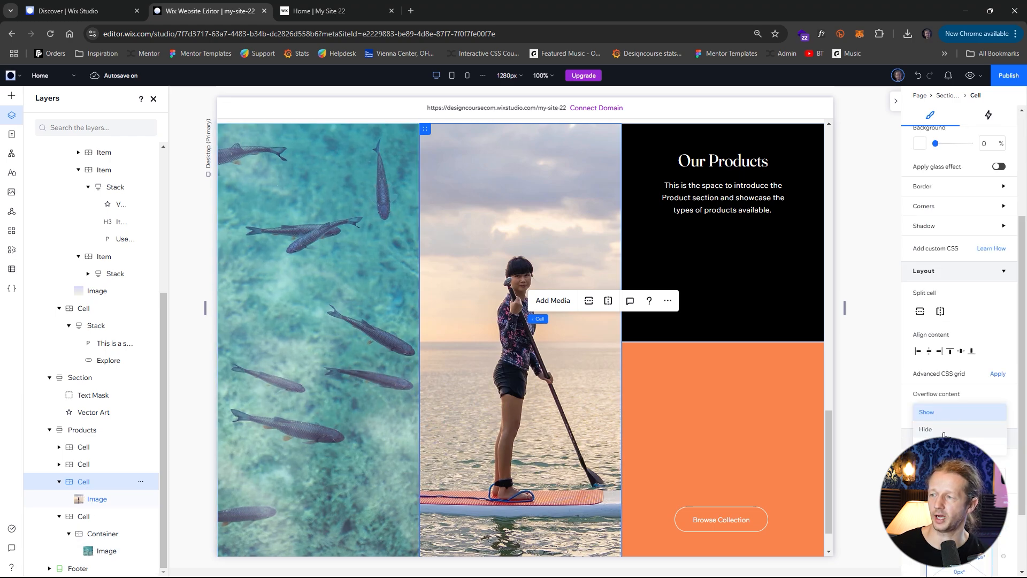
pyautogui.click(926, 429)
# Preview the site and check the page's animations from the Products section up to the hero.
pyautogui.click(971, 76)
pyautogui.scroll(2, 733, 194)
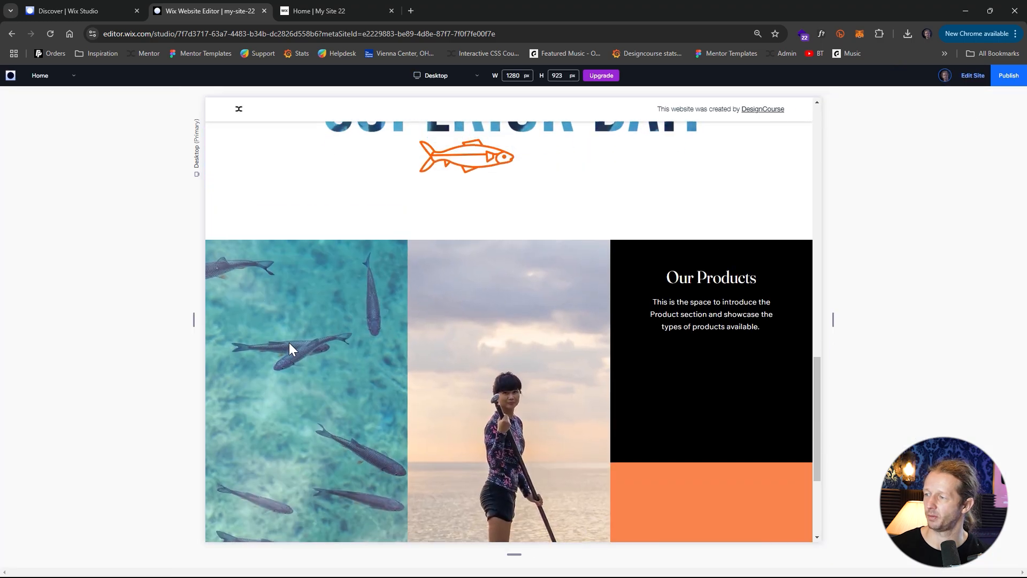
pyautogui.scroll(2, 536, 180)
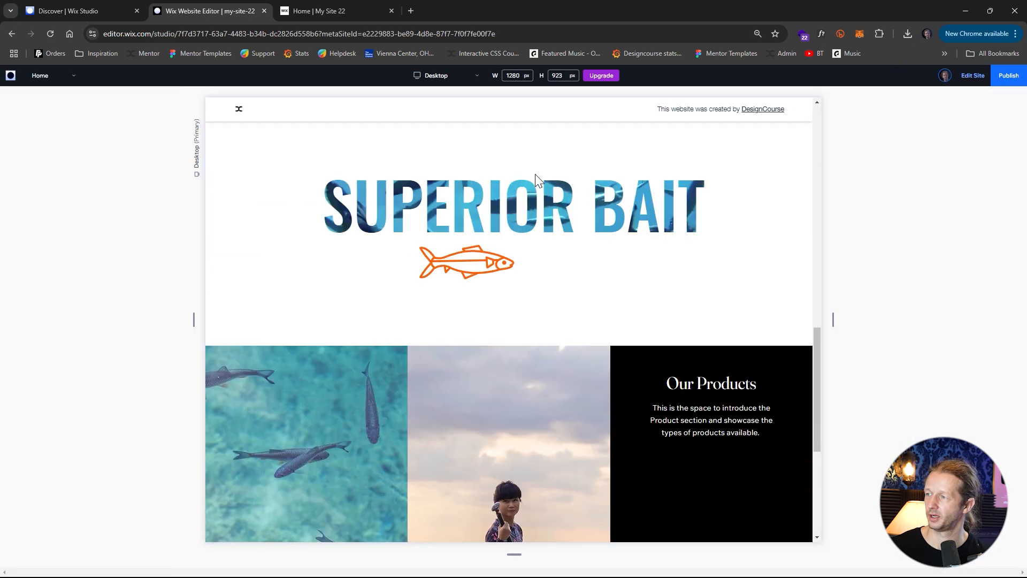
pyautogui.scroll(2, 482, 279)
pyautogui.scroll(-5, 428, 353)
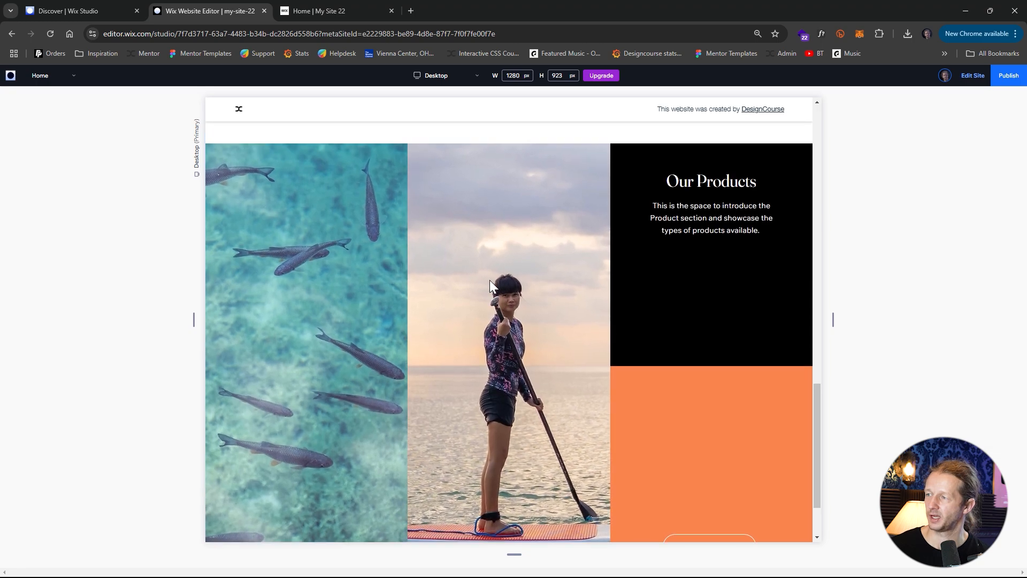
pyautogui.scroll(5, 490, 281)
pyautogui.scroll(-2, 539, 217)
pyautogui.scroll(10, 566, 219)
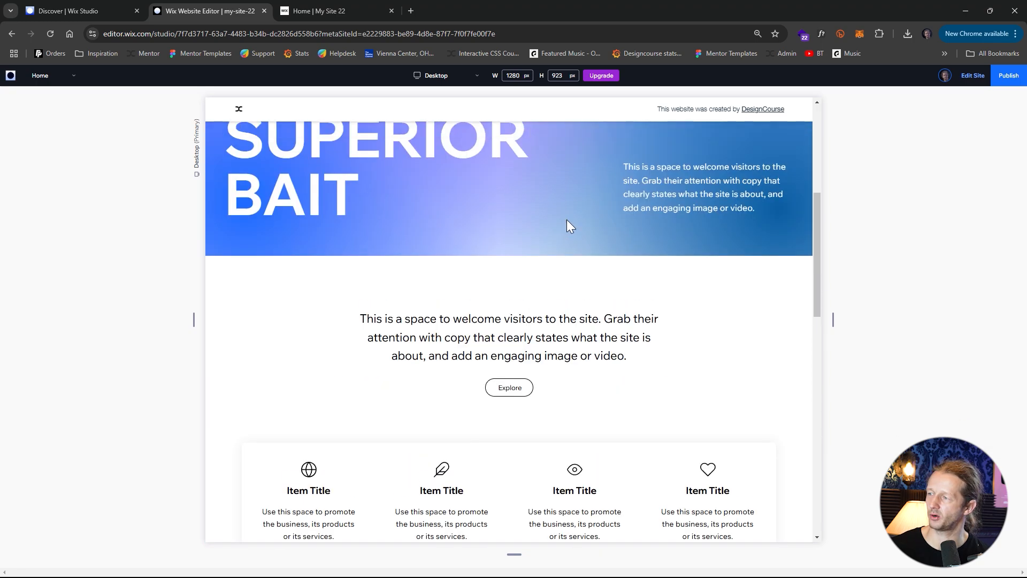
pyautogui.scroll(5, 567, 219)
# Publish the site and open the live version in a reduced browser window.
pyautogui.click(1006, 81)
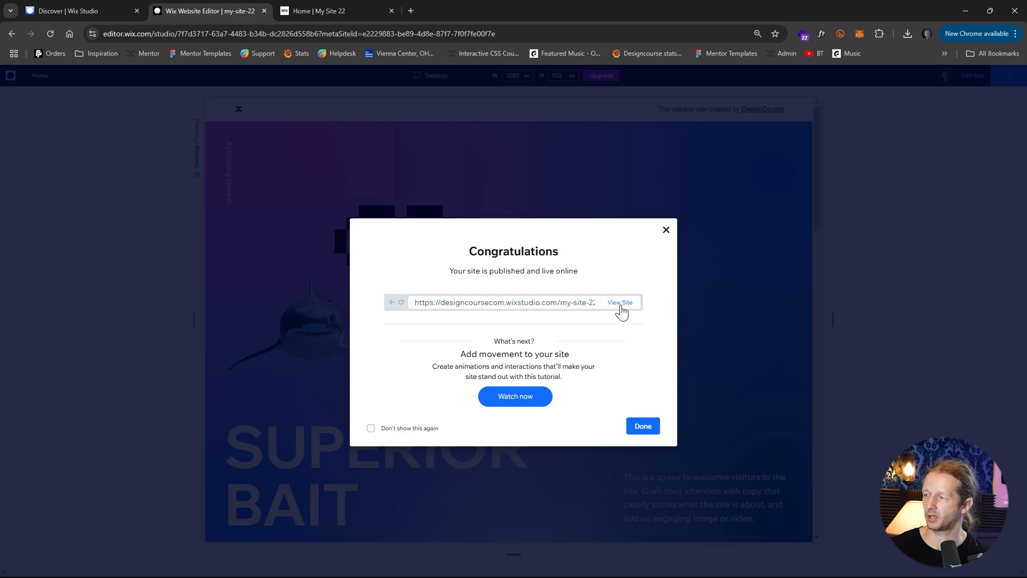
pyautogui.click(621, 303)
pyautogui.click(610, 33)
pyautogui.doubleClick(612, 12)
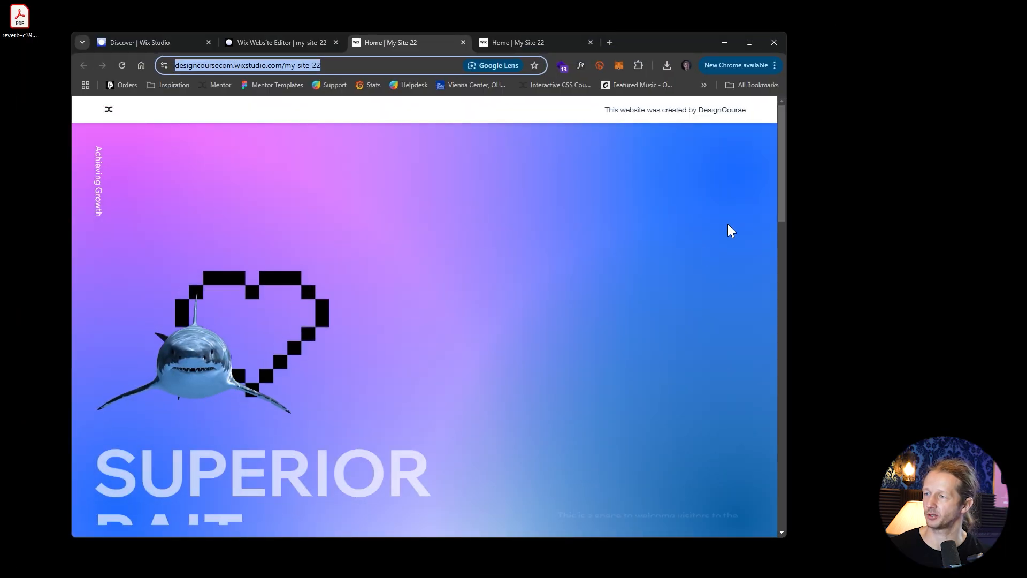
# Examine the live page's animations down to the Products section, in both the reduced and the maximized browser window.
pyautogui.scroll(-5, 396, 332)
pyautogui.scroll(-7, 415, 315)
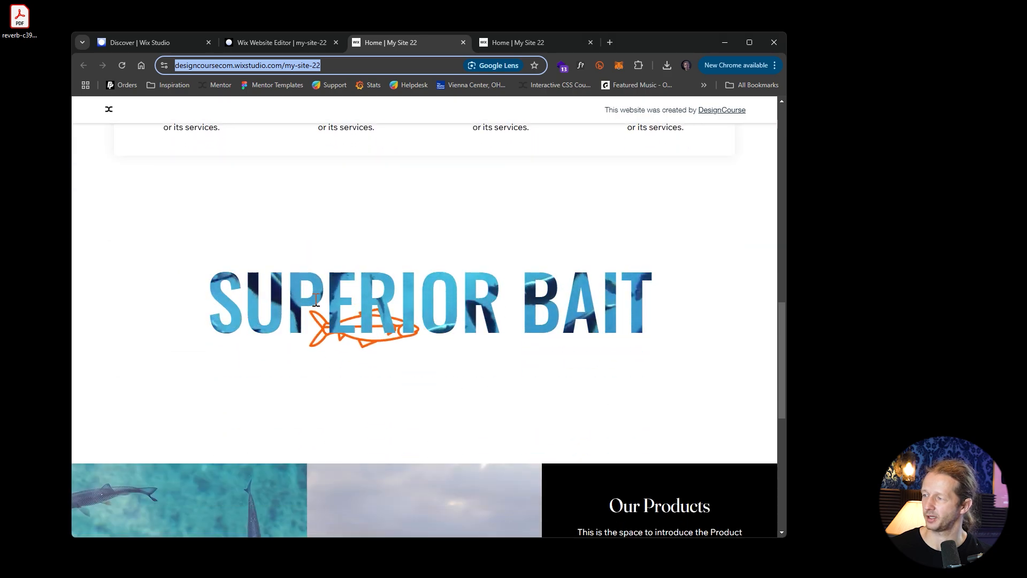
pyautogui.scroll(-6, 341, 311)
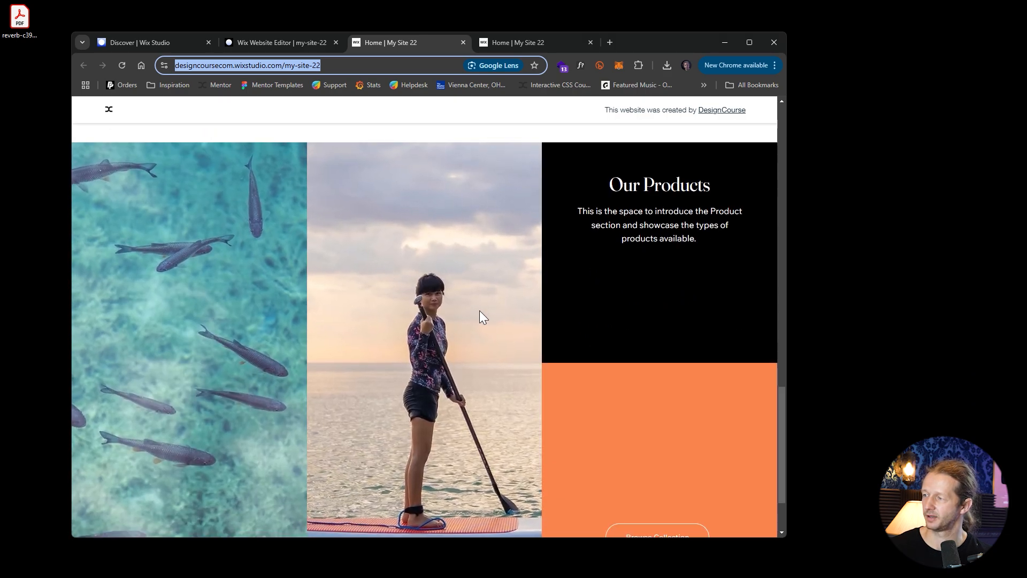
pyautogui.scroll(3, 479, 310)
pyautogui.scroll(-3, 223, 378)
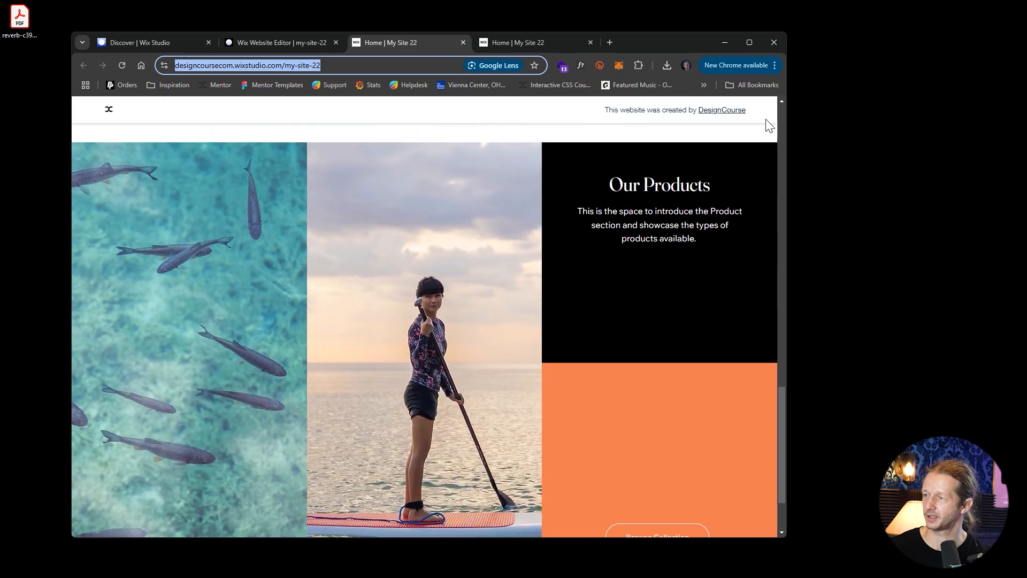
pyautogui.doubleClick(658, 43)
pyautogui.click(448, 11)
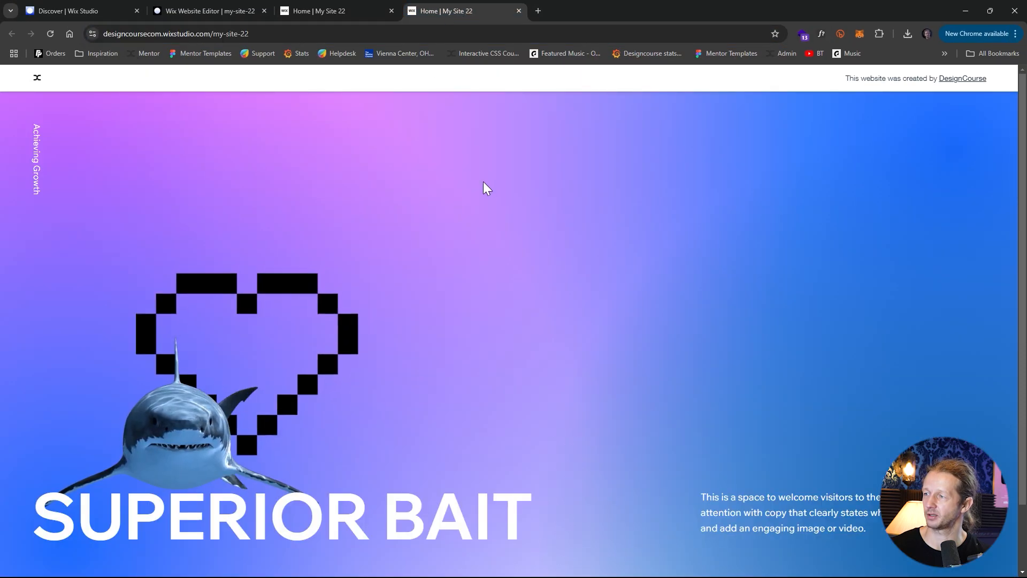
pyautogui.click(309, 12)
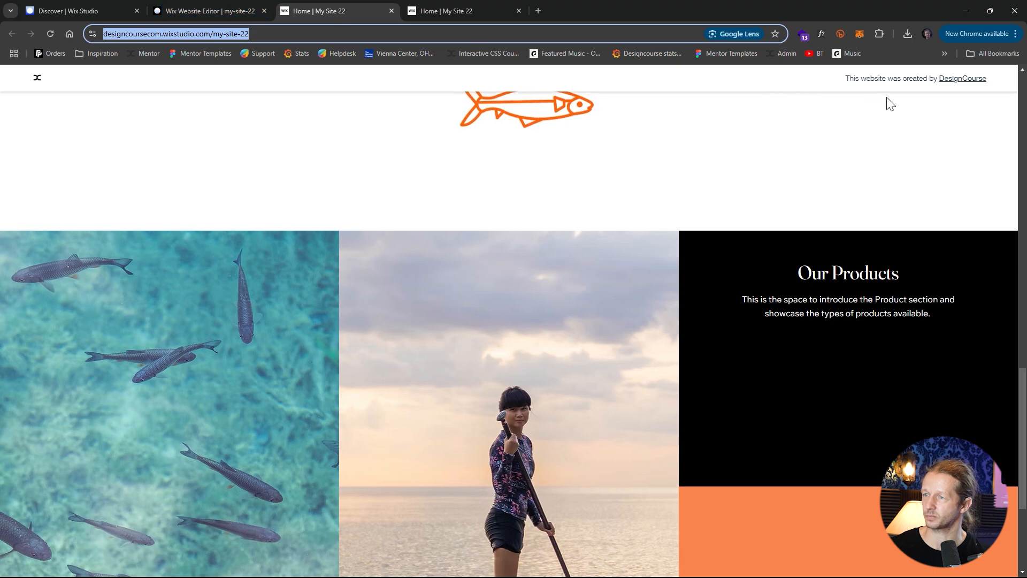
pyautogui.scroll(10, 444, 160)
# Close both live site tabs, dismiss the publish confirmation and return to editing the home page.
pyautogui.hotkey('ctrl', 'shift', 'Tab')
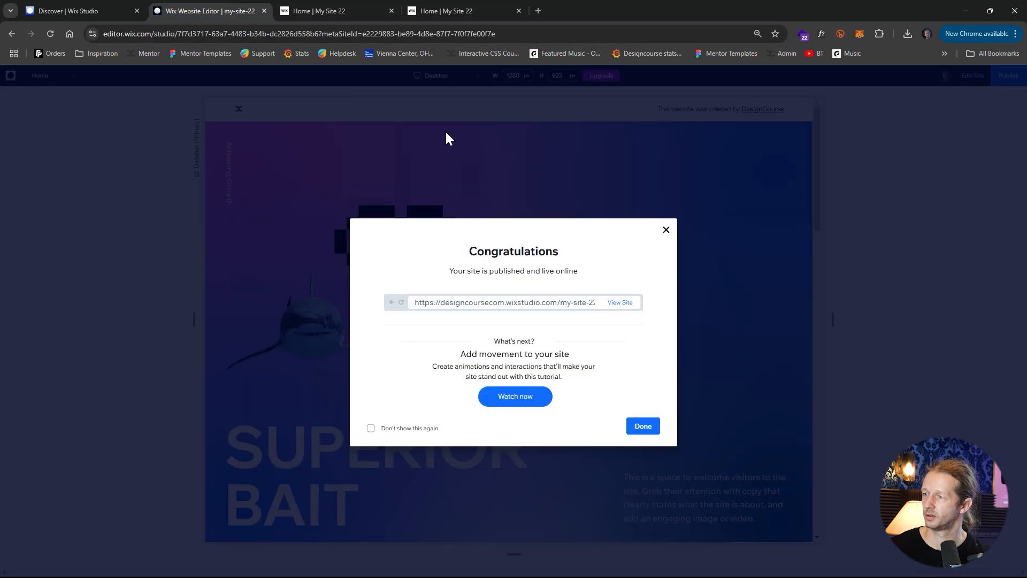
pyautogui.click(391, 11)
pyautogui.click(391, 11)
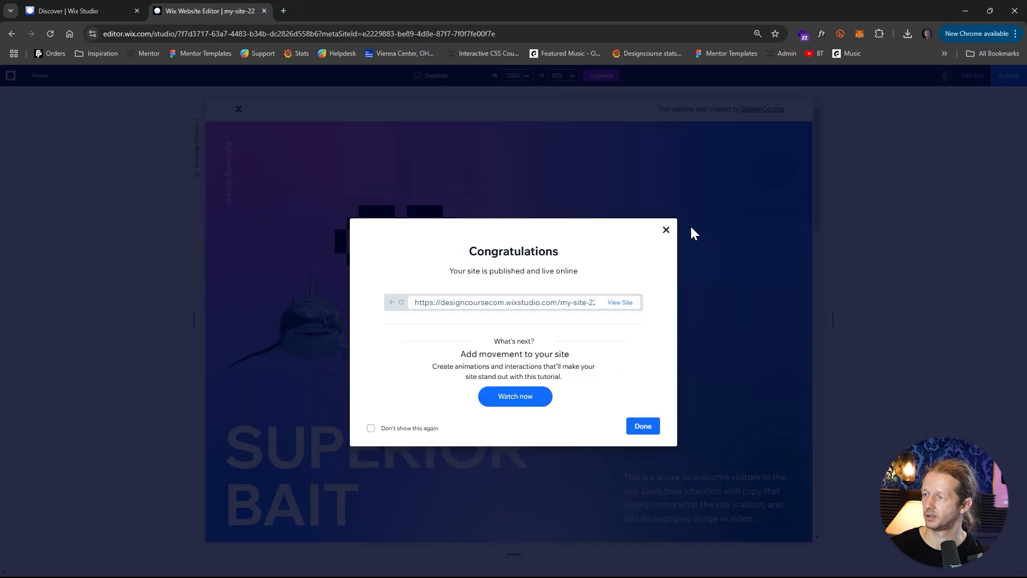
pyautogui.click(666, 231)
pyautogui.click(971, 78)
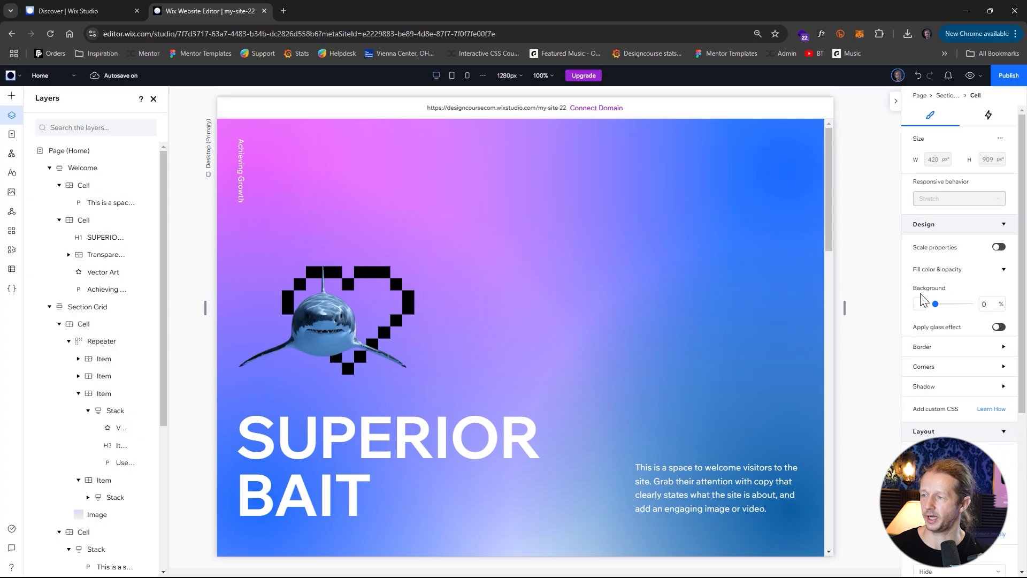
# Align the Our Products text stack to the vertical center of its black cell.
pyautogui.scroll(-15, 830, 425)
pyautogui.click(754, 280)
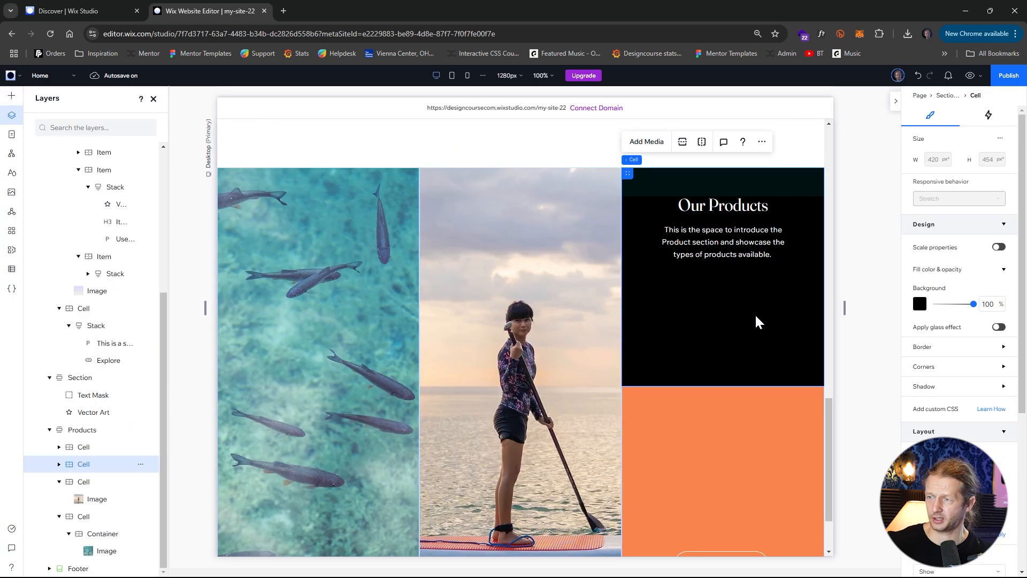
pyautogui.scroll(2, 754, 313)
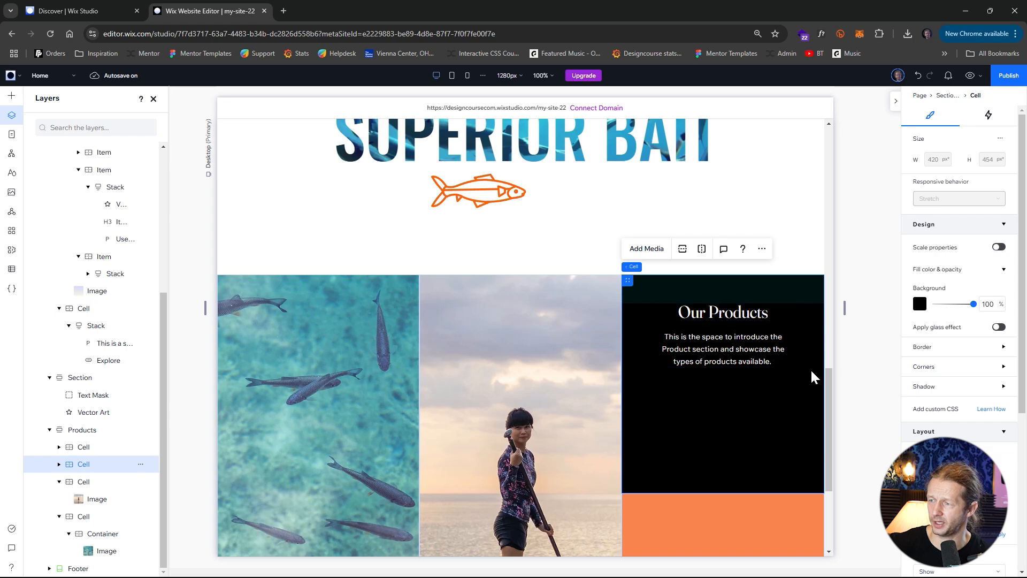
pyautogui.click(761, 314)
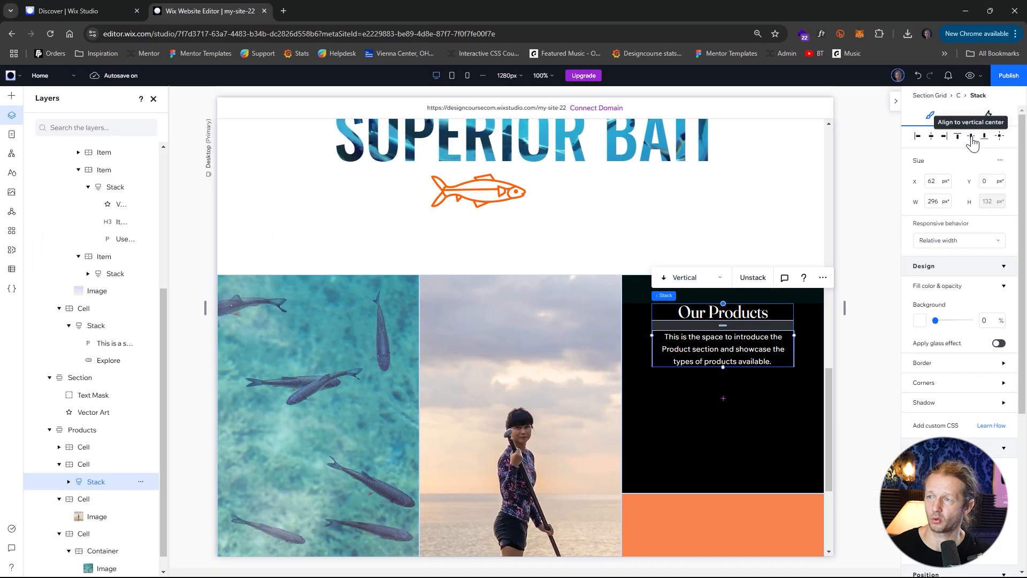
pyautogui.click(972, 138)
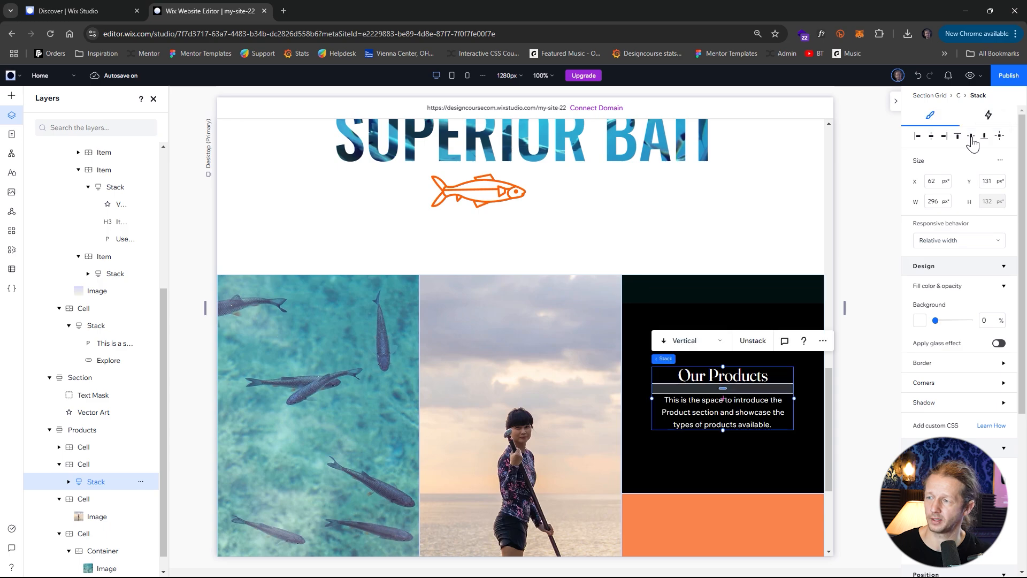
pyautogui.scroll(-3, 737, 414)
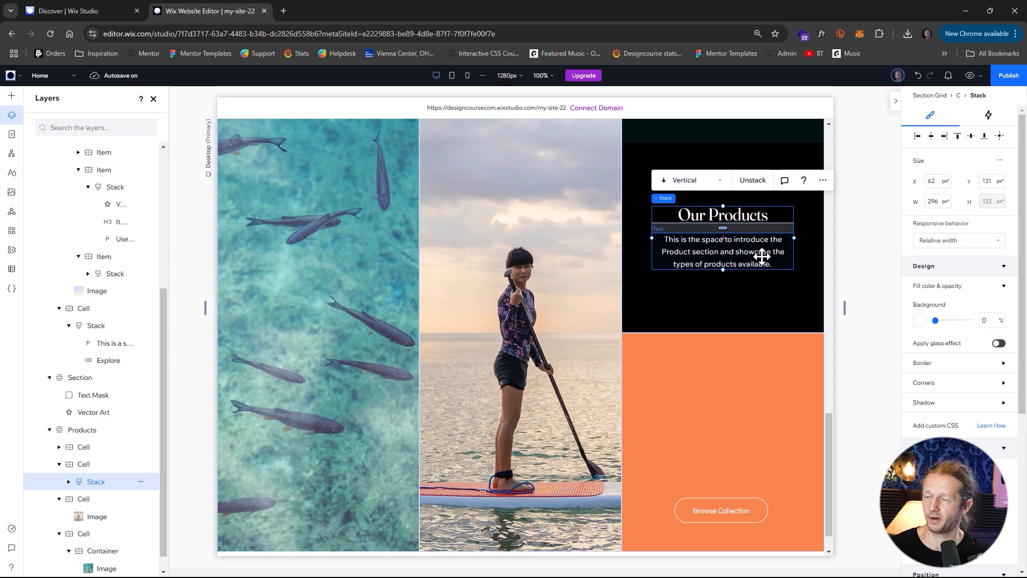
# Add an Expand entrance animation to the Our Products text stack.
pyautogui.click(988, 116)
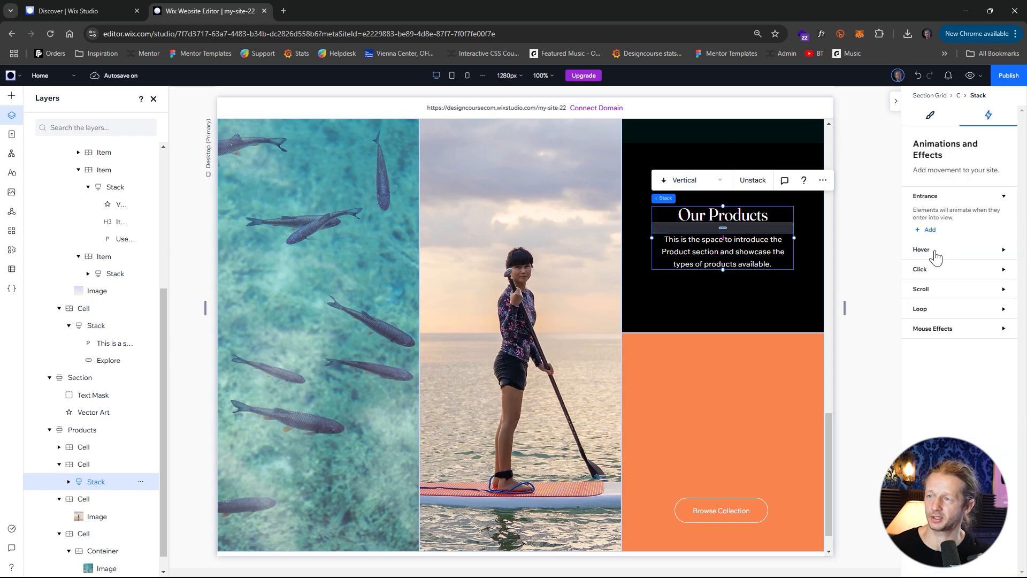
pyautogui.click(928, 233)
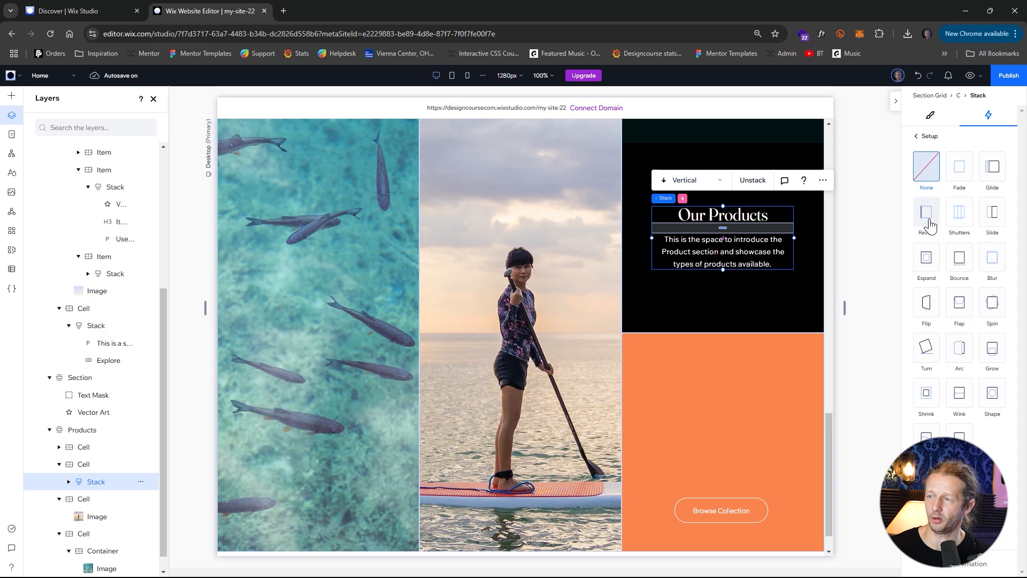
pyautogui.click(930, 225)
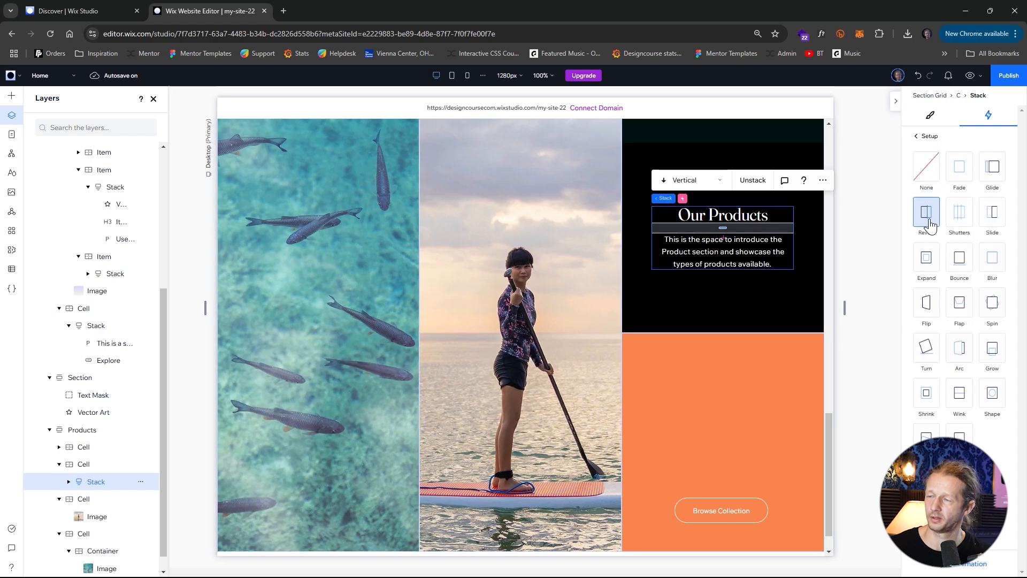
pyautogui.click(930, 270)
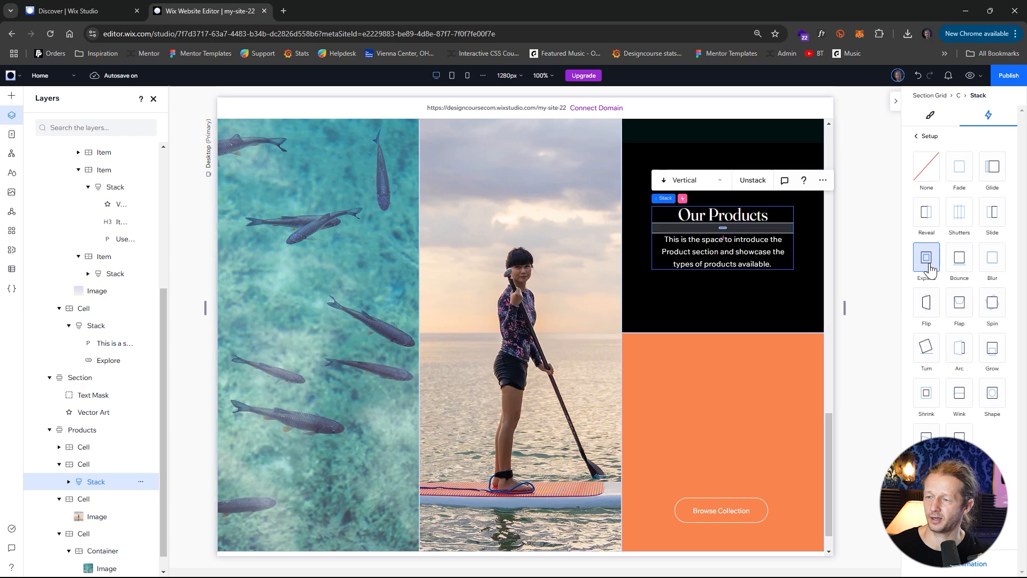
# Preview the page to check the Our Products entrance animation, and return to editing the site.
pyautogui.click(967, 81)
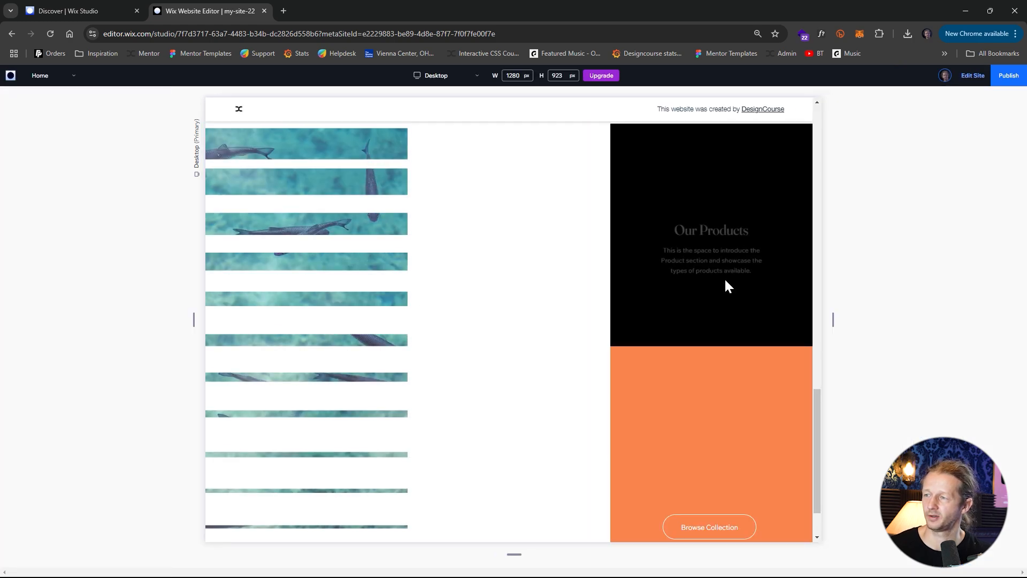
pyautogui.moveTo(665, 221); pyautogui.dragTo(780, 283)
pyautogui.click(779, 279)
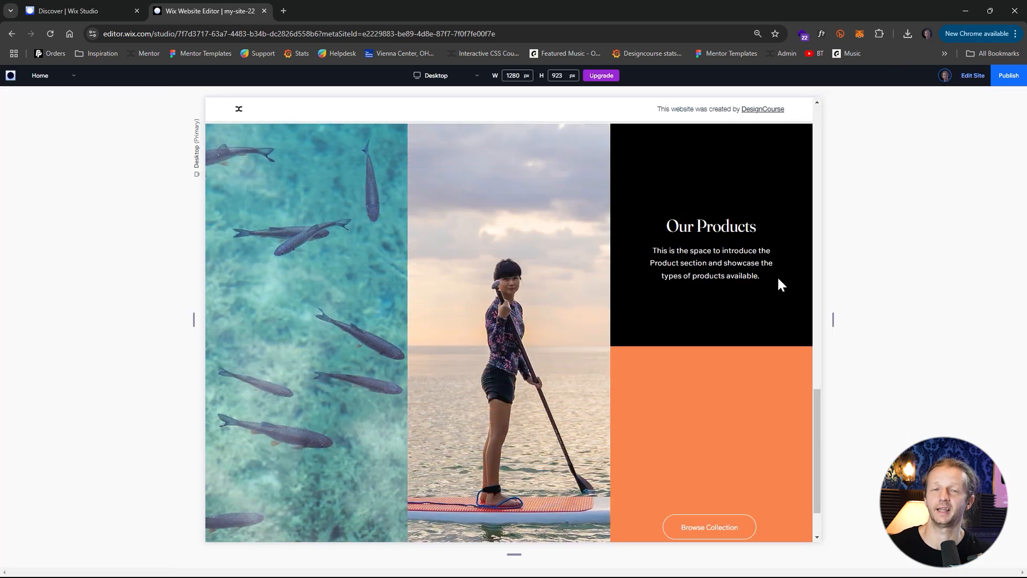
pyautogui.scroll(-2, 766, 329)
pyautogui.scroll(1, 748, 396)
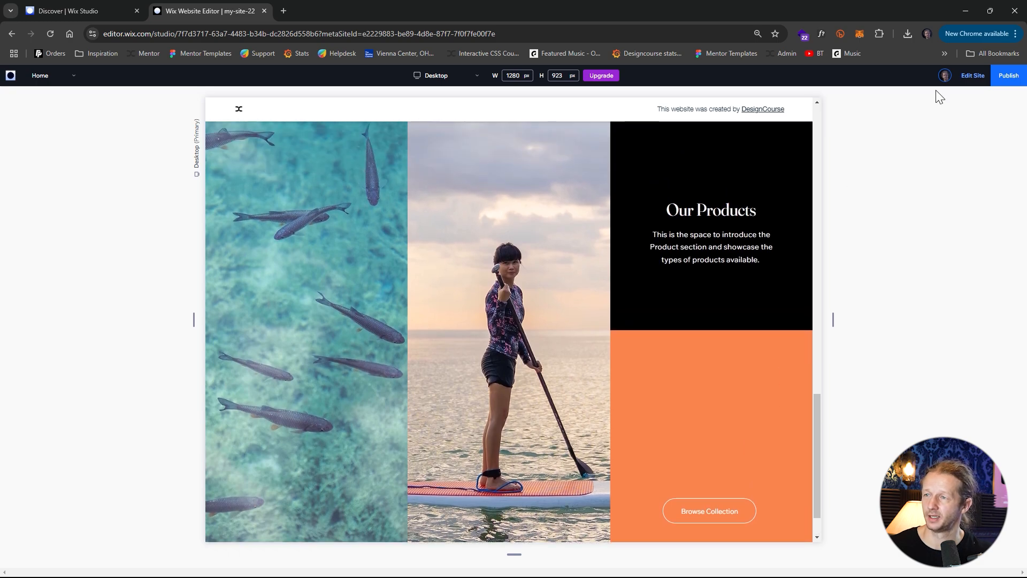
pyautogui.click(973, 76)
# Align the Browse Collection button to the vertical center of its orange cell and deselect it.
pyautogui.scroll(-1, 739, 406)
pyautogui.click(739, 471)
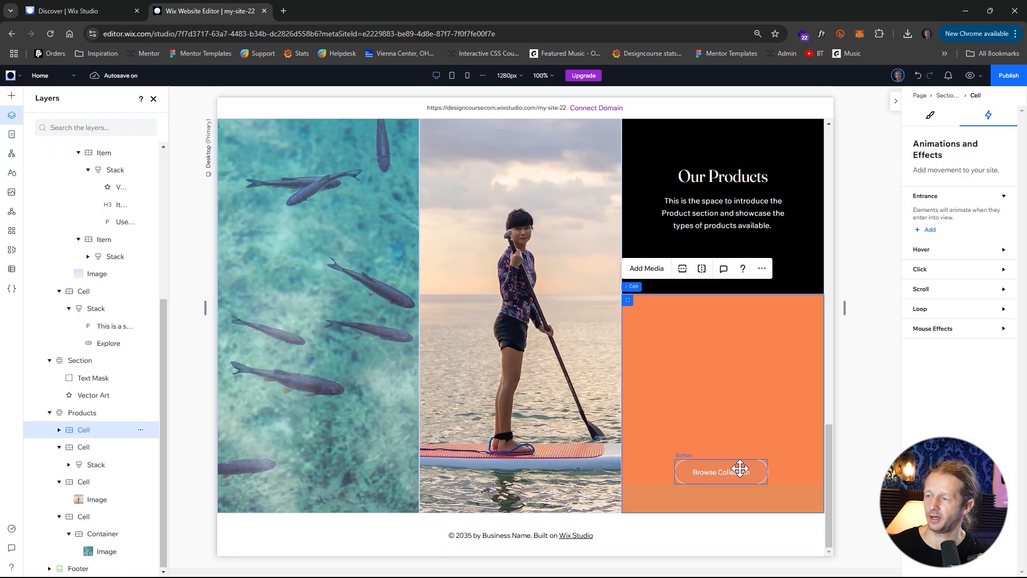
pyautogui.click(738, 471)
pyautogui.click(929, 117)
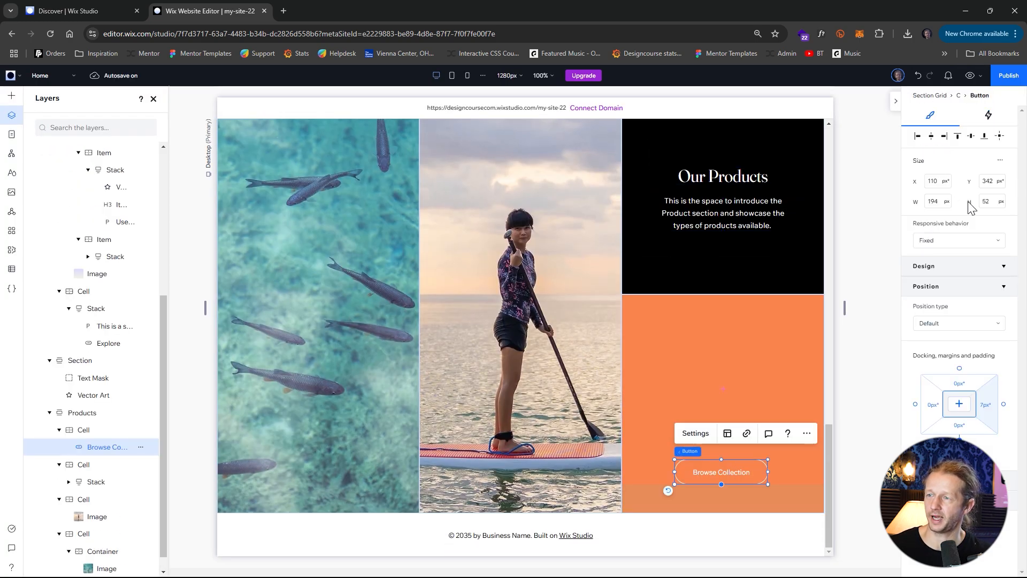
pyautogui.click(971, 136)
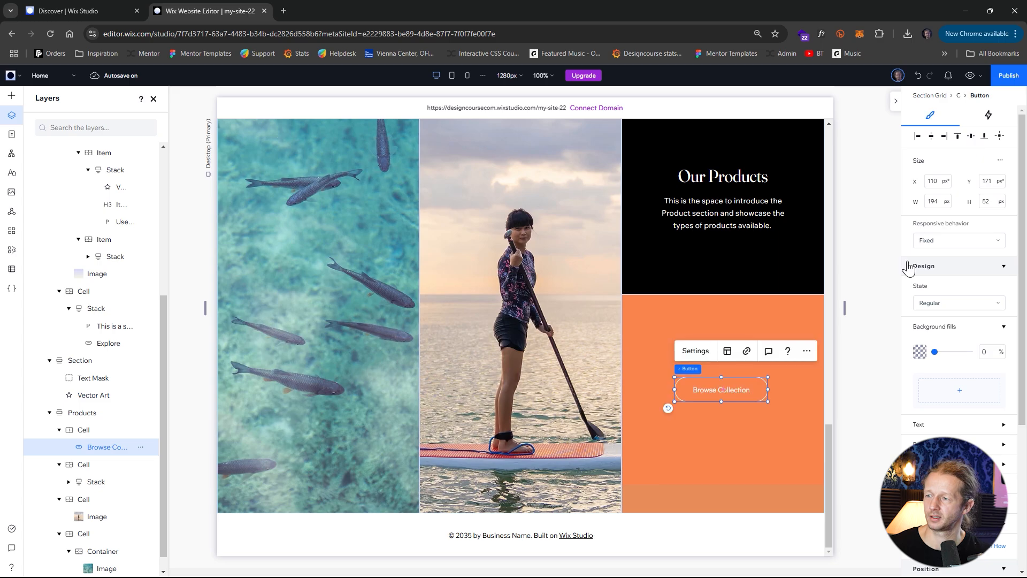
pyautogui.click(776, 435)
pyautogui.click(899, 378)
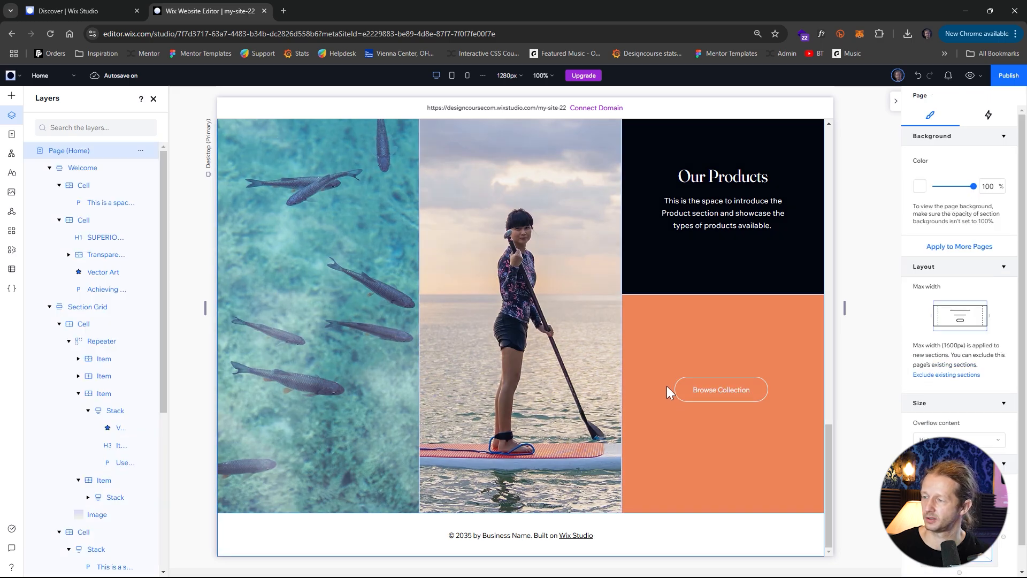
# Publish the updated site and view the live version in a smaller, repositioned browser window.
pyautogui.scroll(8, 667, 386)
pyautogui.scroll(10, 723, 252)
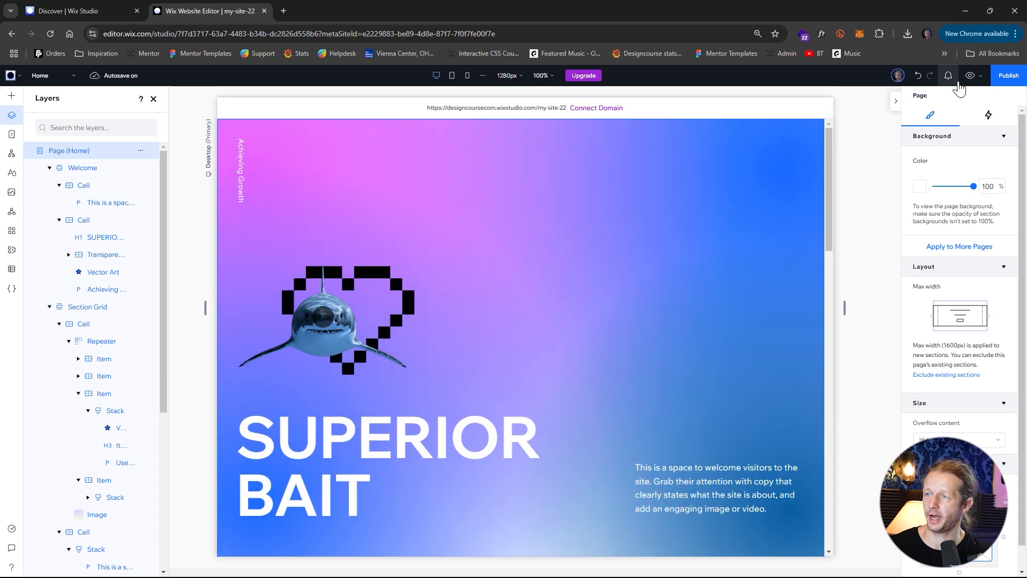
pyautogui.click(1002, 78)
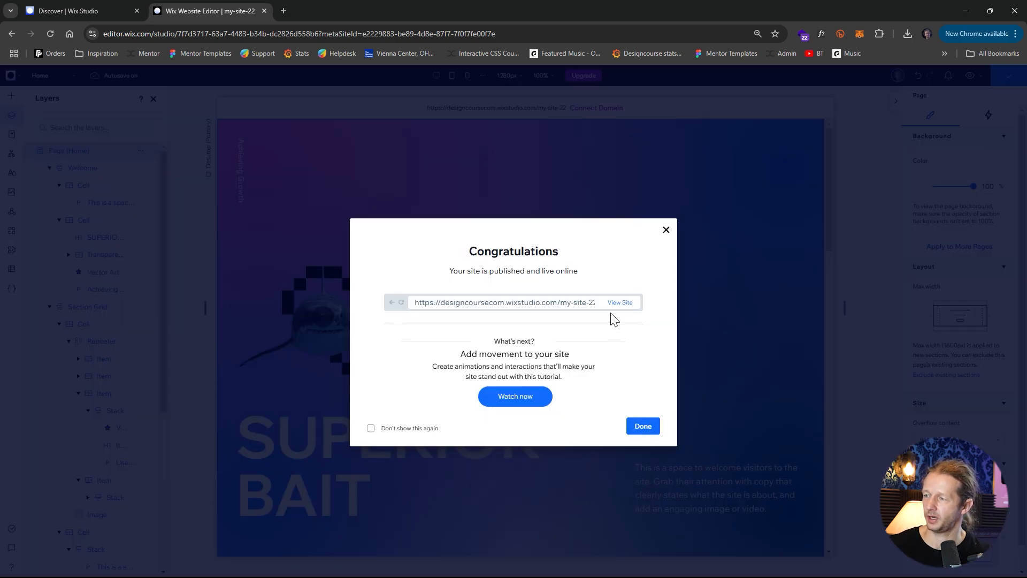
pyautogui.click(621, 303)
pyautogui.doubleClick(482, 16)
pyautogui.moveTo(569, 46); pyautogui.dragTo(637, 42)
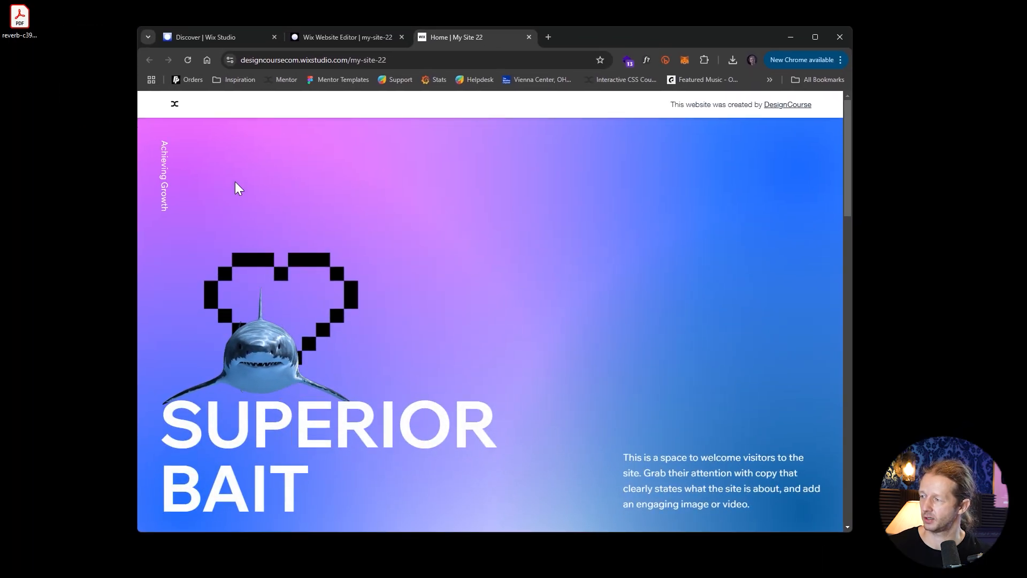
# Examine the live home page's animations from the hero down to the footer and back up.
pyautogui.scroll(-6, 454, 270)
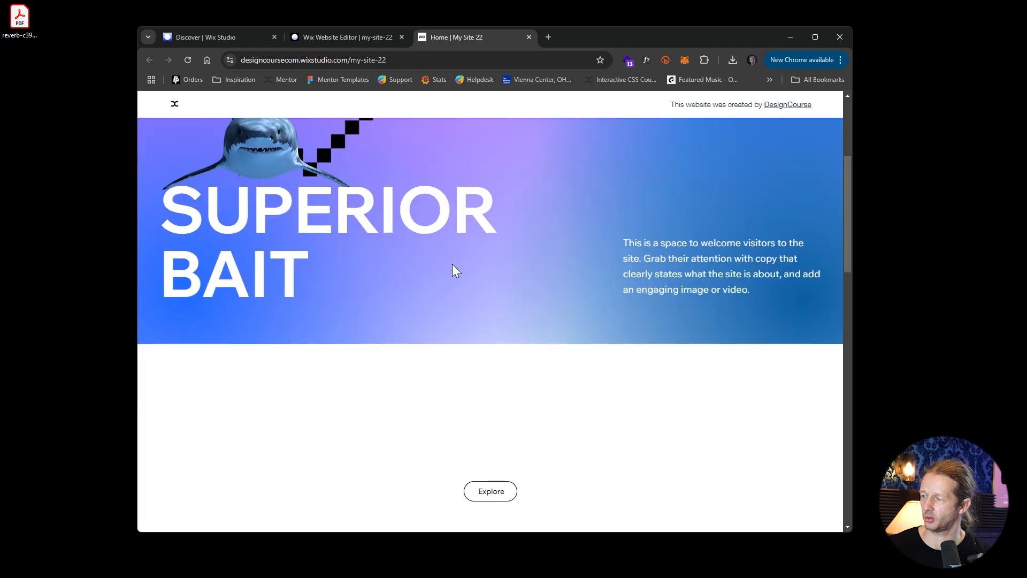
pyautogui.moveTo(319, 262); pyautogui.dragTo(580, 275)
pyautogui.click(539, 259)
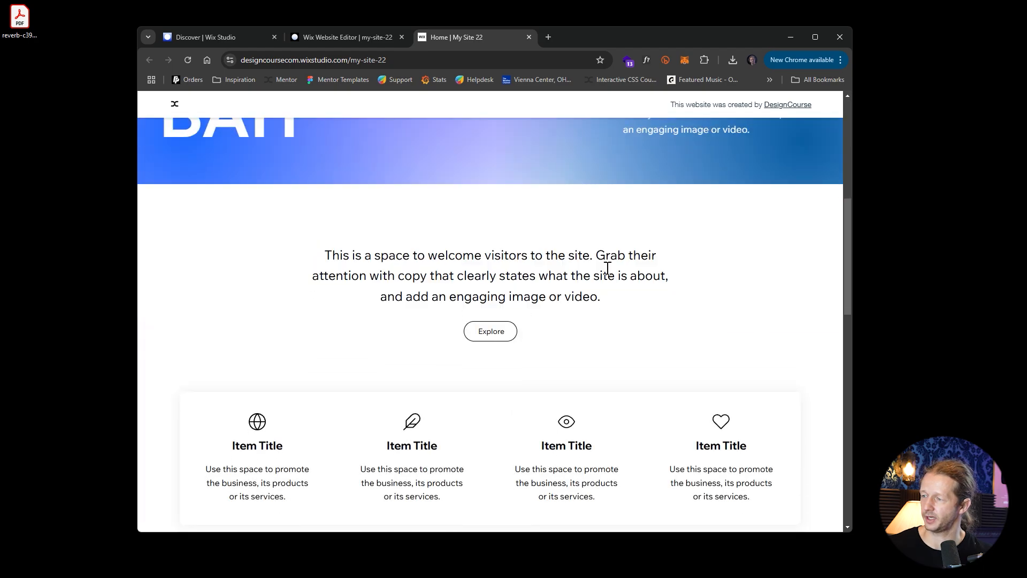
pyautogui.scroll(-4, 300, 259)
pyautogui.moveTo(306, 227); pyautogui.dragTo(680, 256)
pyautogui.scroll(-3, 695, 299)
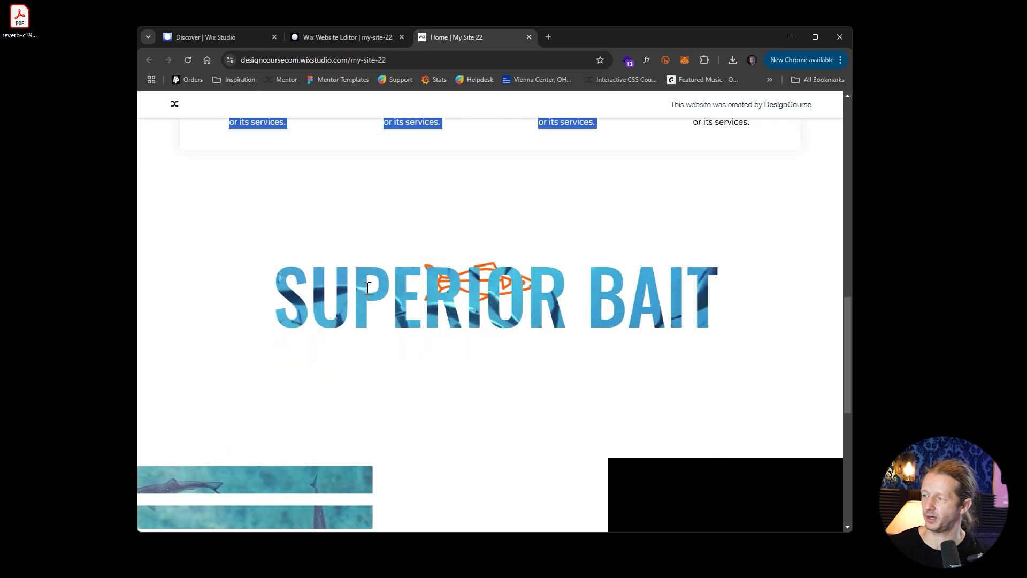
pyautogui.scroll(-5, 392, 245)
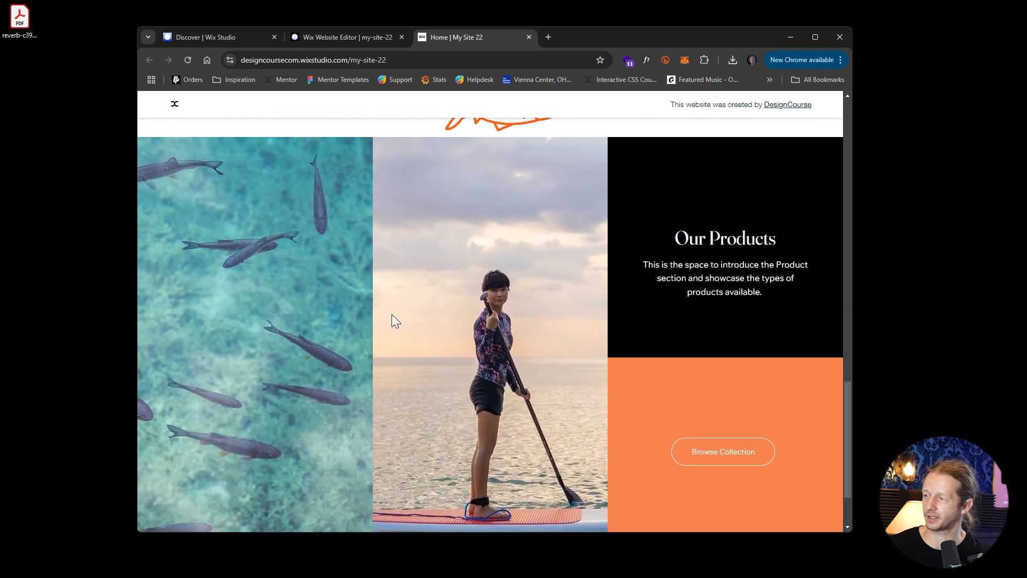
pyautogui.scroll(-2, 482, 321)
pyautogui.scroll(6, 482, 330)
pyautogui.scroll(-3, 416, 330)
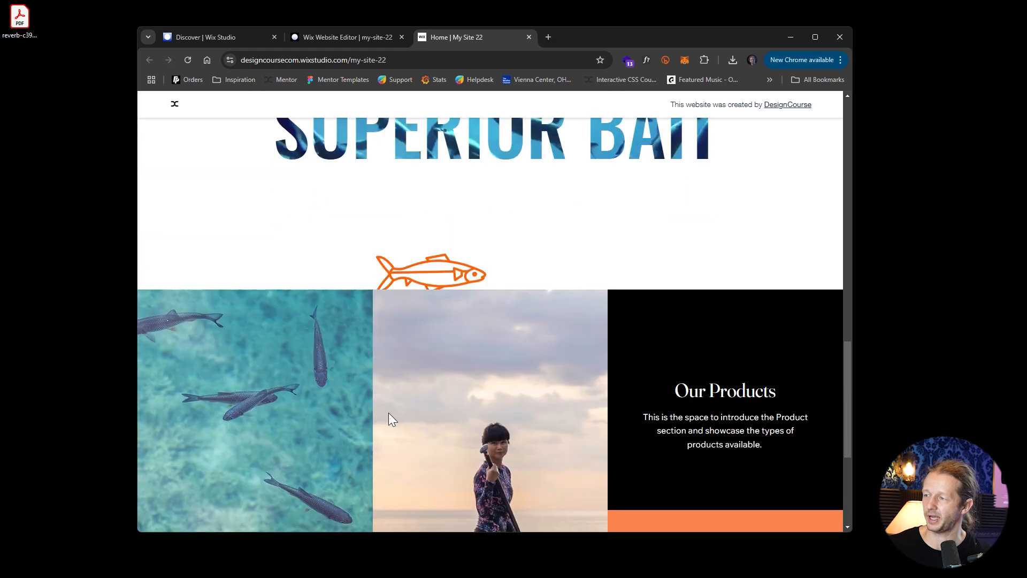
pyautogui.scroll(-3, 481, 360)
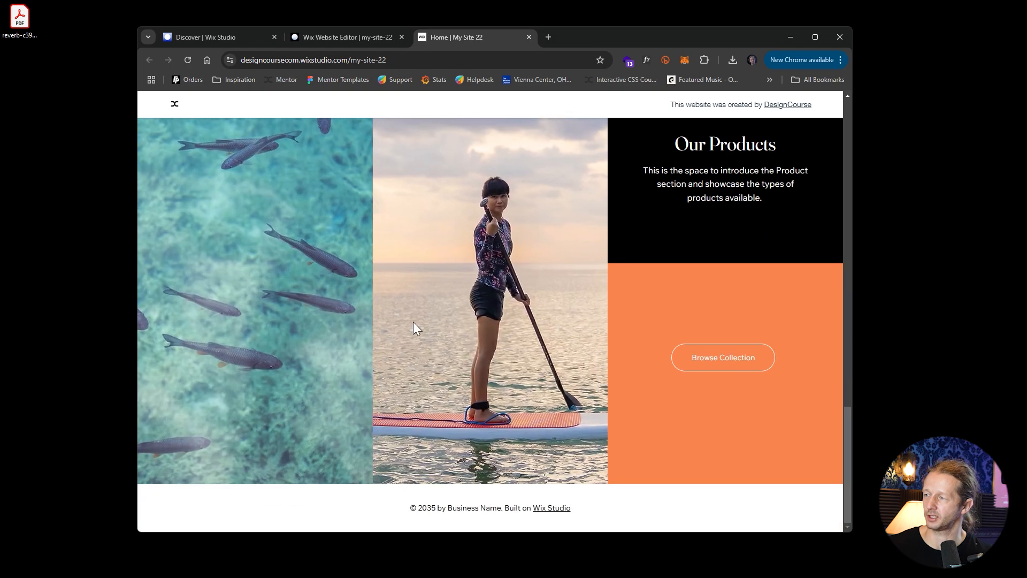
pyautogui.scroll(10, 478, 324)
pyautogui.scroll(8, 561, 305)
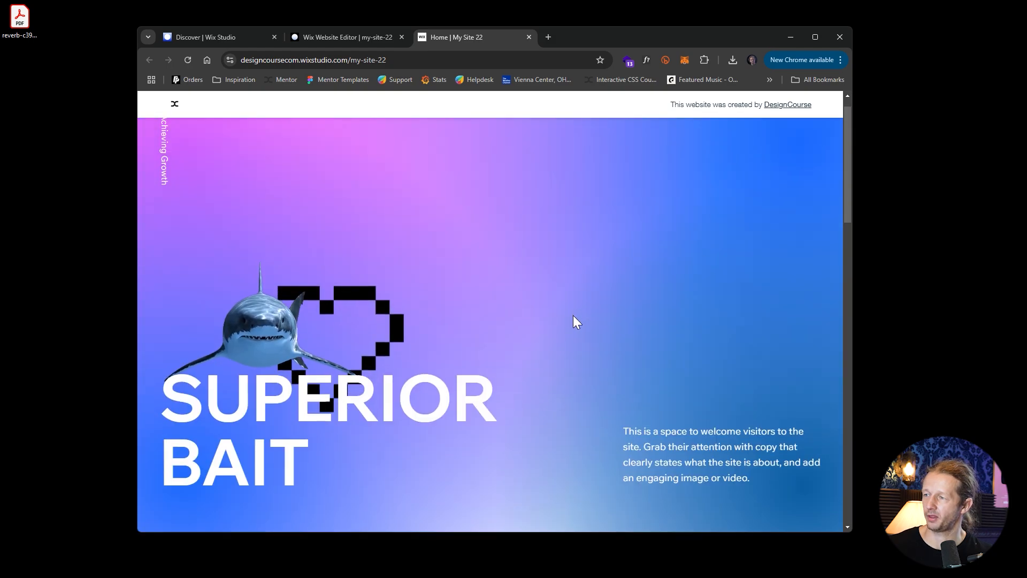
# Narrow the browser window to mobile width and examine the live page's responsive layout down to the product images.
pyautogui.moveTo(853, 226); pyautogui.dragTo(394, 264)
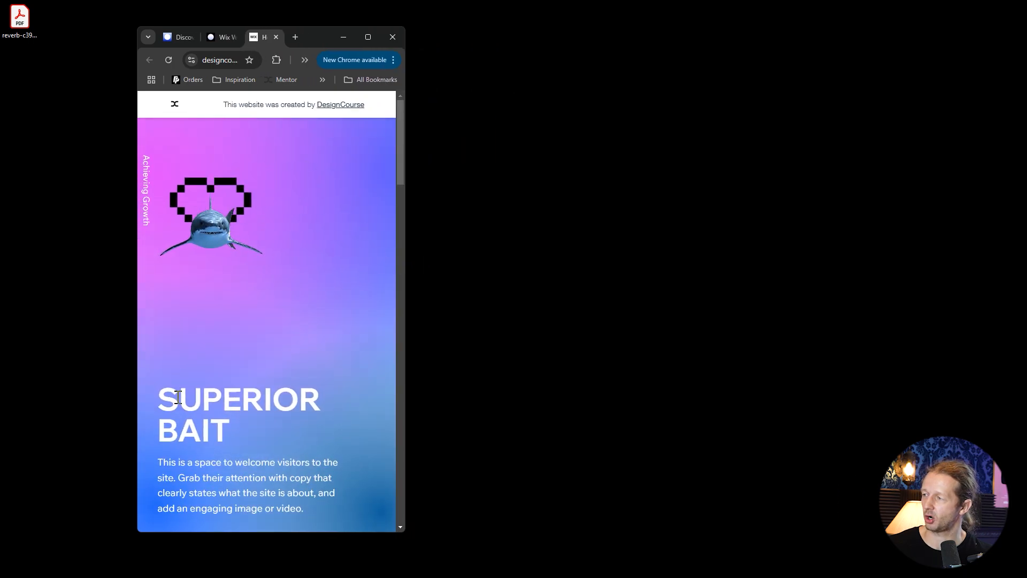
pyautogui.scroll(-5, 291, 264)
pyautogui.scroll(5, 260, 319)
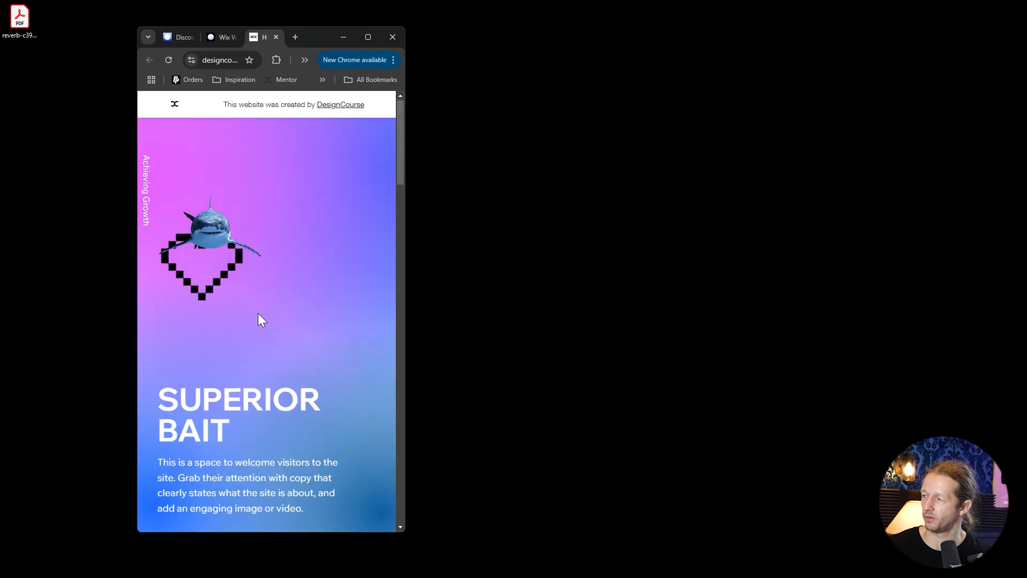
pyautogui.scroll(-7, 260, 316)
pyautogui.moveTo(197, 217); pyautogui.dragTo(335, 326)
pyautogui.click(335, 326)
pyautogui.moveTo(189, 219); pyautogui.dragTo(328, 304)
pyautogui.click(296, 335)
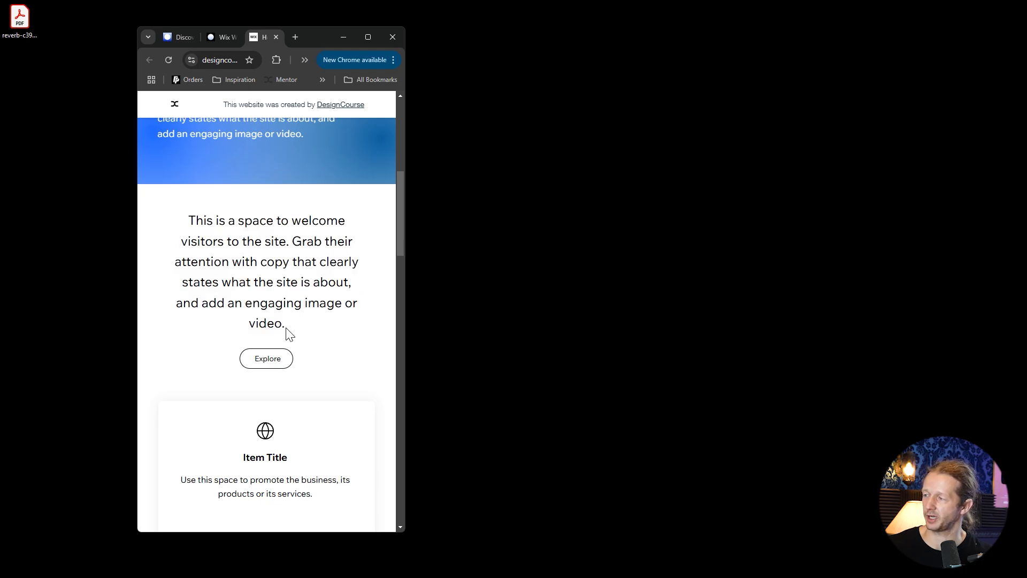
pyautogui.scroll(-9, 339, 369)
pyautogui.scroll(-3, 270, 345)
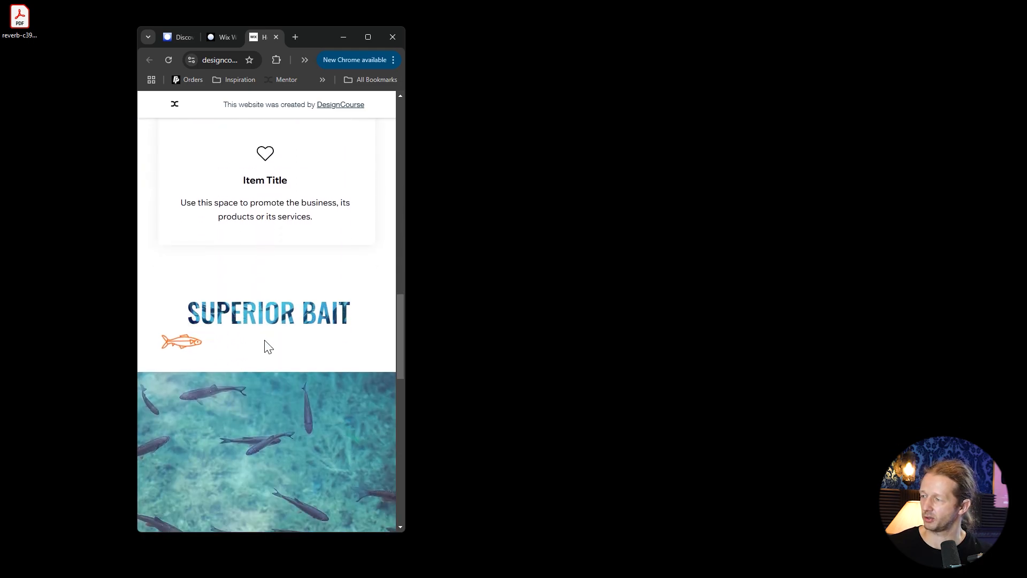
pyautogui.scroll(-15, 266, 342)
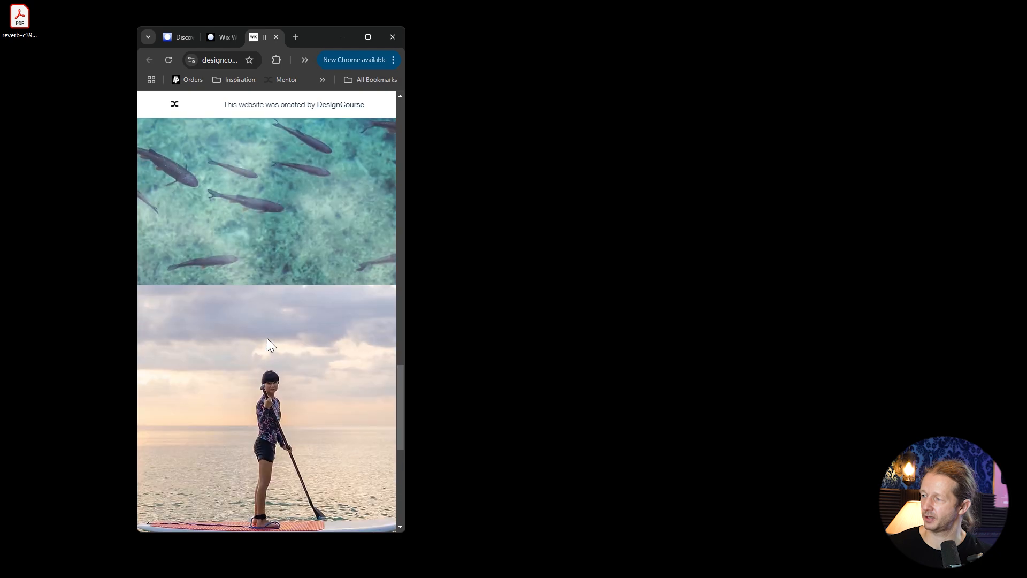
pyautogui.scroll(7, 276, 316)
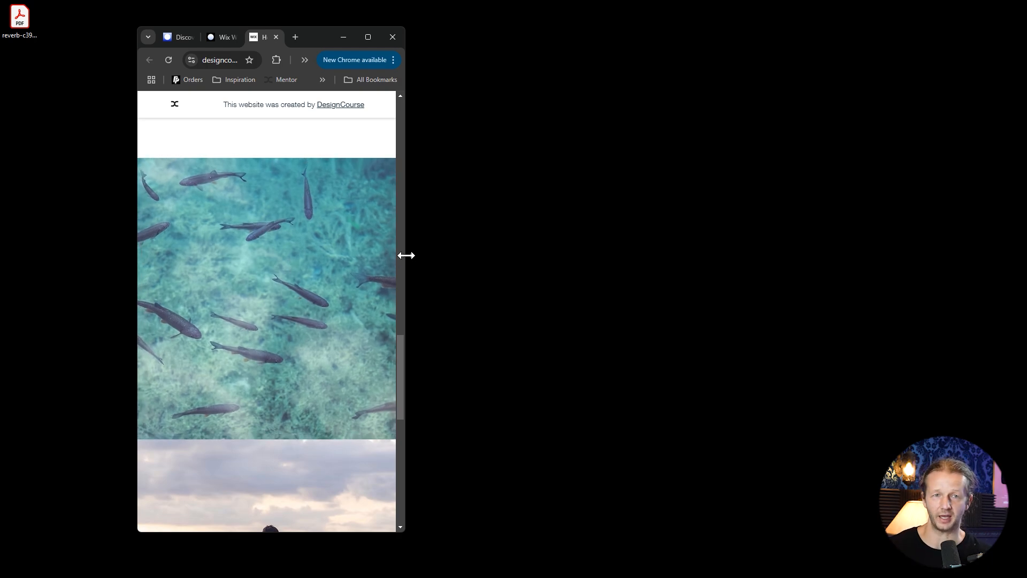
# Widen the browser window, go back to the site editor maximized and dismiss the publish confirmation.
pyautogui.moveTo(406, 256); pyautogui.dragTo(883, 289)
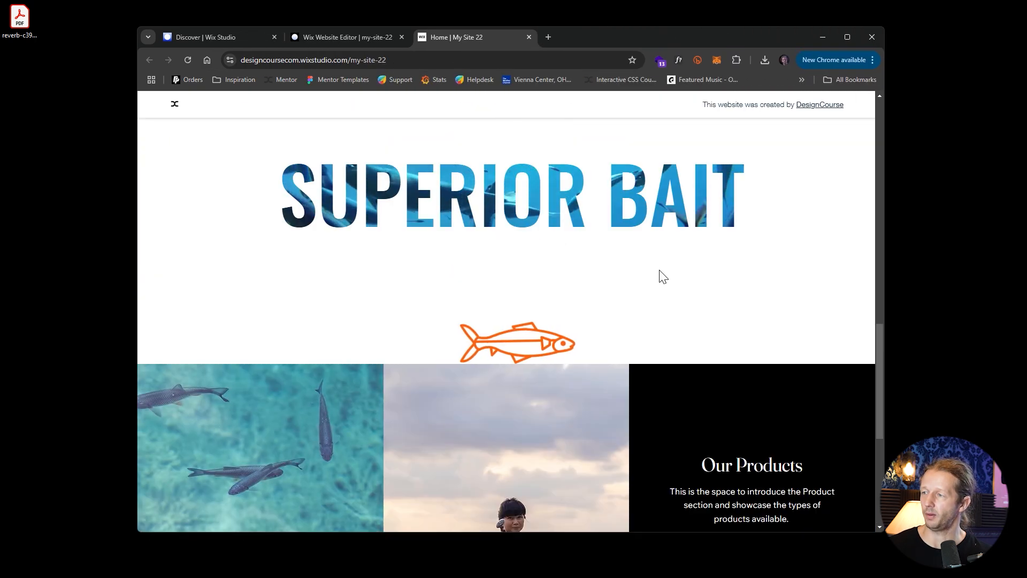
pyautogui.click(346, 37)
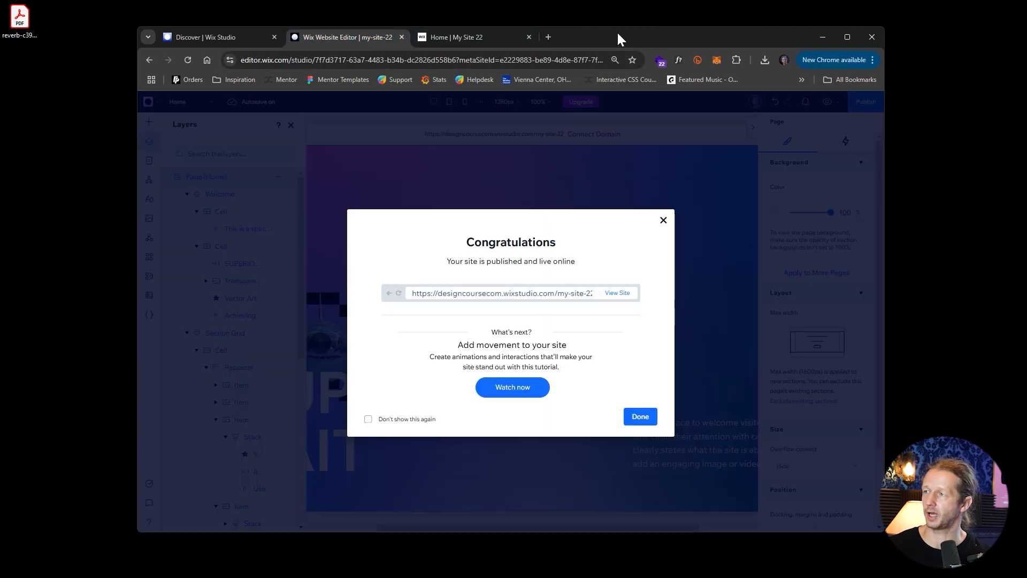
pyautogui.doubleClick(617, 32)
pyautogui.click(666, 229)
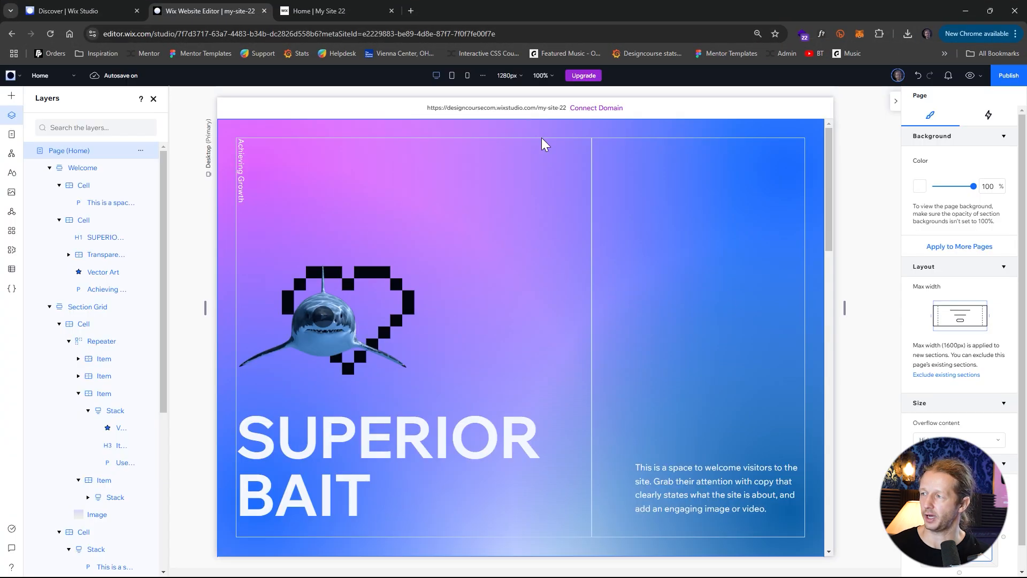
# Switch the editor to the tablet breakpoint and inspect the welcome text cell above the repeater.
pyautogui.click(453, 76)
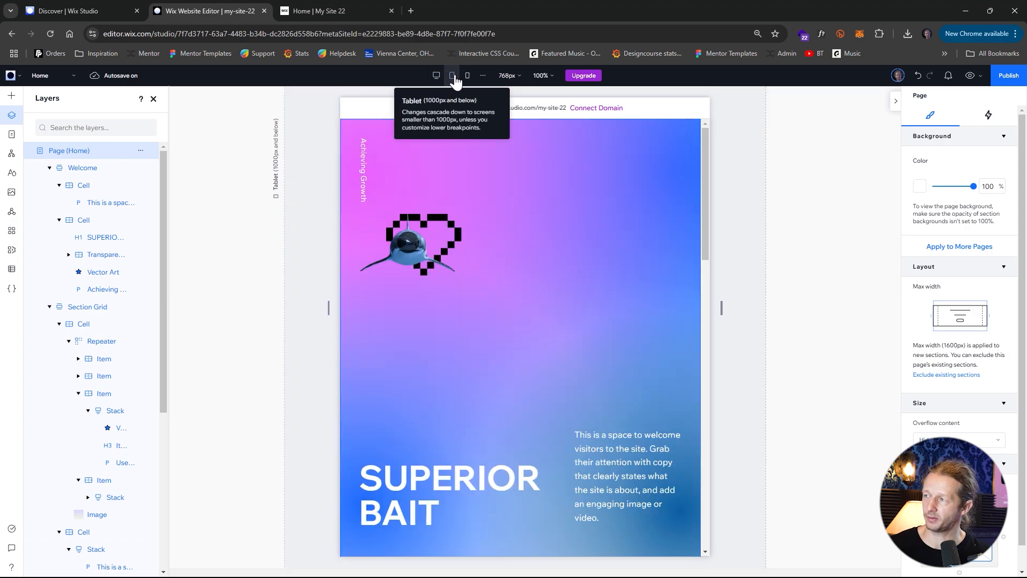
pyautogui.scroll(-5, 607, 442)
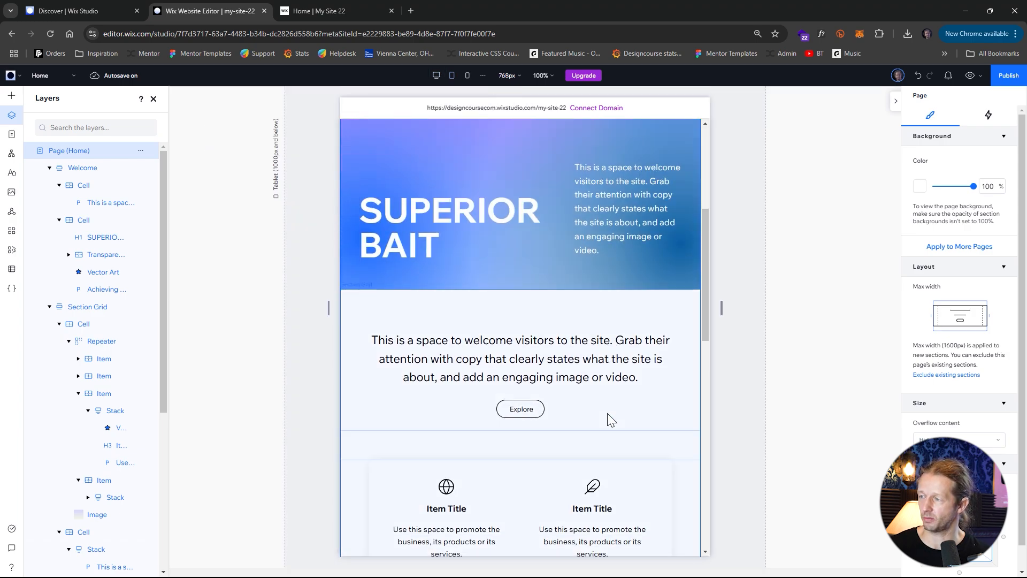
pyautogui.click(540, 361)
pyautogui.click(471, 370)
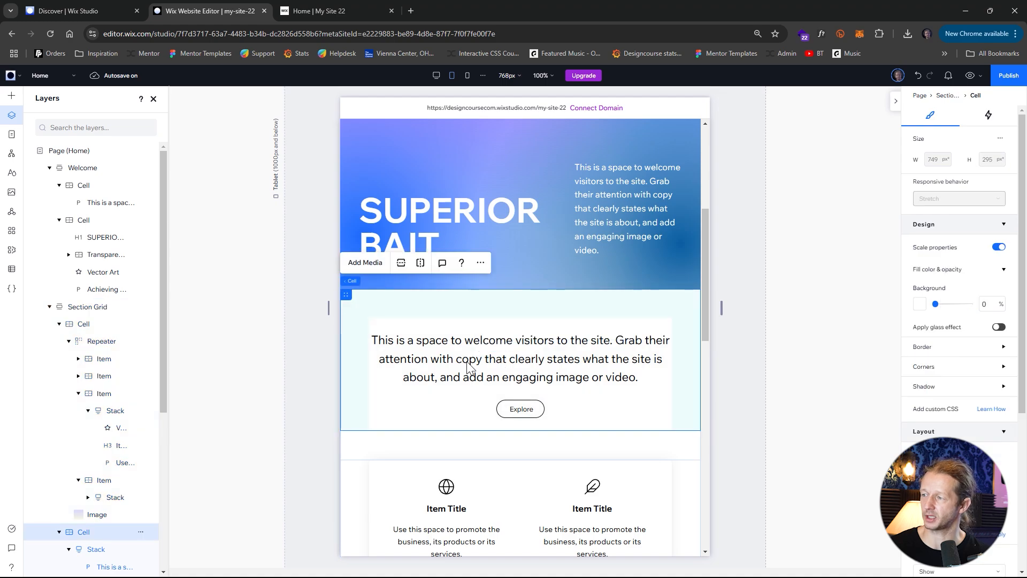
# Compare the welcome text above the repeater on mobile, and set its font size to 20 px at the tablet breakpoint.
pyautogui.click(467, 80)
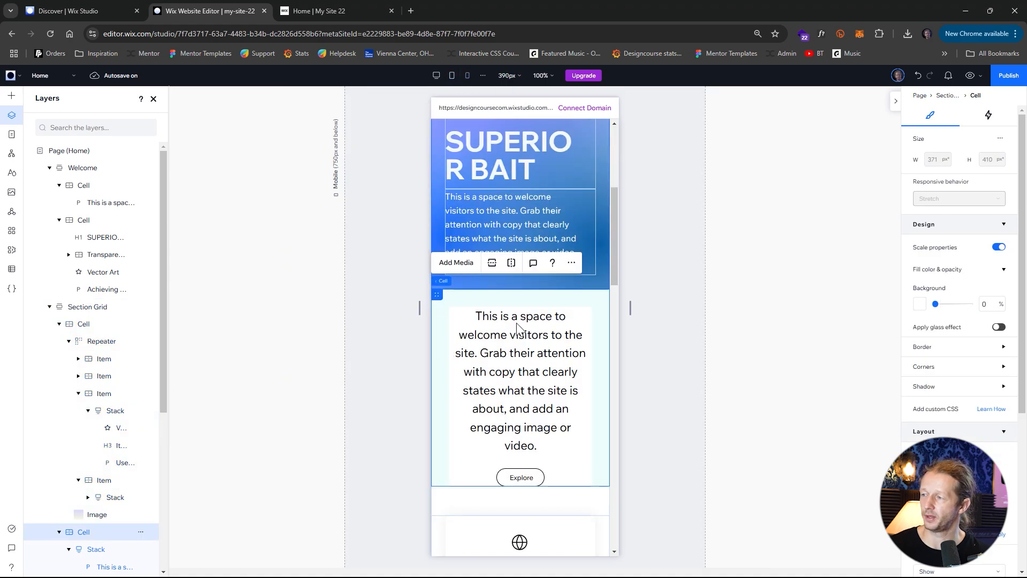
pyautogui.click(551, 396)
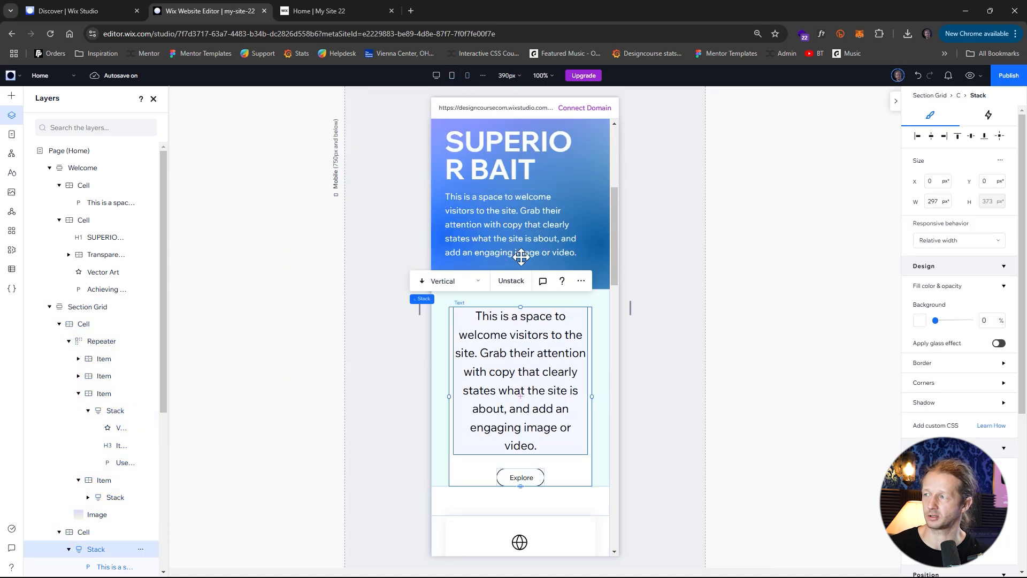
pyautogui.click(451, 75)
pyautogui.click(538, 366)
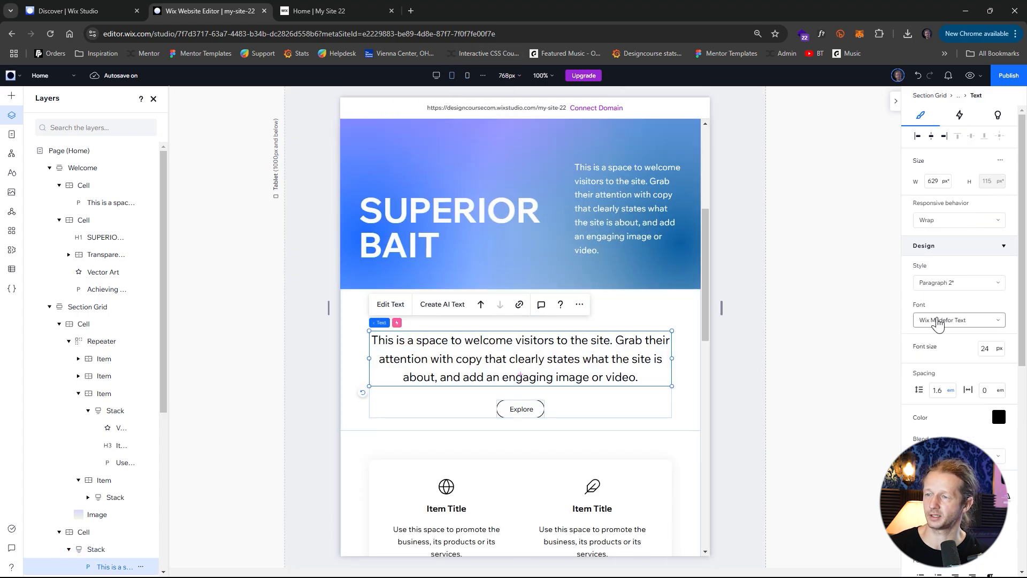
pyautogui.click(991, 344)
pyautogui.press('Down')
pyautogui.press('Down')
pyautogui.press('Down')
pyautogui.press('Down')
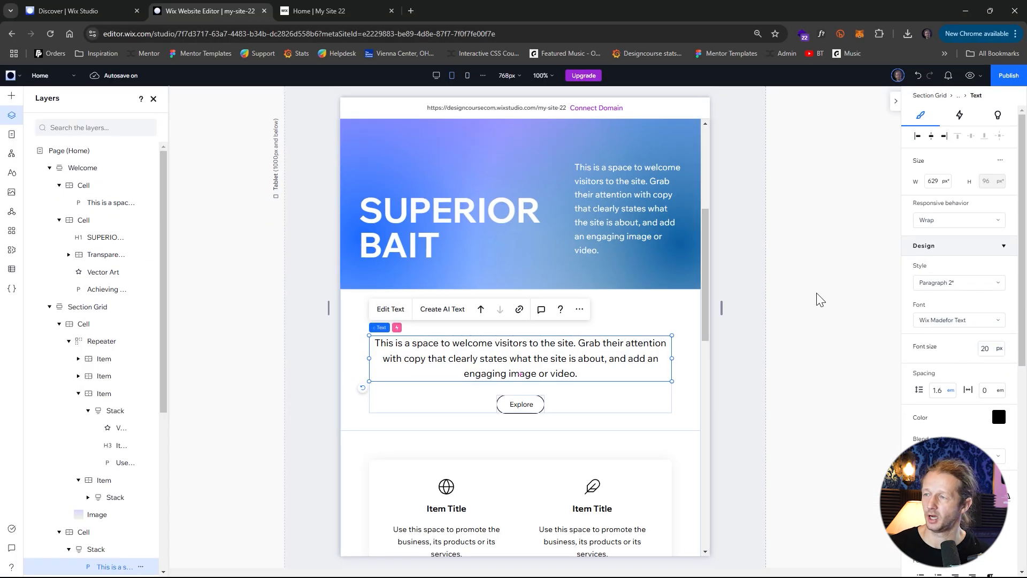
# Reduce the welcome text's font size at the mobile breakpoint so the paragraph fits on five lines.
pyautogui.click(468, 78)
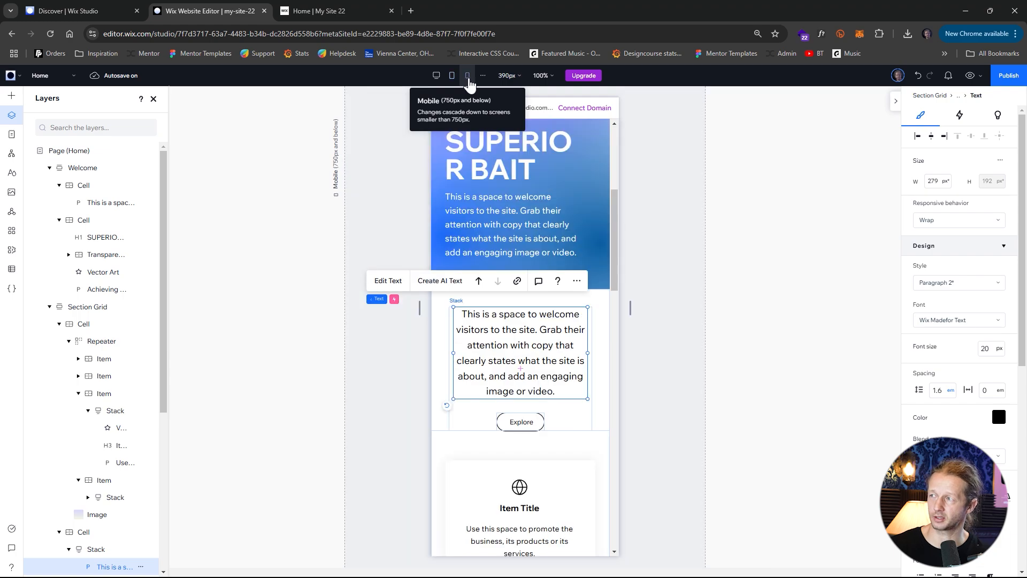
pyautogui.click(991, 351)
pyautogui.press('Down')
pyautogui.press('Down')
pyautogui.press('Down')
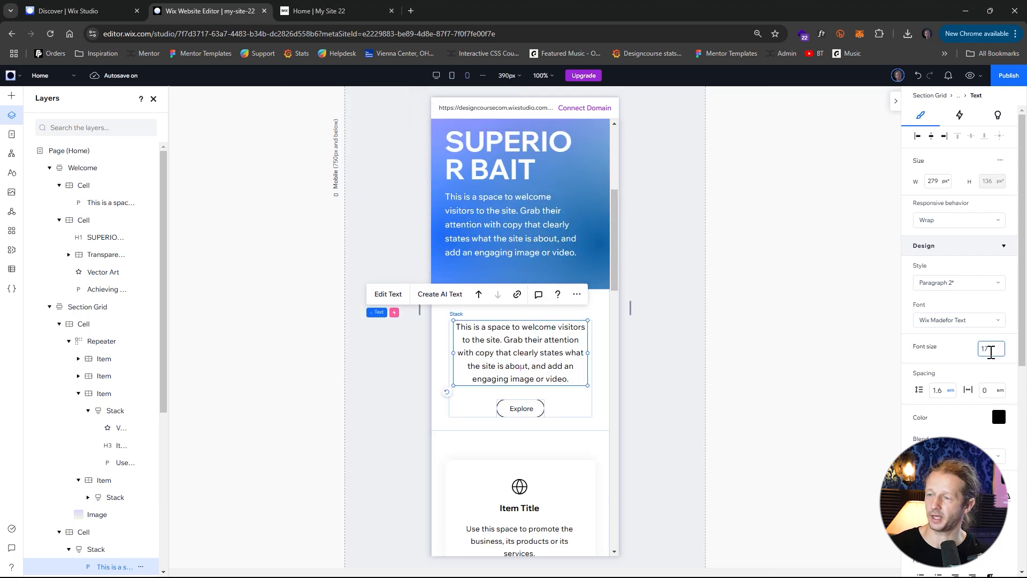
pyautogui.click(797, 352)
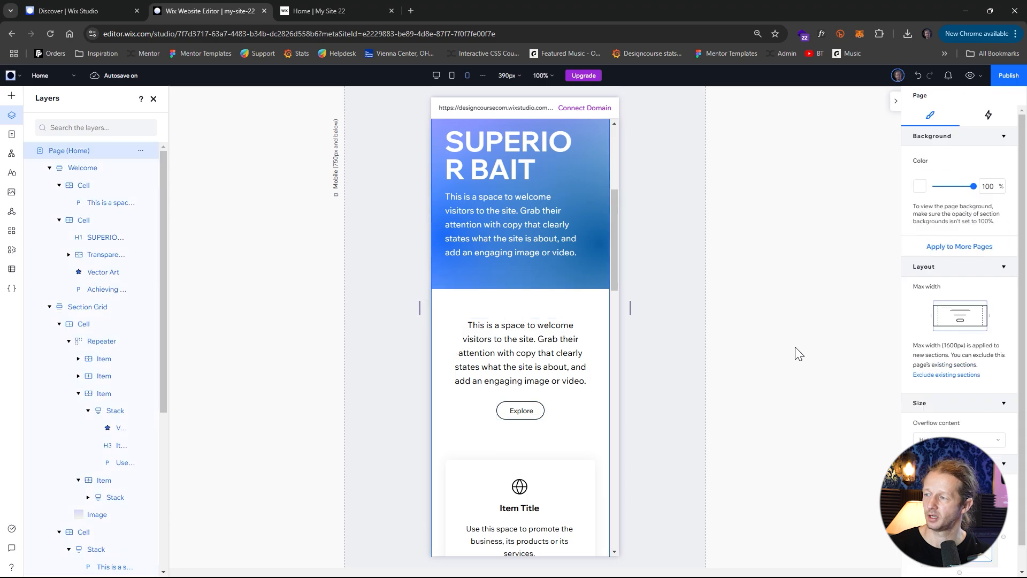
# Preview the page at mobile width, widen the preview to the desktop breakpoint at about 1044 px, and return to editing.
pyautogui.click(970, 76)
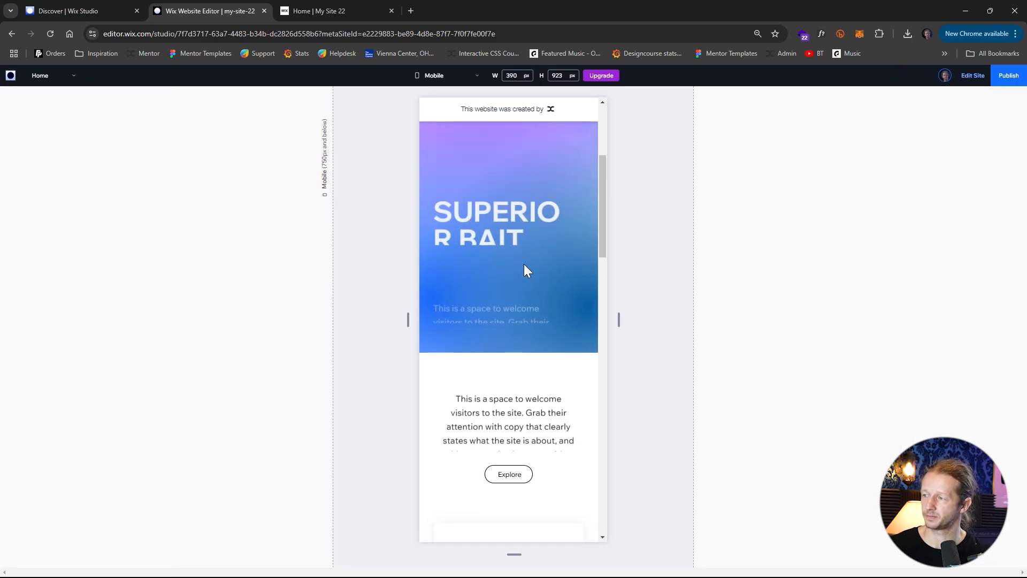
pyautogui.moveTo(619, 321); pyautogui.dragTo(776, 311)
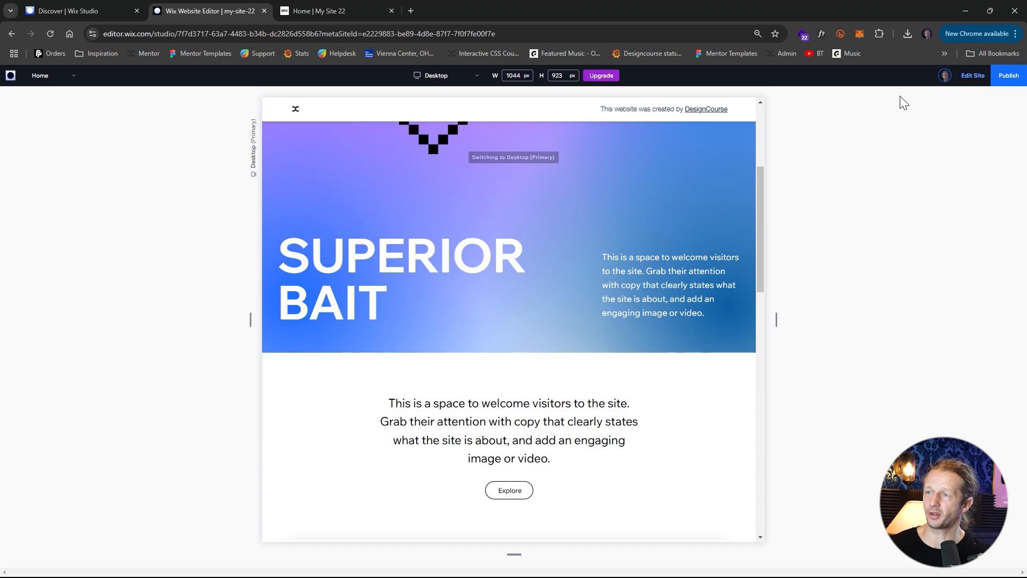
pyautogui.click(972, 80)
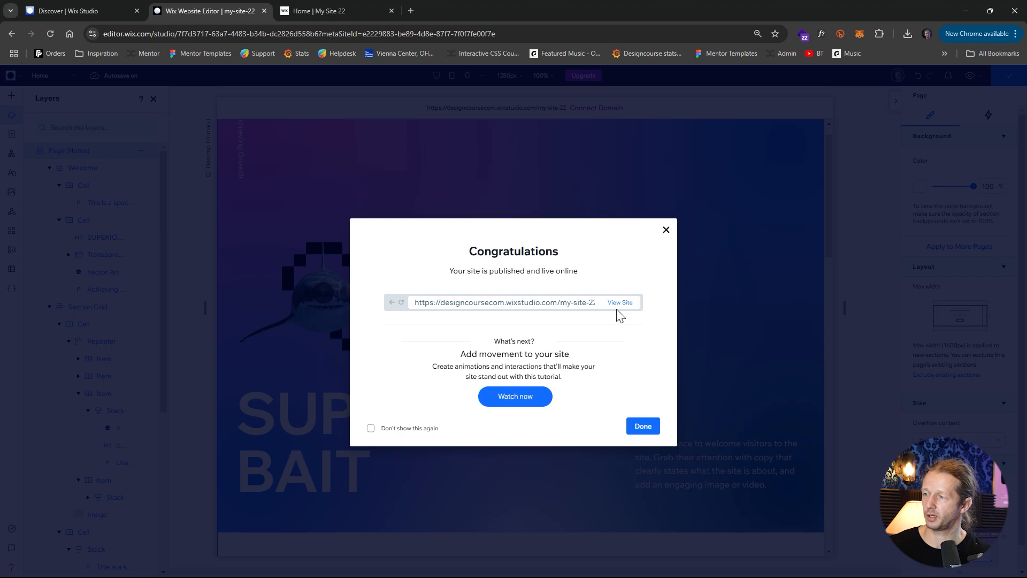
# Publish the updated site, open the live page, and examine its full-width layout from the hero down to the product images.
pyautogui.click(620, 303)
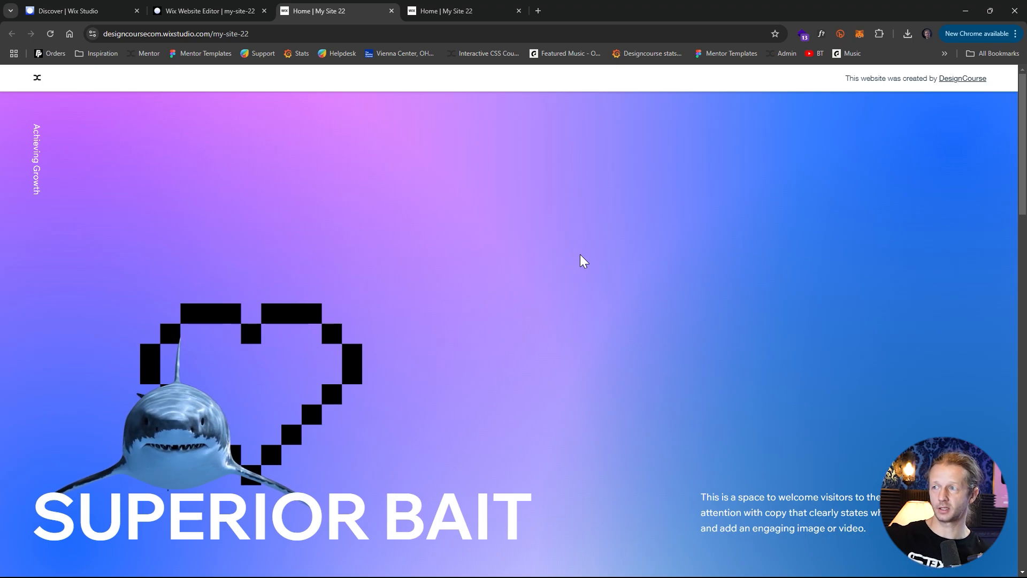
pyautogui.scroll(-5, 579, 202)
pyautogui.scroll(5, 579, 201)
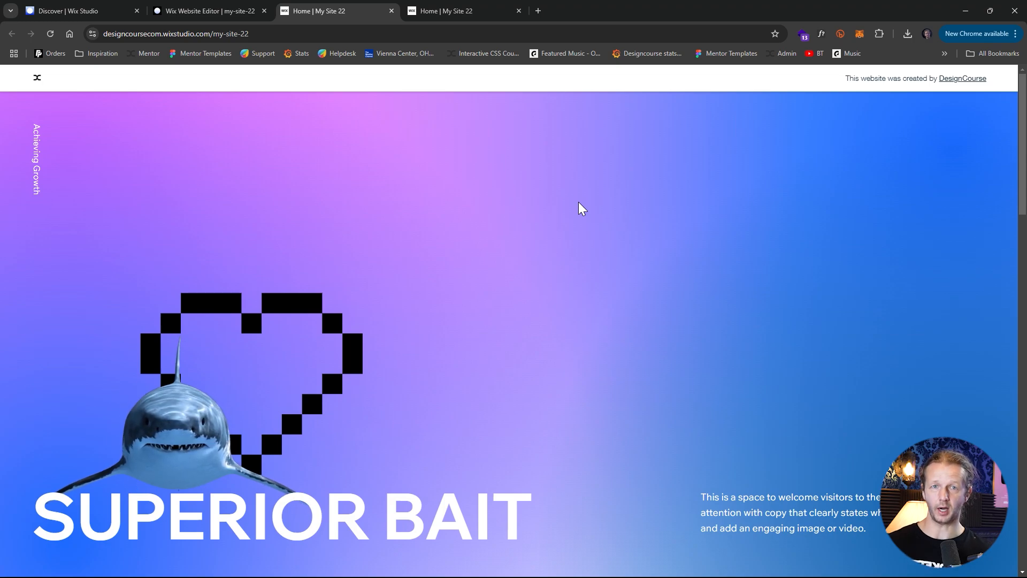
pyautogui.scroll(-10, 597, 238)
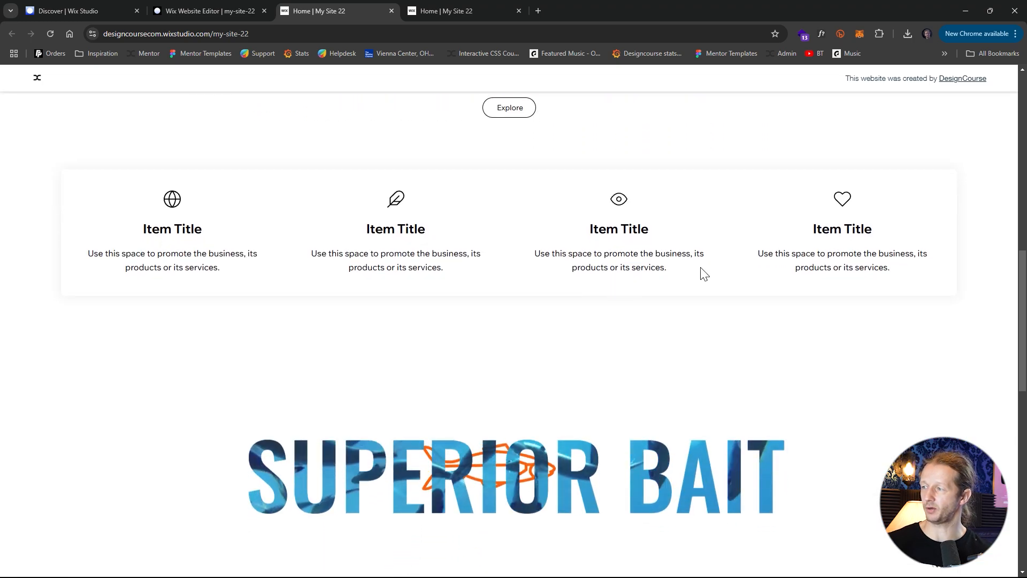
pyautogui.scroll(-7, 704, 274)
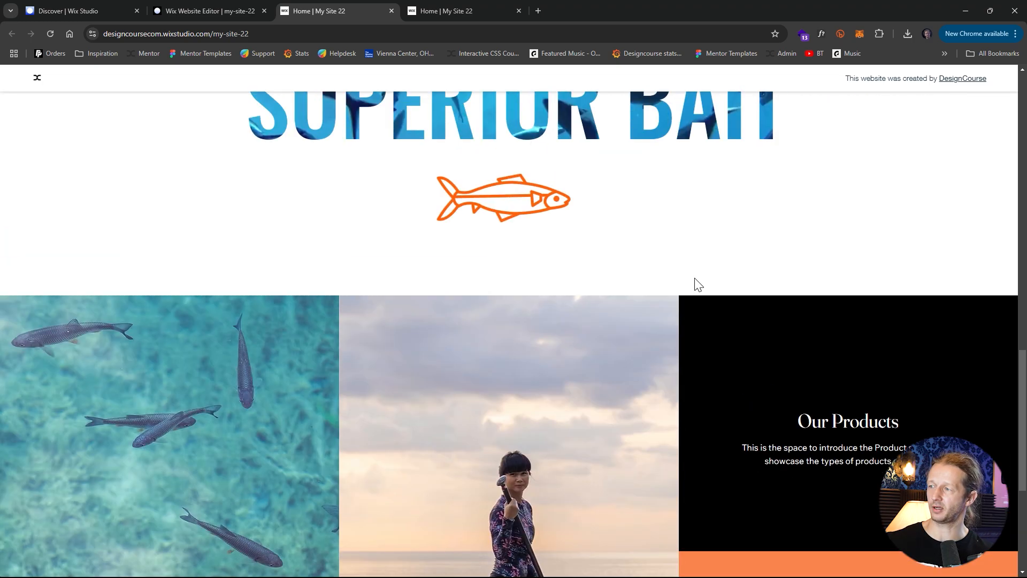
pyautogui.scroll(17, 698, 284)
# Go back to the site editor, dismiss the publish confirmation, and apply the max width to the Welcome section.
pyautogui.click(248, 10)
pyautogui.click(665, 231)
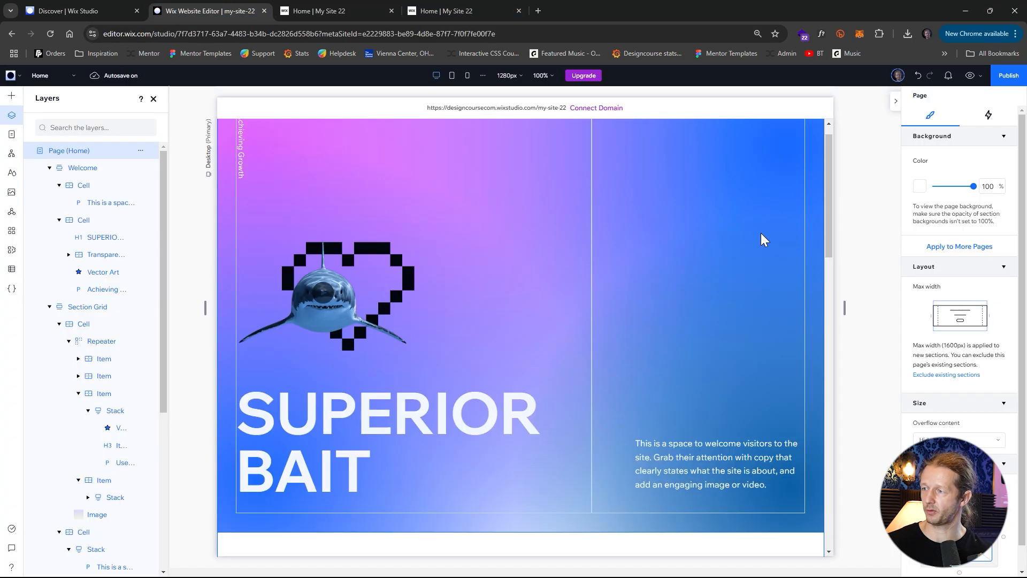
pyautogui.click(74, 168)
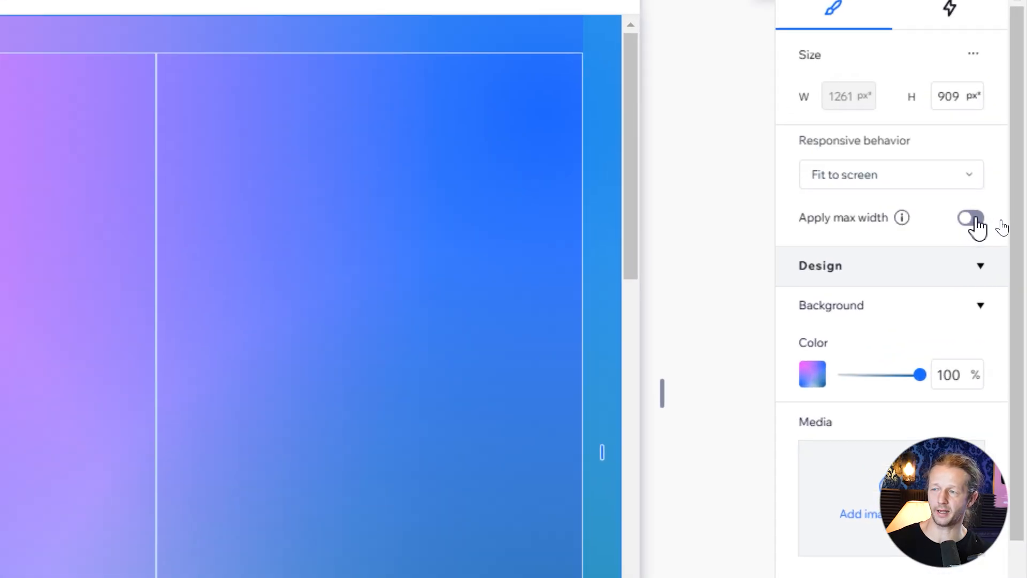
pyautogui.moveTo(896, 218)
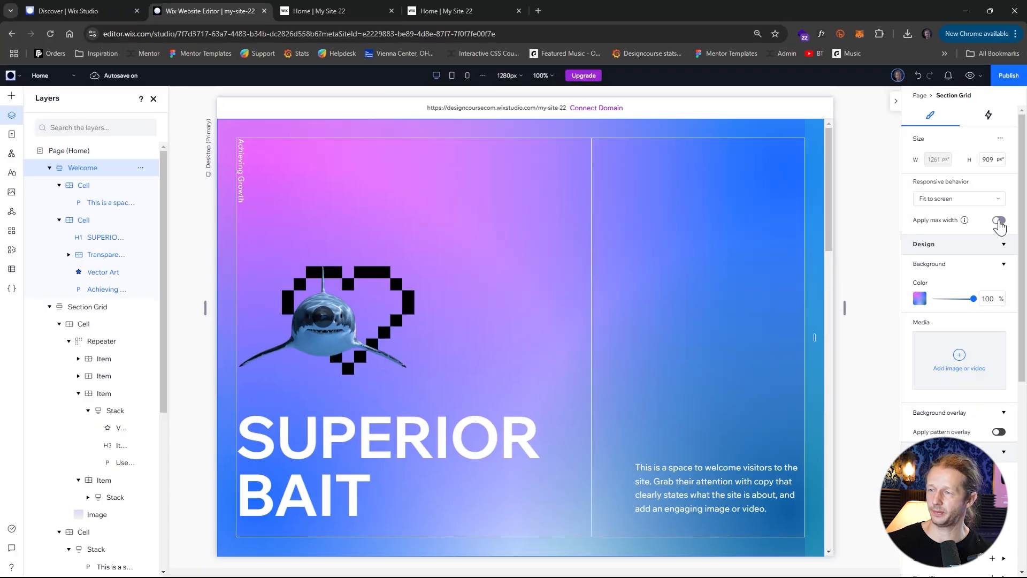
# Preview the desktop page, narrow the preview to check the hero's responsiveness, and return to editing.
pyautogui.click(970, 78)
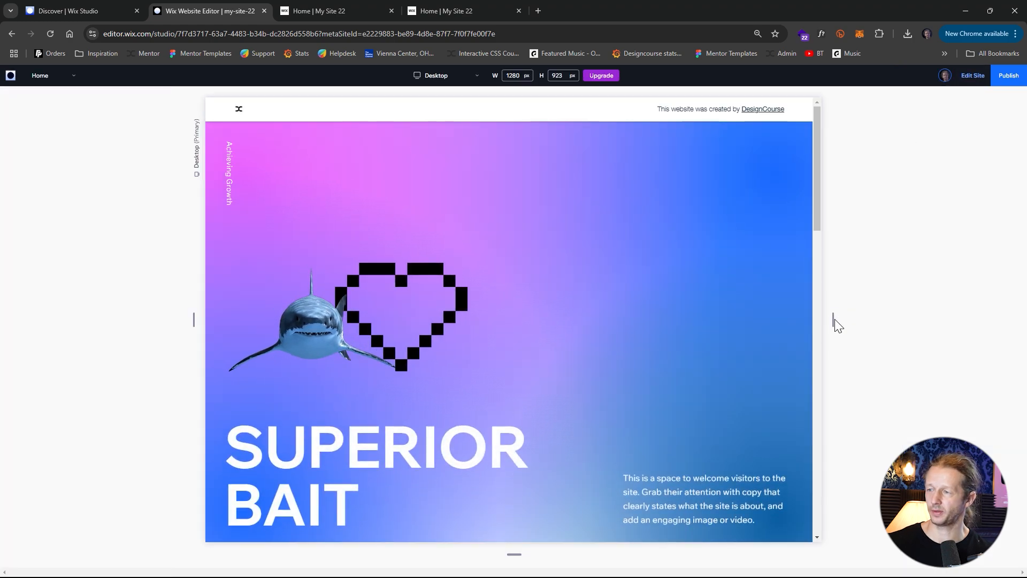
pyautogui.moveTo(832, 319); pyautogui.dragTo(749, 342)
pyautogui.click(973, 76)
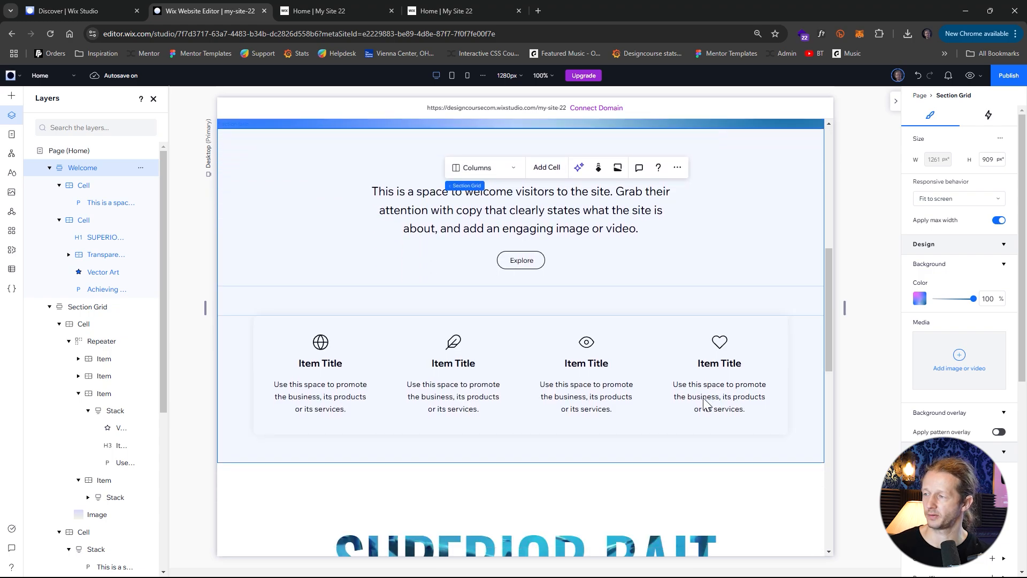
# Apply the max width to the section grid containing the welcome text and the item repeater.
pyautogui.scroll(-1, 678, 397)
pyautogui.scroll(2, 641, 295)
pyautogui.click(654, 279)
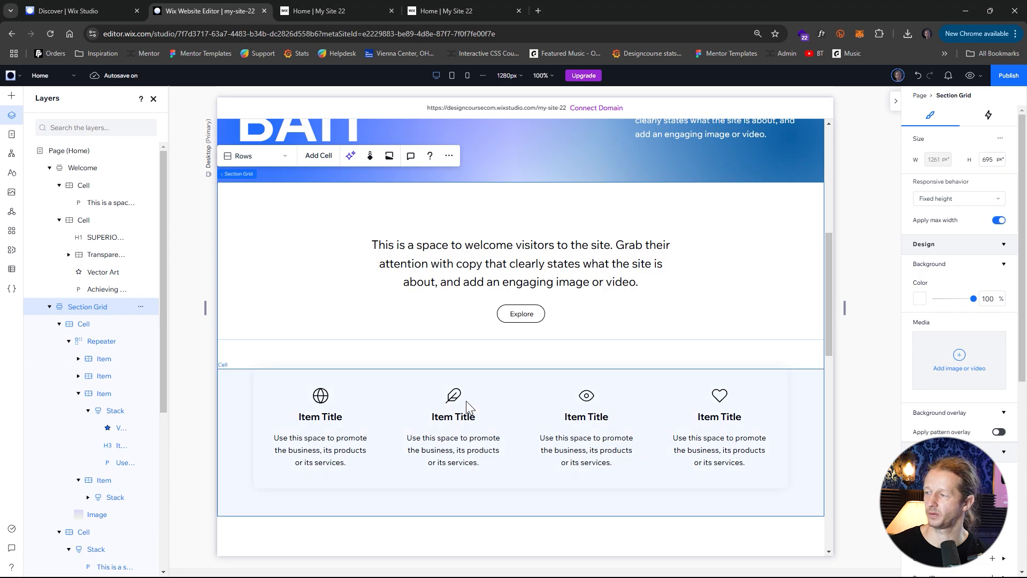
# Check the width setting of the section with the SUPERIOR BAIT text mask, and apply the max width to the Products section.
pyautogui.click(49, 307)
pyautogui.click(65, 324)
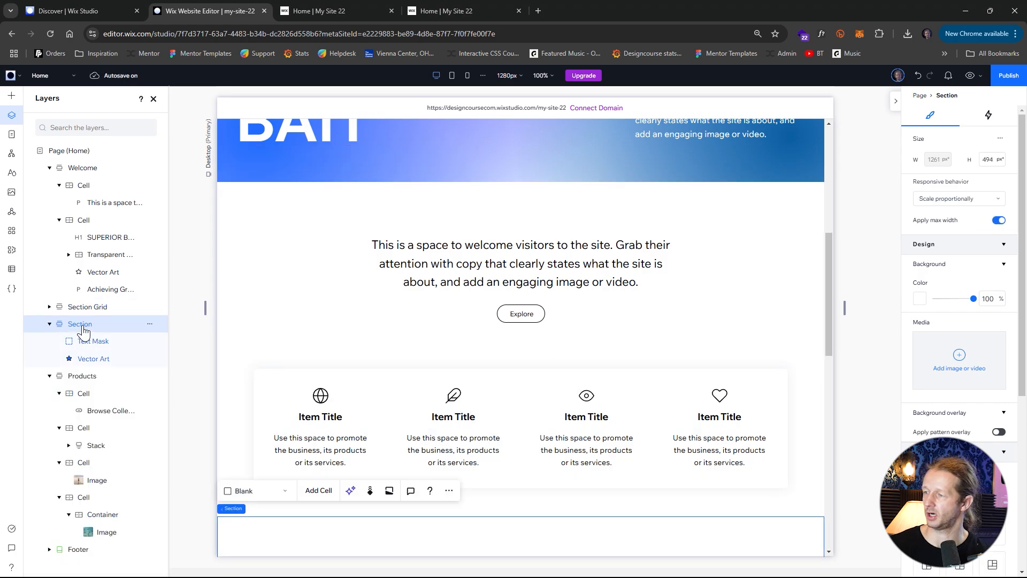
pyautogui.scroll(4, 259, 264)
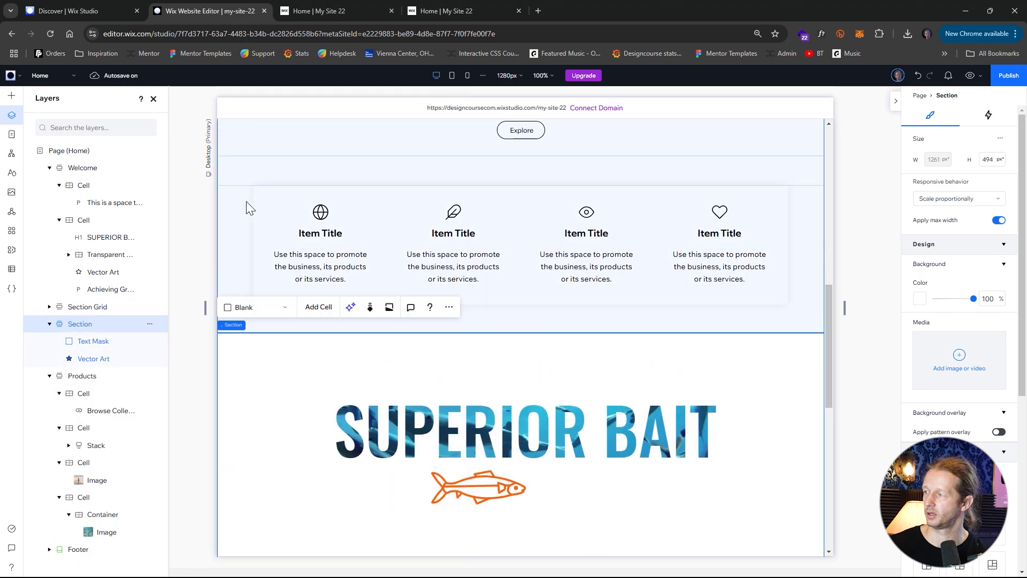
pyautogui.scroll(1, 296, 409)
pyautogui.scroll(-3, 296, 409)
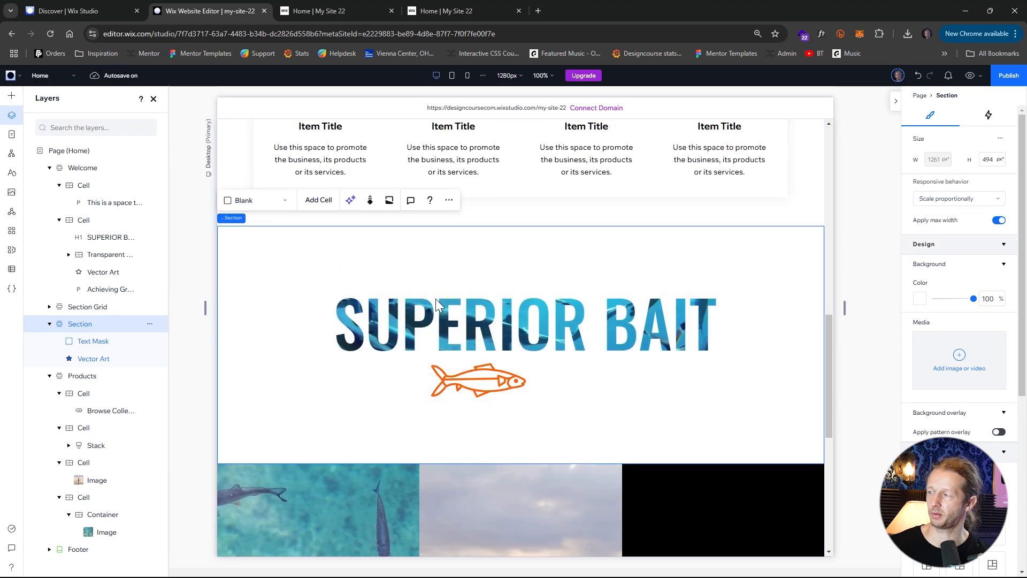
pyautogui.click(85, 378)
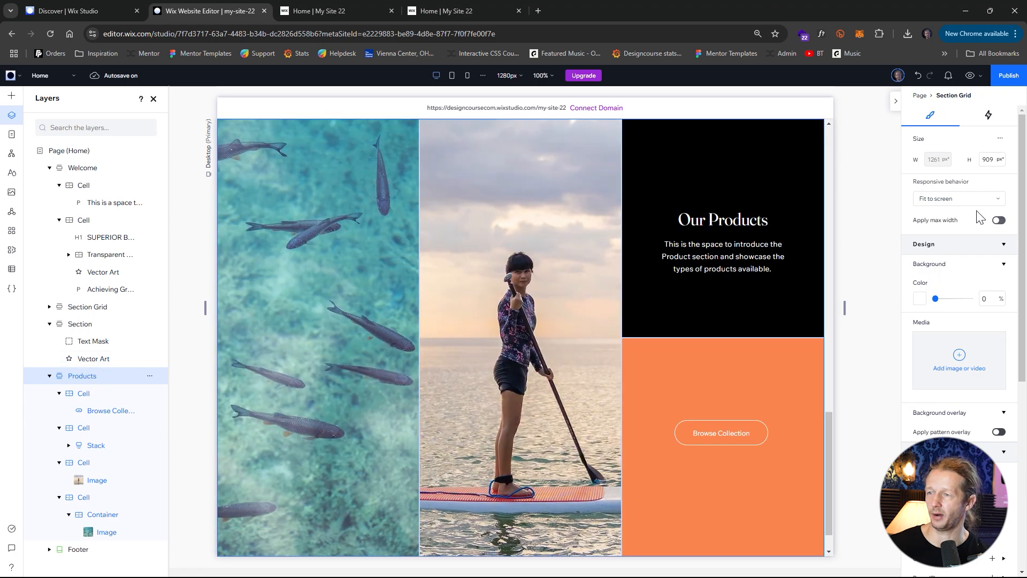
# Publish the site again, open the live page, and examine the constrained section widths from the hero through the products grid.
pyautogui.click(1004, 79)
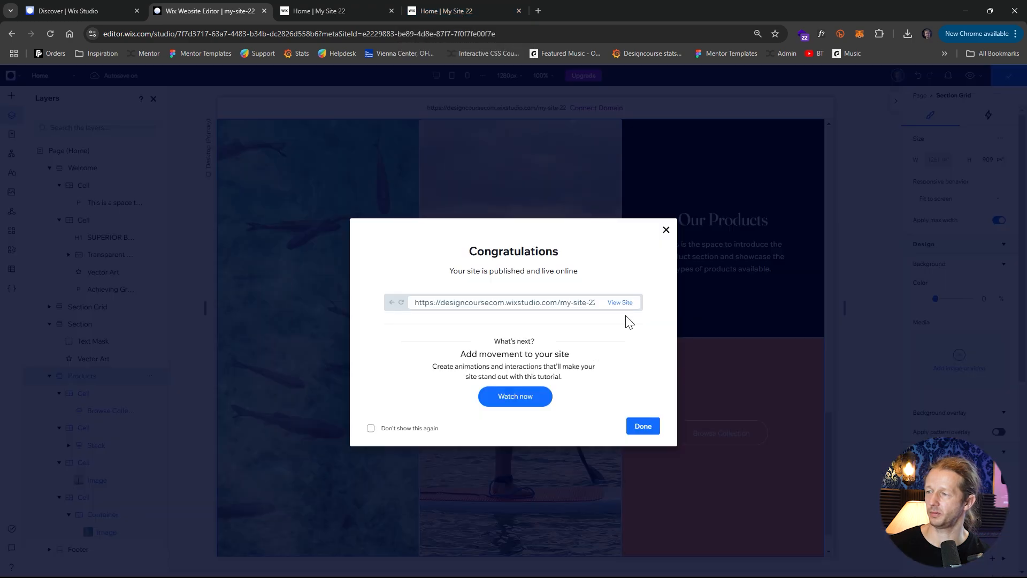
pyautogui.click(620, 303)
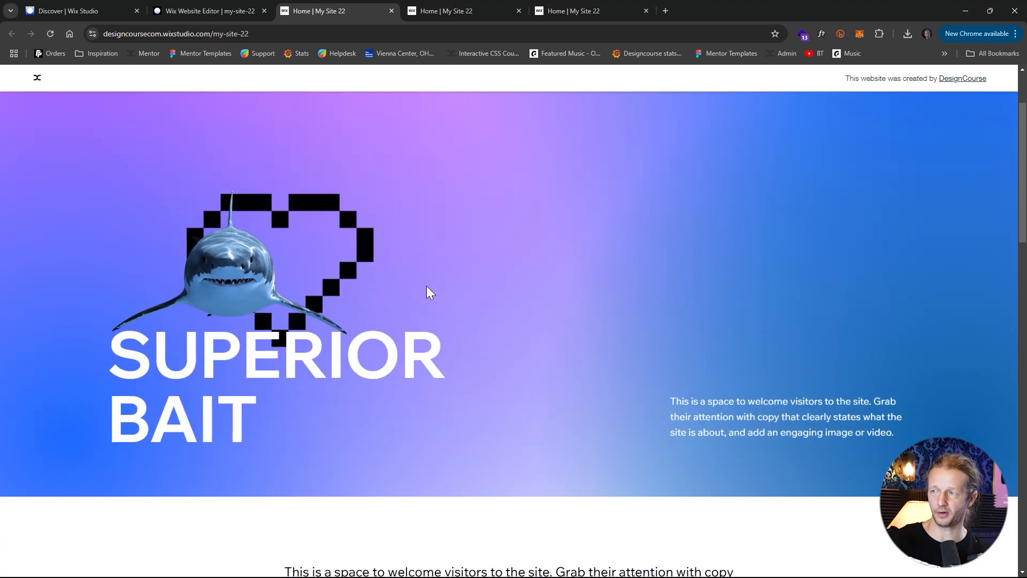
pyautogui.scroll(-8, 465, 284)
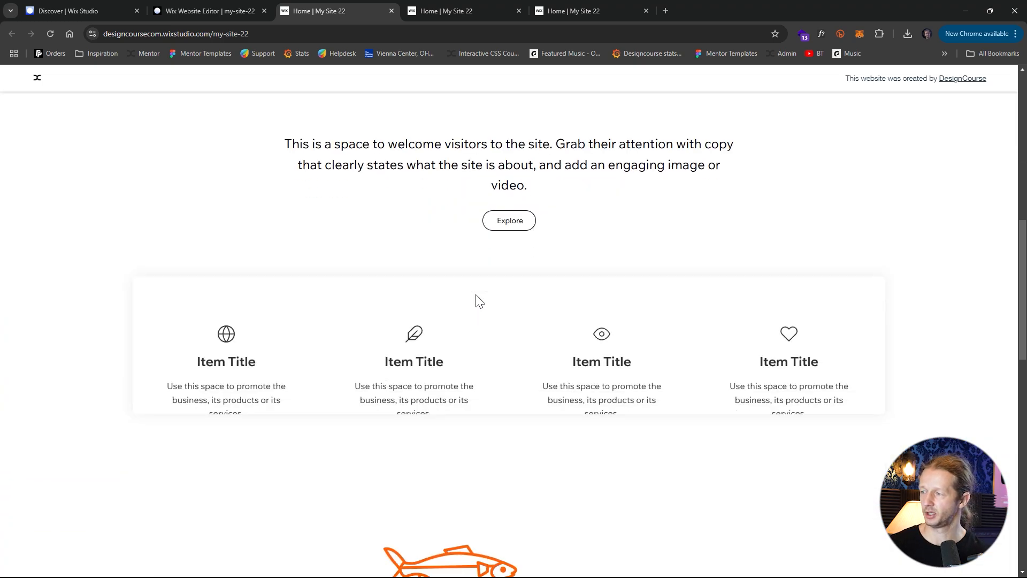
pyautogui.scroll(-6, 561, 350)
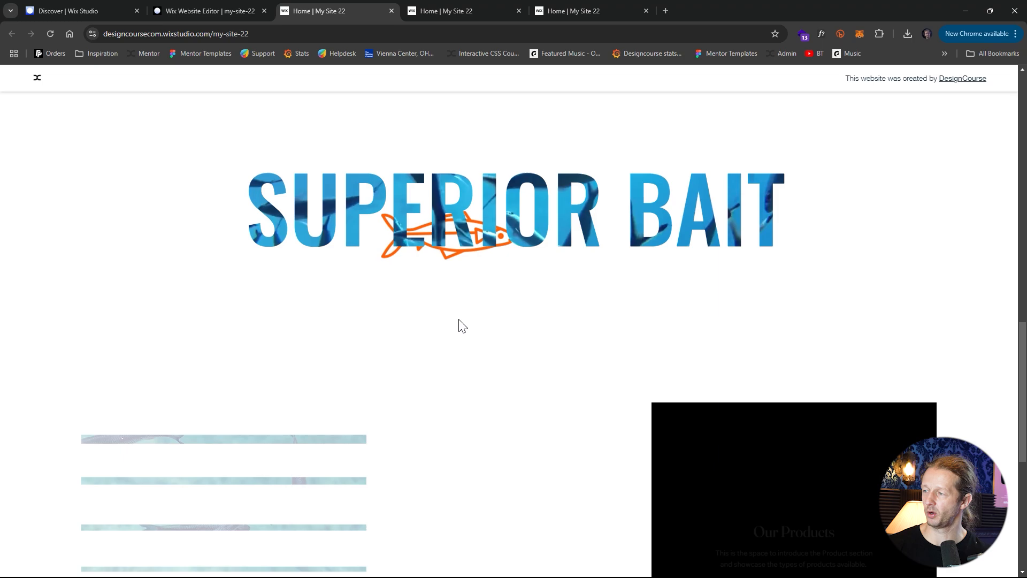
pyautogui.scroll(2, 517, 224)
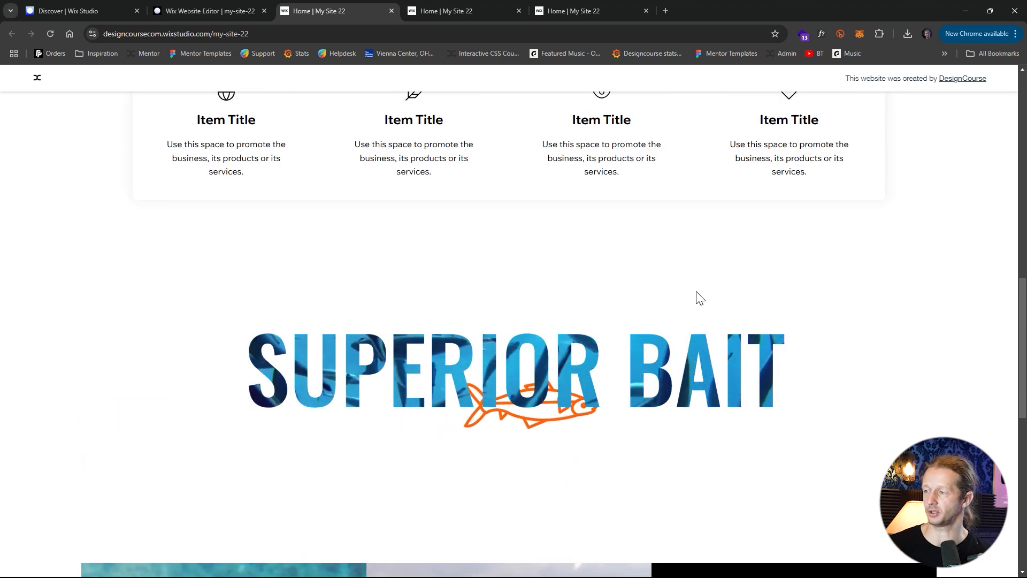
pyautogui.scroll(-9, 670, 305)
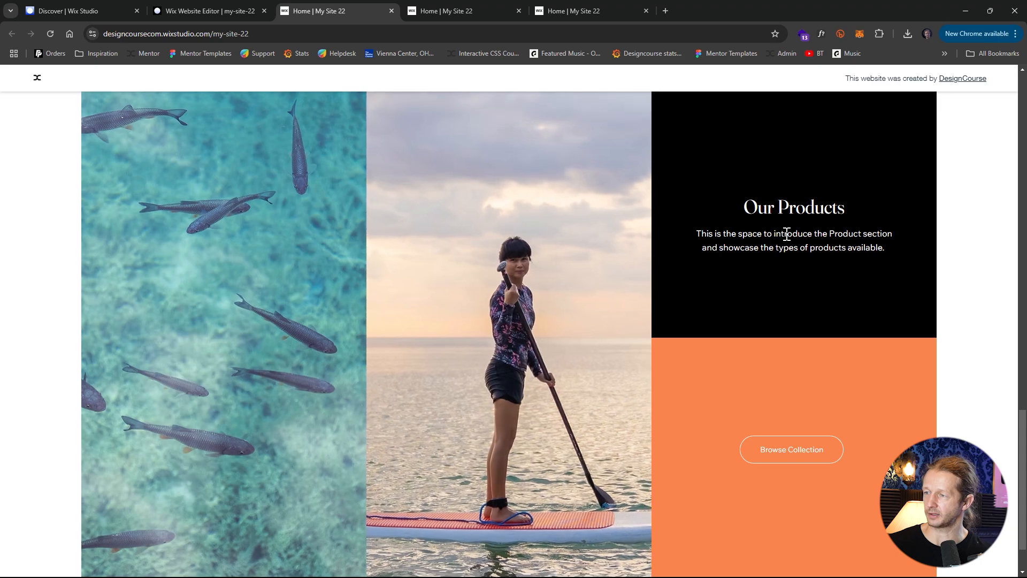
pyautogui.scroll(-2, 766, 351)
pyautogui.scroll(5, 383, 361)
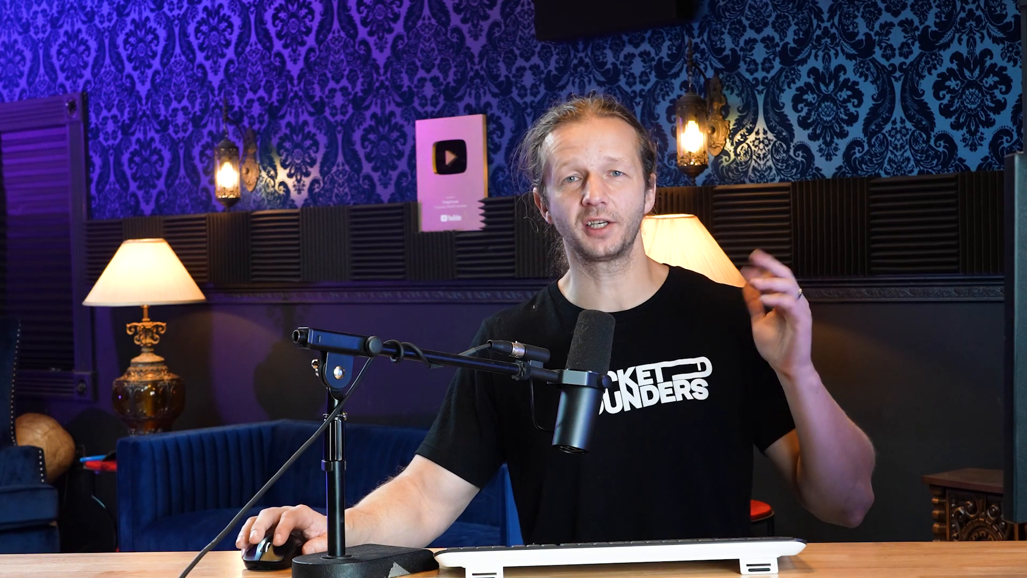